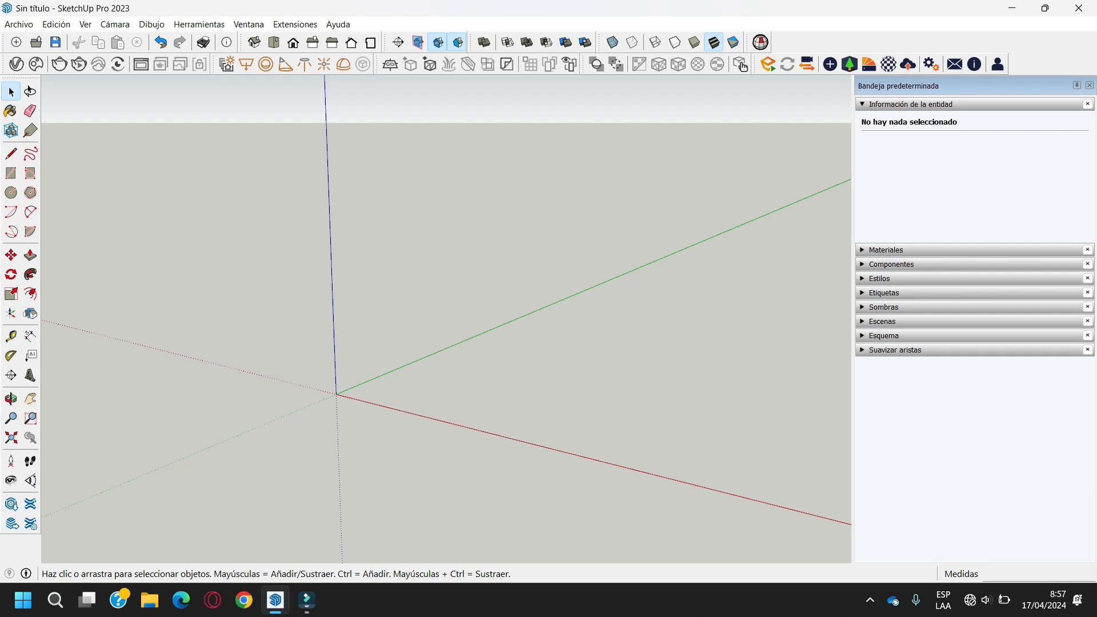
Draw a 0.1 m by 2.5 m rectangle on the ground beside the green axis
{"action": "middle_click_drag", "start_coordinate": [571, 343], "coordinate": [557, 383]}
{"action": "scroll", "coordinate": [557, 383], "scroll_direction": "up", "scroll_amount": 1}
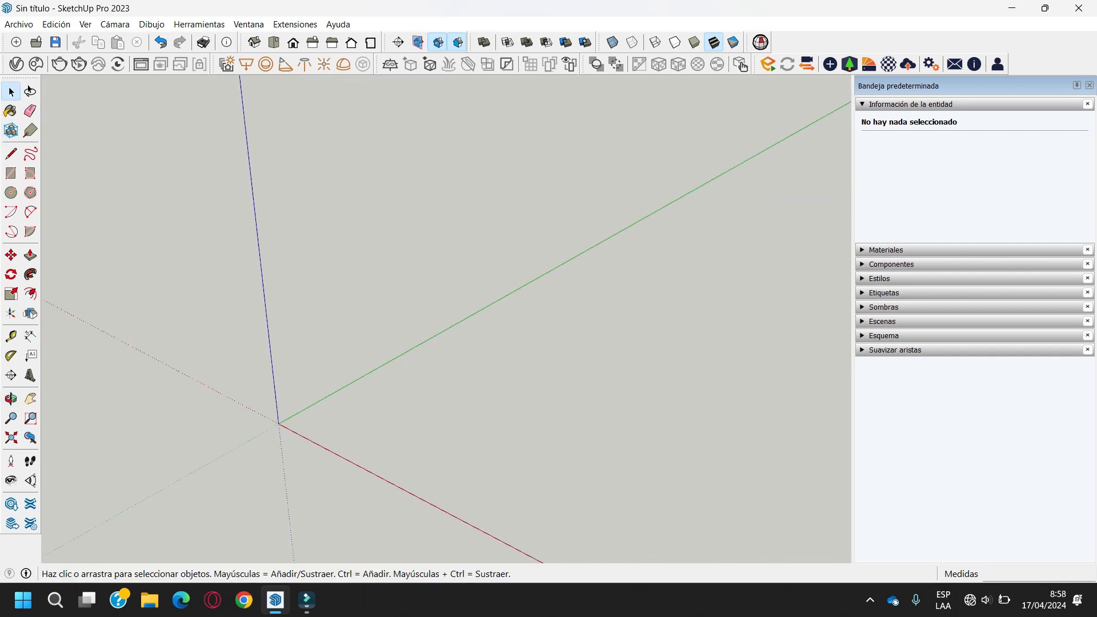
{"action": "key", "text": "r"}
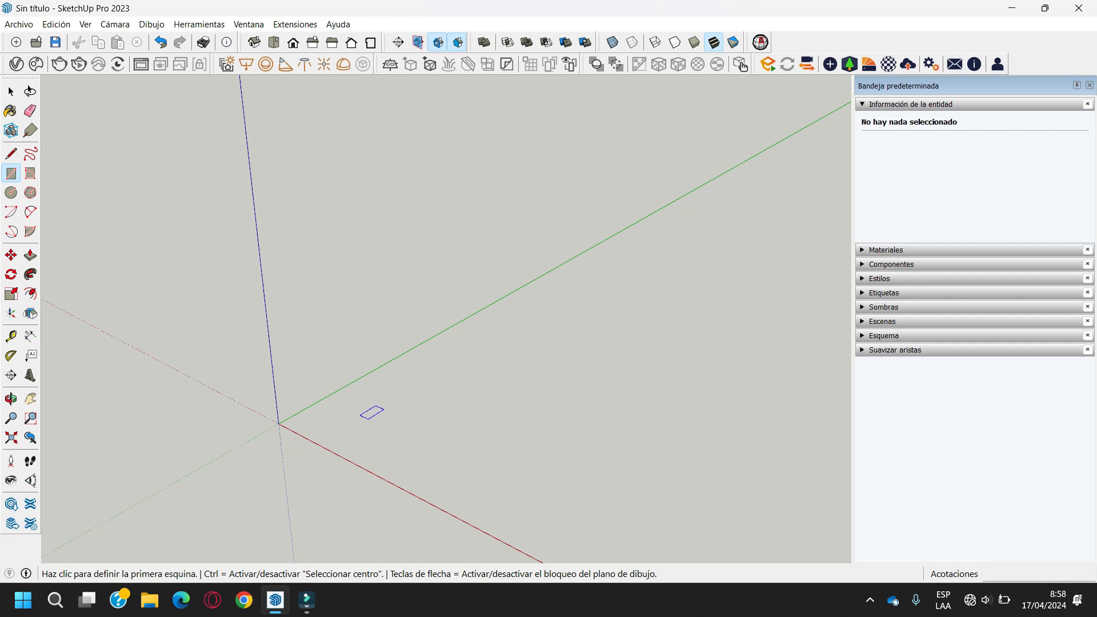
{"action": "left_click", "coordinate": [361, 415]}
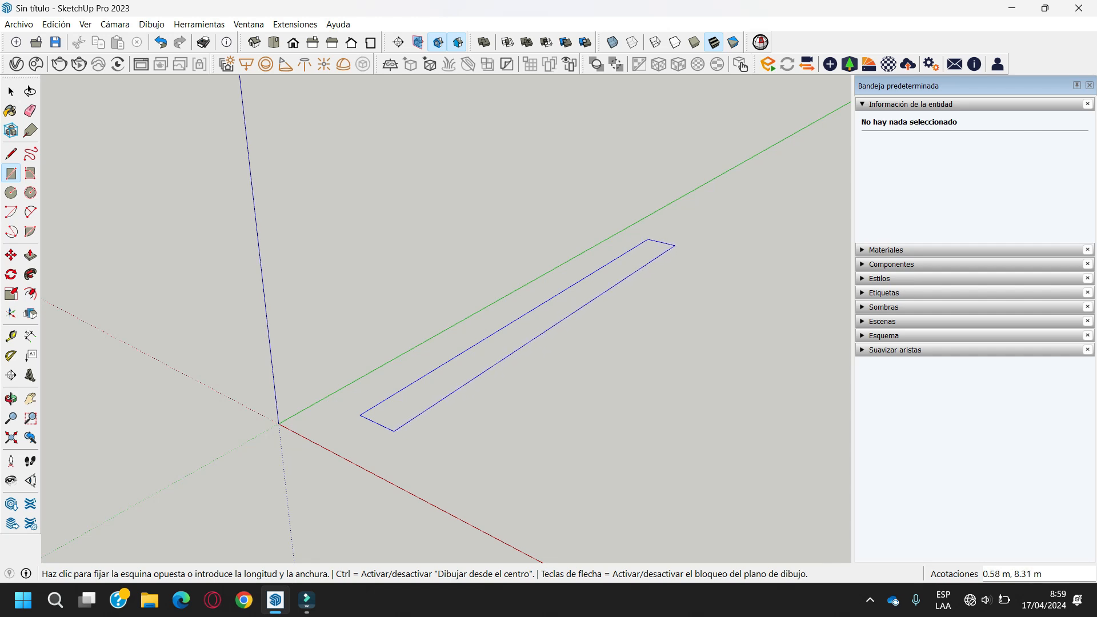
{"action": "type", "text": ".1,2"}
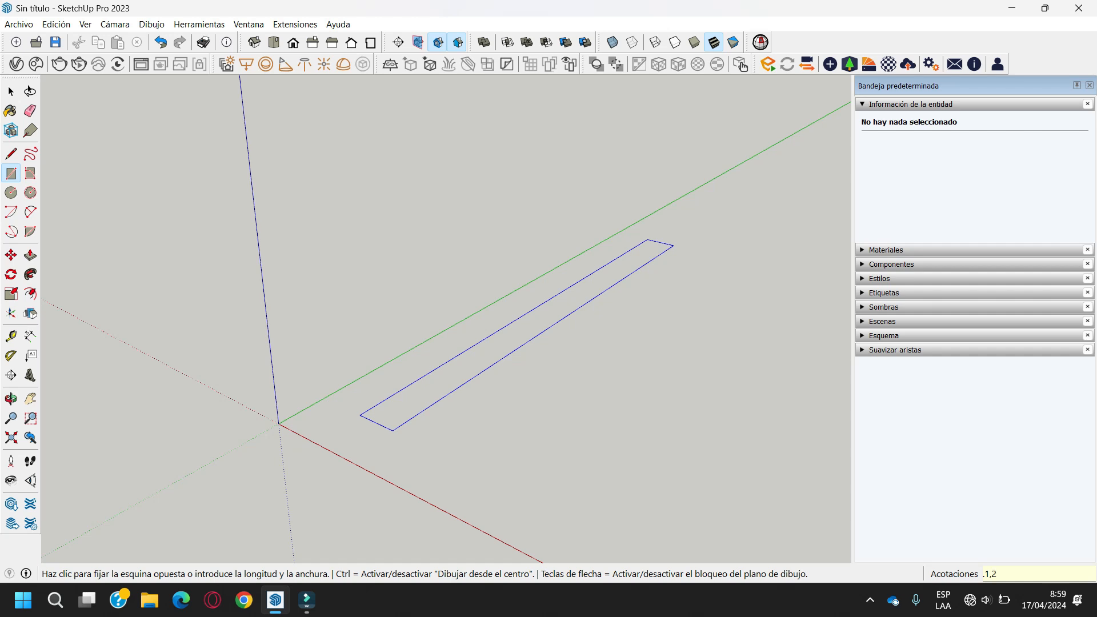
{"action": "key", "text": "Return"}
{"action": "scroll", "coordinate": [365, 434], "scroll_direction": "up", "scroll_amount": 5}
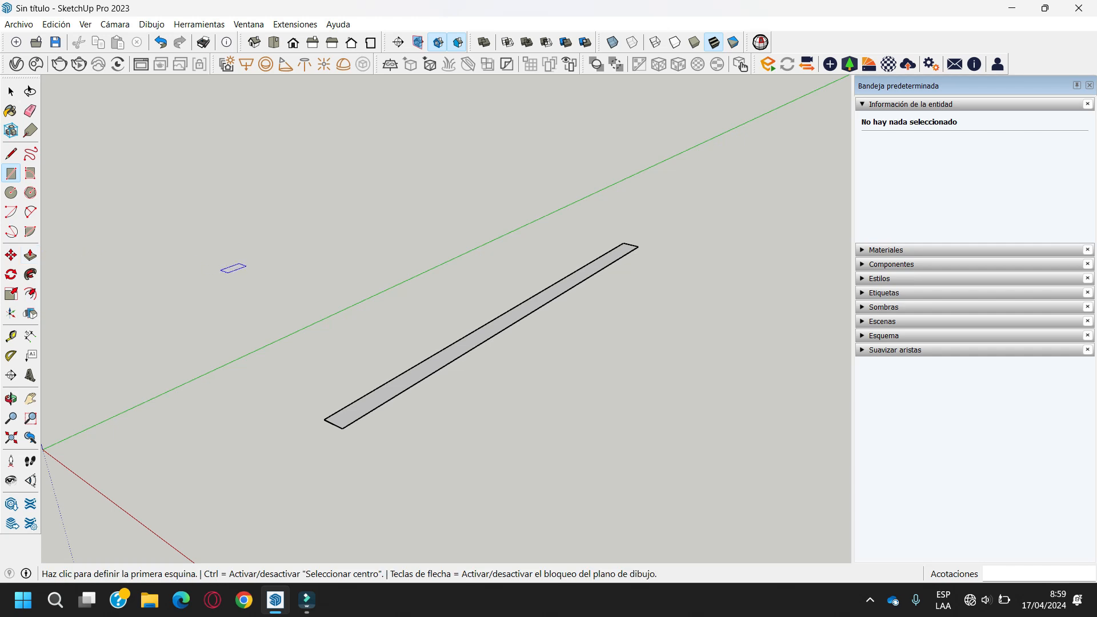
Extrude the rectangle upward 3 m with Push/Pull to form a wall
{"action": "left_click", "coordinate": [30, 255]}
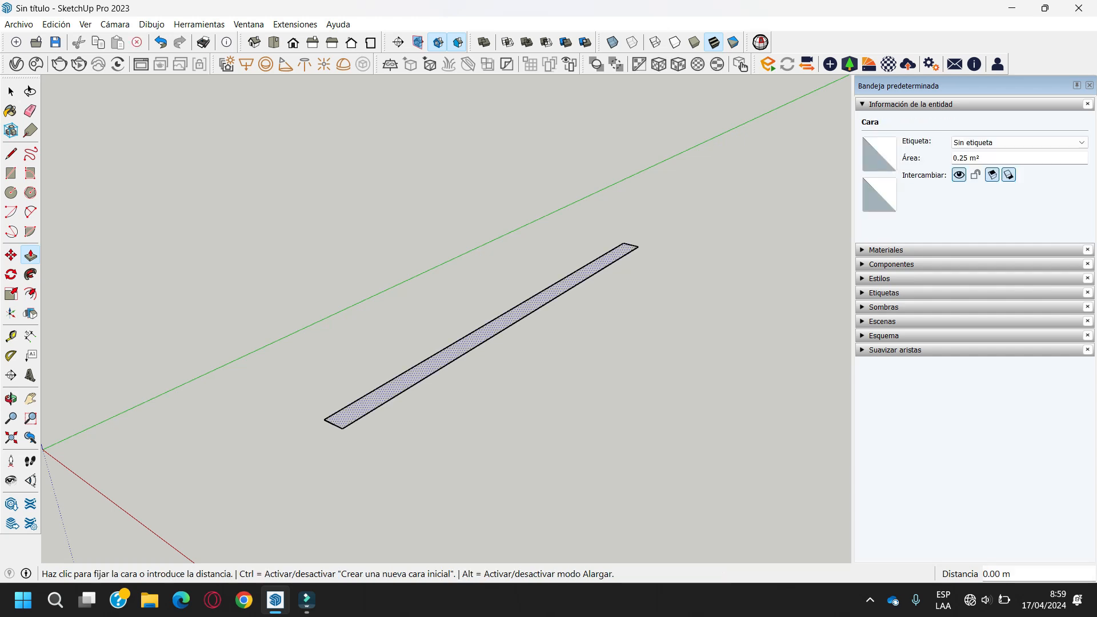
{"action": "left_click", "coordinate": [482, 337]}
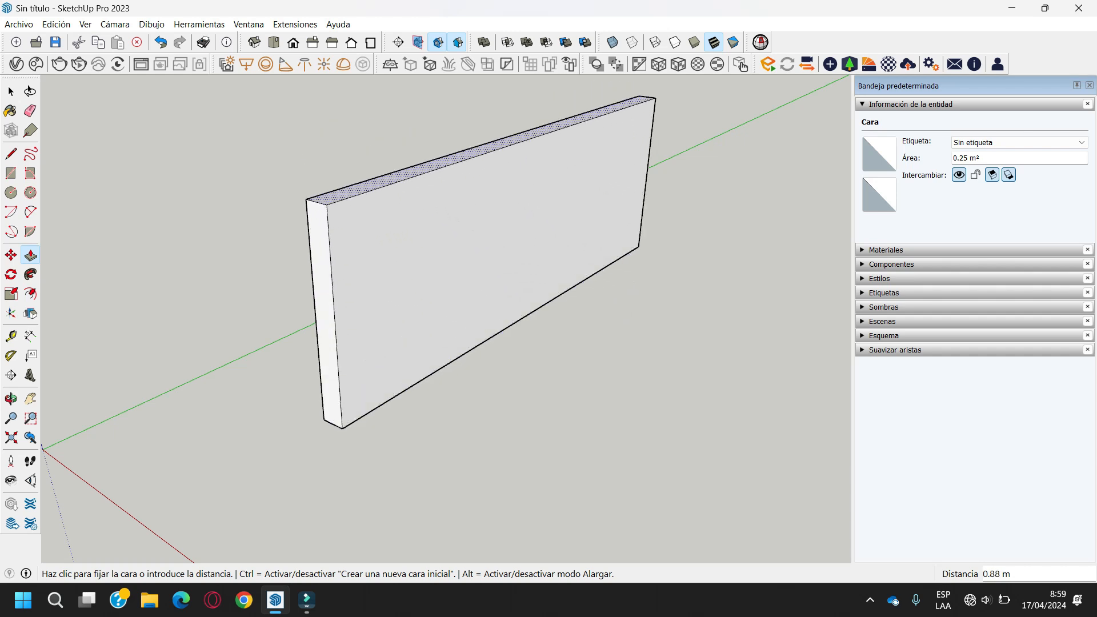
{"action": "scroll", "coordinate": [541, 352], "scroll_direction": "down", "scroll_amount": 3}
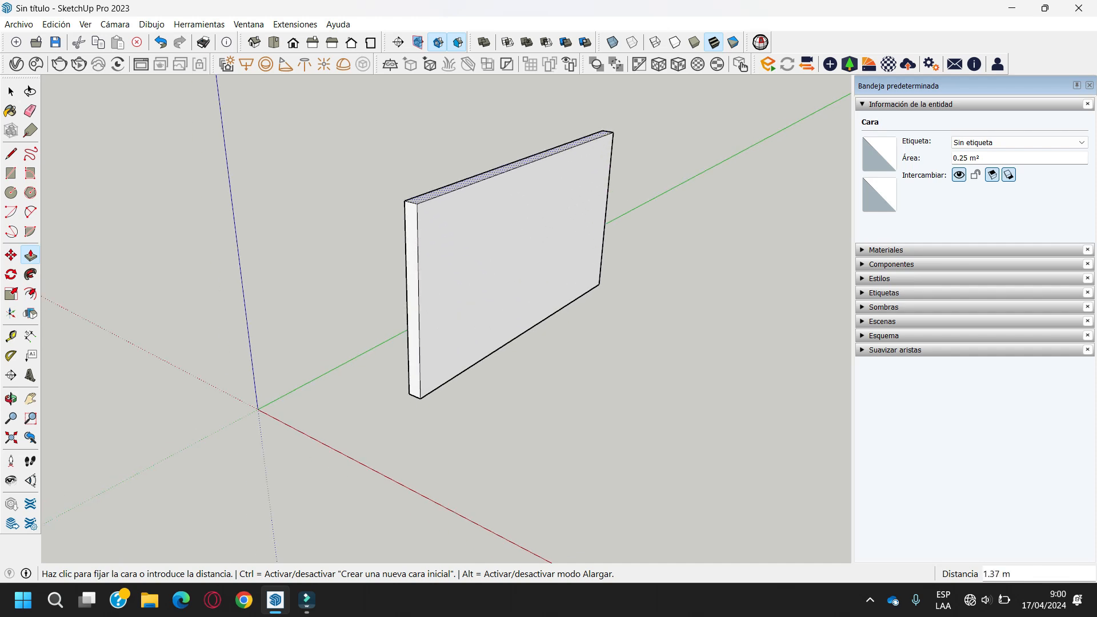
{"action": "type", "text": "3"}
{"action": "key", "text": "Return"}
{"action": "scroll", "coordinate": [540, 352], "scroll_direction": "down", "scroll_amount": 3}
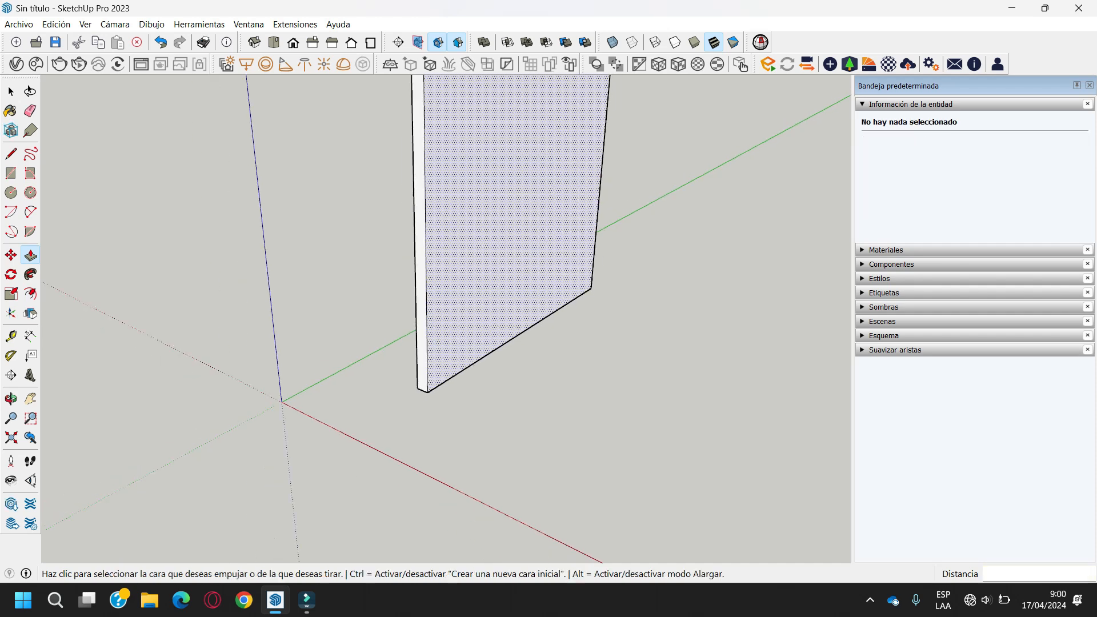
{"action": "scroll", "coordinate": [651, 126], "scroll_direction": "up", "scroll_amount": 2}
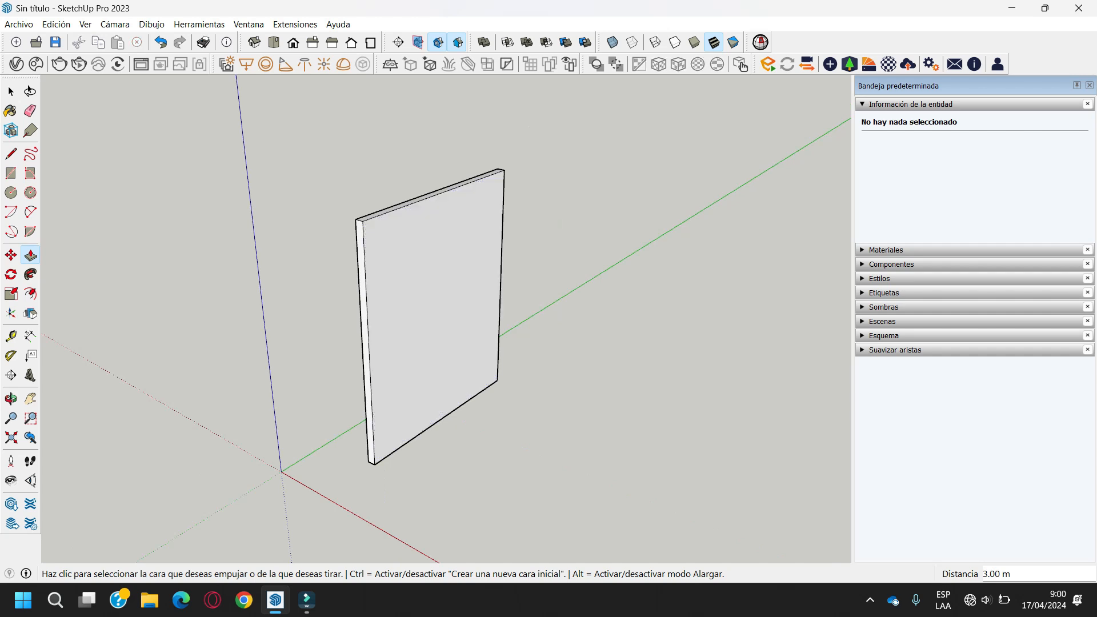
Select all of the wall's faces and edges and combine them into a group
{"action": "key", "text": "space"}
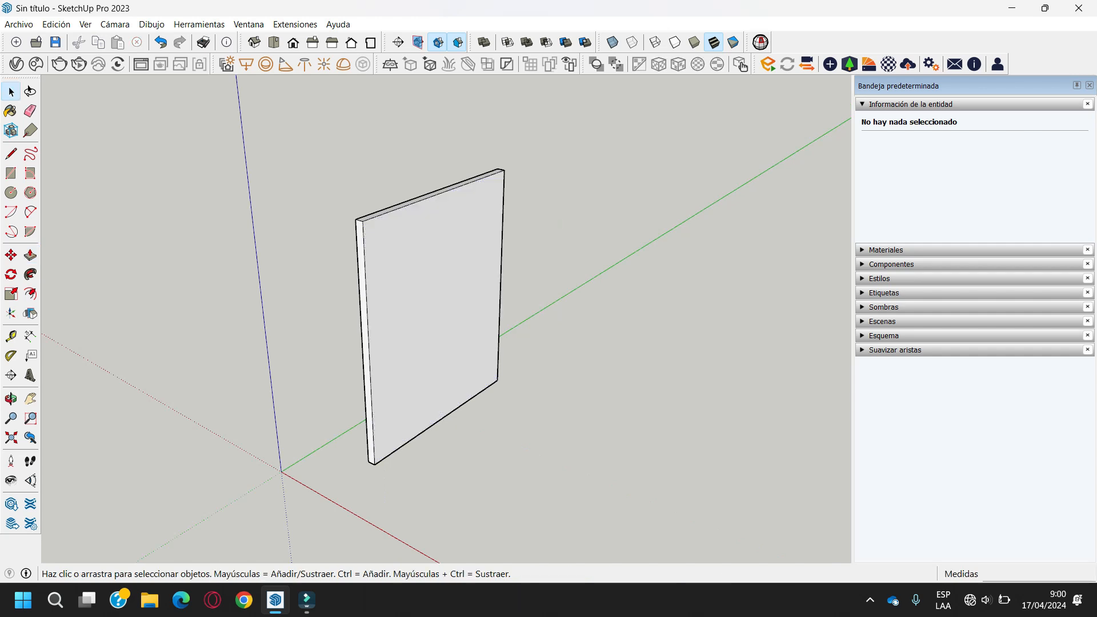
{"action": "left_click_drag", "start_coordinate": [250, 110], "coordinate": [625, 535]}
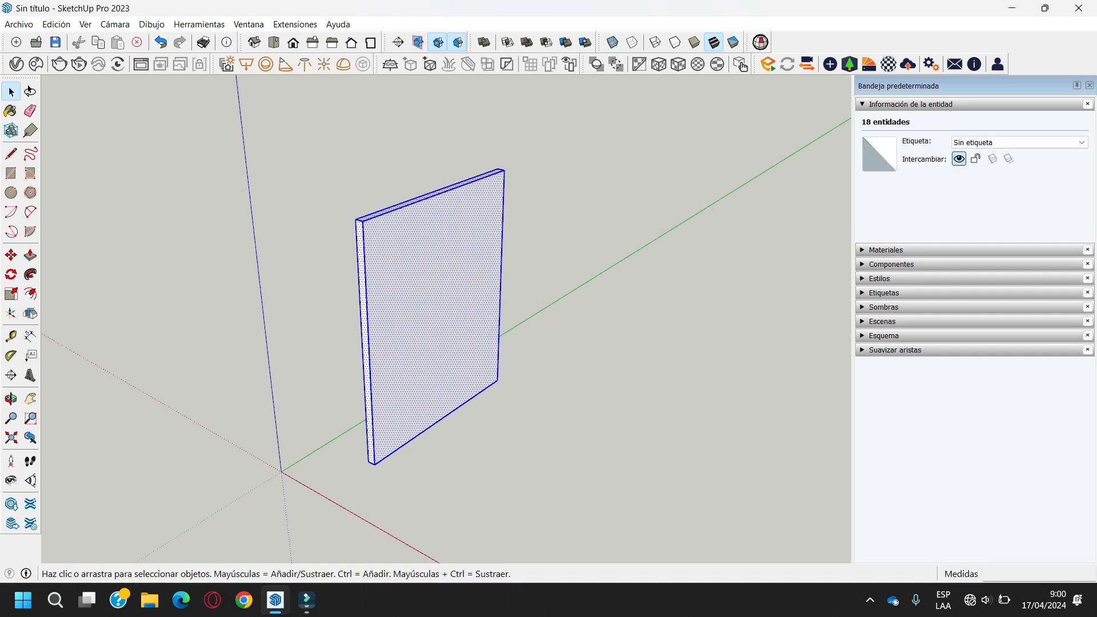
{"action": "left_click_drag", "start_coordinate": [254, 96], "coordinate": [581, 504]}
{"action": "left_click_drag", "start_coordinate": [255, 114], "coordinate": [644, 522]}
{"action": "right_click", "coordinate": [428, 274]}
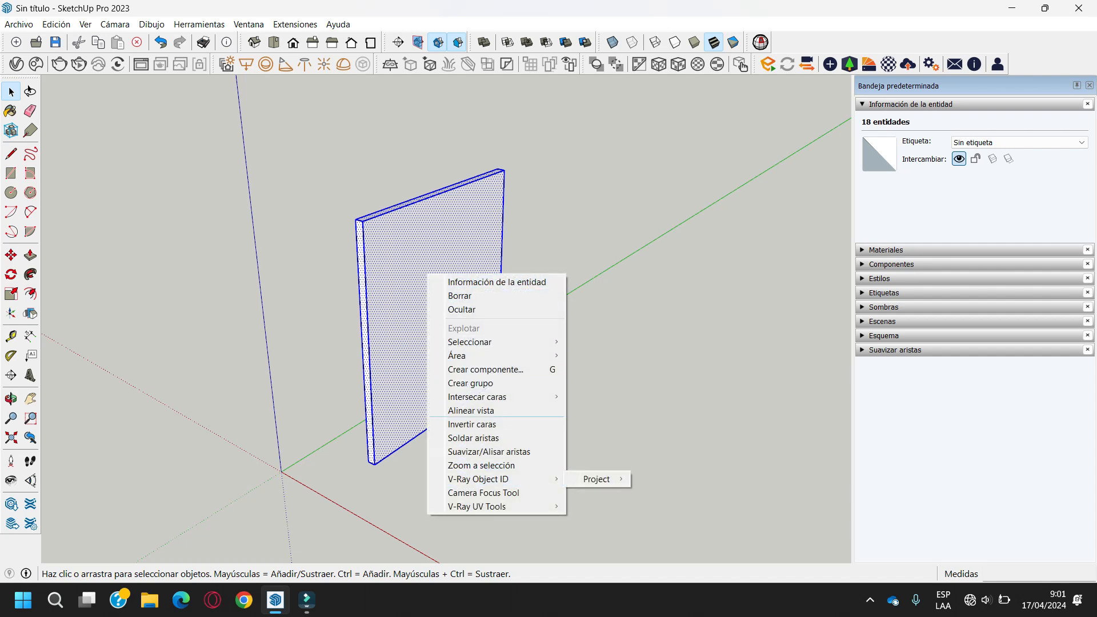
{"action": "left_click", "coordinate": [471, 383]}
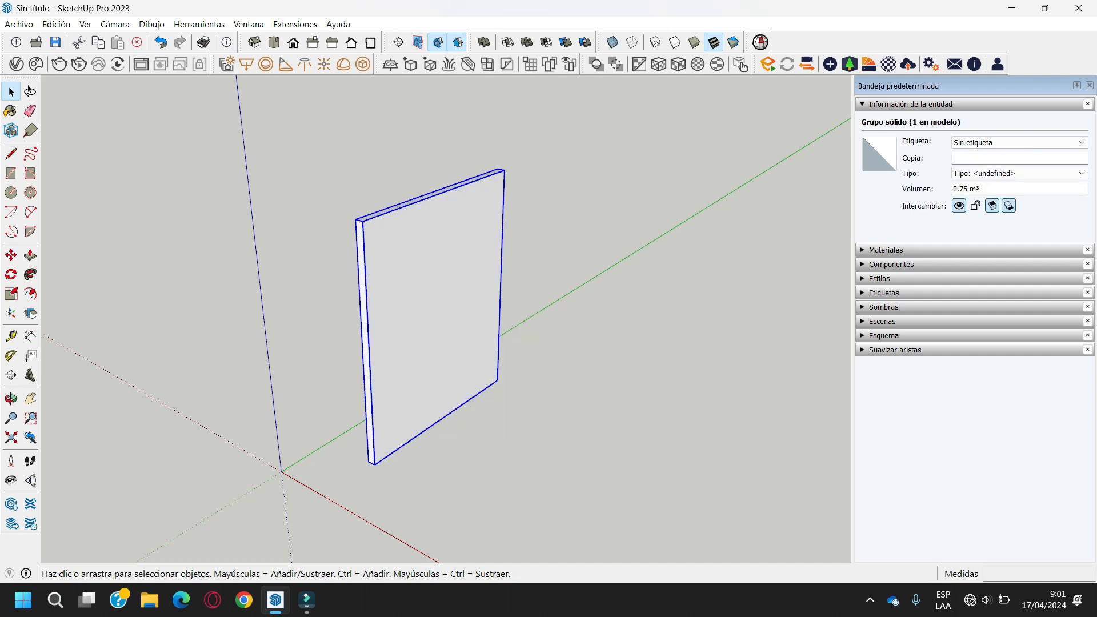
Enter the wall group, examine its individual faces and edges, and exit group editing
{"action": "left_click", "coordinate": [560, 366]}
{"action": "left_click", "coordinate": [451, 331]}
{"action": "double_click", "coordinate": [434, 314]}
{"action": "left_click", "coordinate": [434, 315]}
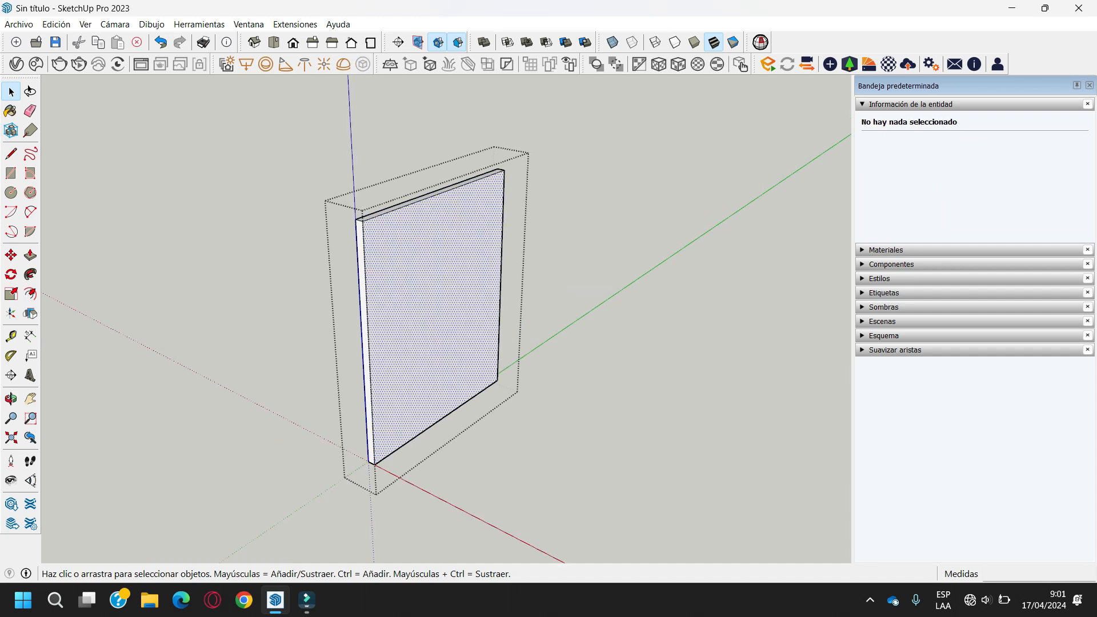
{"action": "left_click", "coordinate": [360, 220]}
{"action": "left_click", "coordinate": [365, 331]}
{"action": "left_click", "coordinate": [435, 314]}
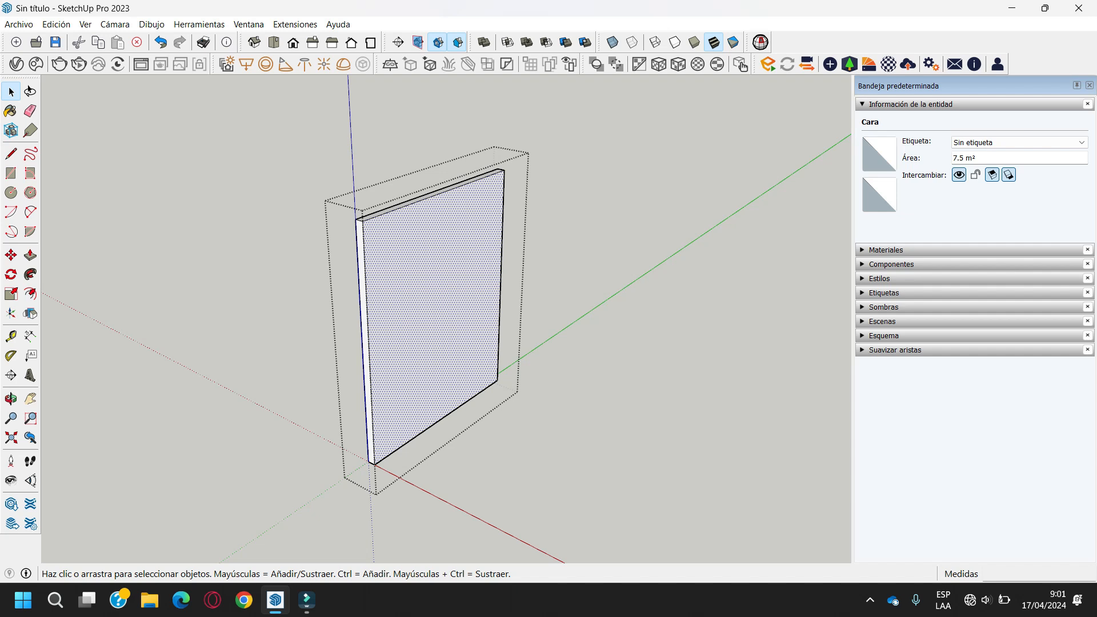
{"action": "key", "text": "Escape"}
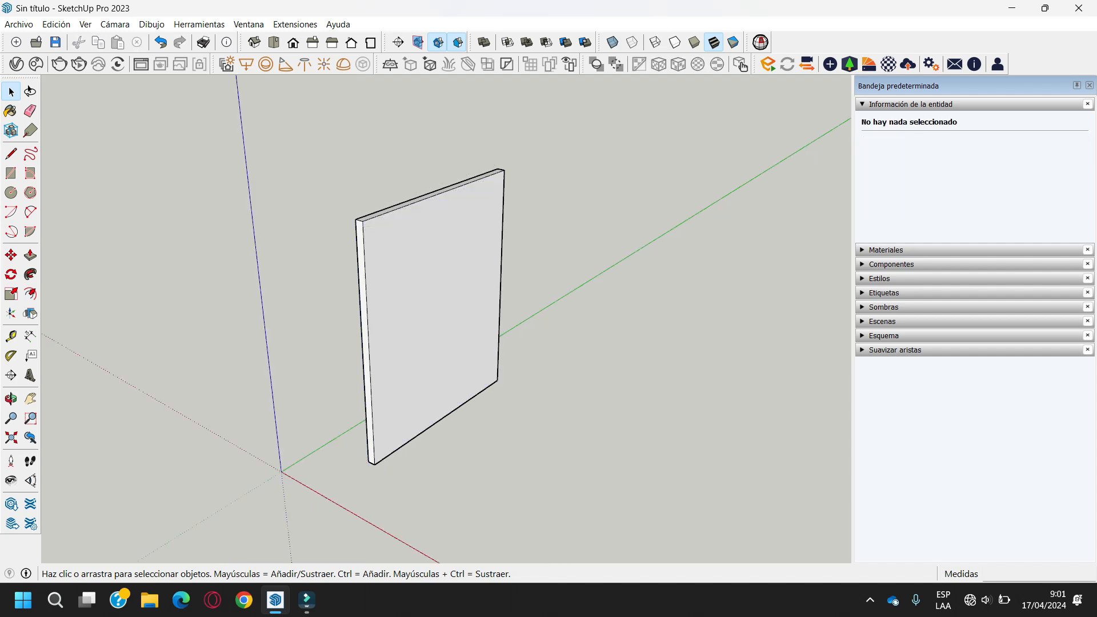
Explode the wall group back into loose geometry
{"action": "left_click", "coordinate": [432, 320]}
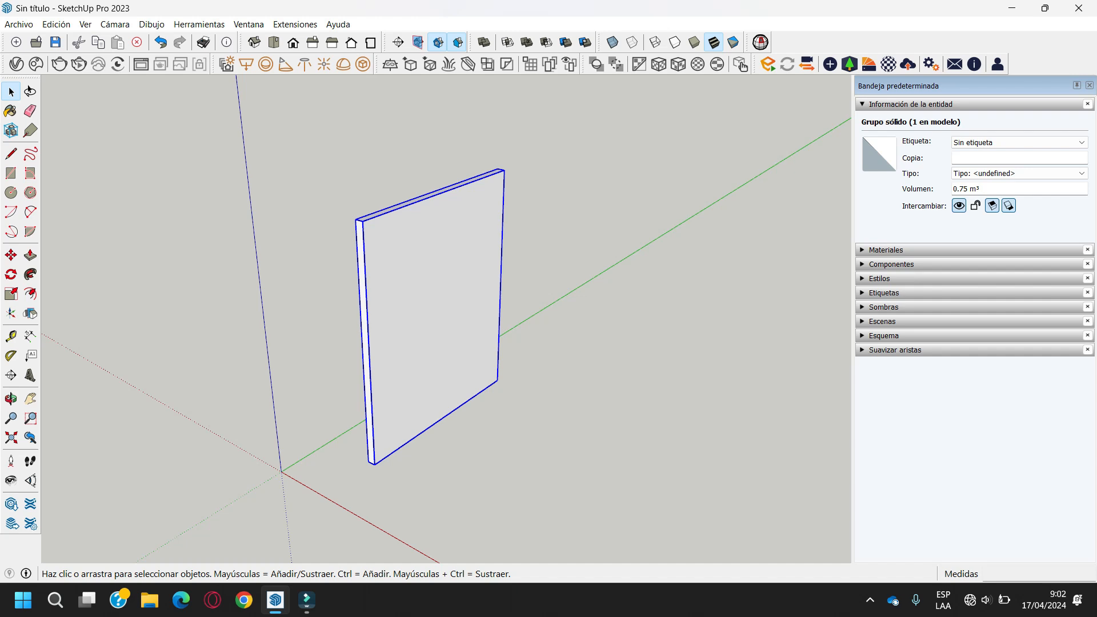
{"action": "right_click", "coordinate": [425, 327]}
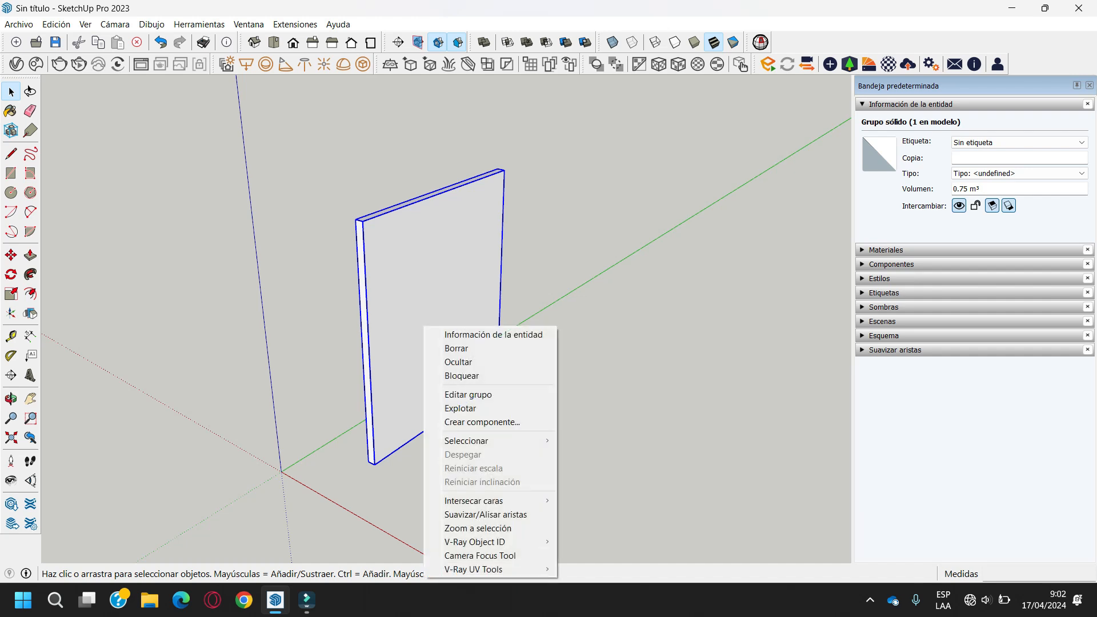
{"action": "left_click", "coordinate": [457, 408]}
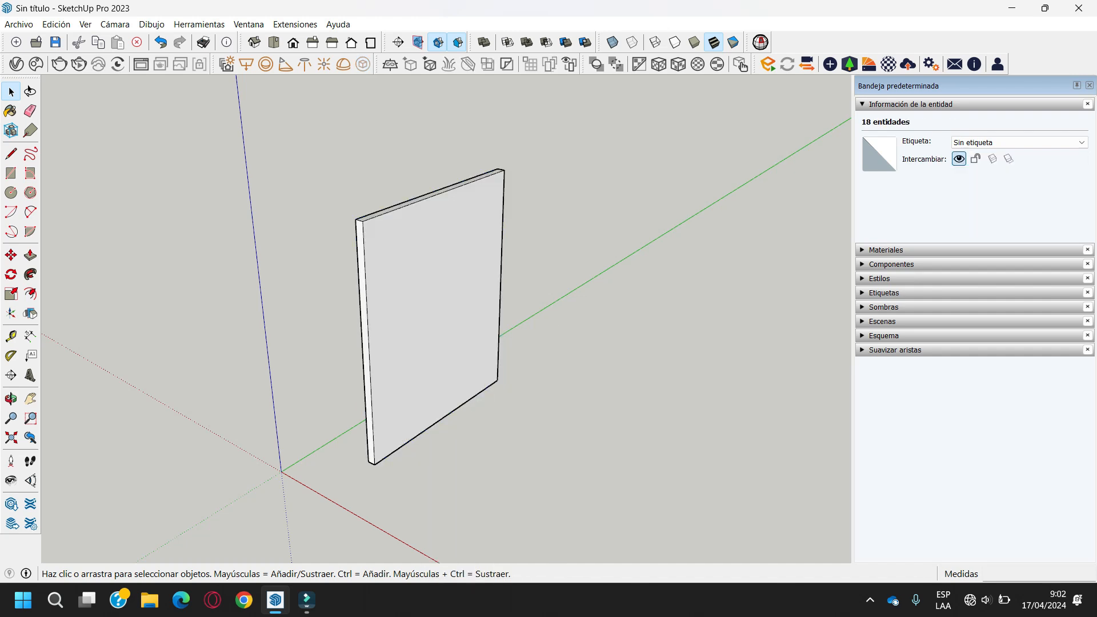
Convert all of the wall's geometry into a component with the default name, gluing set to Ninguno and the selection replaced
{"action": "left_click_drag", "start_coordinate": [258, 132], "coordinate": [588, 508]}
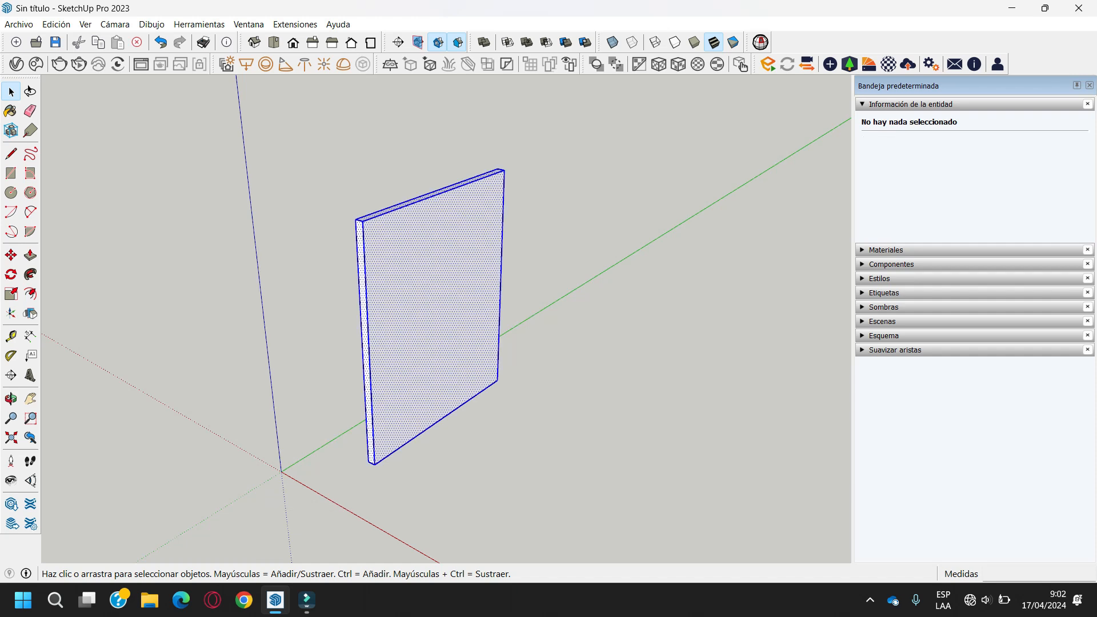
{"action": "right_click", "coordinate": [421, 267]}
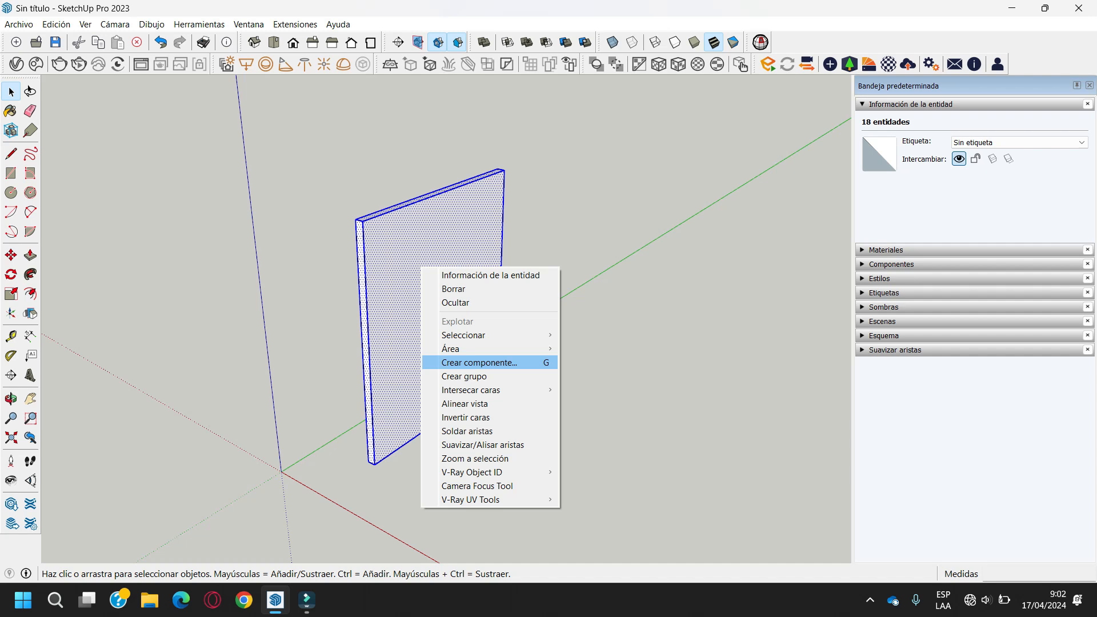
{"action": "left_click", "coordinate": [479, 362]}
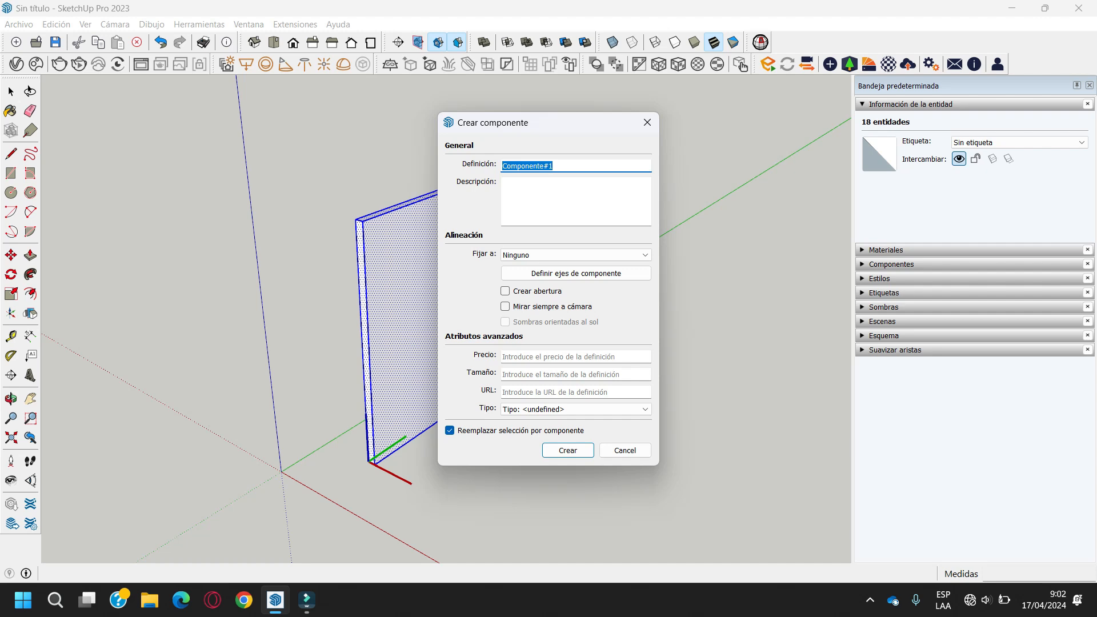
{"action": "left_click", "coordinate": [576, 255]}
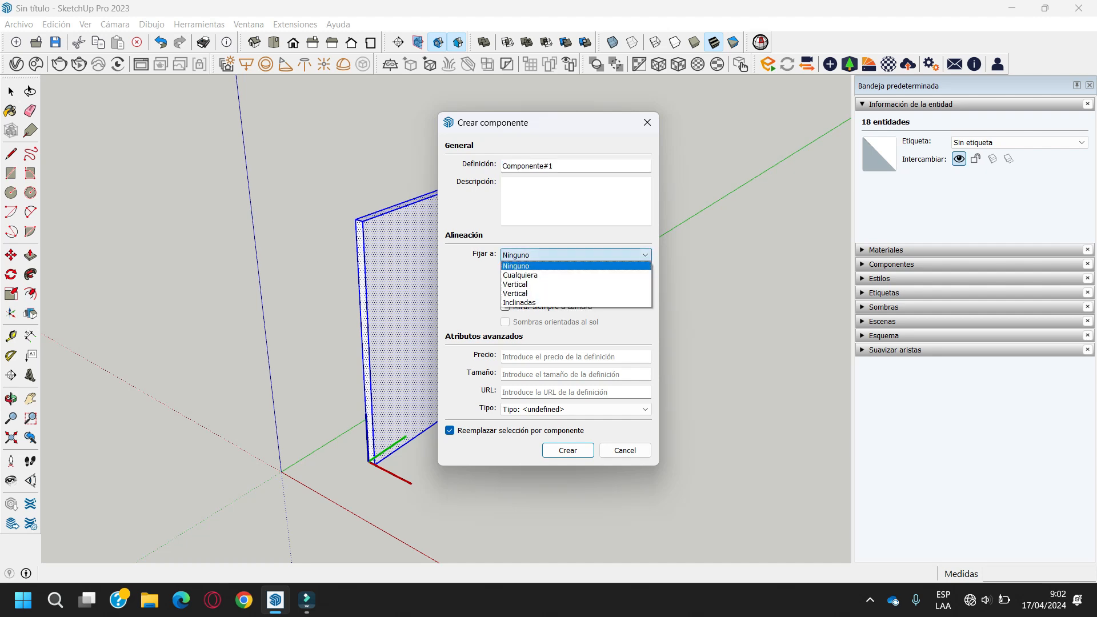
{"action": "left_click", "coordinate": [576, 255]}
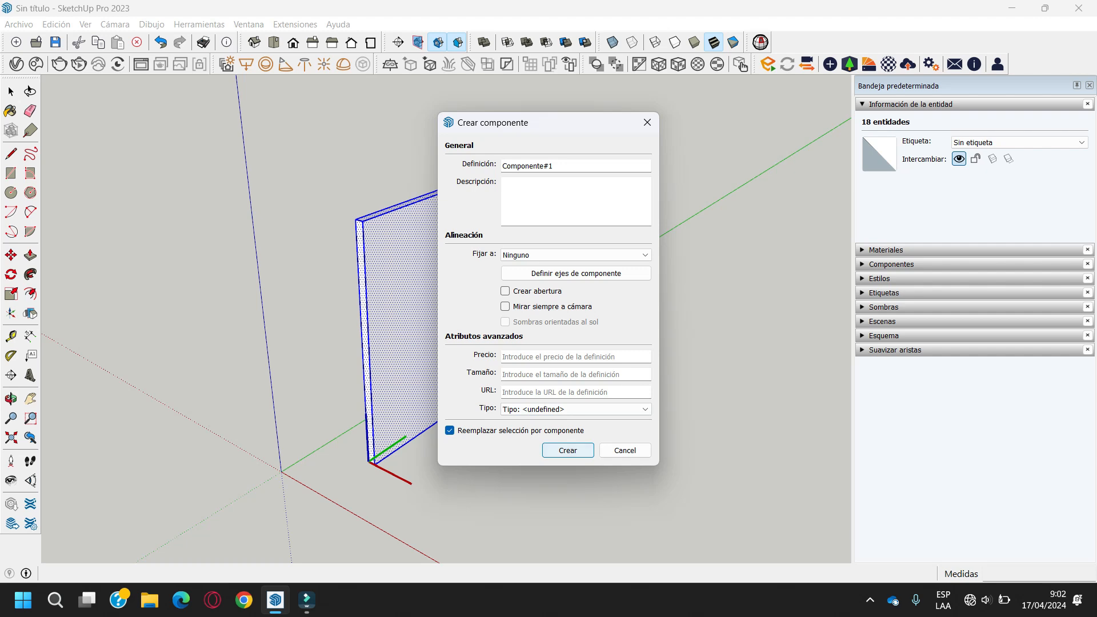
{"action": "left_click", "coordinate": [546, 450]}
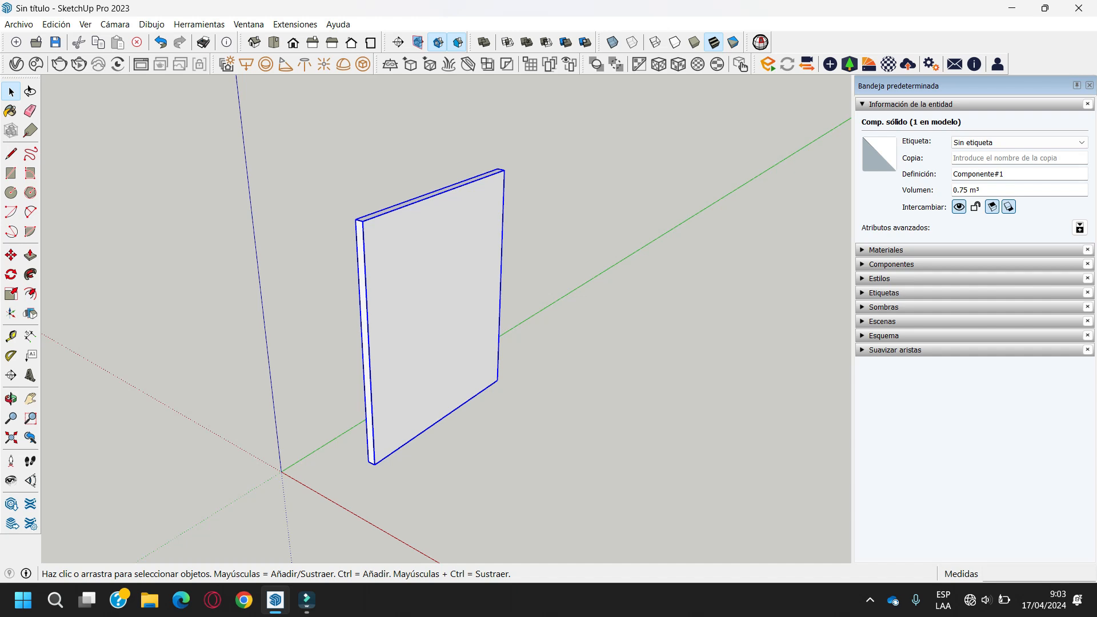
Enter the wall component, examine its front and side faces, and exit component editing
{"action": "key", "text": "Return"}
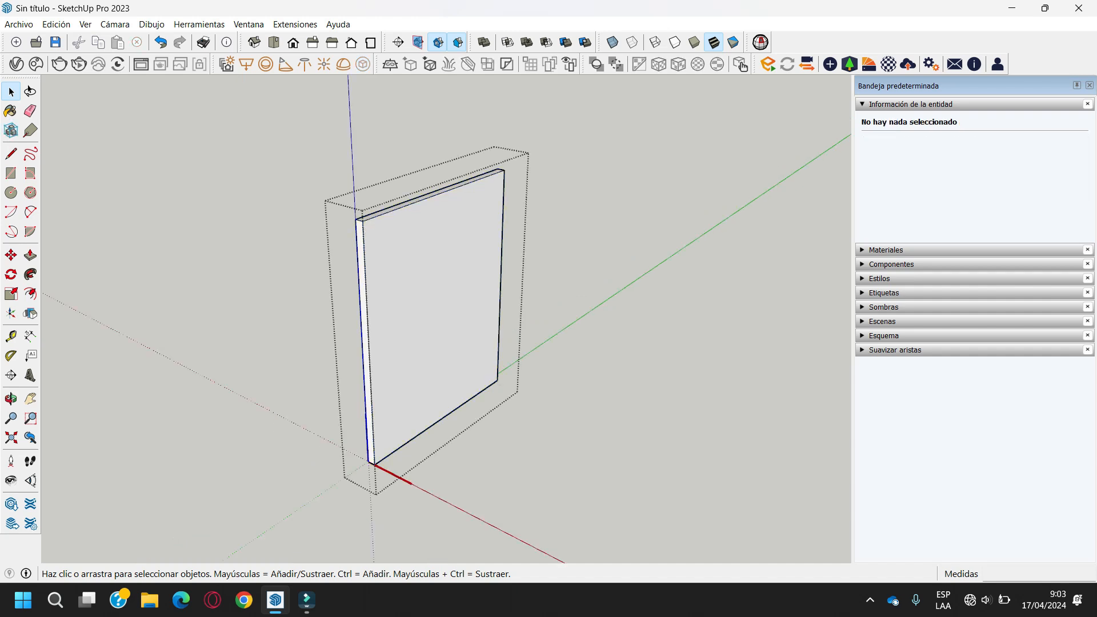
{"action": "left_click", "coordinate": [437, 315]}
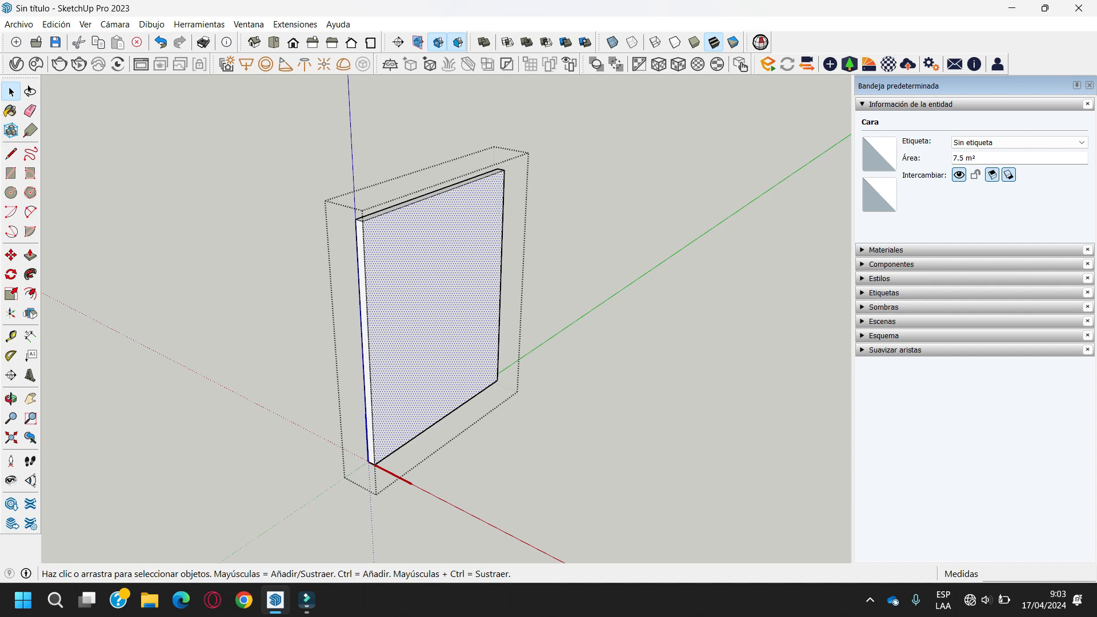
{"action": "left_click", "coordinate": [366, 343]}
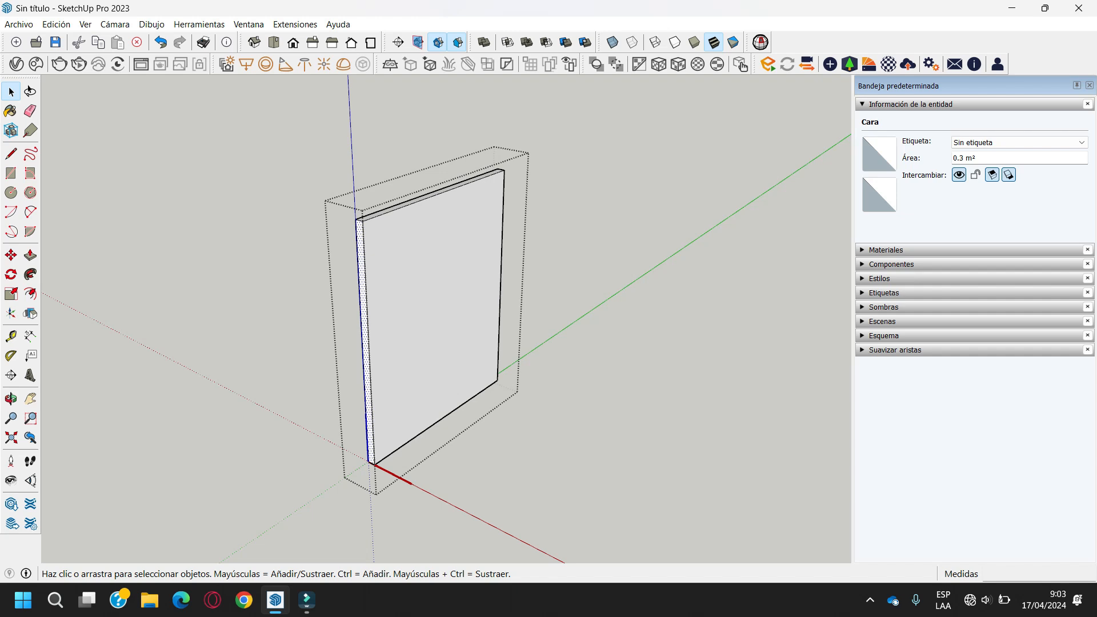
{"action": "key", "text": "Escape"}
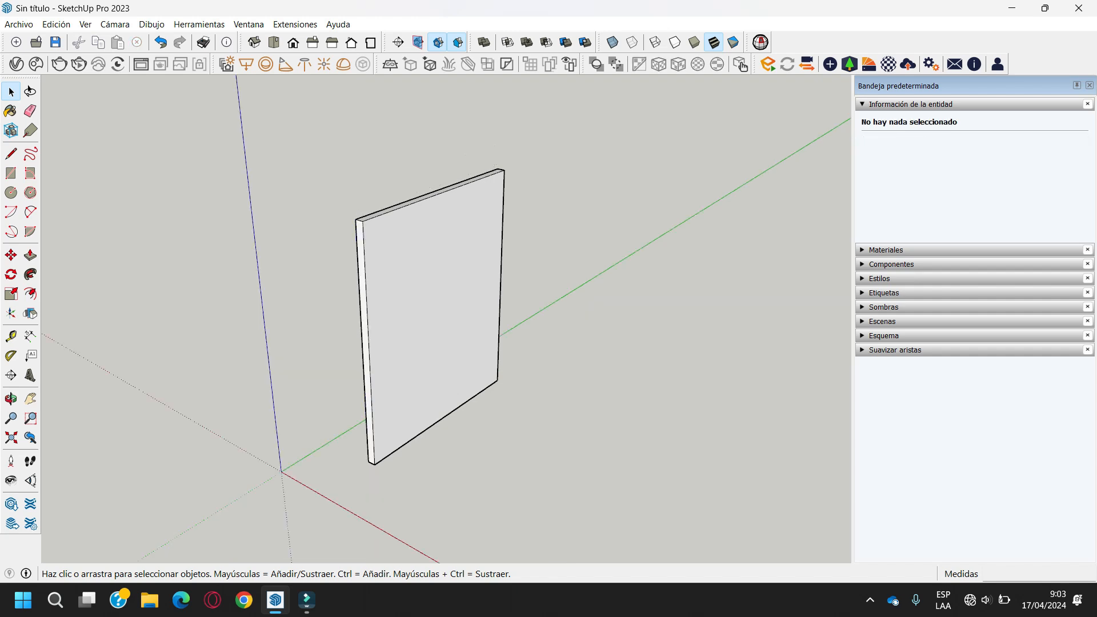
Copy the wall component about 4 m along the green axis, starting from its lower front corner
{"action": "left_click", "coordinate": [435, 314]}
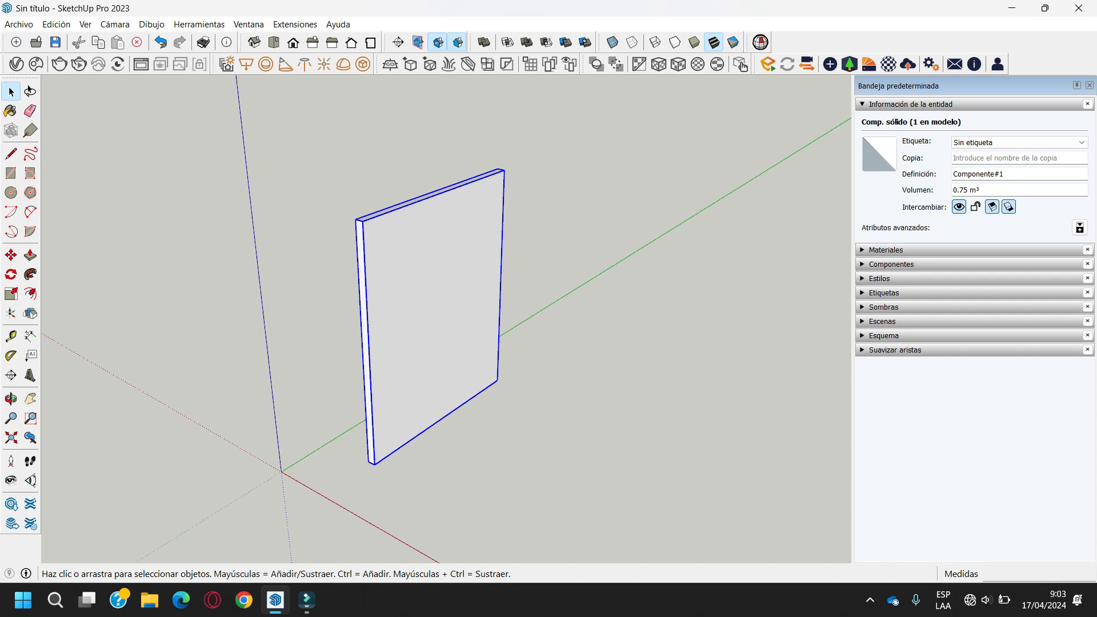
{"action": "right_click", "coordinate": [402, 397]}
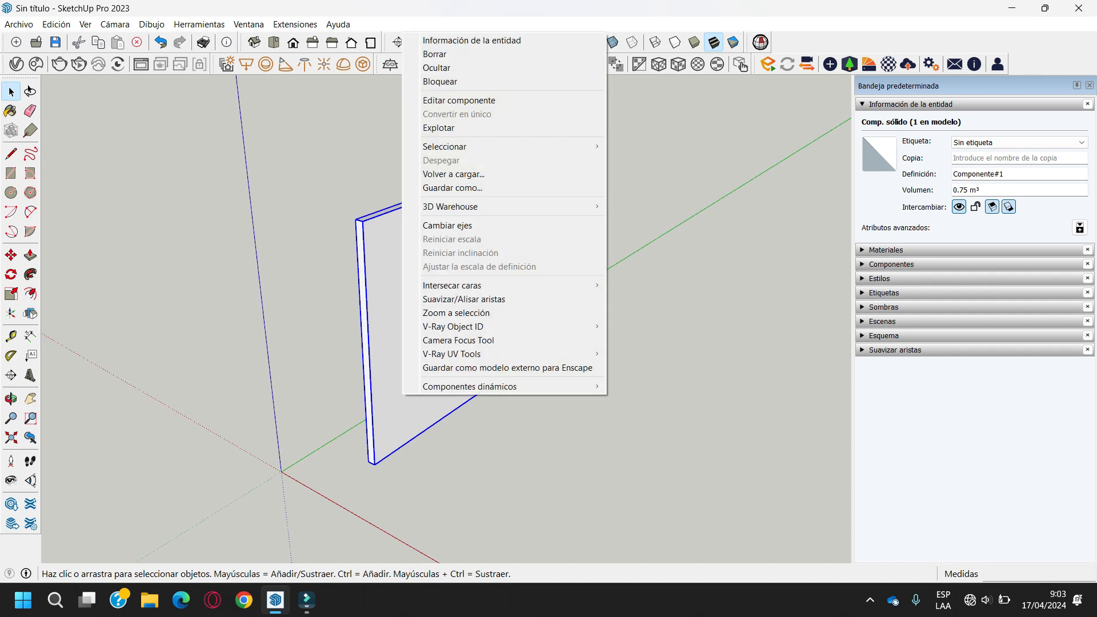
{"action": "key", "text": "Escape"}
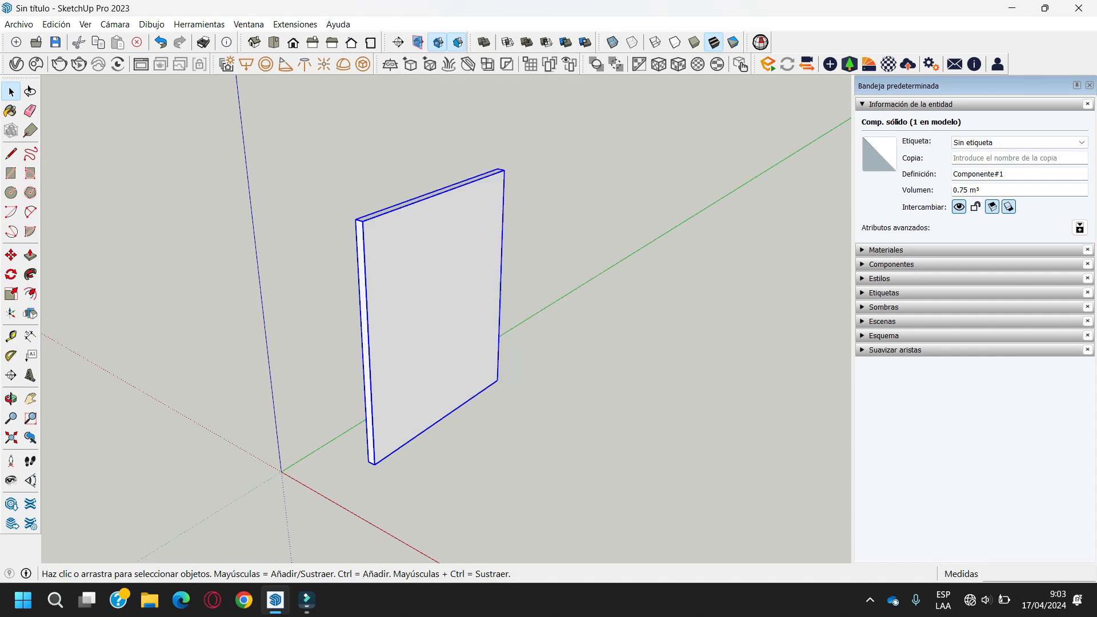
{"action": "key", "text": "m"}
{"action": "left_click", "coordinate": [374, 464]}
{"action": "key", "text": "ctrl"}
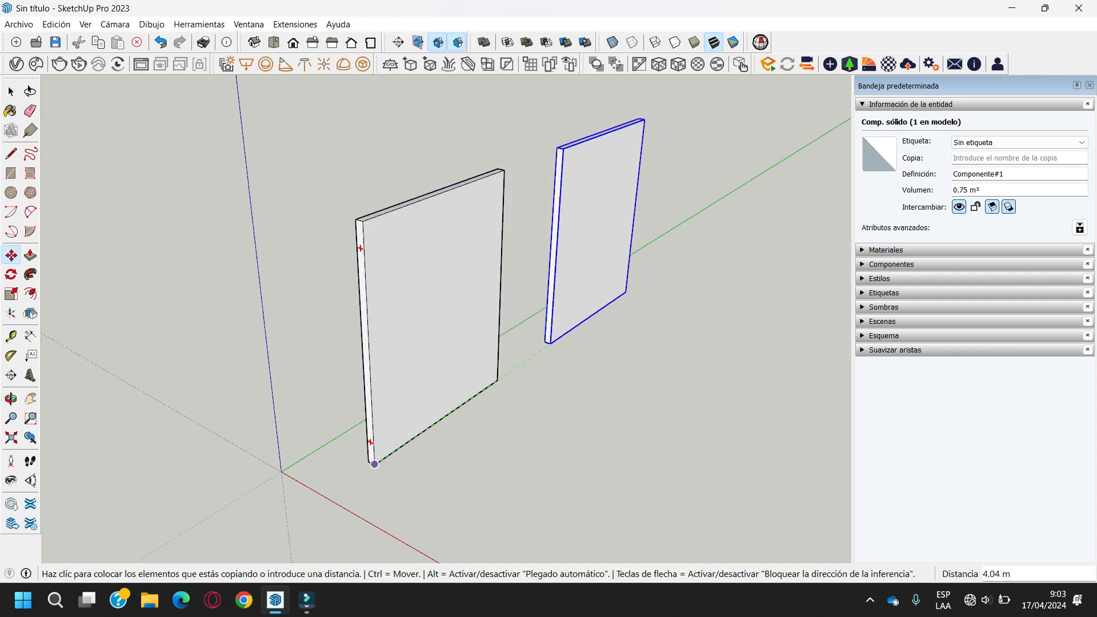
{"action": "left_click", "coordinate": [546, 343]}
{"action": "key", "text": "space"}
Explode the original wall component and convert its loose geometry into a group
{"action": "left_click", "coordinate": [407, 364]}
{"action": "right_click", "coordinate": [406, 364]}
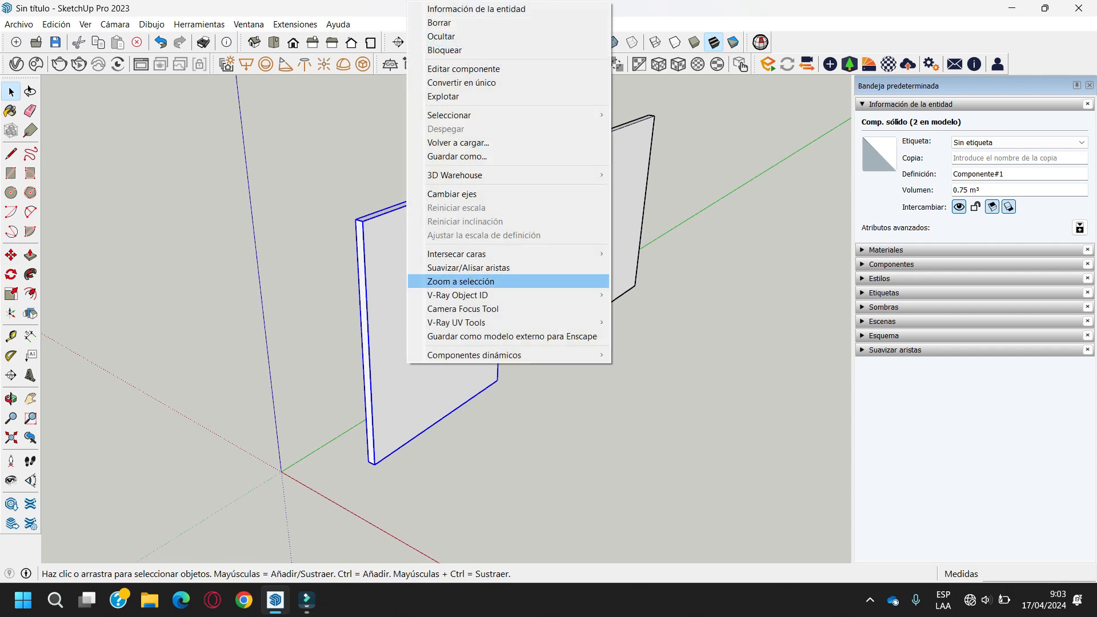
{"action": "left_click", "coordinate": [442, 96]}
{"action": "right_click", "coordinate": [444, 293]}
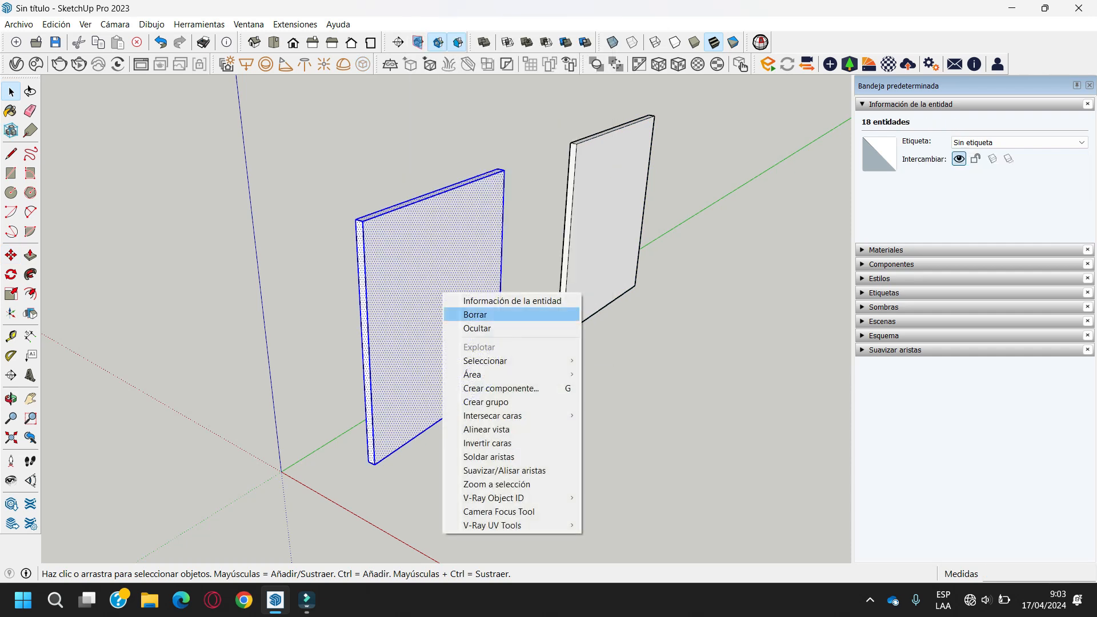
{"action": "left_click", "coordinate": [486, 402]}
Copy the wall group toward the front along the red axis, starting from its lower front corner
{"action": "scroll", "coordinate": [657, 457], "scroll_direction": "up", "scroll_amount": 2}
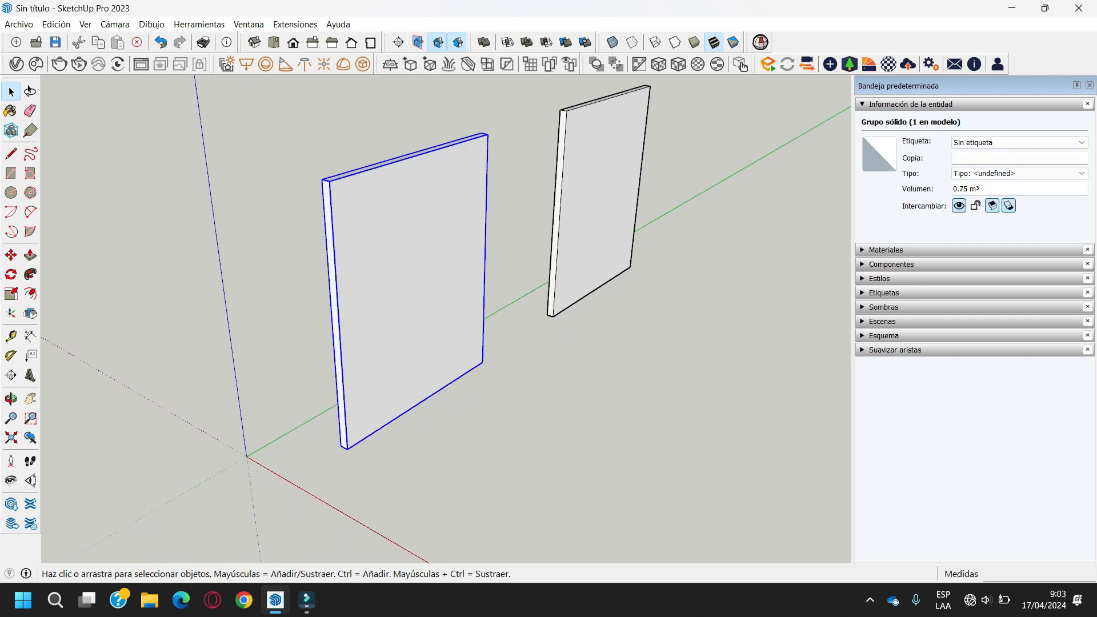
{"action": "key", "text": "m"}
{"action": "key", "text": "ctrl"}
{"action": "left_click", "coordinate": [347, 449]}
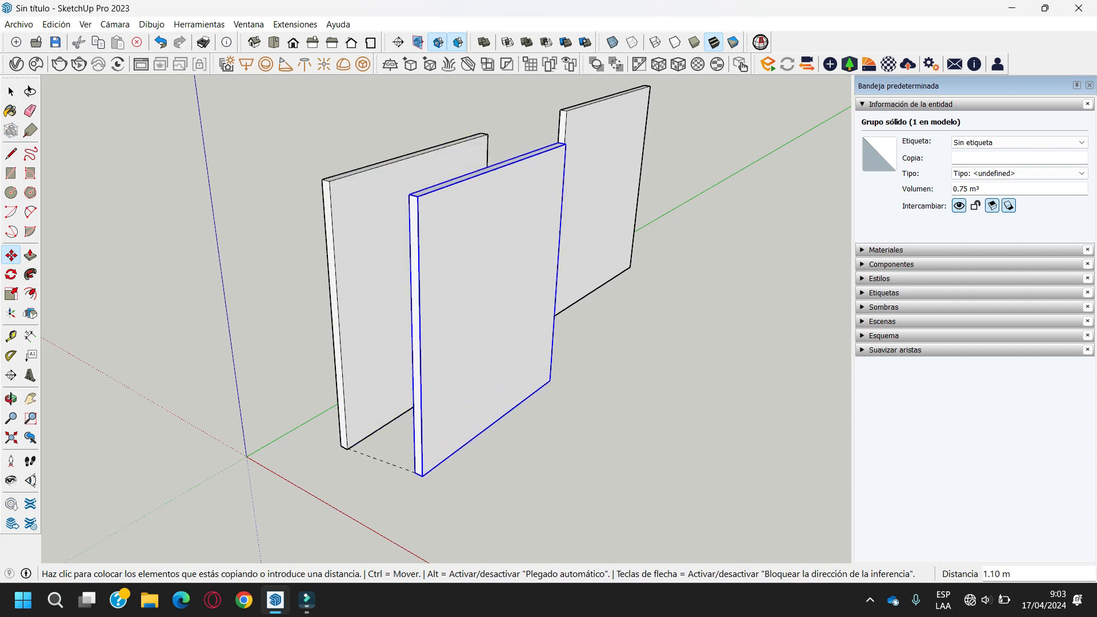
{"action": "left_click", "coordinate": [544, 536]}
Copy the rear wall component about 2.57 m toward the front along the red axis, starting from its upper front corner
{"action": "scroll", "coordinate": [558, 434], "scroll_direction": "down", "scroll_amount": 2}
{"action": "middle_click_drag", "start_coordinate": [563, 419], "coordinate": [532, 457]}
{"action": "key", "text": "space"}
{"action": "left_click", "coordinate": [557, 246]}
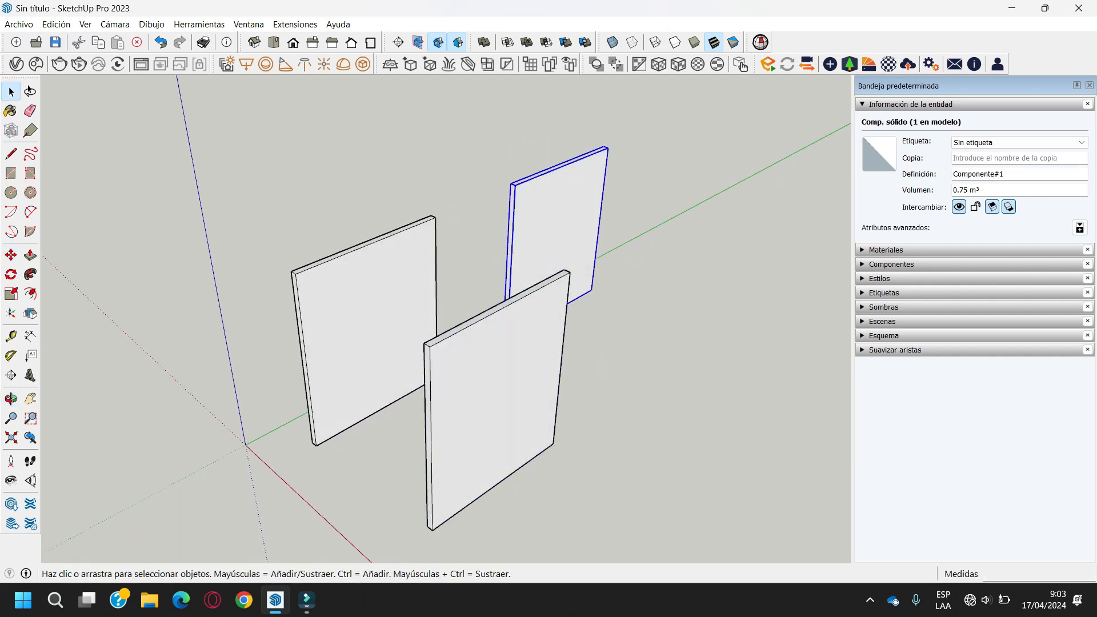
{"action": "key", "text": "m"}
{"action": "key", "text": "ctrl"}
{"action": "left_click", "coordinate": [516, 185]}
{"action": "left_click", "coordinate": [649, 237]}
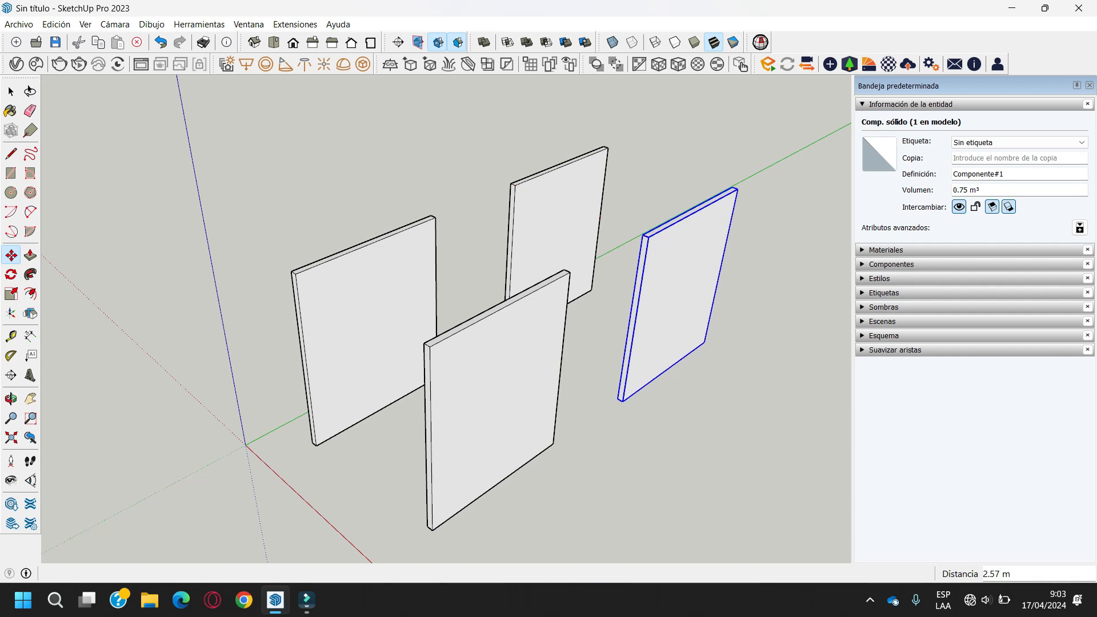
{"action": "key", "text": "space"}
Enter the copied wall group and draw a diagonal line about 2.82 m long from its near vertical edge to the opposite upper corner
{"action": "scroll", "coordinate": [637, 237], "scroll_direction": "down", "scroll_amount": 2}
{"action": "middle_click_drag", "start_coordinate": [637, 237], "coordinate": [624, 200]}
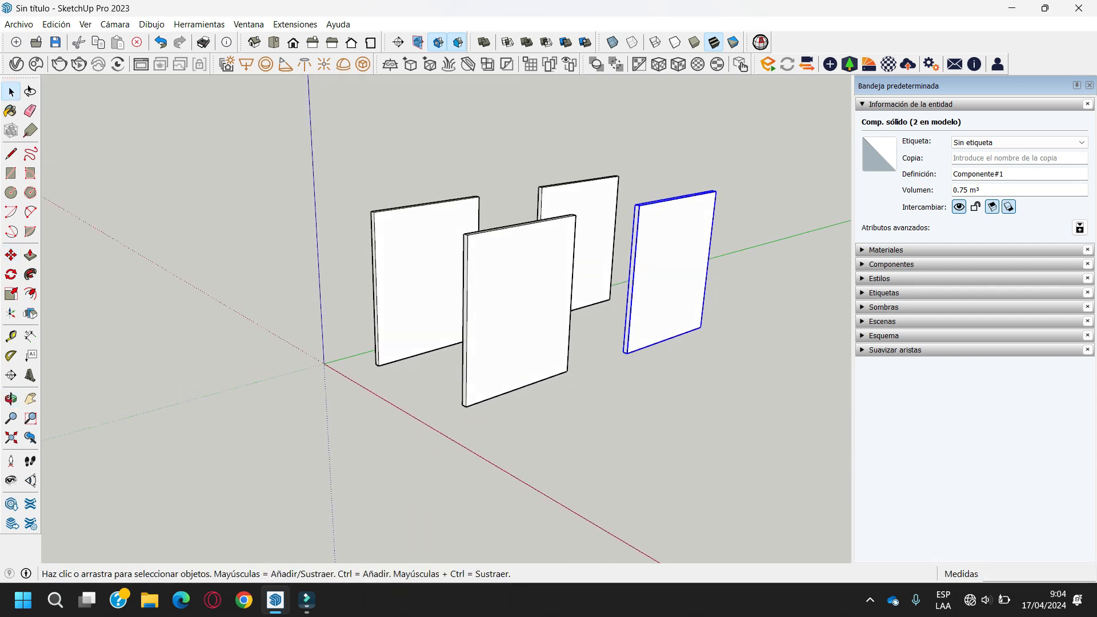
{"action": "left_click_drag", "start_coordinate": [436, 296], "coordinate": [433, 299]}
{"action": "double_click", "coordinate": [510, 303]}
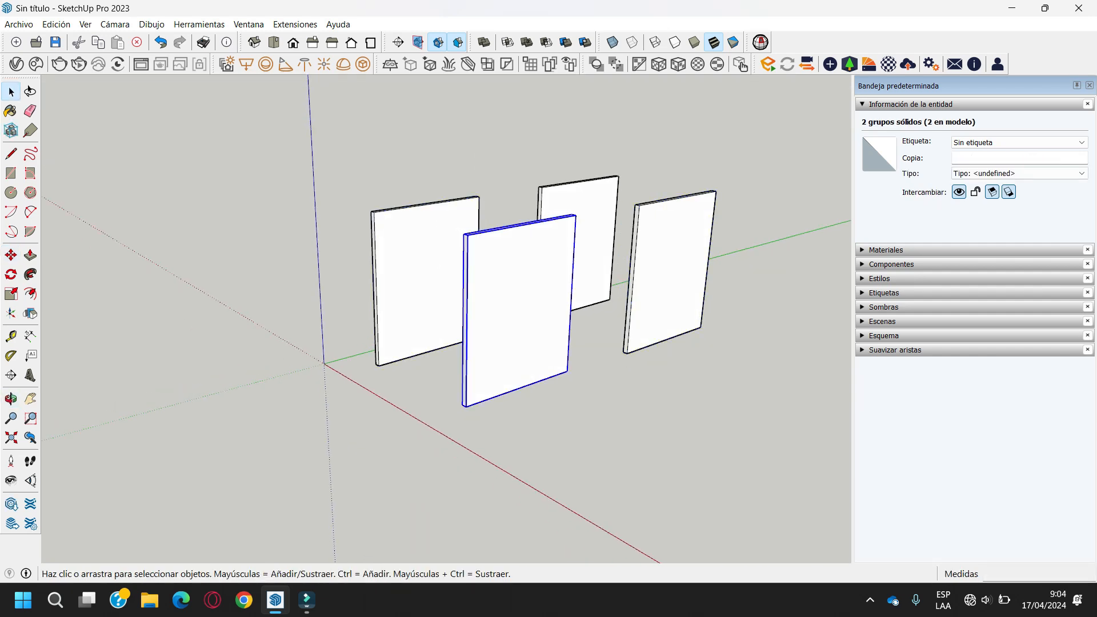
{"action": "scroll", "coordinate": [514, 257], "scroll_direction": "up", "scroll_amount": 2}
{"action": "key", "text": "l"}
{"action": "left_click", "coordinate": [438, 349]}
{"action": "left_click", "coordinate": [618, 187]}
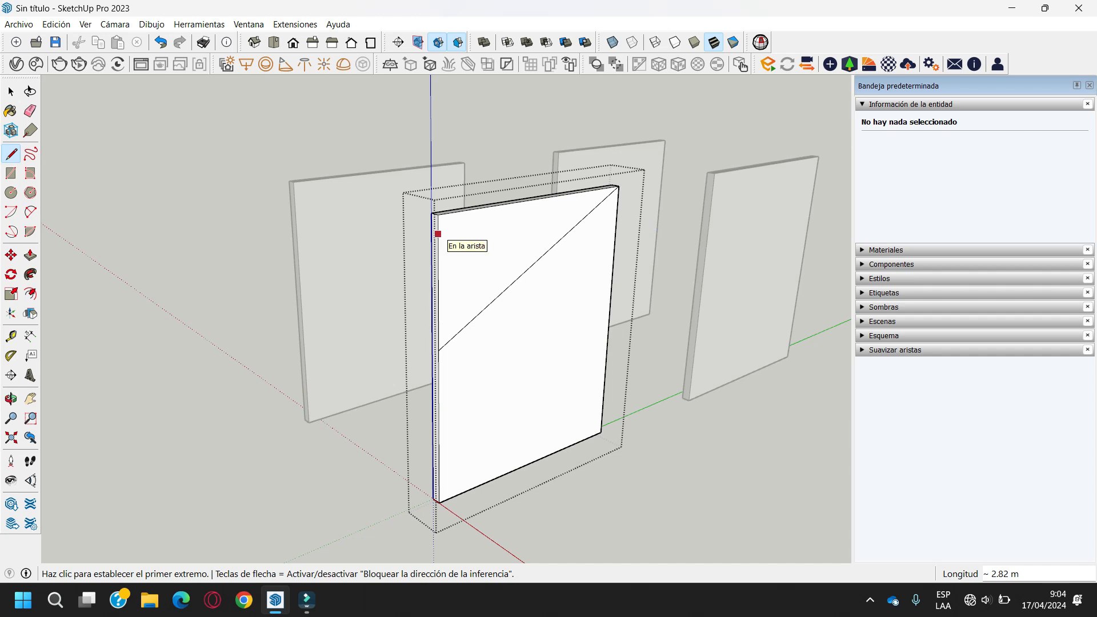
Push the upper triangular face through the copied group's 0.10 m thickness to cut it away, and exit group editing
{"action": "key", "text": "p"}
{"action": "left_click", "coordinate": [437, 220]}
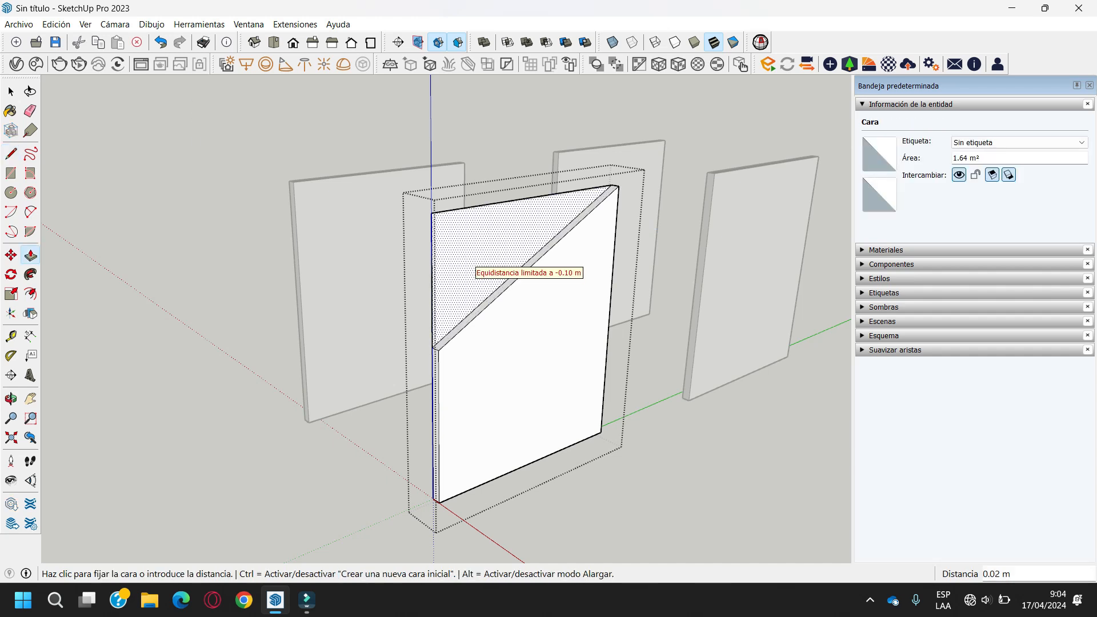
{"action": "left_click", "coordinate": [437, 292]}
{"action": "key", "text": "space"}
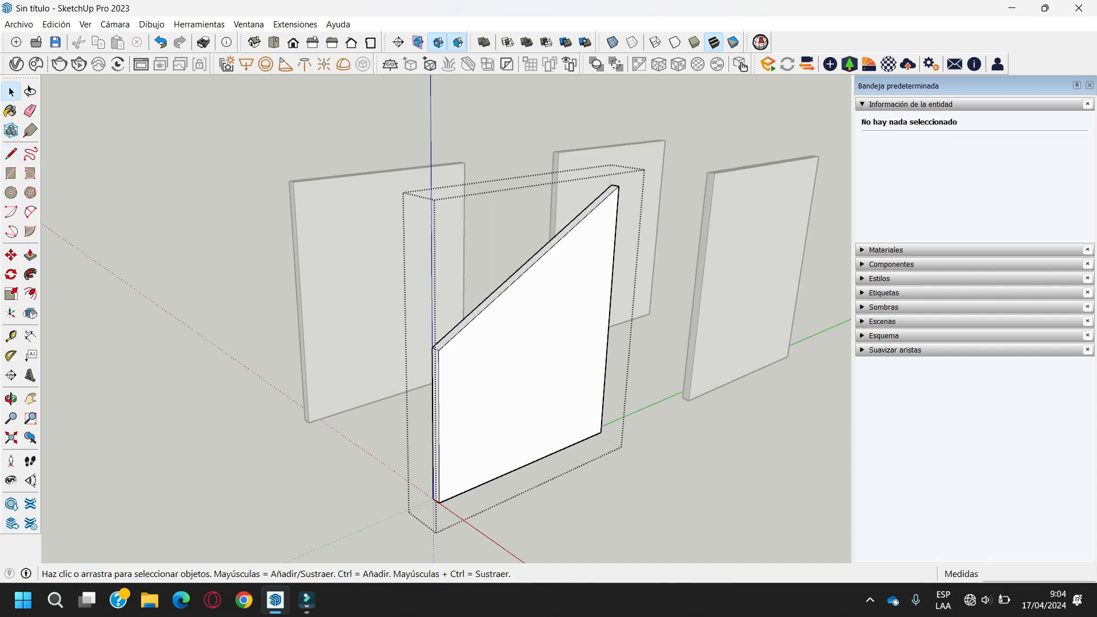
{"action": "key", "text": "Escape"}
Select the original and cut wall groups in turn to compare their shapes after editing the copy
{"action": "middle_click_drag", "start_coordinate": [492, 297], "coordinate": [423, 340]}
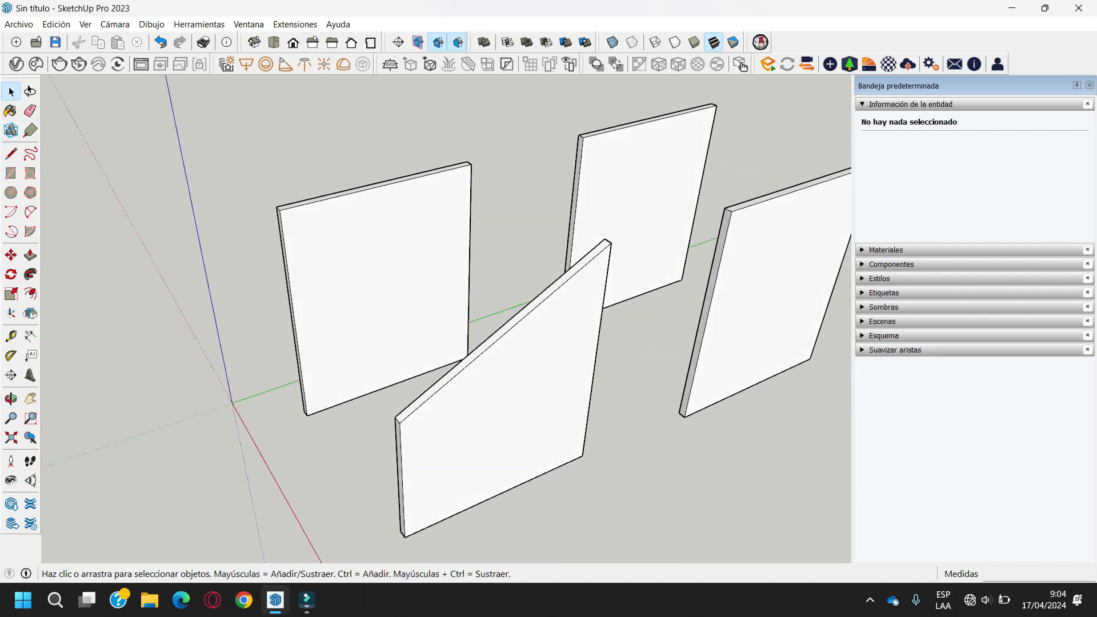
{"action": "left_click", "coordinate": [388, 297]}
{"action": "left_click", "coordinate": [509, 400]}
{"action": "left_click", "coordinate": [643, 411]}
{"action": "left_click", "coordinate": [394, 257]}
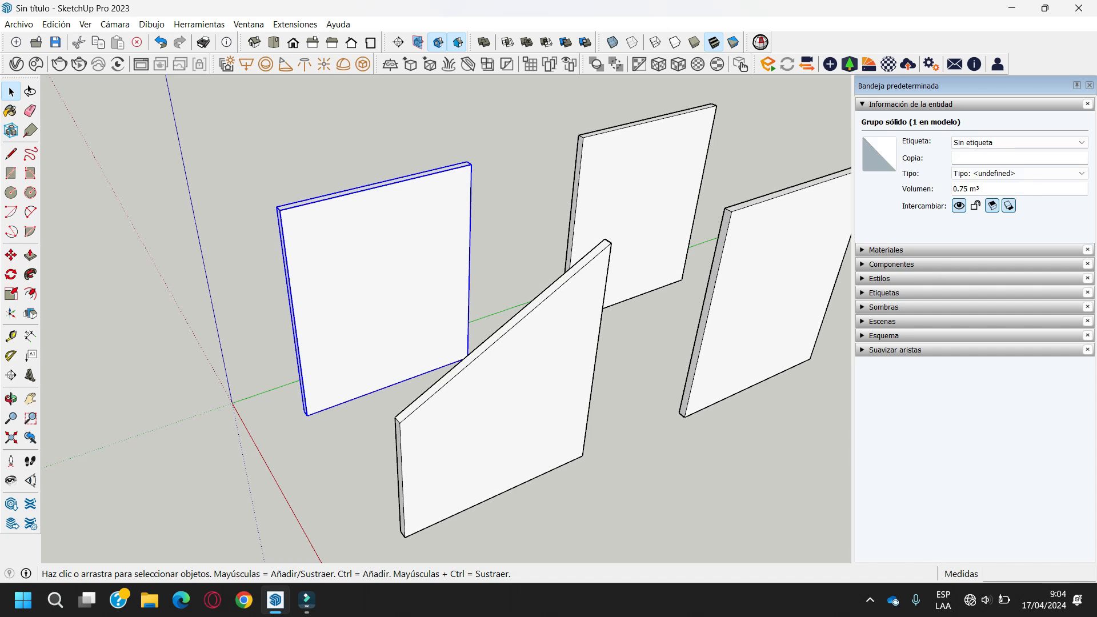
{"action": "scroll", "coordinate": [217, 348], "scroll_direction": "down", "scroll_amount": 2}
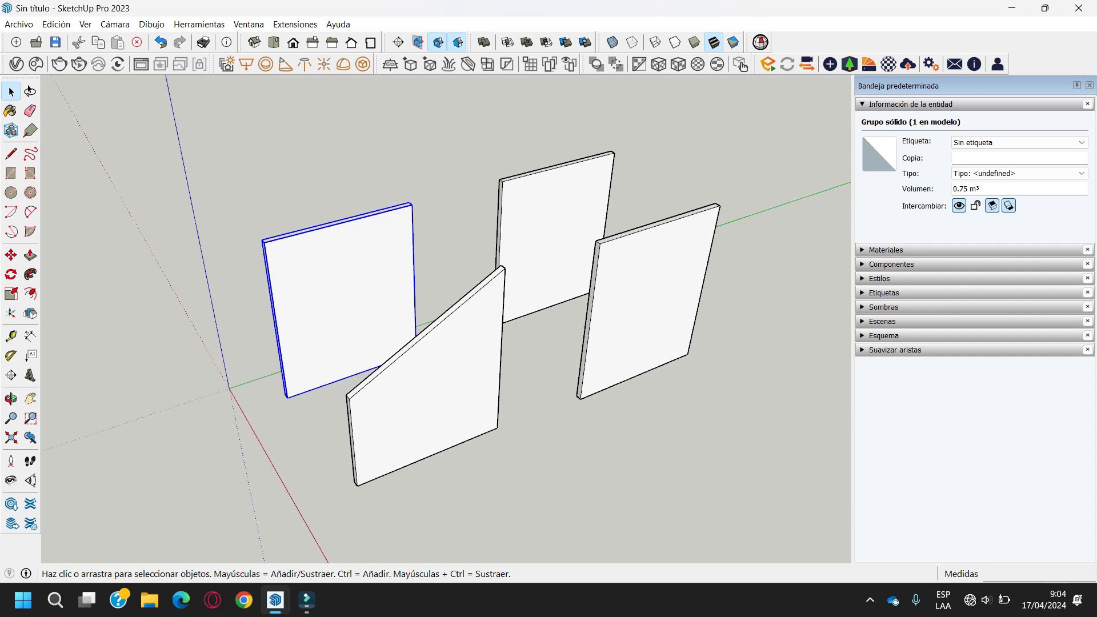
{"action": "scroll", "coordinate": [397, 276], "scroll_direction": "down", "scroll_amount": 2}
Enter the front wall component and draw a diagonal line about 2.79 m long from its near vertical edge to the opposite upper corner
{"action": "scroll", "coordinate": [579, 208], "scroll_direction": "up", "scroll_amount": 4}
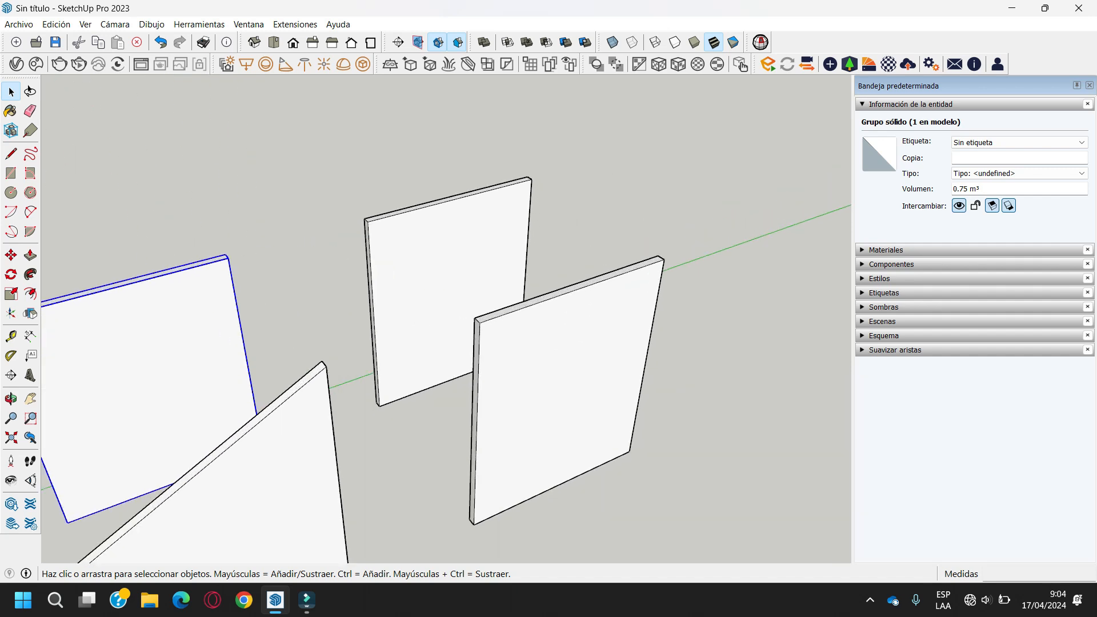
{"action": "double_click", "coordinate": [571, 366]}
{"action": "scroll", "coordinate": [520, 163], "scroll_direction": "down", "scroll_amount": 1}
{"action": "scroll", "coordinate": [602, 363], "scroll_direction": "up", "scroll_amount": 2}
{"action": "left_click", "coordinate": [594, 360]}
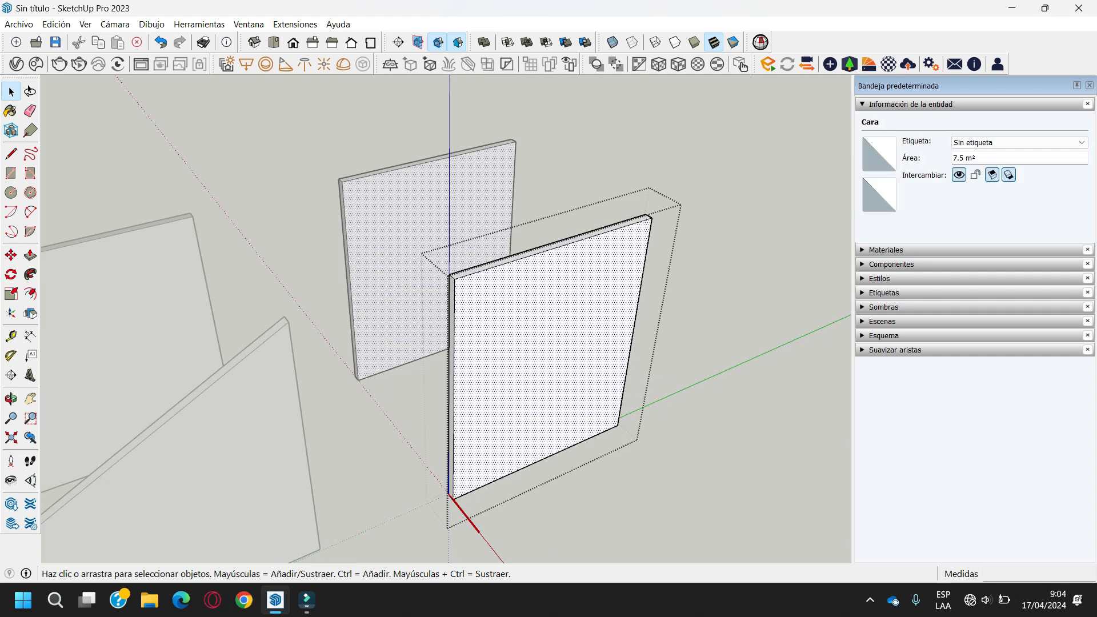
{"action": "scroll", "coordinate": [410, 171], "scroll_direction": "up", "scroll_amount": 2}
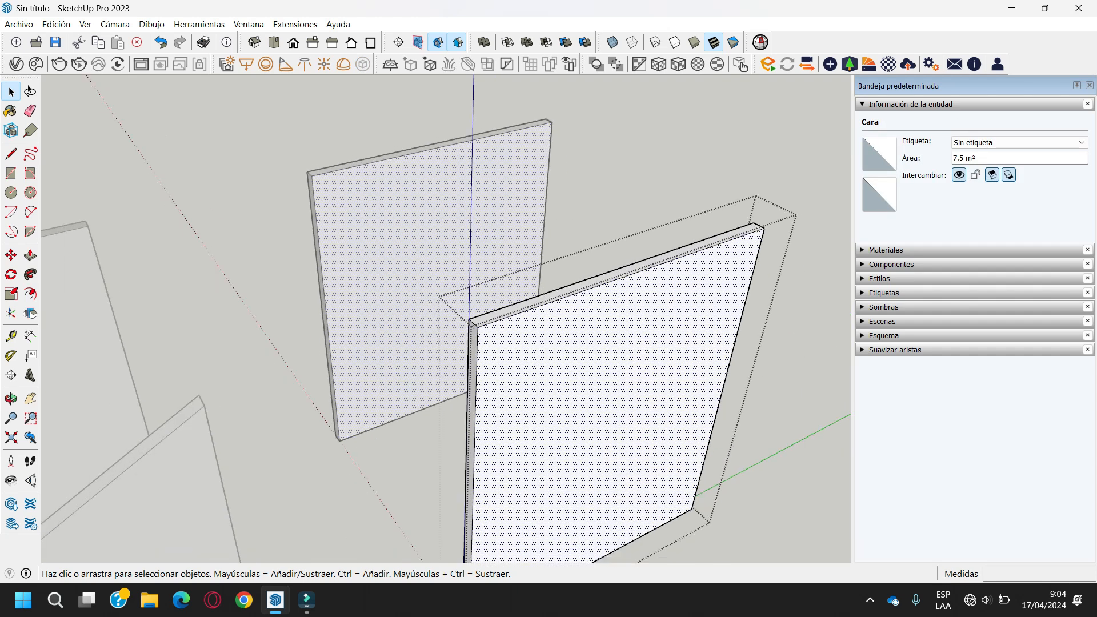
{"action": "scroll", "coordinate": [400, 160], "scroll_direction": "down", "scroll_amount": 4}
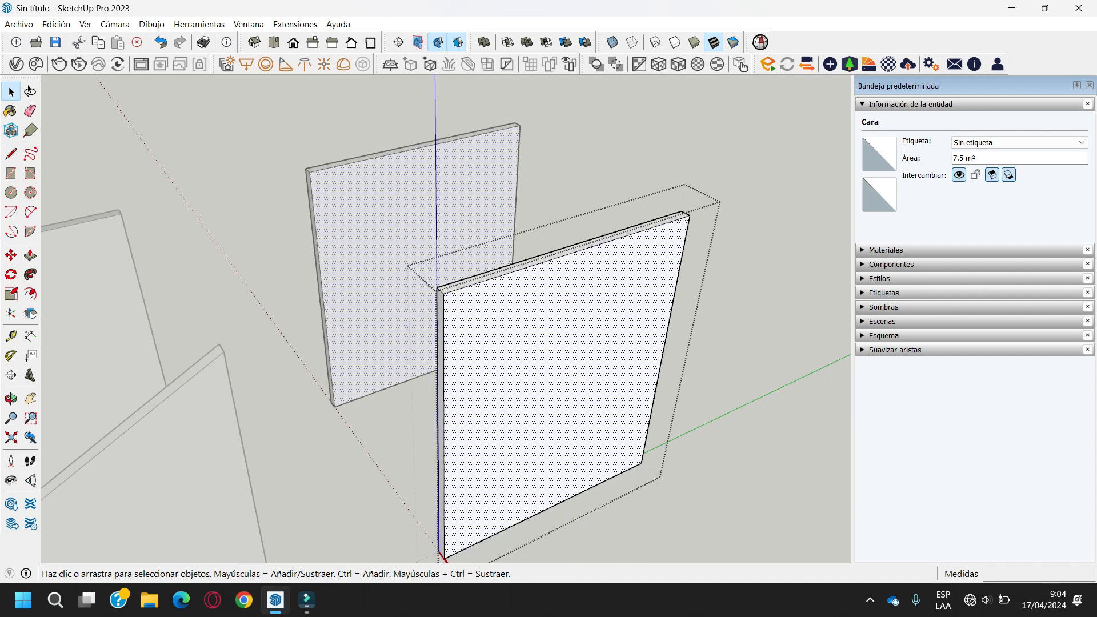
{"action": "scroll", "coordinate": [588, 357], "scroll_direction": "up", "scroll_amount": 2}
{"action": "key", "text": "l"}
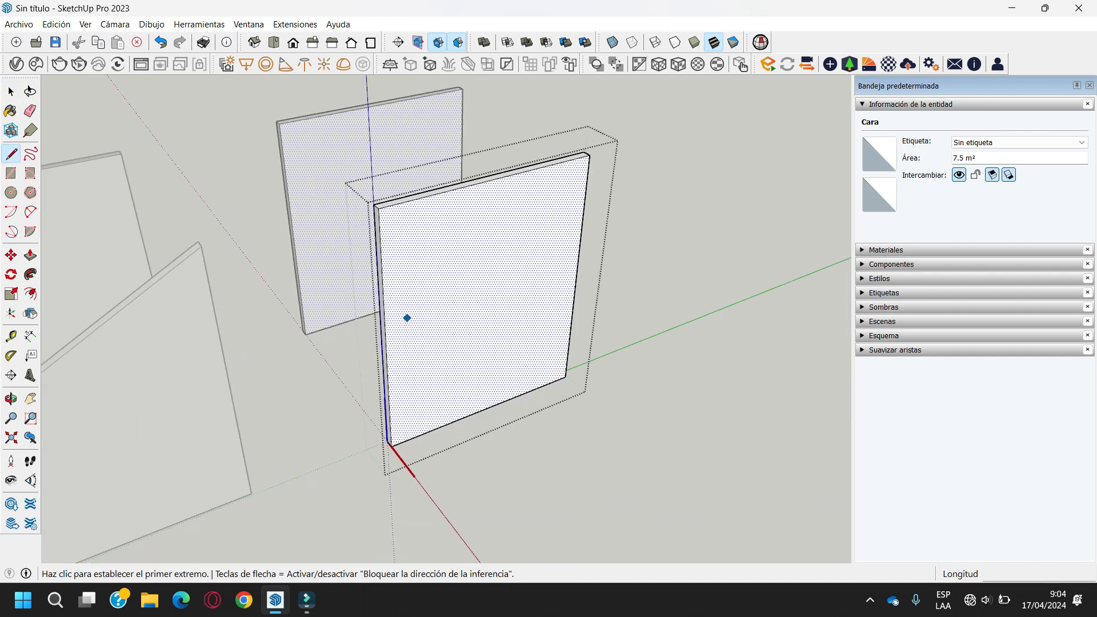
{"action": "left_click", "coordinate": [384, 318]}
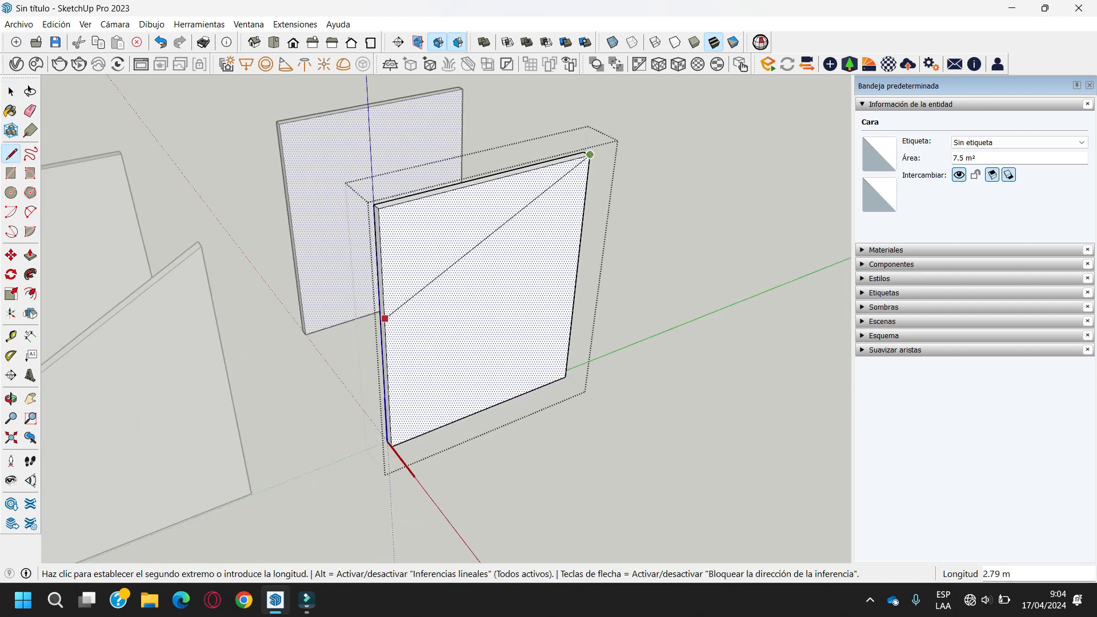
{"action": "left_click", "coordinate": [588, 153]}
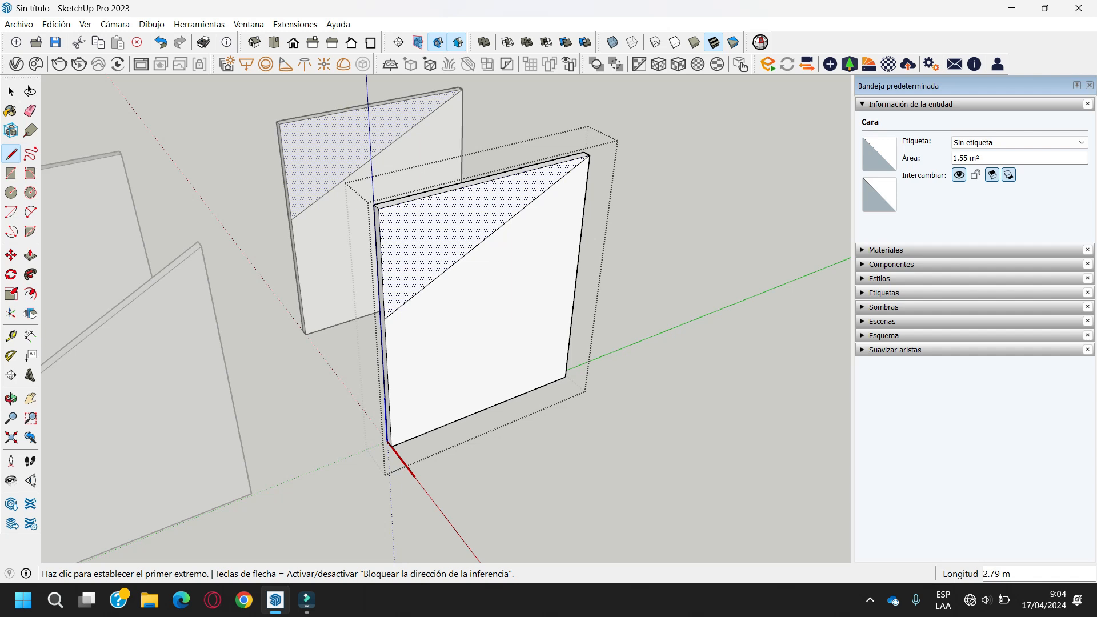
Push the component's upper triangular face through its 0.10 m thickness to cut it away, and exit component editing
{"action": "scroll", "coordinate": [490, 274], "scroll_direction": "up", "scroll_amount": 2}
{"action": "key", "text": "p"}
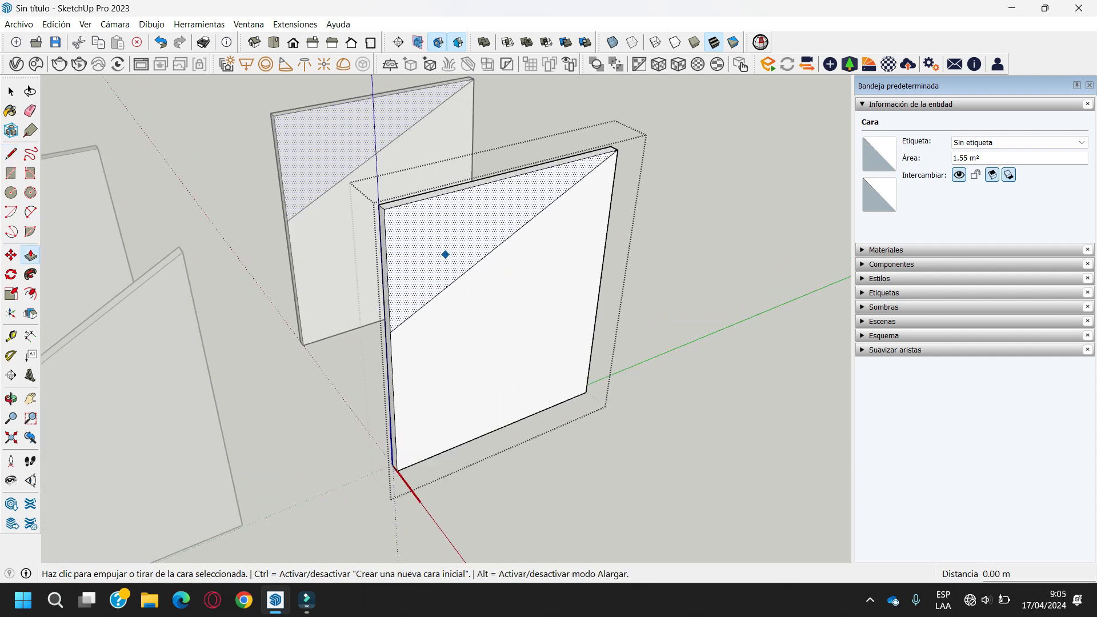
{"action": "left_click", "coordinate": [449, 255]}
{"action": "left_click", "coordinate": [443, 252]}
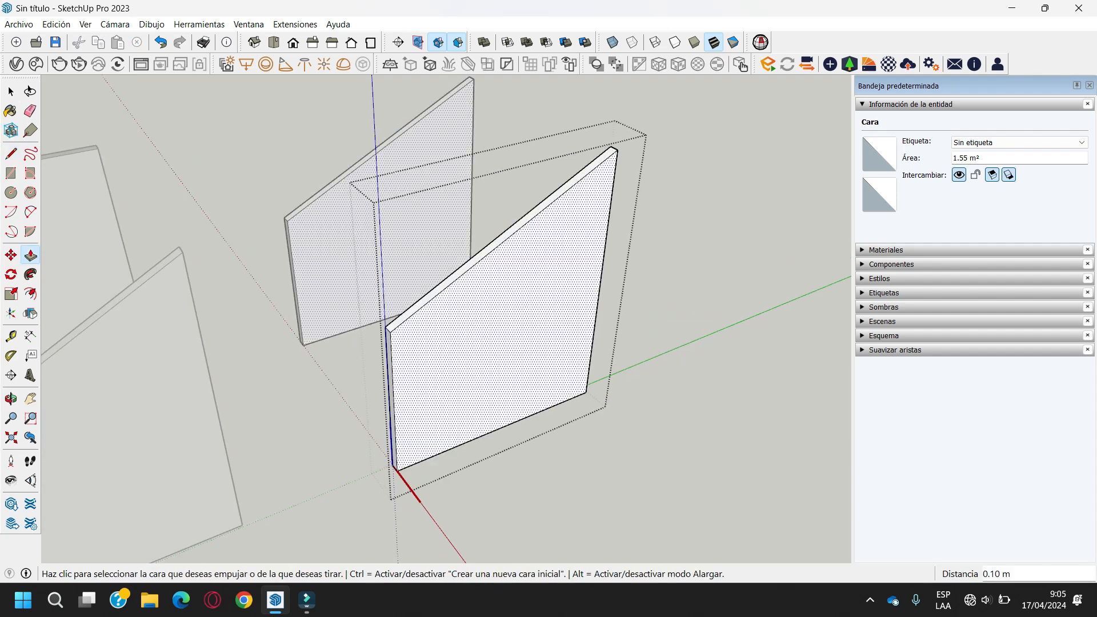
{"action": "scroll", "coordinate": [579, 257], "scroll_direction": "down", "scroll_amount": 2}
{"action": "key", "text": "space"}
{"action": "left_click", "coordinate": [674, 272]}
Examine the four walls, selecting the rear component and each group to compare how edits carry over to copies
{"action": "middle_click_drag", "start_coordinate": [657, 274], "coordinate": [698, 296]}
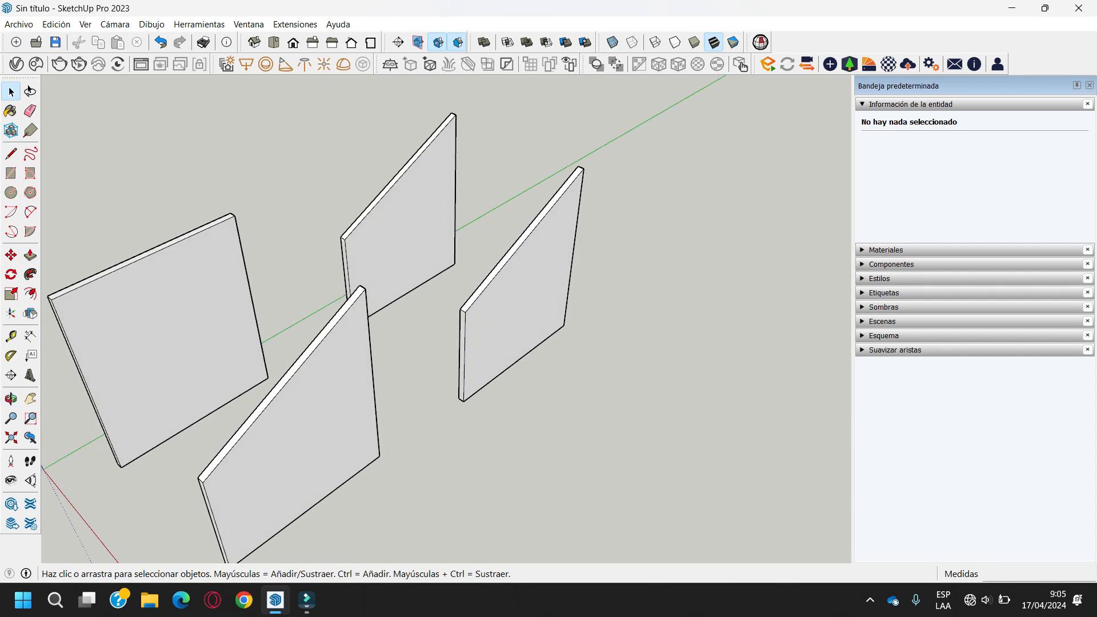
{"action": "scroll", "coordinate": [589, 395], "scroll_direction": "down", "scroll_amount": 2}
{"action": "middle_click_drag", "start_coordinate": [589, 394], "coordinate": [551, 360]}
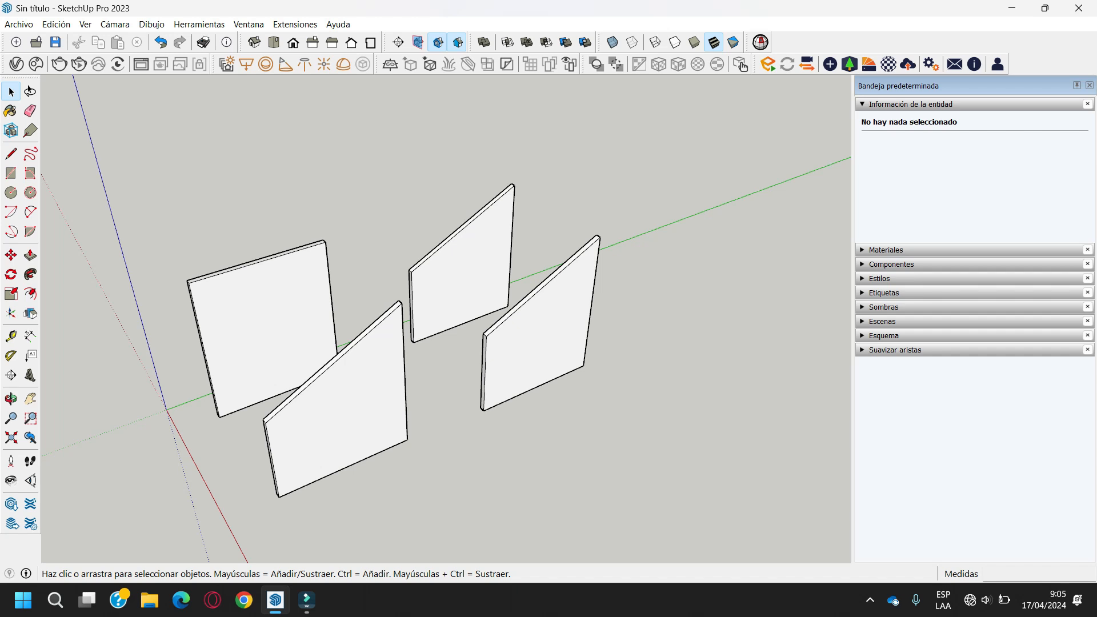
{"action": "left_click", "coordinate": [464, 274]}
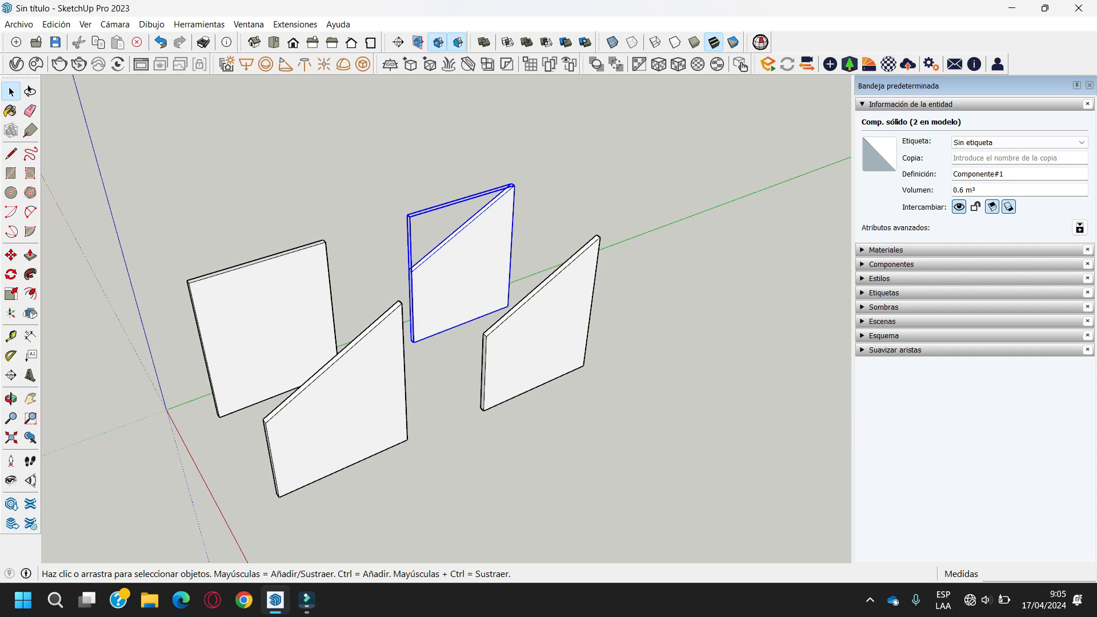
{"action": "scroll", "coordinate": [647, 341], "scroll_direction": "down", "scroll_amount": 3}
{"action": "left_click", "coordinate": [339, 332]}
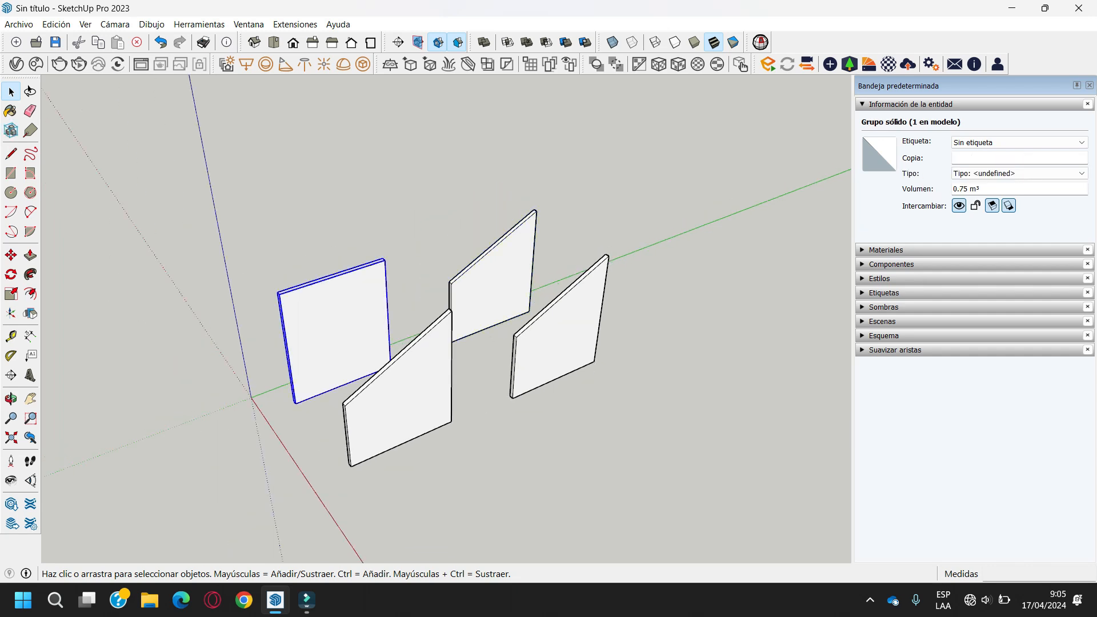
{"action": "scroll", "coordinate": [291, 350], "scroll_direction": "up", "scroll_amount": 2}
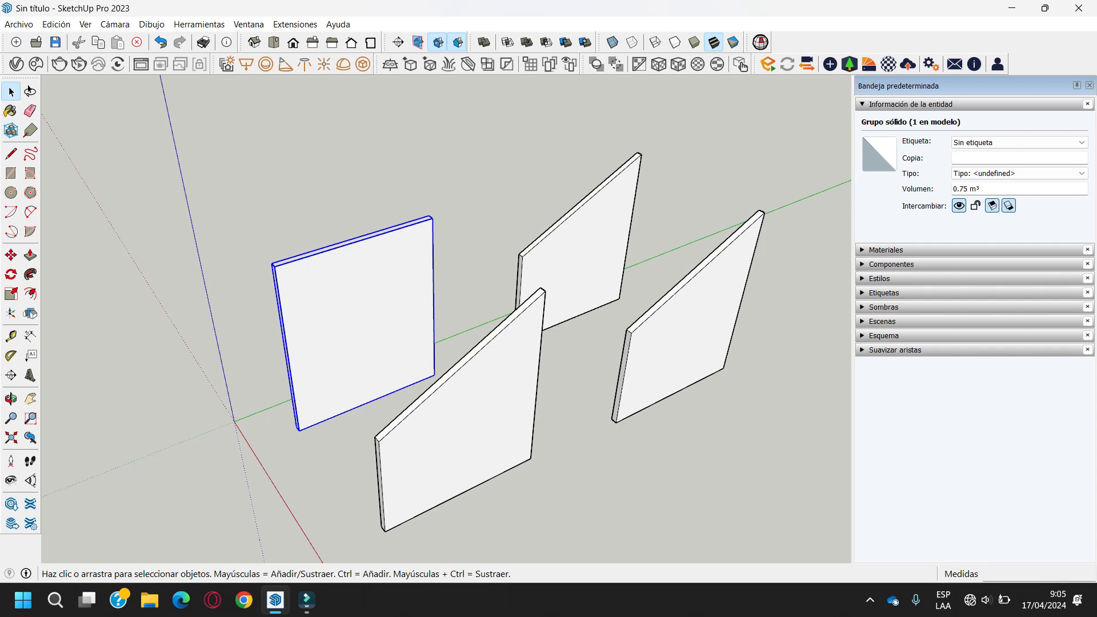
{"action": "left_click", "coordinate": [464, 422]}
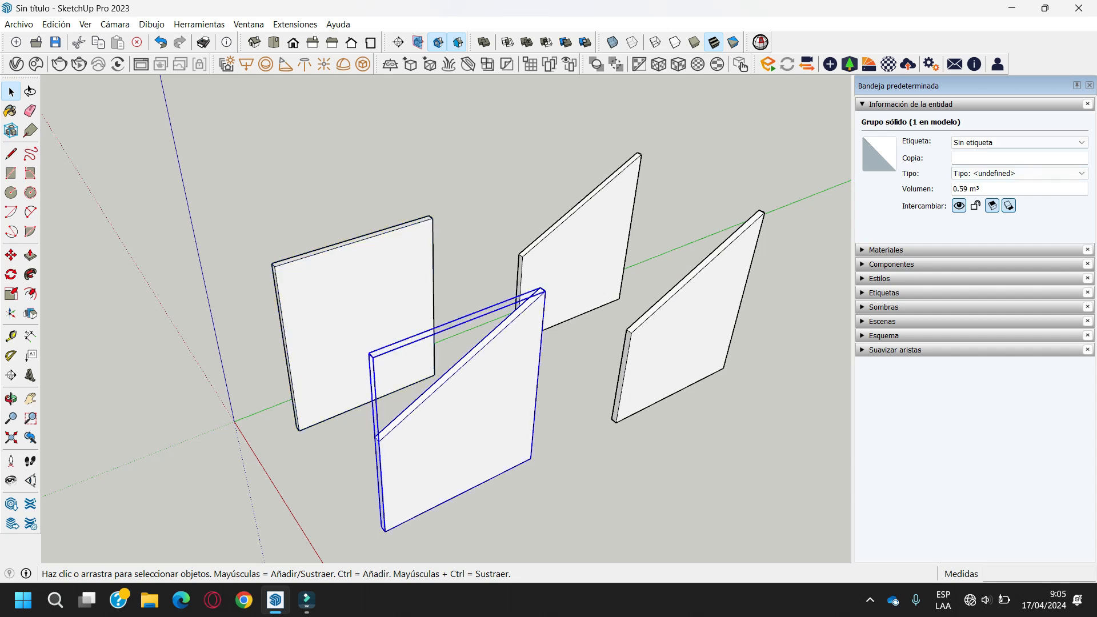
{"action": "scroll", "coordinate": [503, 266], "scroll_direction": "down", "scroll_amount": 1}
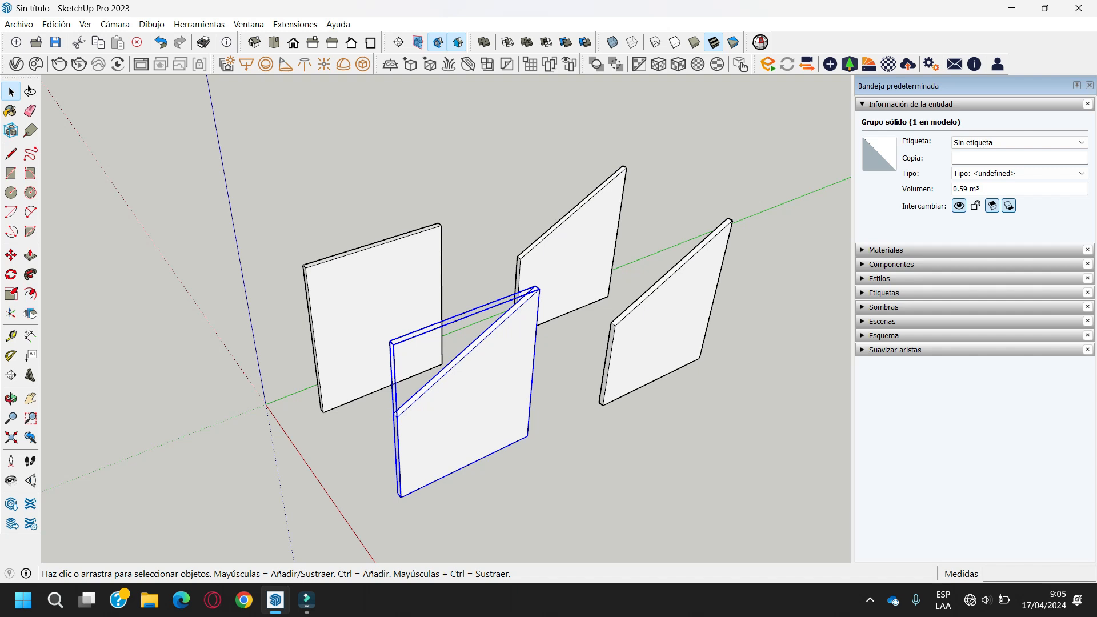
Delete the two wall components and the cut wall group
{"action": "scroll", "coordinate": [531, 290], "scroll_direction": "down", "scroll_amount": 1}
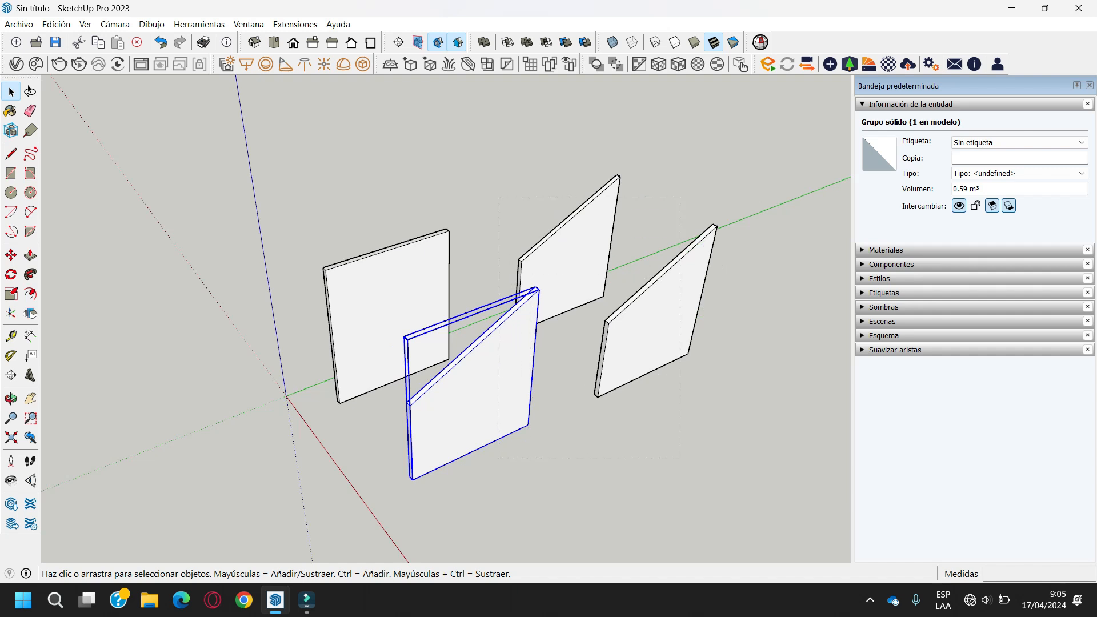
{"action": "left_click_drag", "start_coordinate": [499, 197], "coordinate": [499, 197]}
{"action": "key", "text": "Delete"}
{"action": "scroll", "coordinate": [600, 243], "scroll_direction": "down", "scroll_amount": 1}
{"action": "scroll", "coordinate": [400, 296], "scroll_direction": "up", "scroll_amount": 5}
{"action": "middle_click_drag", "start_coordinate": [400, 296], "coordinate": [436, 323]}
{"action": "scroll", "coordinate": [490, 272], "scroll_direction": "down", "scroll_amount": 2}
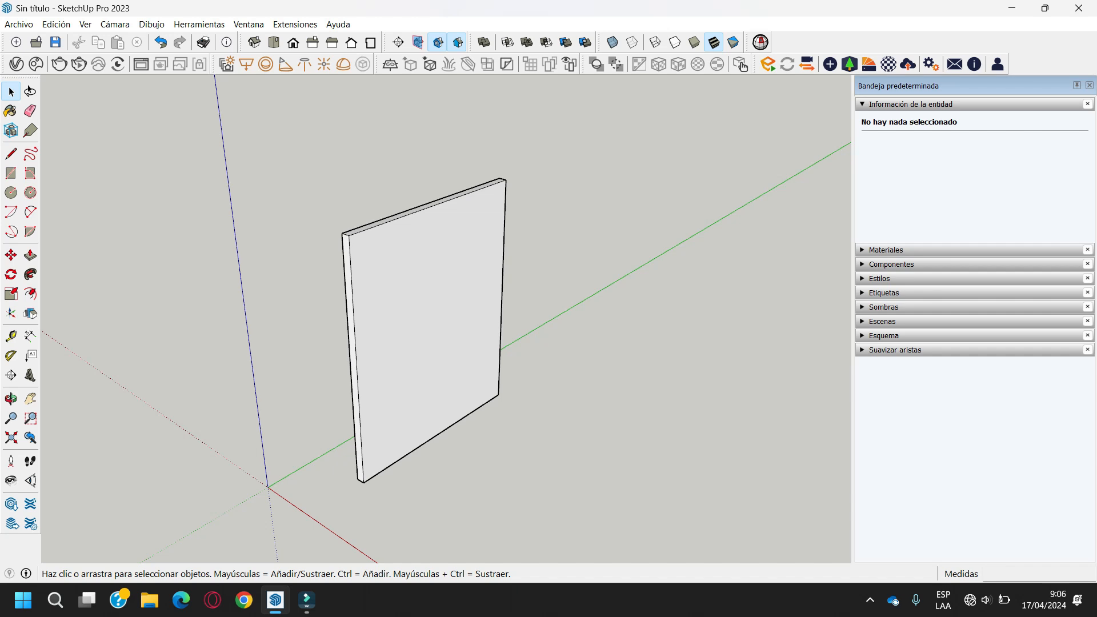
Draw a 2.5 m line parallel to the green axis, followed by a 0.1 m line parallel to the red axis from its end
{"action": "scroll", "coordinate": [485, 280], "scroll_direction": "down", "scroll_amount": 1}
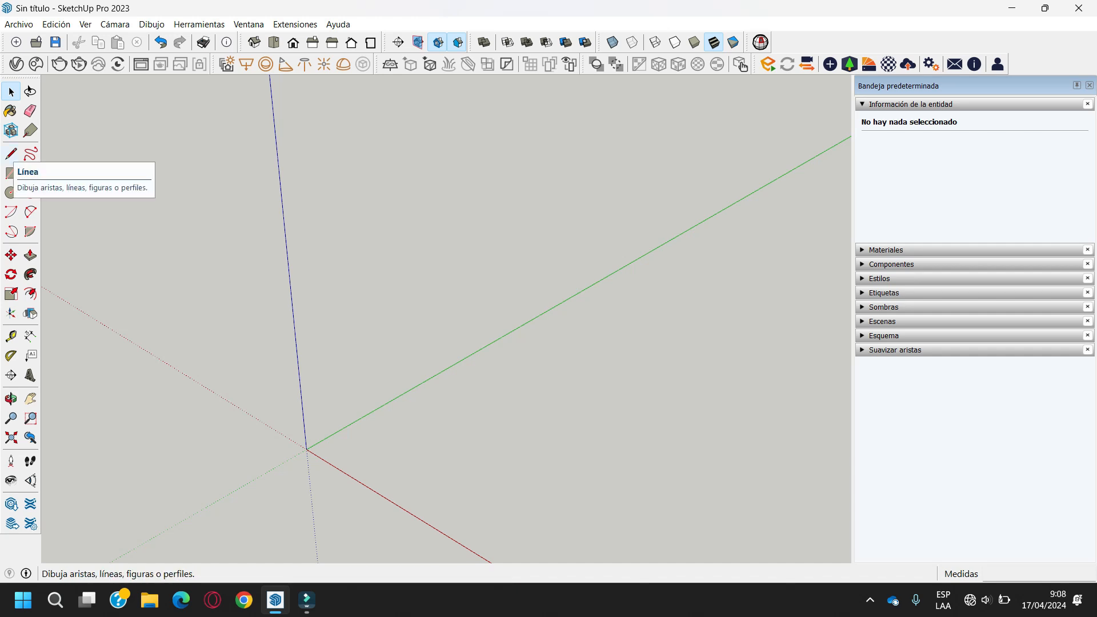
{"action": "left_click", "coordinate": [11, 153]}
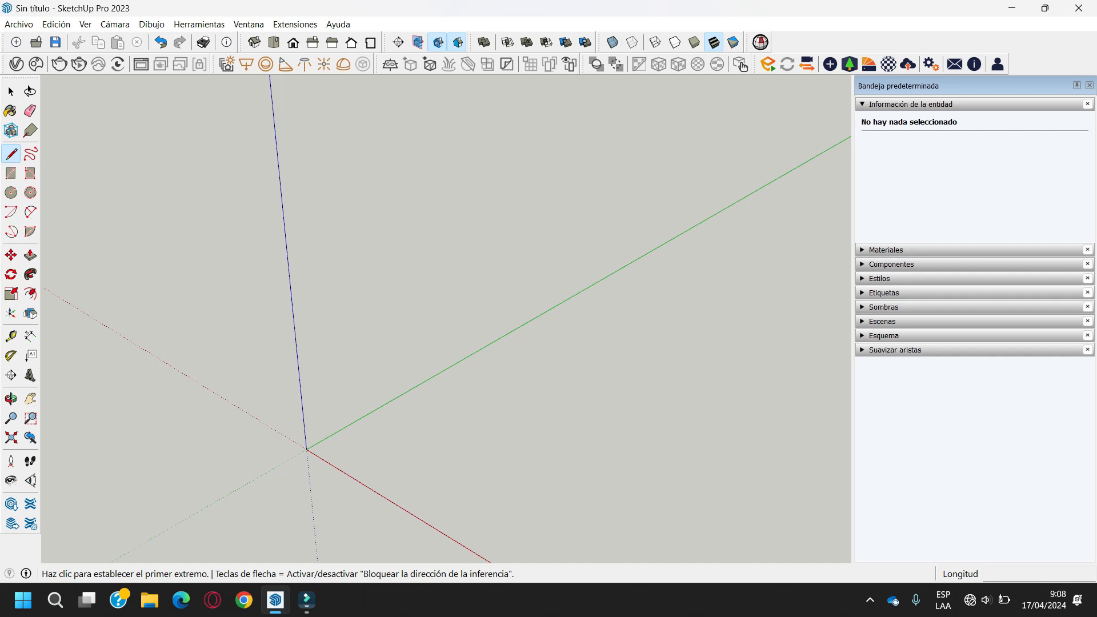
{"action": "scroll", "coordinate": [457, 450], "scroll_direction": "up", "scroll_amount": 3}
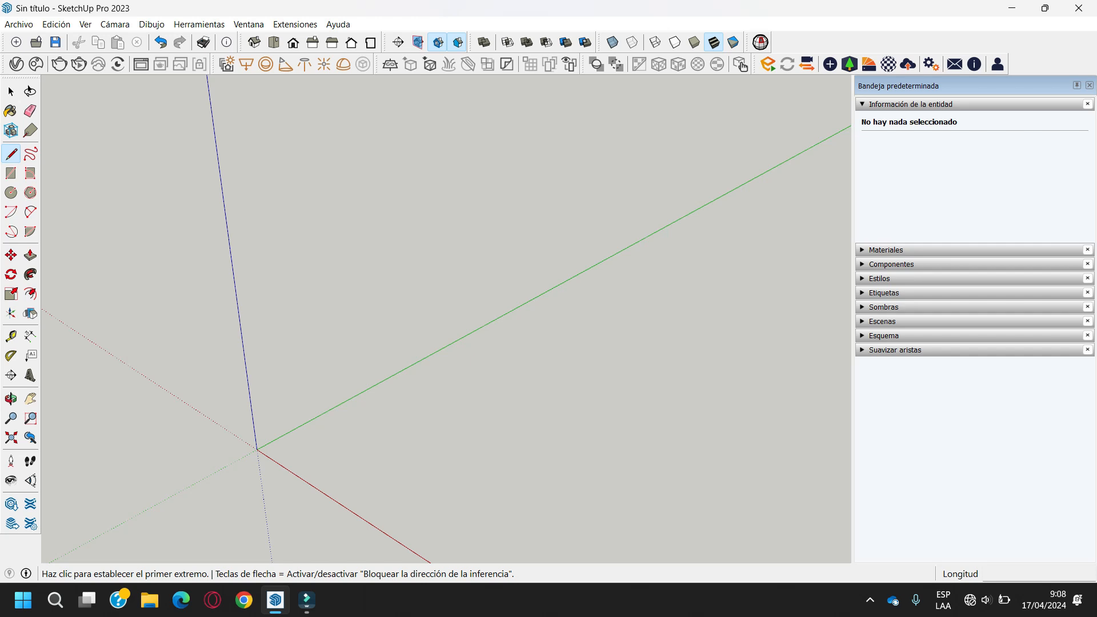
{"action": "left_click", "coordinate": [350, 448]}
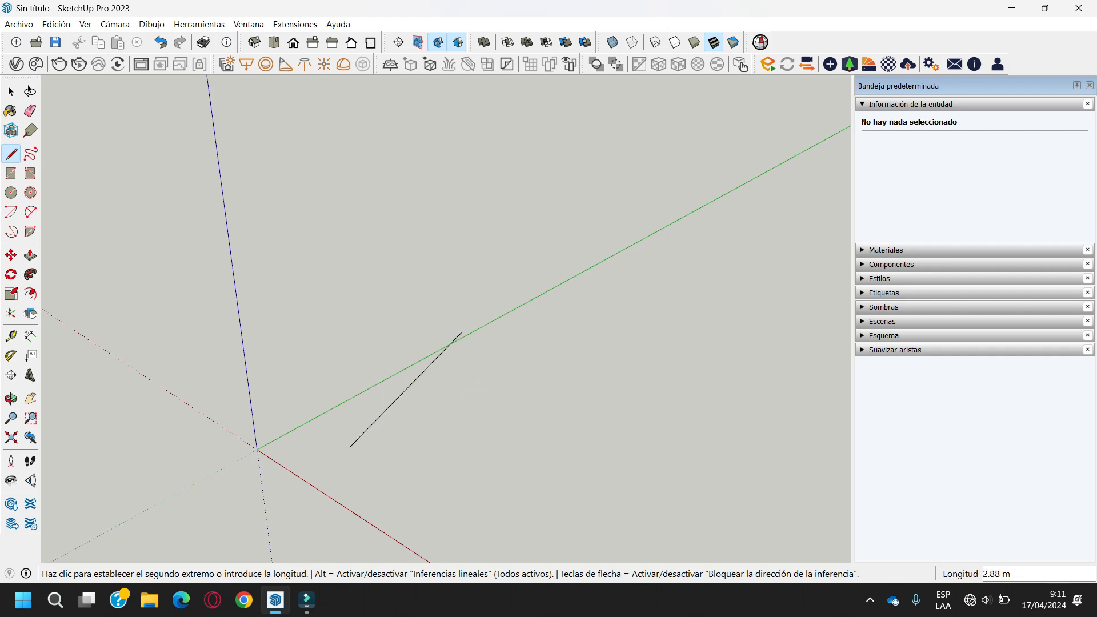
{"action": "key", "text": "Left"}
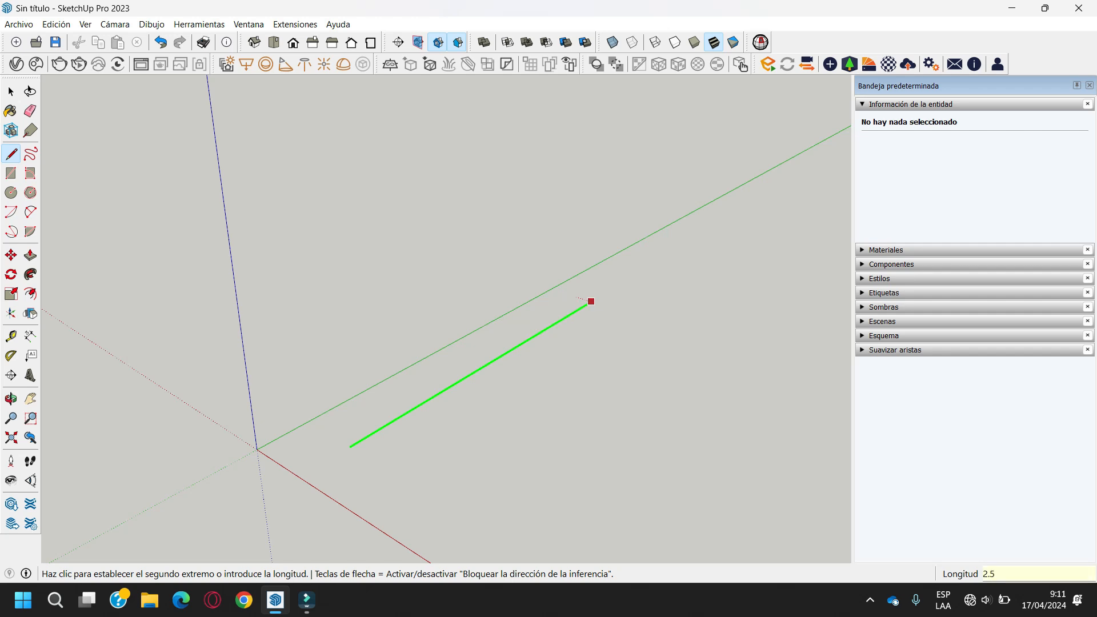
{"action": "key", "text": "Return"}
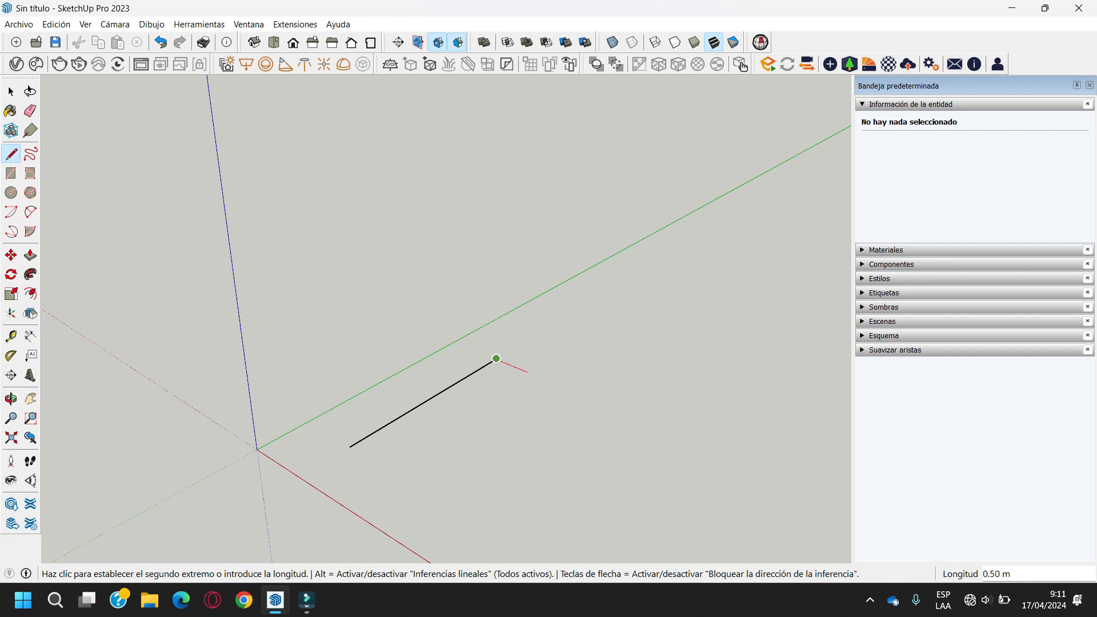
{"action": "key", "text": "Right"}
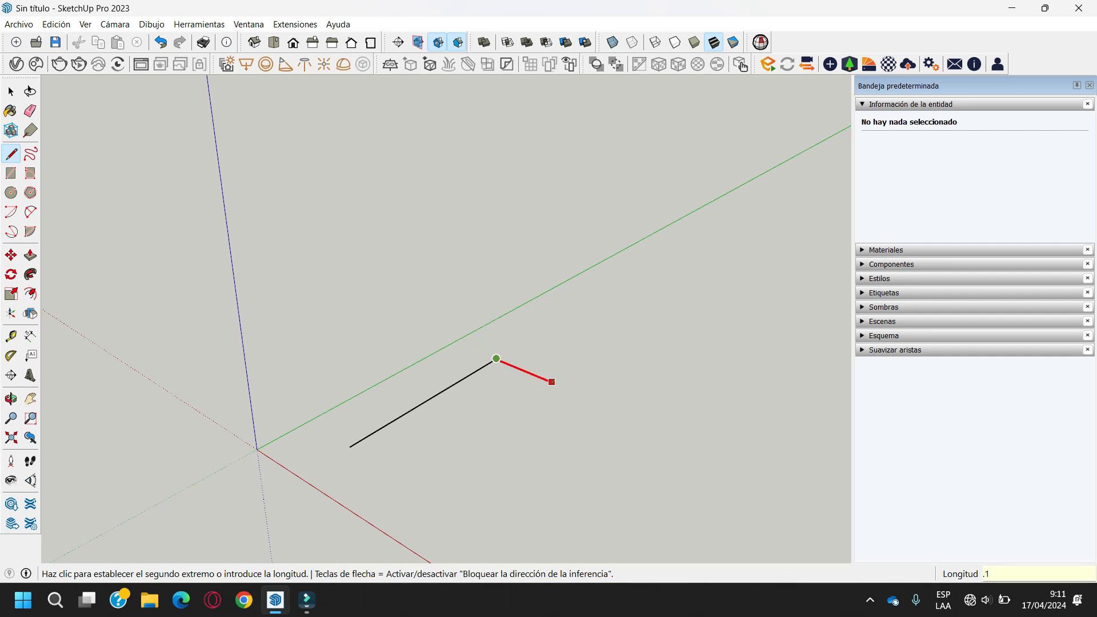
{"action": "key", "text": "Return"}
Close the 2.5 m by 0.1 m base rectangle with a second long edge and the short edge back to the starting point
{"action": "scroll", "coordinate": [443, 440], "scroll_direction": "up", "scroll_amount": 2}
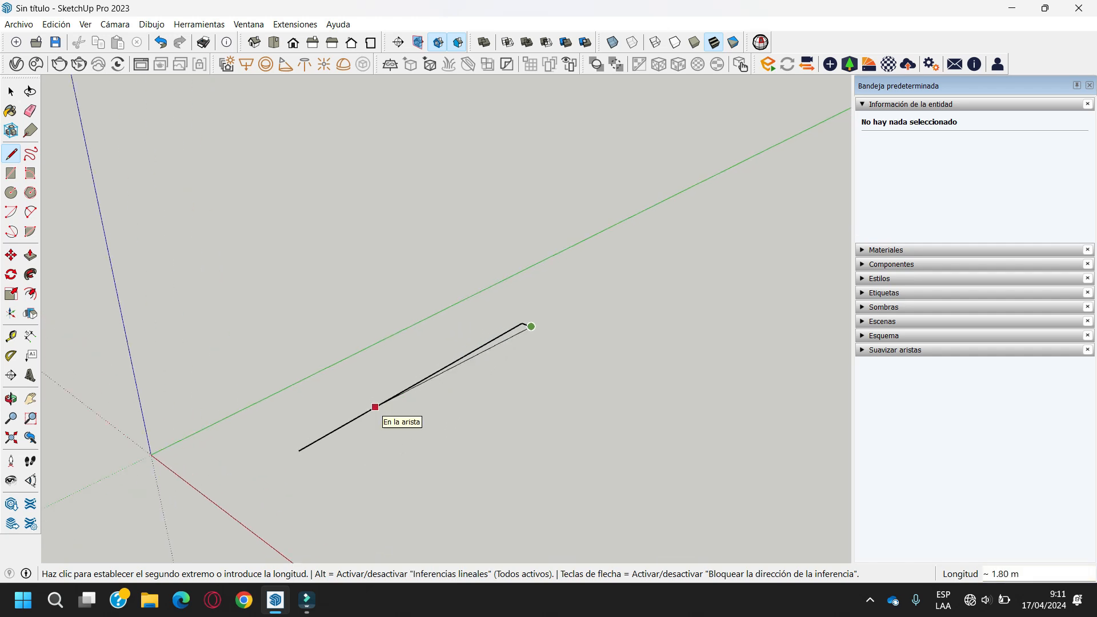
{"action": "key", "text": "Left"}
{"action": "left_click", "coordinate": [530, 326]}
{"action": "scroll", "coordinate": [296, 446], "scroll_direction": "up", "scroll_amount": 2}
{"action": "scroll", "coordinate": [409, 337], "scroll_direction": "down", "scroll_amount": 4}
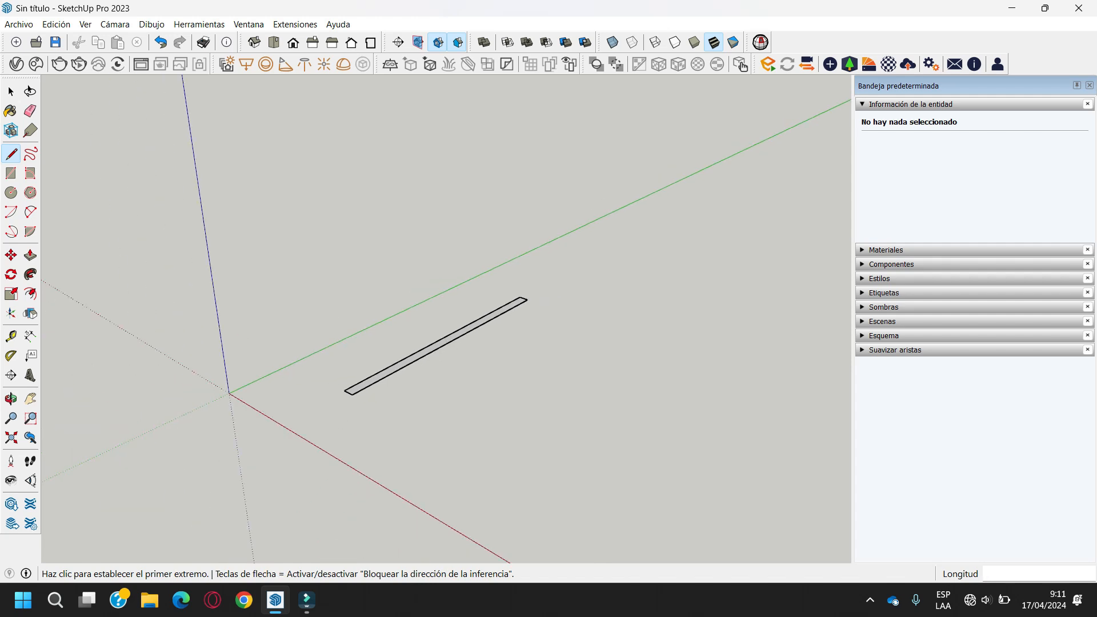
Draw a 3 m vertical line along the blue axis from the base's near outer corner
{"action": "scroll", "coordinate": [507, 311], "scroll_direction": "up", "scroll_amount": 2}
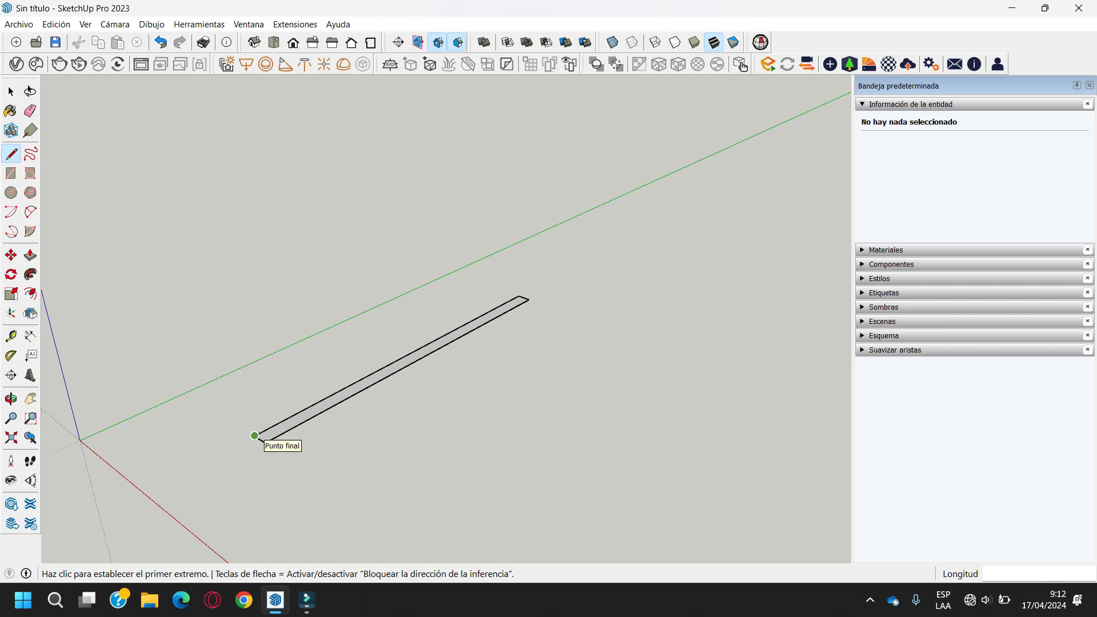
{"action": "left_click", "coordinate": [255, 435]}
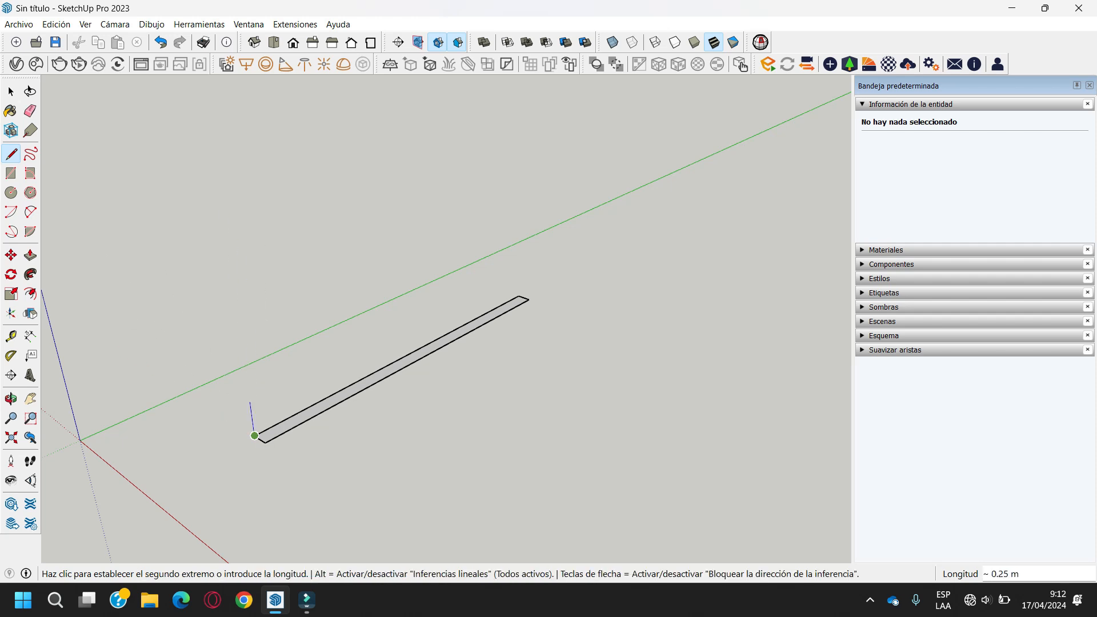
{"action": "scroll", "coordinate": [257, 434], "scroll_direction": "down", "scroll_amount": 1}
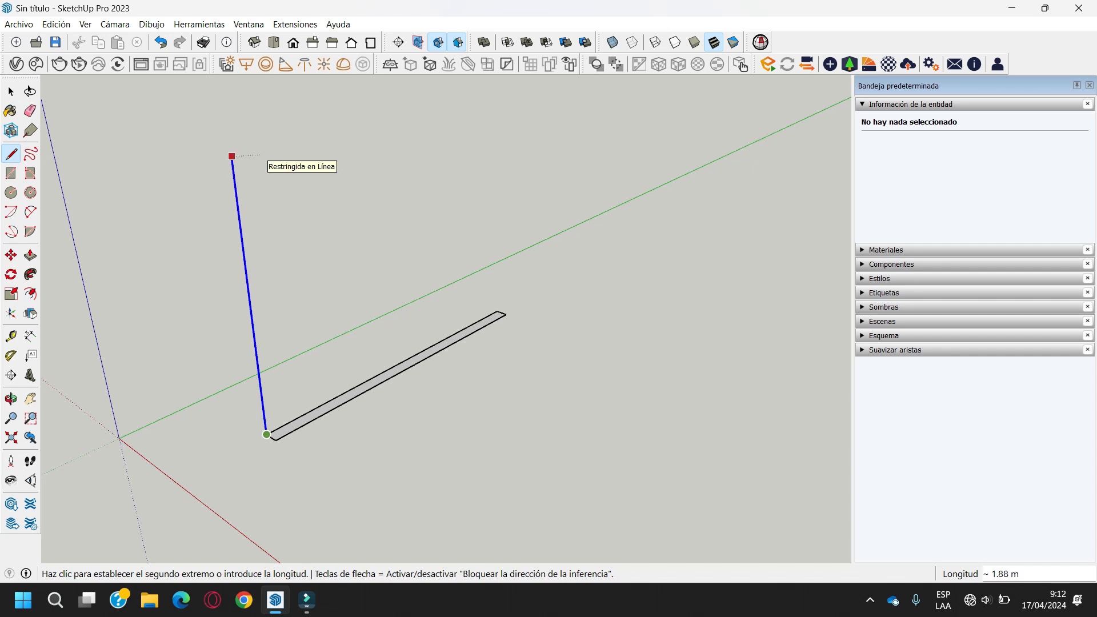
{"action": "type", "text": "3"}
{"action": "key", "text": "Return"}
{"action": "scroll", "coordinate": [288, 493], "scroll_direction": "down", "scroll_amount": 3}
{"action": "scroll", "coordinate": [300, 222], "scroll_direction": "up", "scroll_amount": 2}
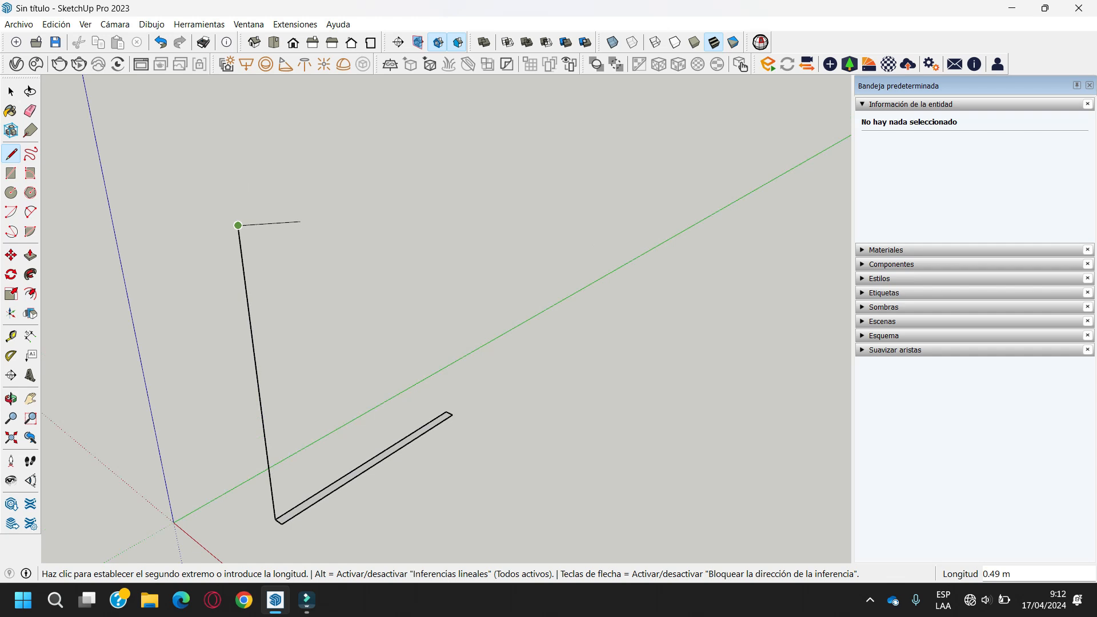
Draw the wall's top outline from the vertical line's upper end, aligning its edges with the base corners below
{"action": "key", "text": "Left"}
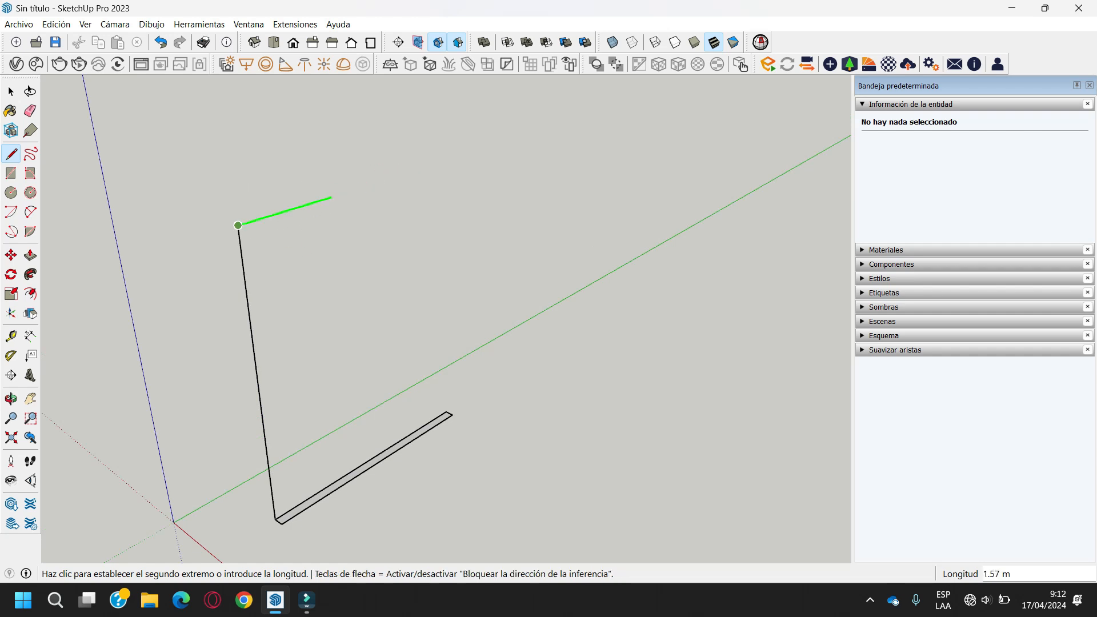
{"action": "left_click", "coordinate": [447, 162]}
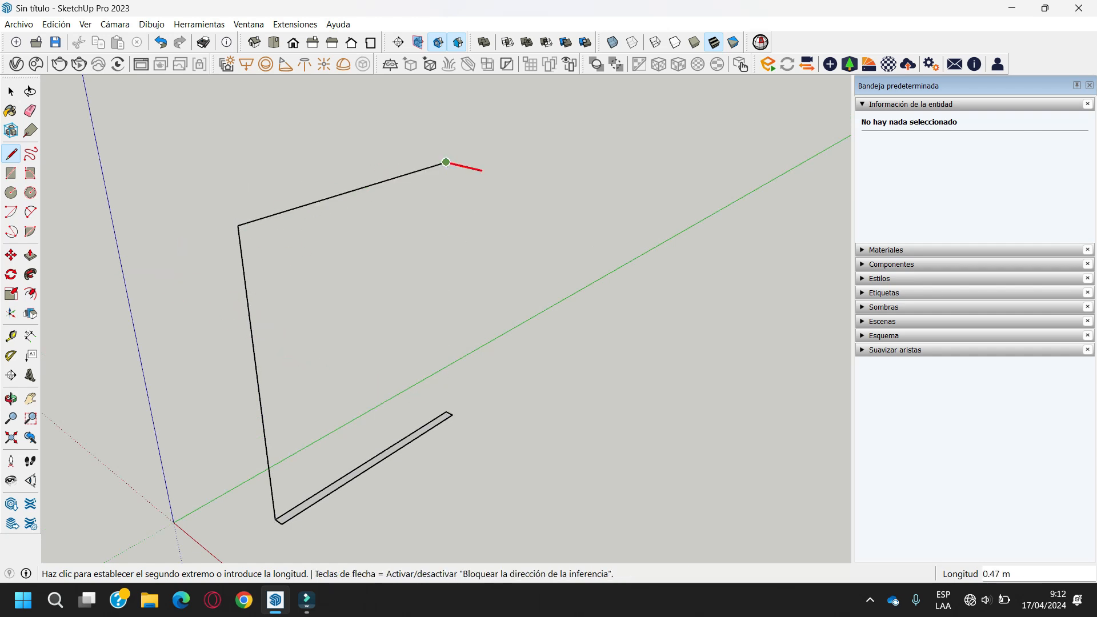
{"action": "left_click", "coordinate": [453, 414]}
{"action": "key", "text": "Right"}
{"action": "key", "text": "Left"}
{"action": "left_click", "coordinate": [238, 226]}
{"action": "left_click", "coordinate": [238, 225]}
Draw the remaining vertical edges between the base and top corners to close the wall's side faces
{"action": "left_click", "coordinate": [246, 229]}
{"action": "left_click", "coordinate": [282, 524]}
{"action": "left_click", "coordinate": [453, 164]}
{"action": "left_click", "coordinate": [452, 415]}
{"action": "mouse_move", "coordinate": [452, 415]}
{"action": "middle_mouse_down"}
{"action": "mouse_move", "coordinate": [165, 389]}
{"action": "mouse_move", "coordinate": [97, 395]}
{"action": "middle_mouse_up"}
{"action": "left_click", "coordinate": [380, 190]}
{"action": "left_click", "coordinate": [405, 474]}
{"action": "mouse_move", "coordinate": [400, 234]}
{"action": "middle_mouse_down"}
{"action": "mouse_move", "coordinate": [320, 257]}
{"action": "mouse_move", "coordinate": [97, 240]}
{"action": "middle_mouse_up"}
{"action": "middle_click_drag", "start_coordinate": [497, 280], "coordinate": [455, 292]}
Select the wall's five back-side faces together, reverse them to turn their front sides outward, and clear the selection
{"action": "key", "text": "space"}
{"action": "scroll", "coordinate": [505, 320], "scroll_direction": "down", "scroll_amount": 1}
{"action": "left_click", "coordinate": [457, 320]}
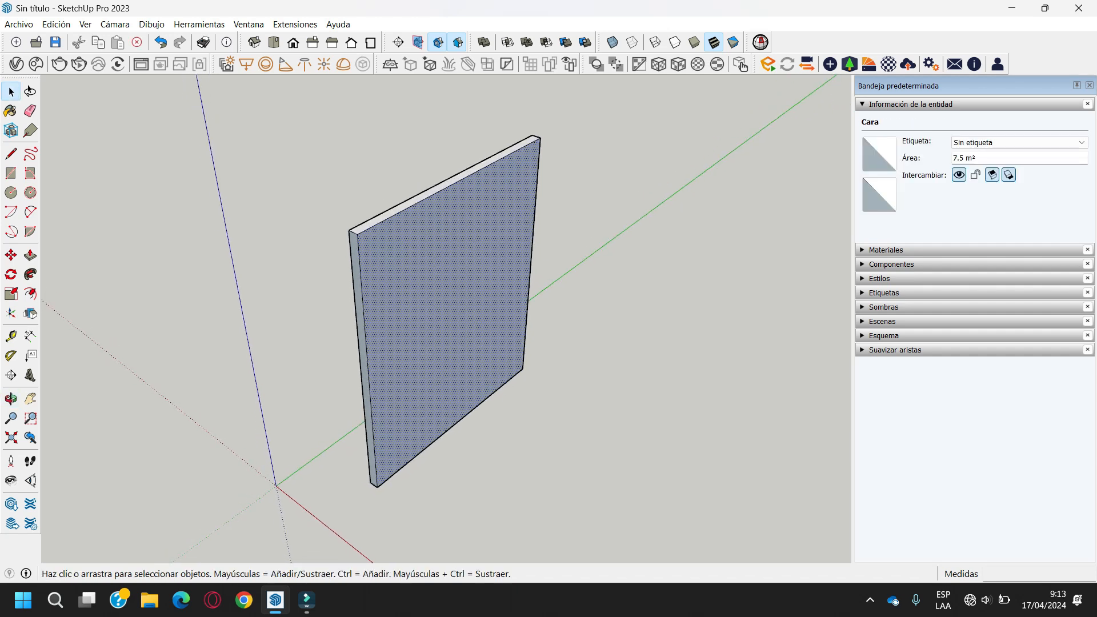
{"action": "scroll", "coordinate": [364, 294], "scroll_direction": "up", "scroll_amount": 4}
{"action": "left_click", "coordinate": [363, 294], "text": "shift"}
{"action": "middle_click_drag", "start_coordinate": [363, 295], "coordinate": [577, 300]}
{"action": "left_click", "coordinate": [485, 292], "text": "shift"}
{"action": "middle_click_drag", "start_coordinate": [486, 291], "coordinate": [645, 273]}
{"action": "left_click", "coordinate": [392, 229], "text": "shift"}
{"action": "scroll", "coordinate": [400, 222], "scroll_direction": "down", "scroll_amount": 3}
{"action": "middle_click_drag", "start_coordinate": [408, 229], "coordinate": [425, 124]}
{"action": "left_click", "coordinate": [425, 380], "text": "shift"}
{"action": "middle_click_drag", "start_coordinate": [425, 380], "coordinate": [554, 488]}
{"action": "right_click", "coordinate": [517, 340]}
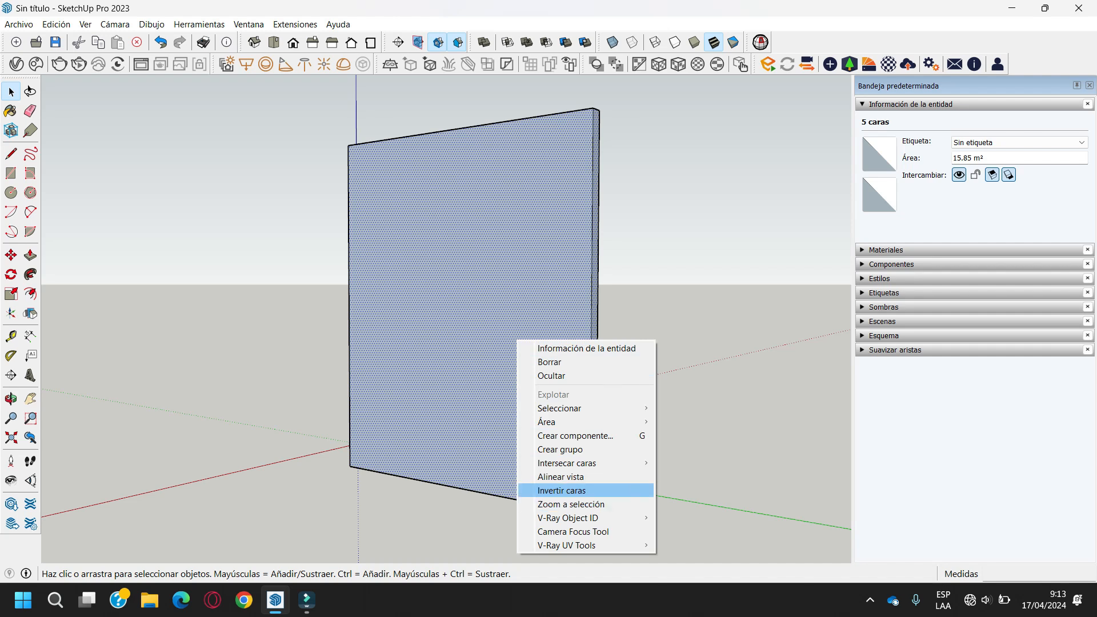
{"action": "left_click", "coordinate": [562, 491]}
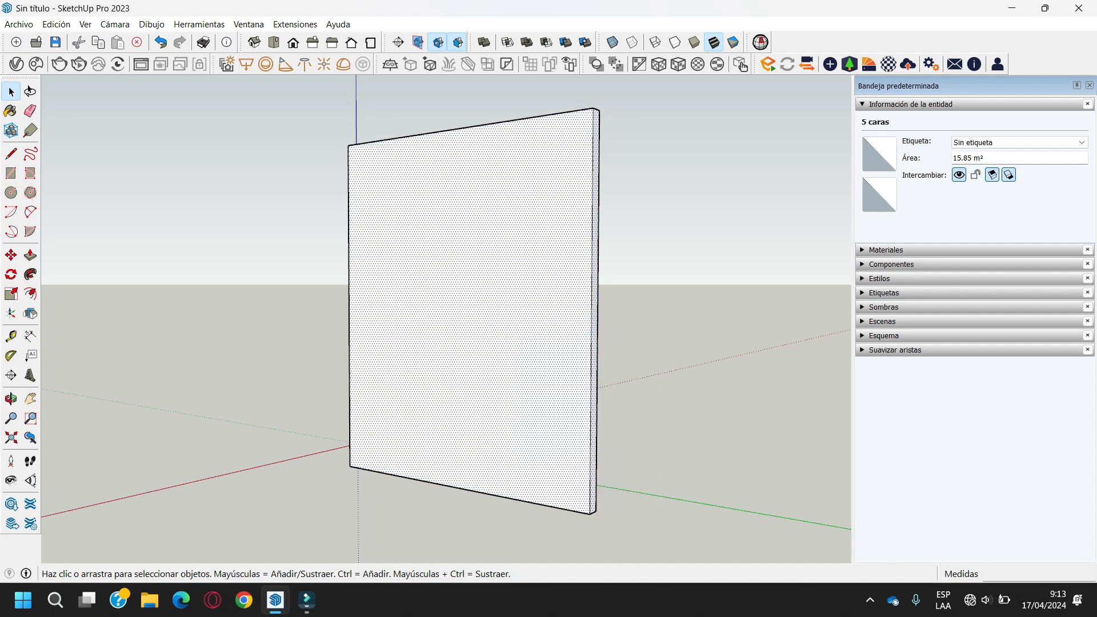
{"action": "middle_click_drag", "start_coordinate": [400, 257], "coordinate": [492, 337]}
{"action": "left_click", "coordinate": [606, 342]}
{"action": "scroll", "coordinate": [391, 313], "scroll_direction": "down", "scroll_amount": 3}
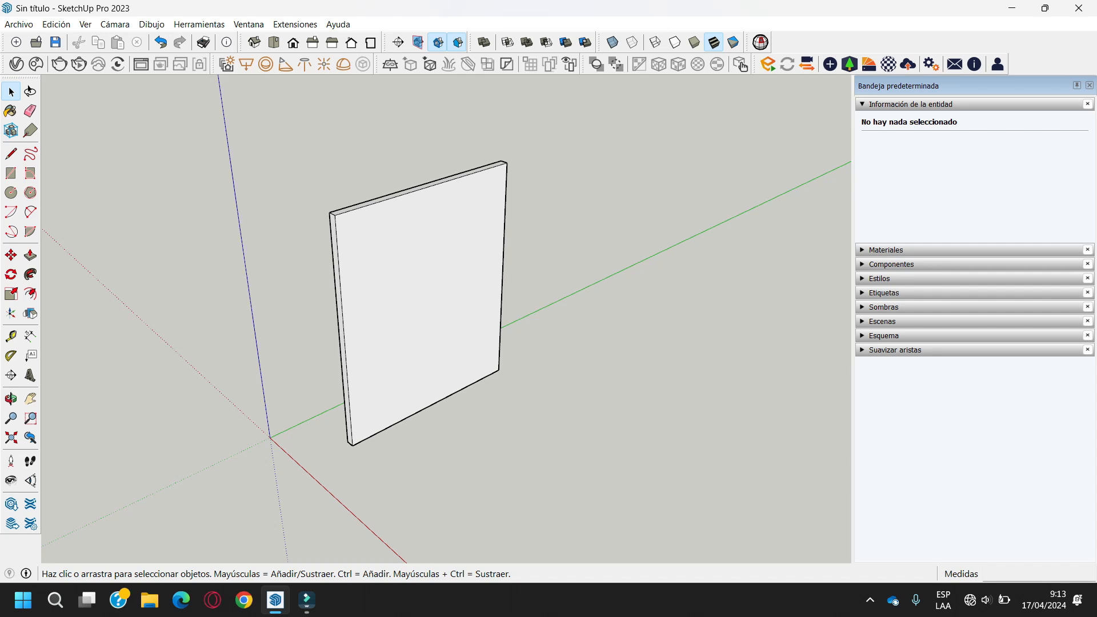
Select all the faces and edges of the wall and make them a group
{"action": "scroll", "coordinate": [320, 266], "scroll_direction": "up", "scroll_amount": 3}
{"action": "middle_click_drag", "start_coordinate": [320, 265], "coordinate": [378, 288]}
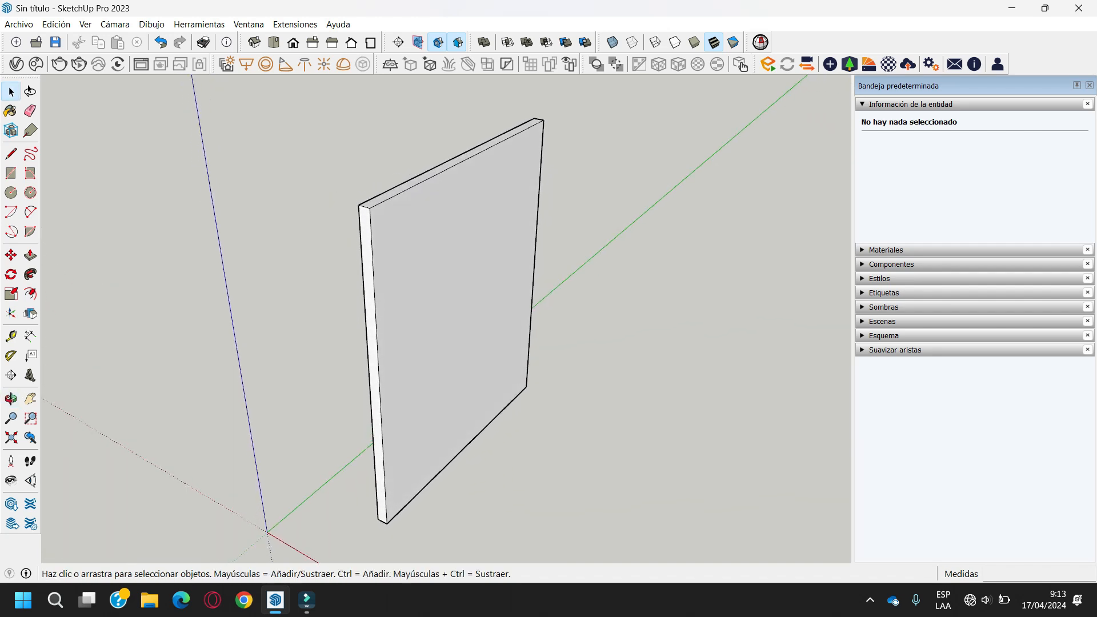
{"action": "scroll", "coordinate": [455, 250], "scroll_direction": "down", "scroll_amount": 3}
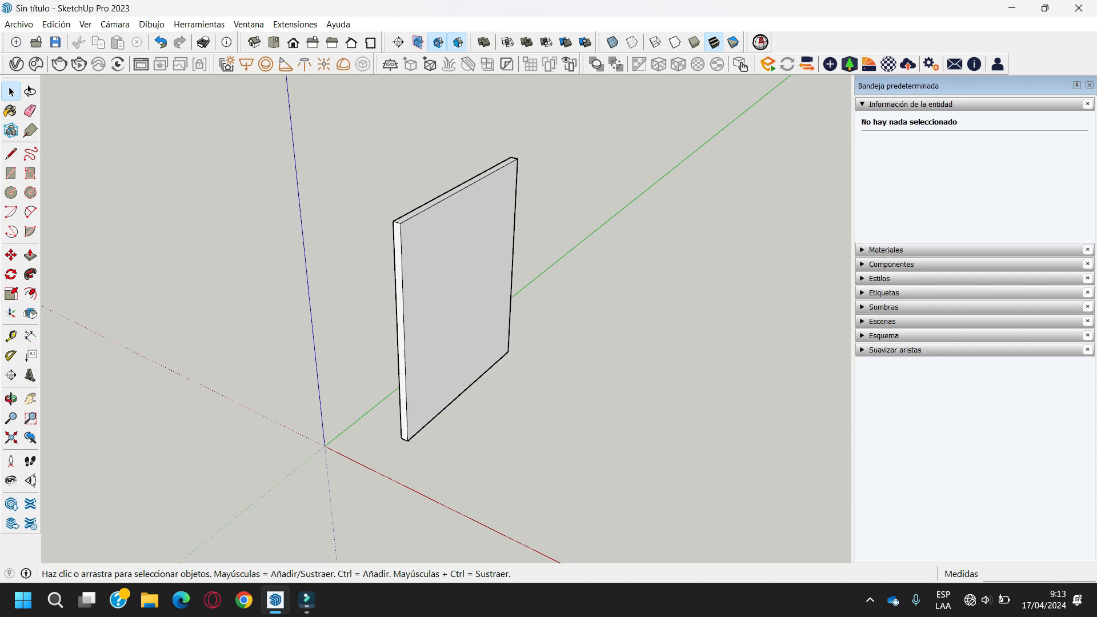
{"action": "left_click_drag", "start_coordinate": [320, 112], "coordinate": [622, 501]}
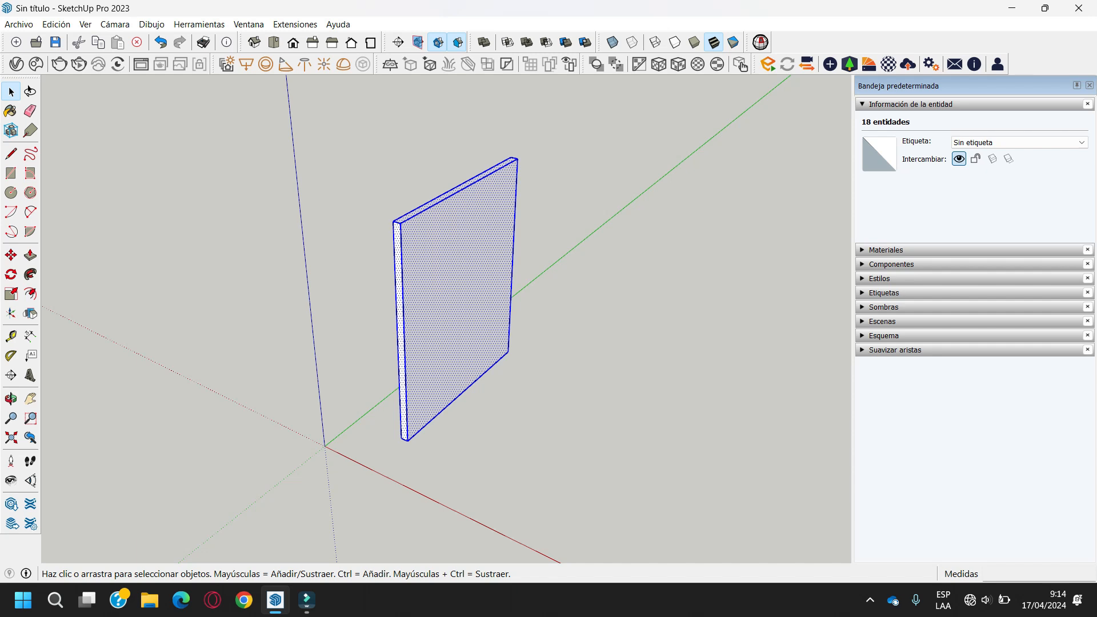
{"action": "right_click", "coordinate": [452, 250]}
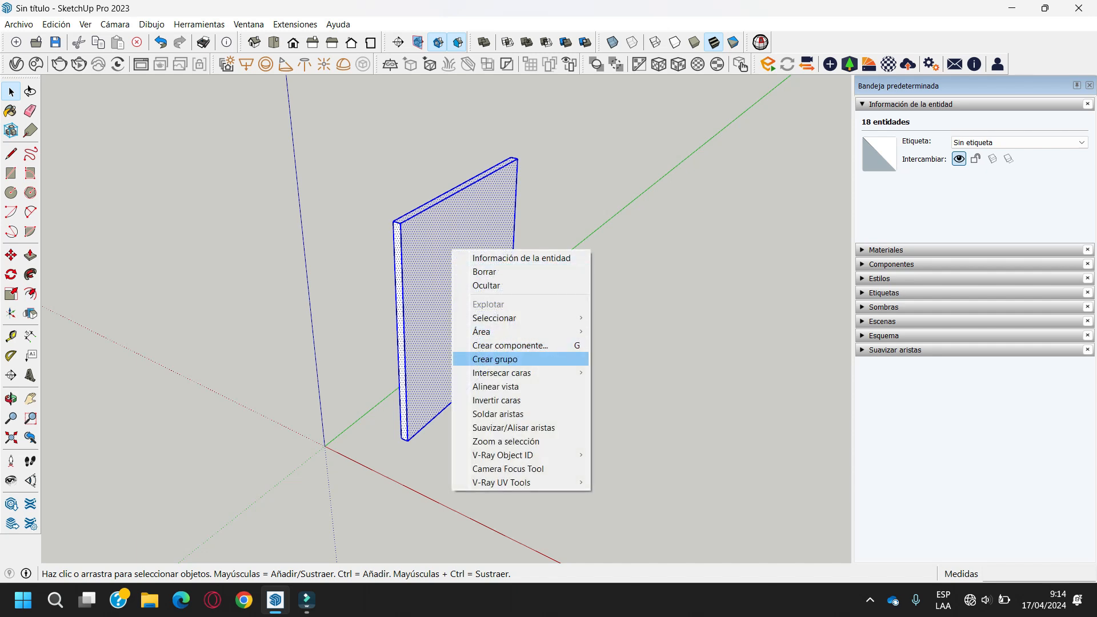
{"action": "left_click", "coordinate": [495, 359]}
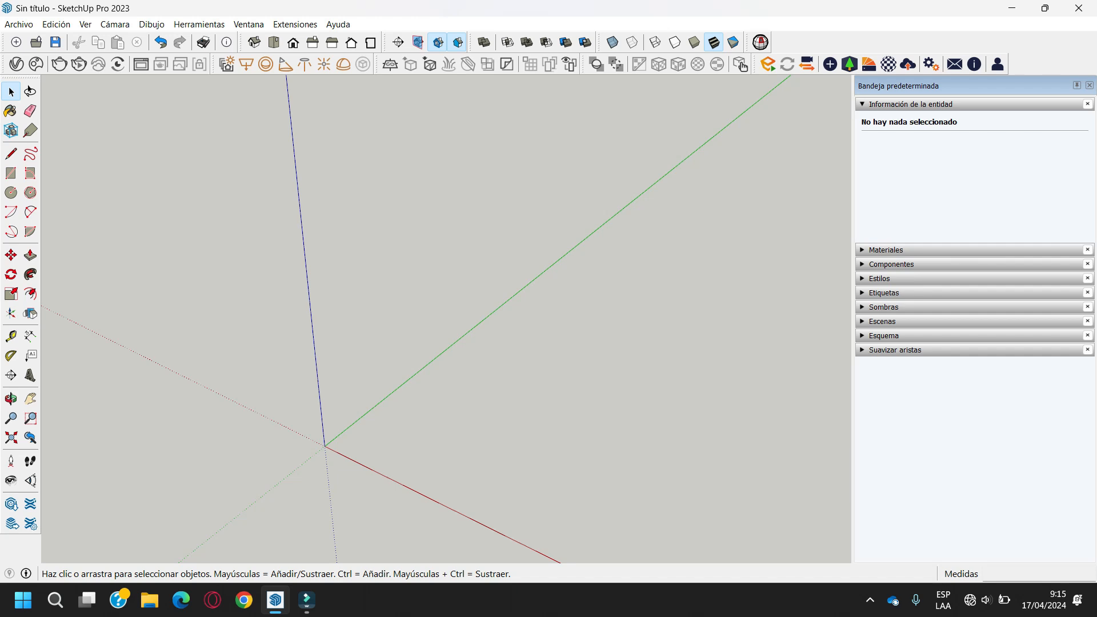
Draw a 0.5 m by 2.5 m rectangle on the ground beside the green axis
{"action": "key", "text": "r"}
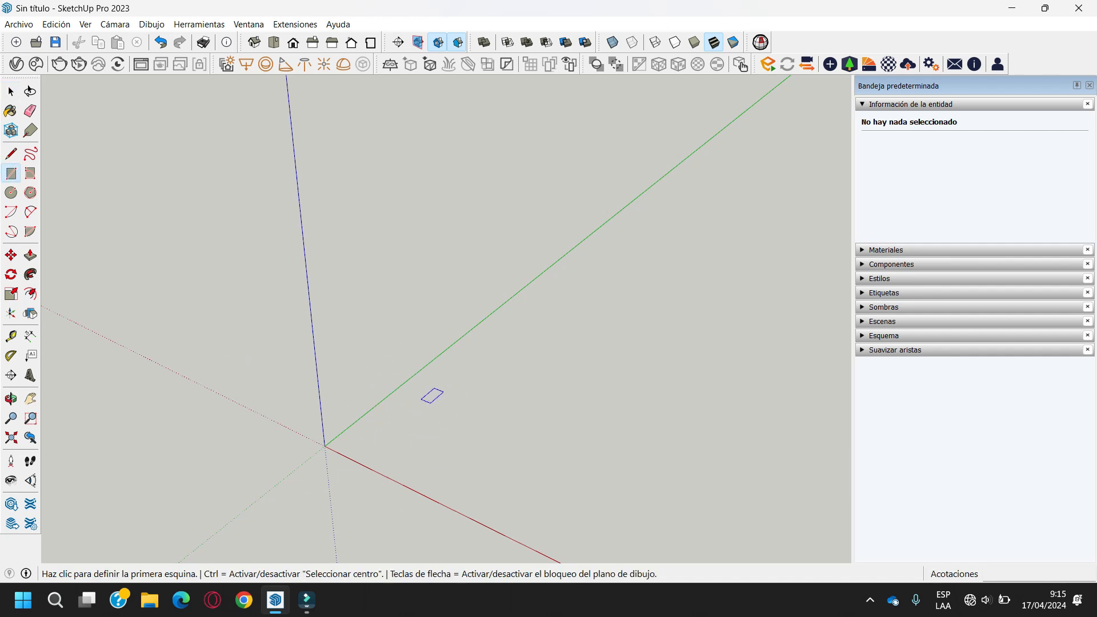
{"action": "key", "text": "l"}
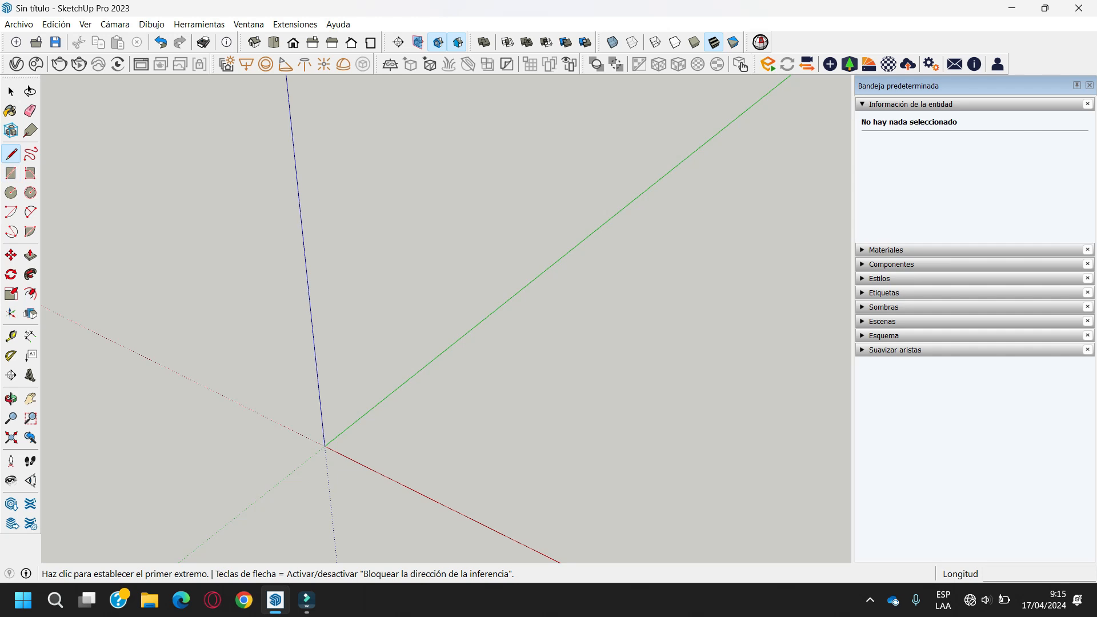
{"action": "key", "text": "r"}
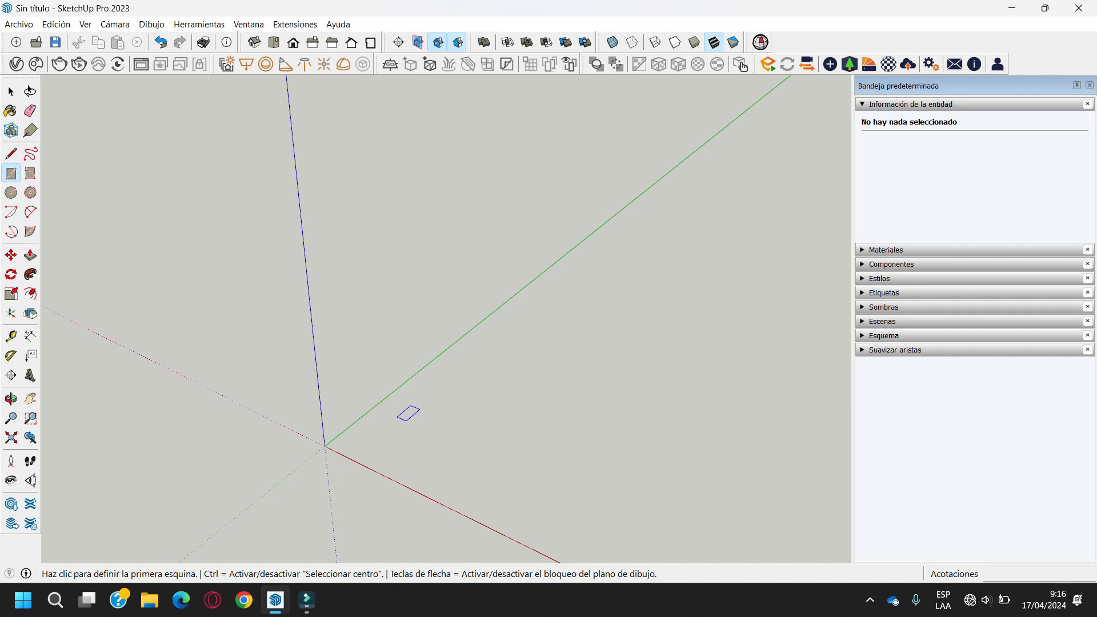
{"action": "scroll", "coordinate": [390, 408], "scroll_direction": "up", "scroll_amount": 1}
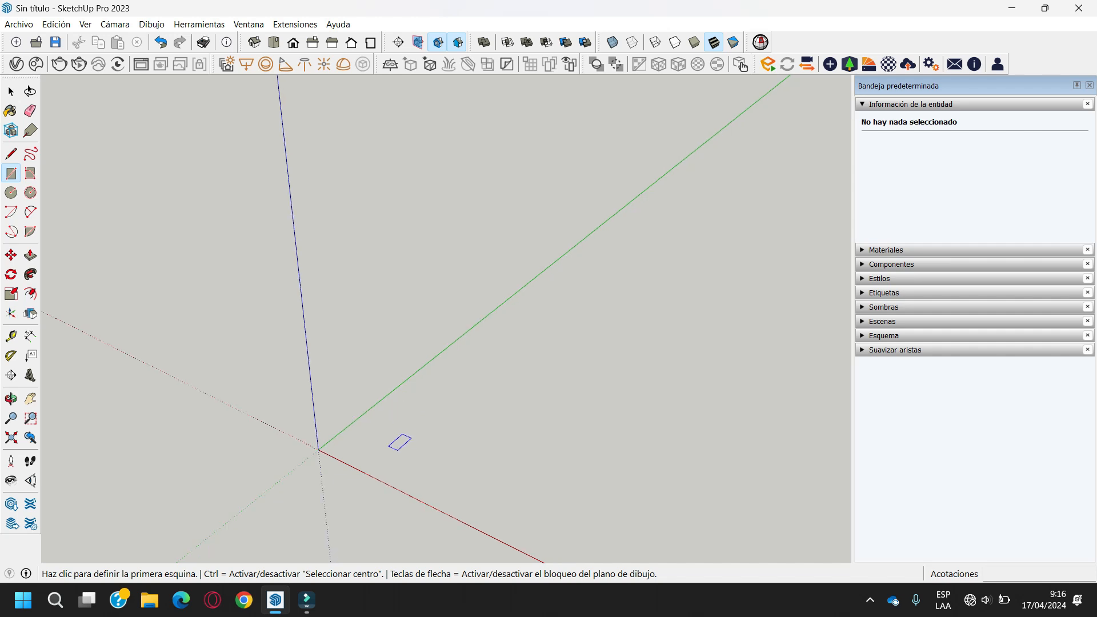
{"action": "left_click", "coordinate": [374, 441]}
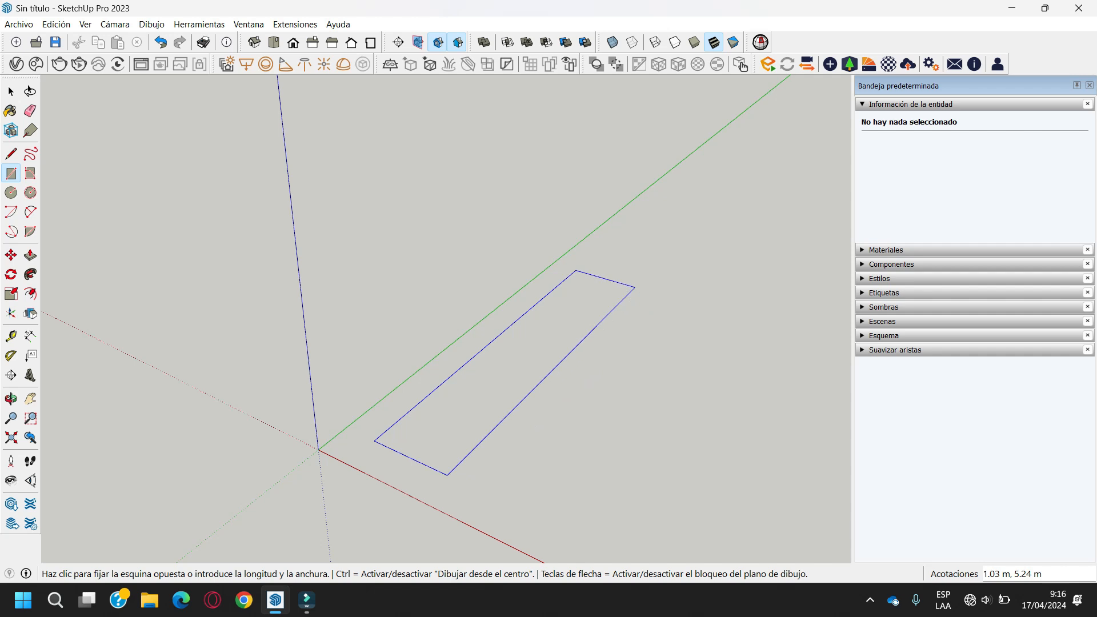
{"action": "type", "text": ".5,2.5"}
{"action": "key", "text": "Return"}
Select the whole rectangle and copy it from its near corner about 0.86 m along the red axis
{"action": "scroll", "coordinate": [394, 422], "scroll_direction": "up", "scroll_amount": 2}
{"action": "scroll", "coordinate": [657, 366], "scroll_direction": "up", "scroll_amount": 1}
{"action": "scroll", "coordinate": [580, 223], "scroll_direction": "down", "scroll_amount": 3}
{"action": "key", "text": "space"}
{"action": "left_click_drag", "start_coordinate": [323, 239], "coordinate": [657, 463]}
{"action": "scroll", "coordinate": [531, 391], "scroll_direction": "up", "scroll_amount": 2}
{"action": "key", "text": "m"}
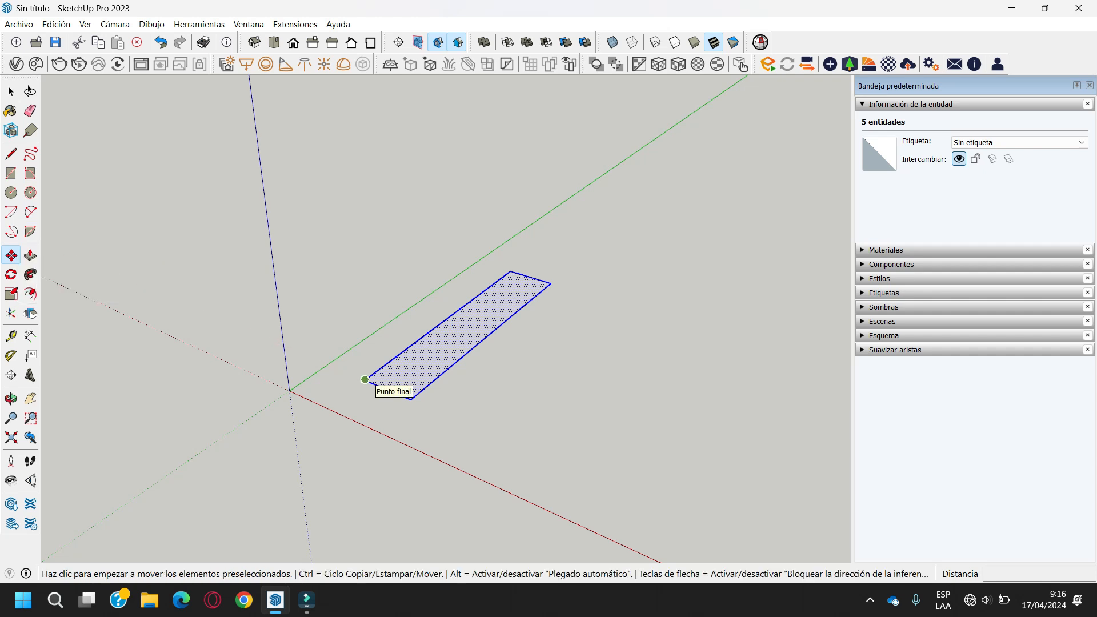
{"action": "key", "text": "ctrl"}
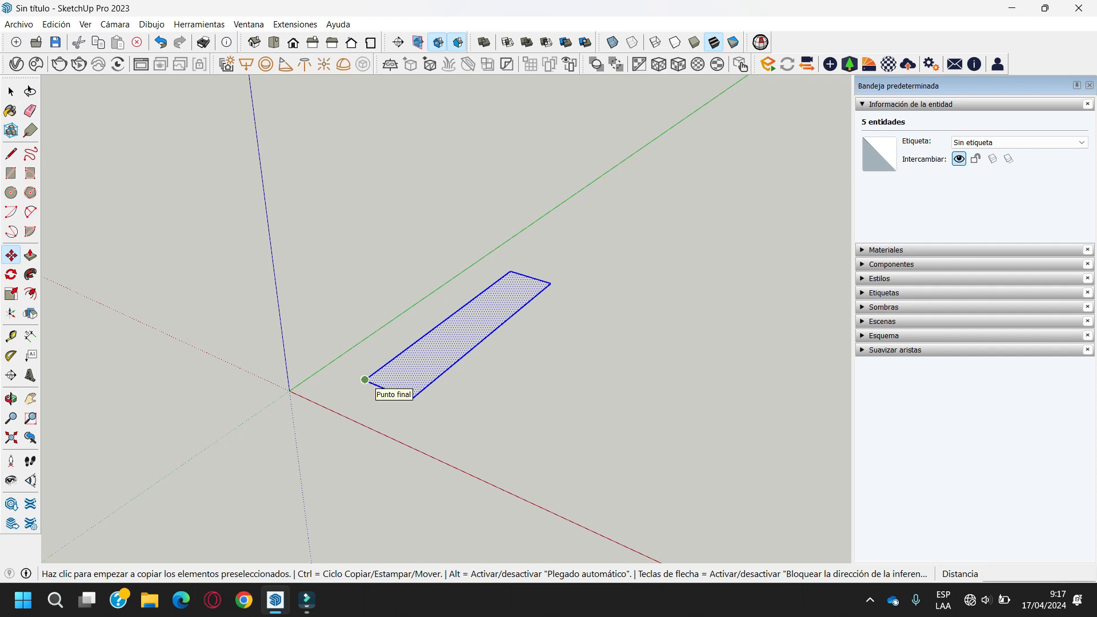
{"action": "left_click", "coordinate": [365, 379]}
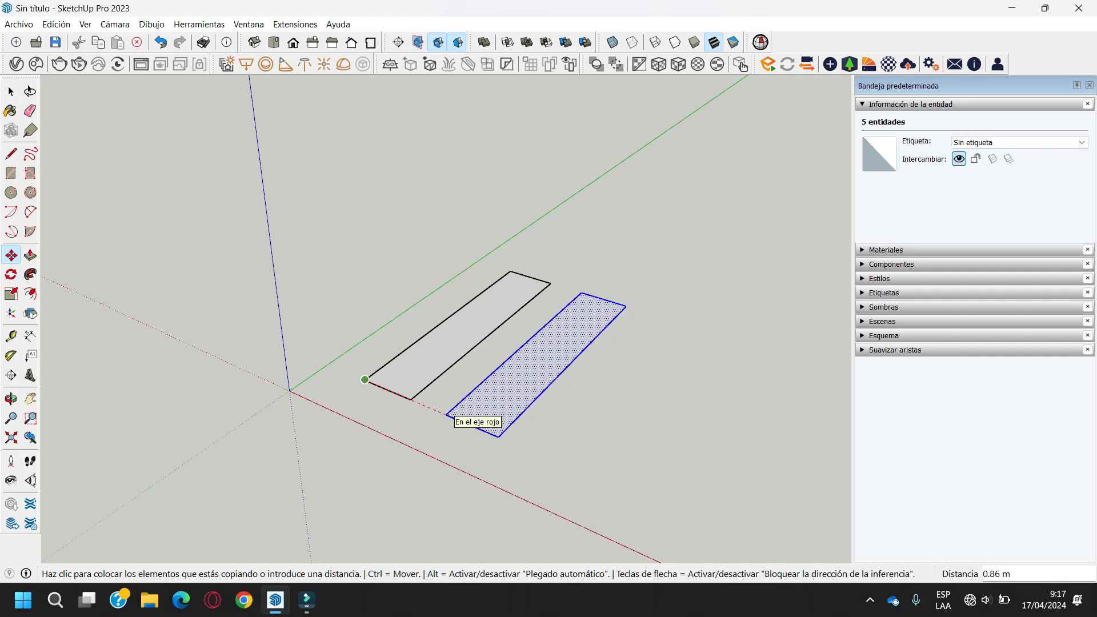
{"action": "left_click", "coordinate": [446, 415]}
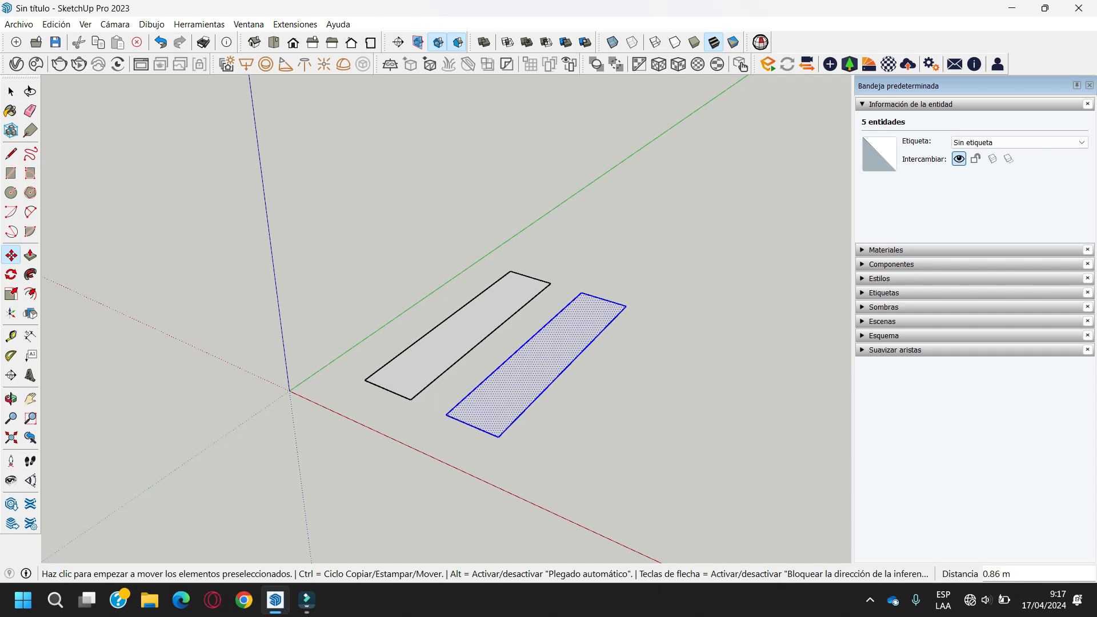
Copy the duplicated rectangle about 0.99 m further along the red axis and undo both copies
{"action": "key", "text": "ctrl"}
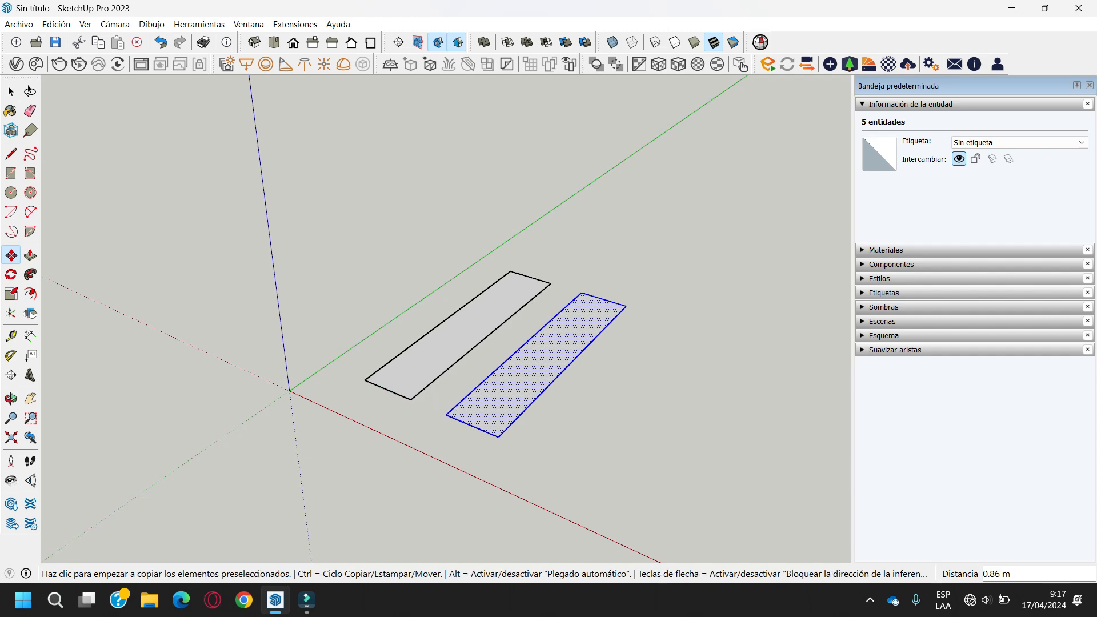
{"action": "left_click", "coordinate": [446, 415]}
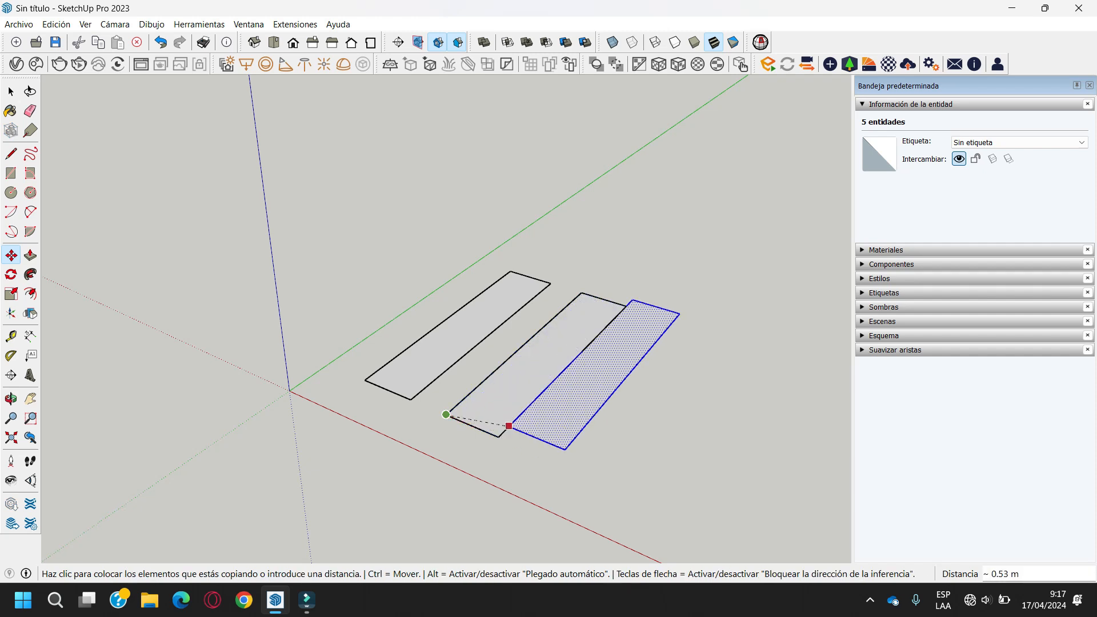
{"action": "key", "text": "Escape"}
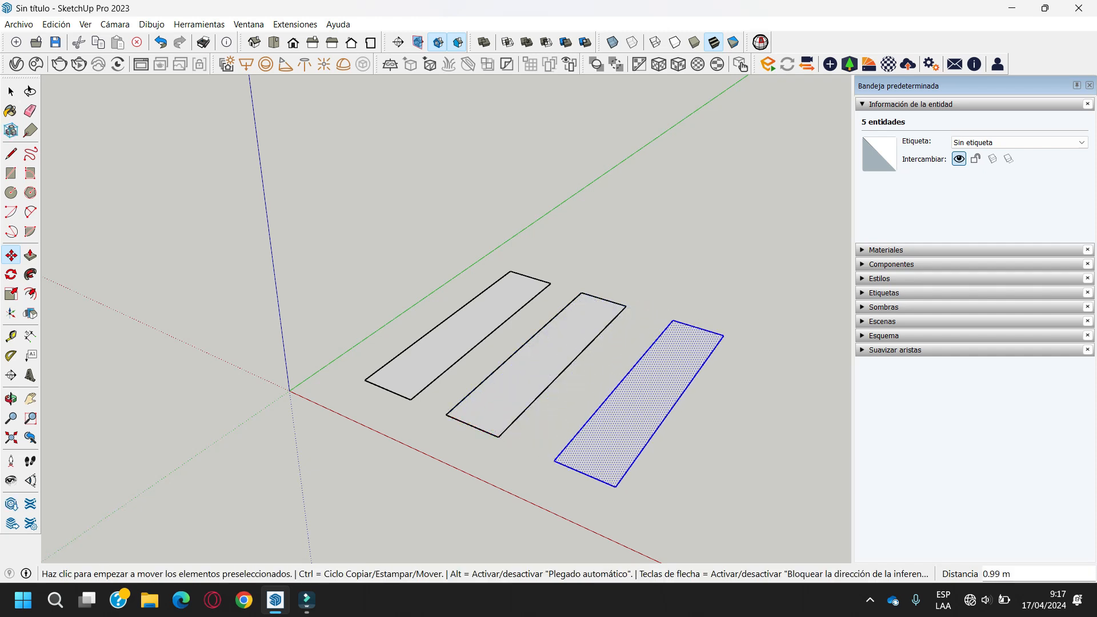
{"action": "key", "text": "ctrl+z"}
{"action": "key", "text": "ctrl+z"}
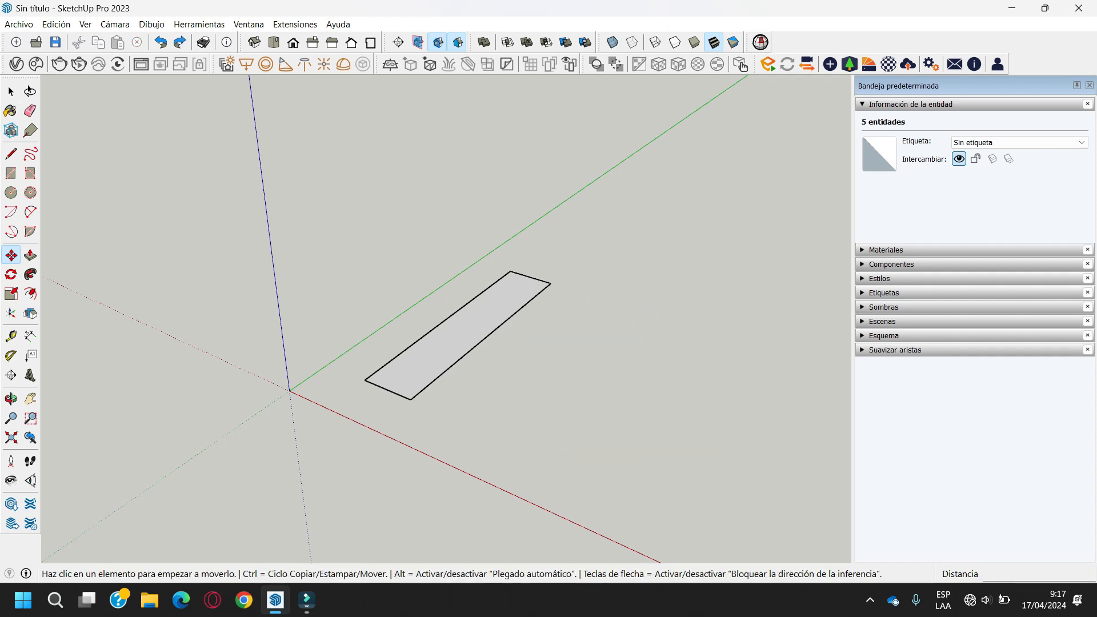
Select the remaining rectangle, copy it about 0.93 m along the red axis from its near corner, and repeat the copy five times
{"action": "key", "text": "space"}
{"action": "left_click_drag", "start_coordinate": [292, 183], "coordinate": [551, 400]}
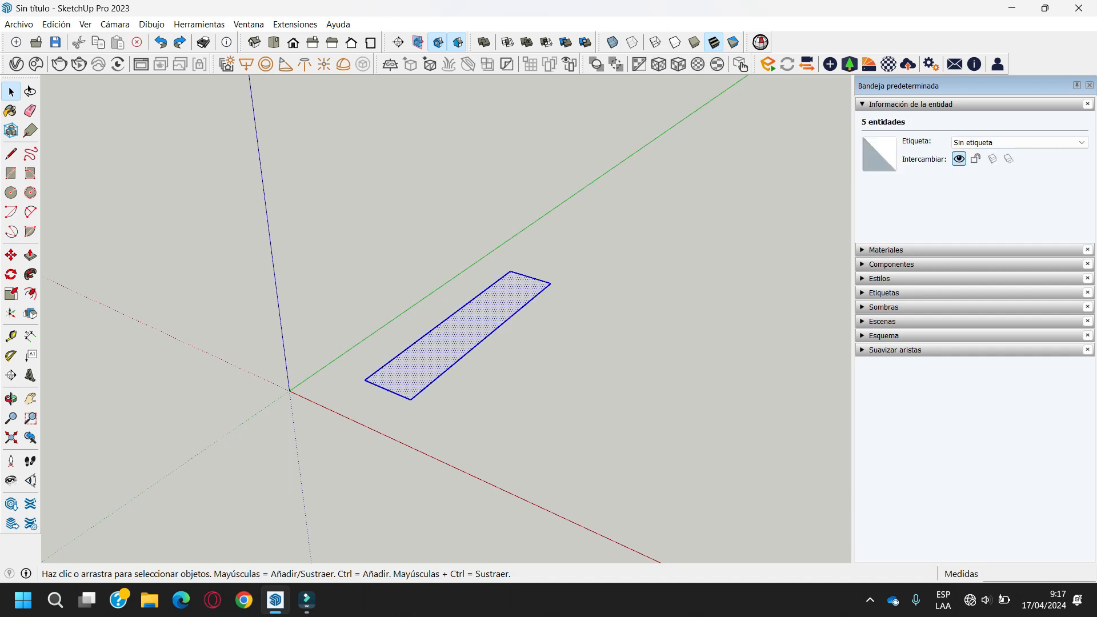
{"action": "key", "text": "m"}
{"action": "key", "text": "ctrl"}
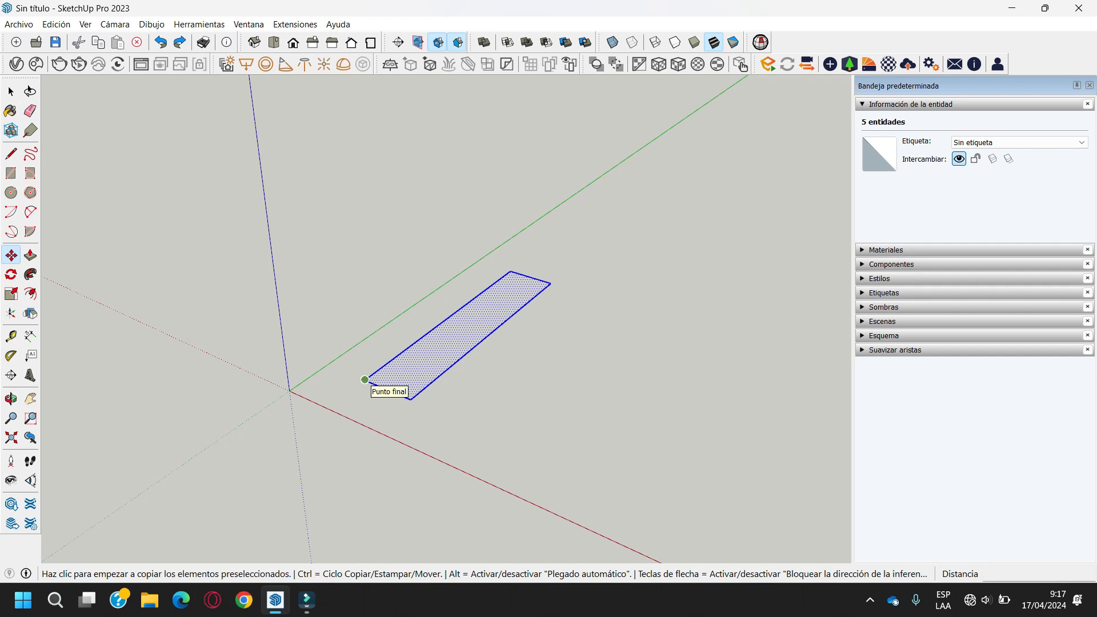
{"action": "left_click", "coordinate": [364, 380]}
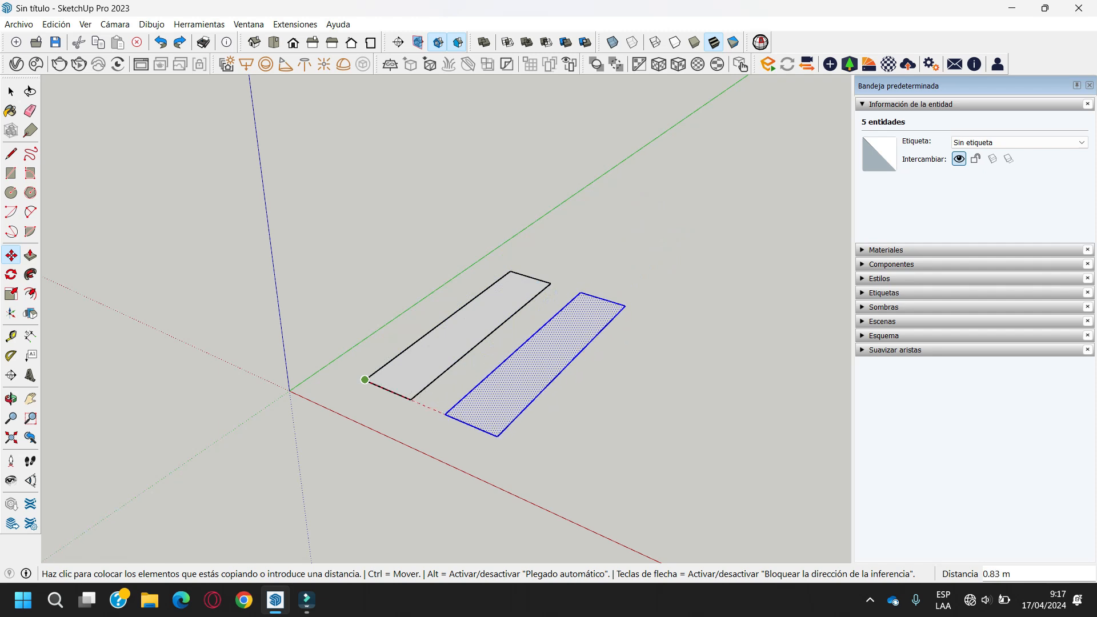
{"action": "left_click", "coordinate": [453, 418]}
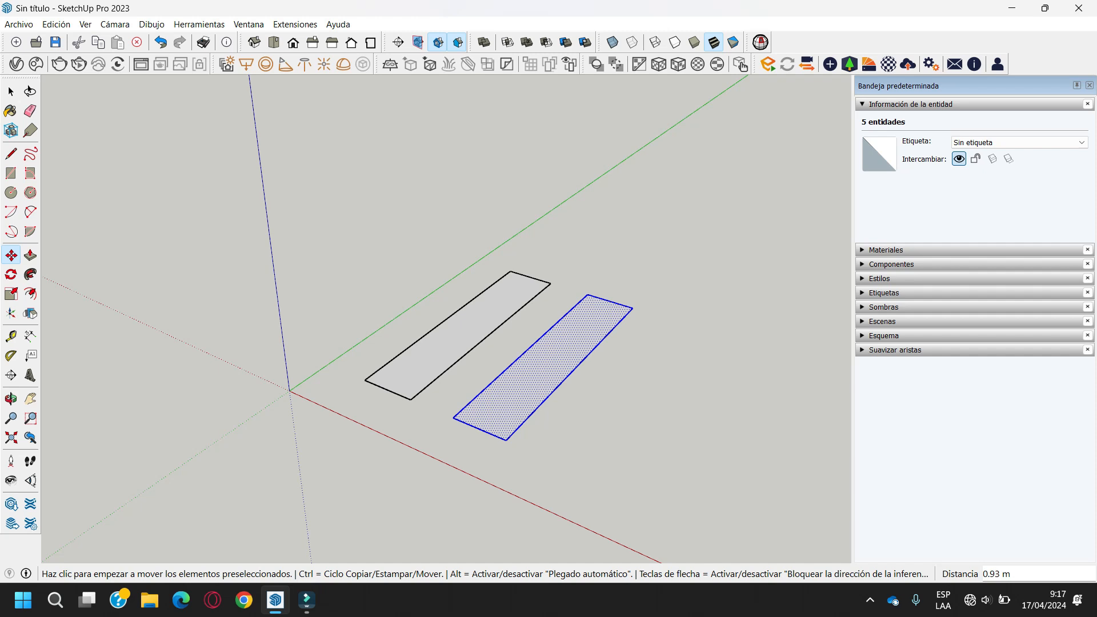
{"action": "type", "text": "X5"}
{"action": "key", "text": "Return"}
{"action": "scroll", "coordinate": [290, 285], "scroll_direction": "down", "scroll_amount": 2}
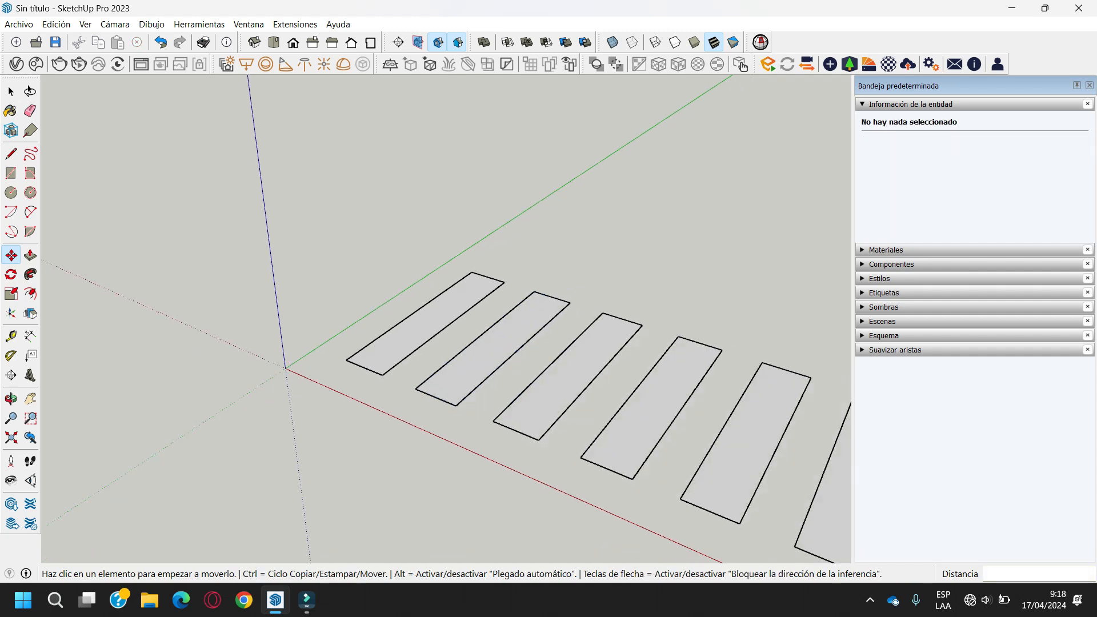
{"action": "scroll", "coordinate": [290, 290], "scroll_direction": "down", "scroll_amount": 1}
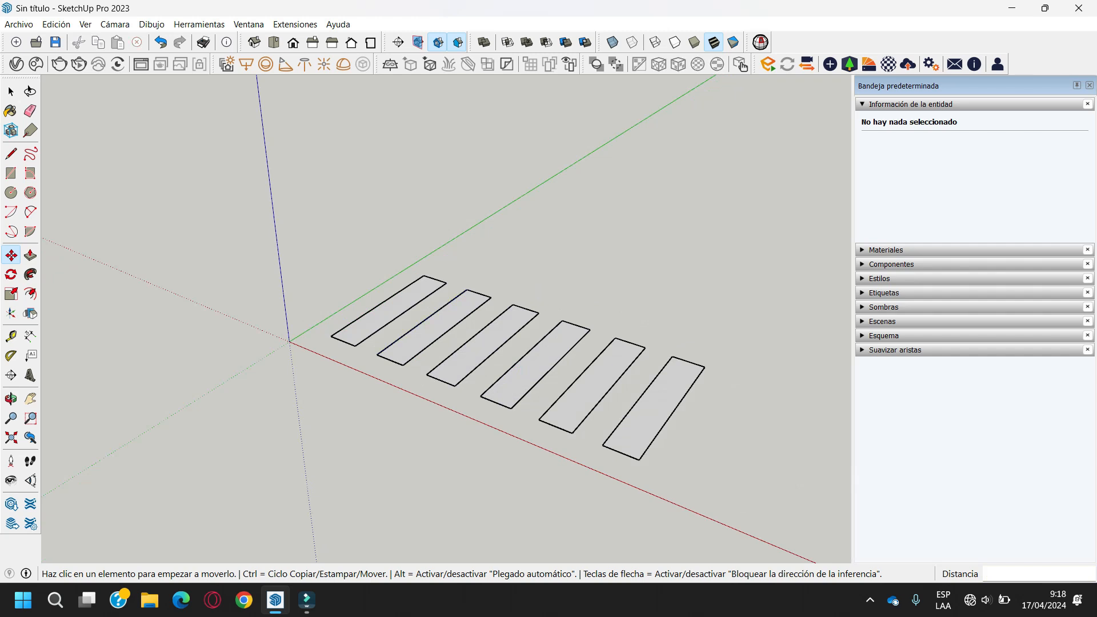
Select the first rectangle of the row, clear the selection, and undo the copies to leave only the original
{"action": "key", "text": "space"}
{"action": "double_click", "coordinate": [405, 312]}
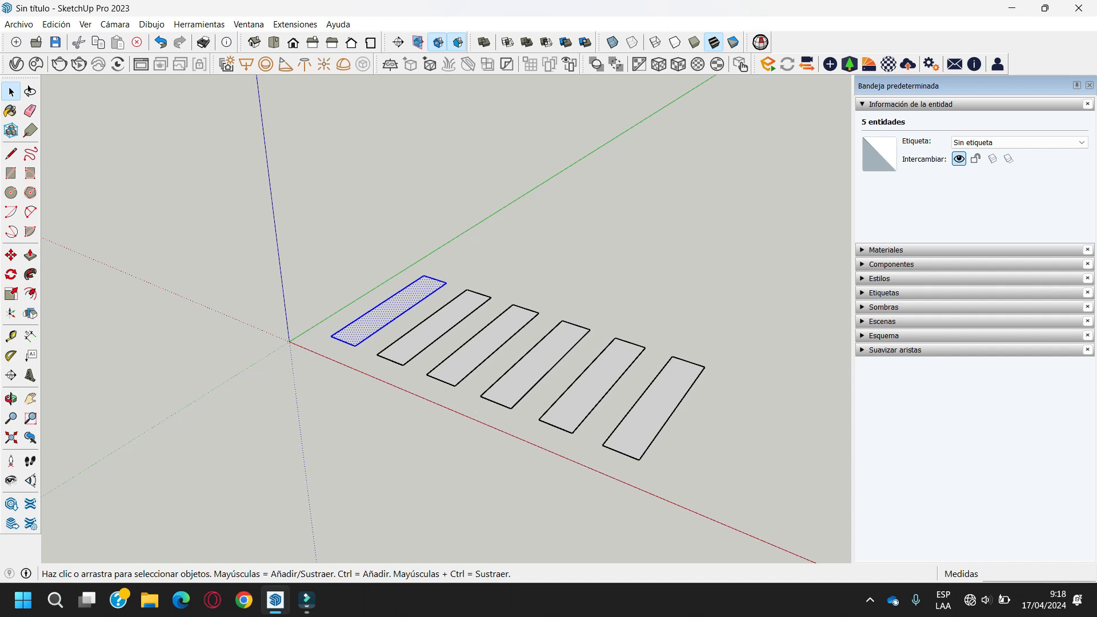
{"action": "left_click", "coordinate": [474, 323]}
{"action": "scroll", "coordinate": [467, 307], "scroll_direction": "up", "scroll_amount": 2}
{"action": "key", "text": "ctrl+z"}
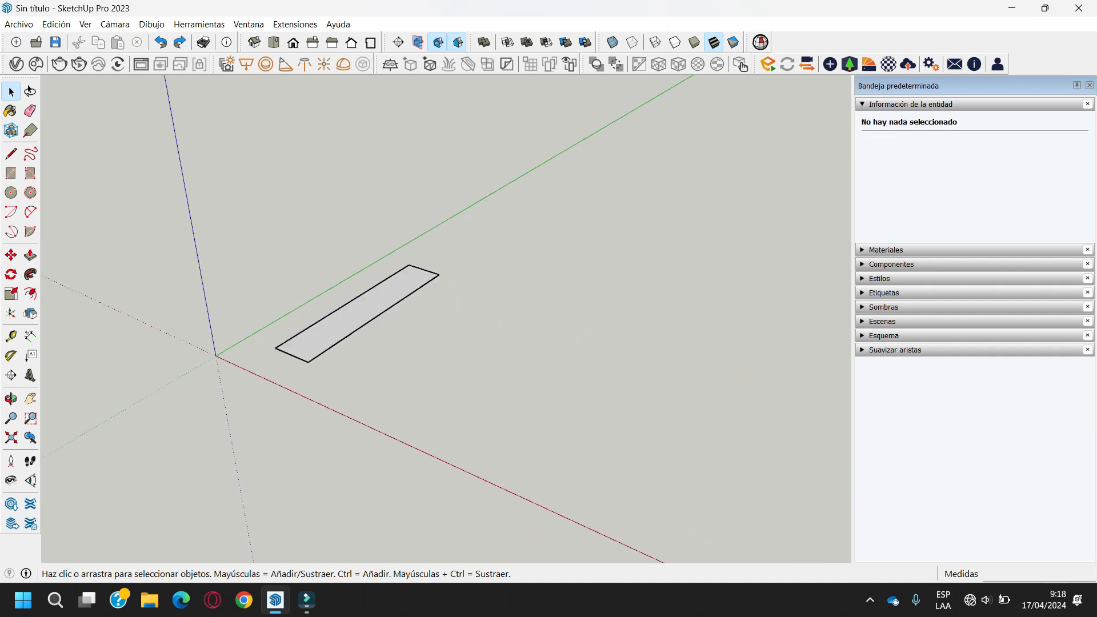
Select the rectangle, copy it about 0.77 m along the red axis from its near corner, and repeat the copy two times
{"action": "left_click_drag", "start_coordinate": [231, 203], "coordinate": [542, 393]}
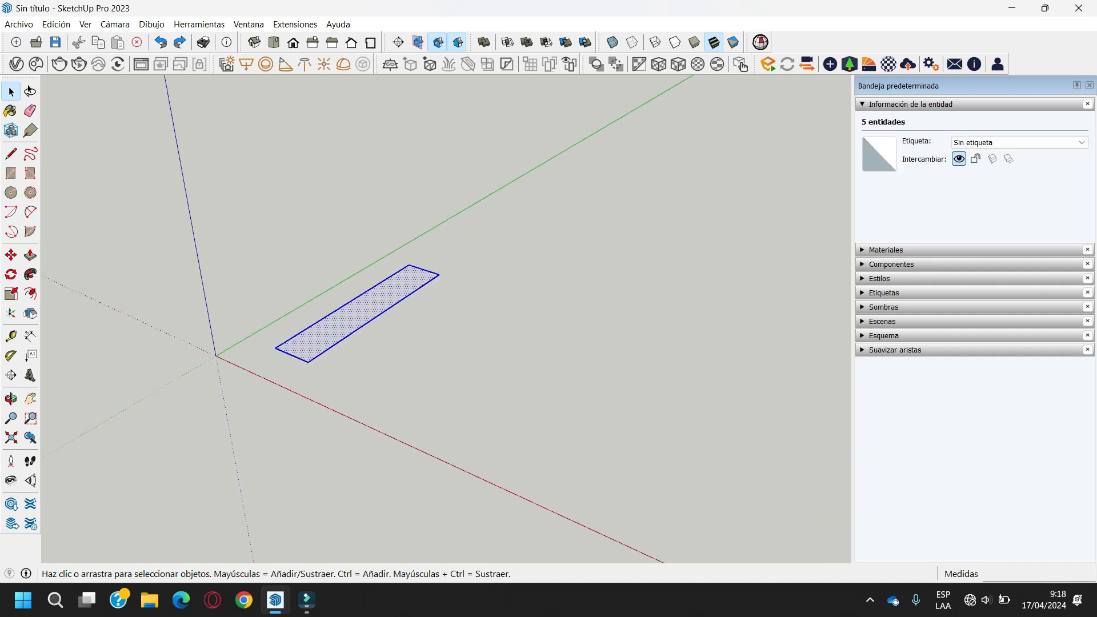
{"action": "key", "text": "m"}
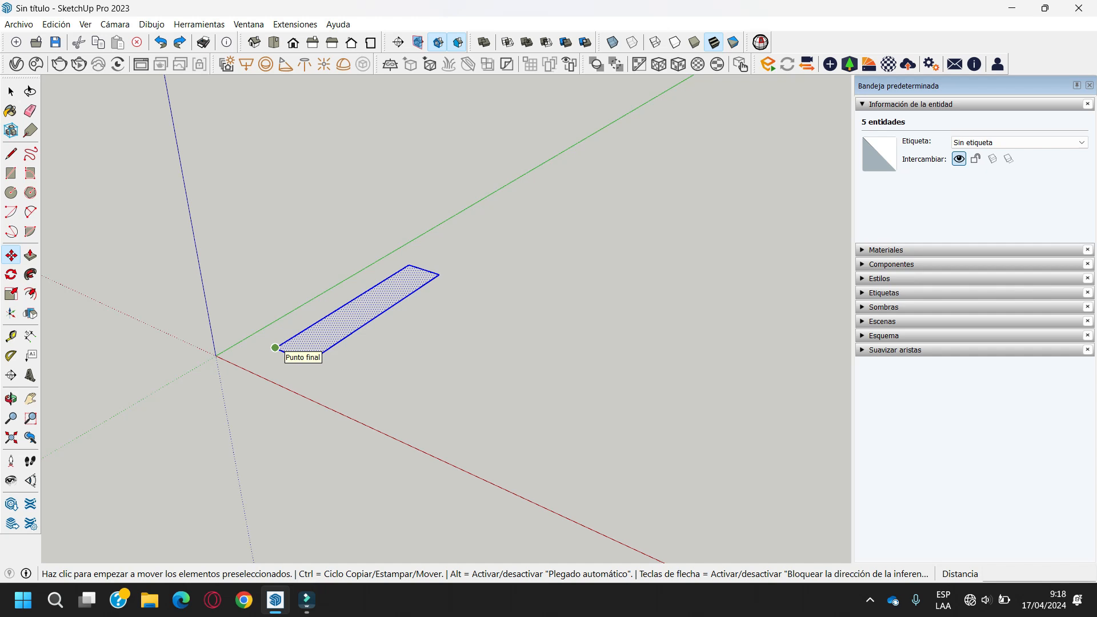
{"action": "key", "text": "ctrl"}
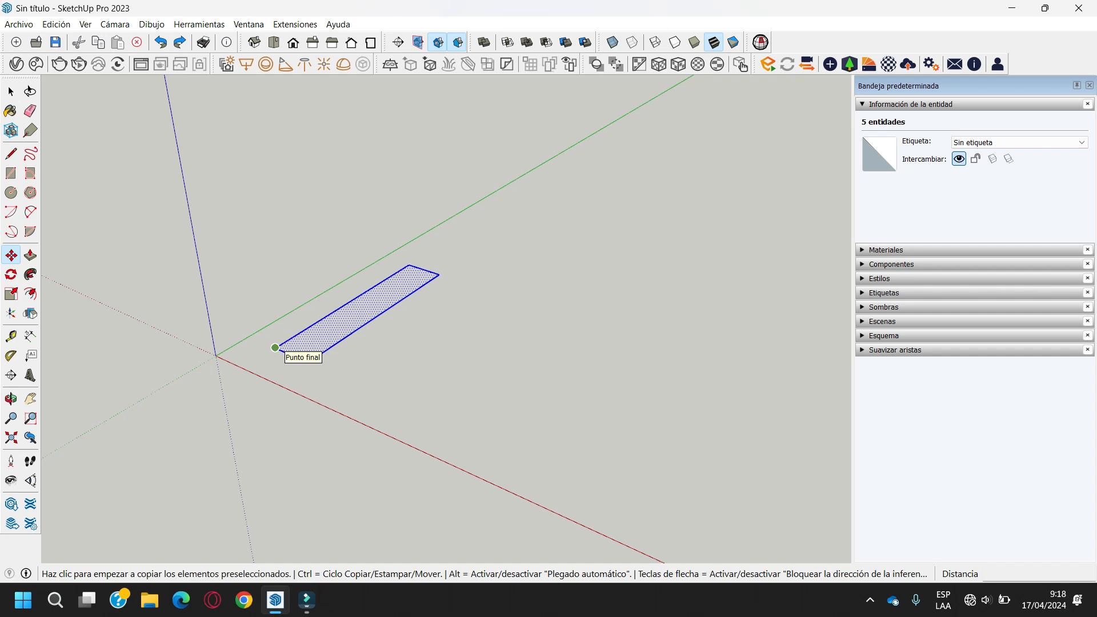
{"action": "left_click", "coordinate": [274, 347]}
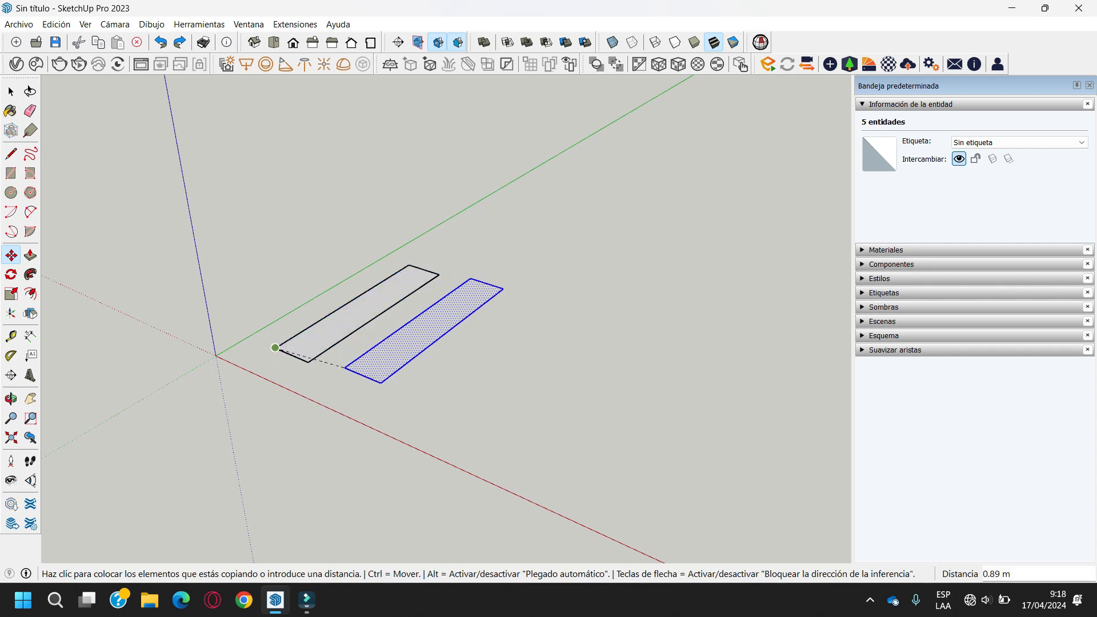
{"action": "left_click", "coordinate": [344, 377]}
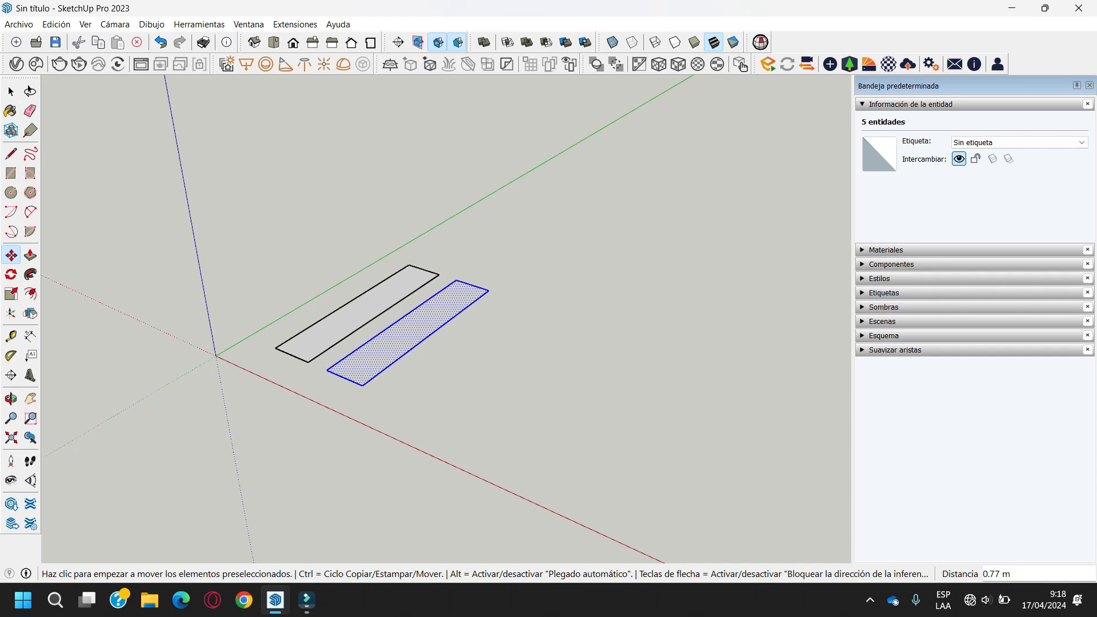
{"action": "type", "text": "X2"}
{"action": "key", "text": "Return"}
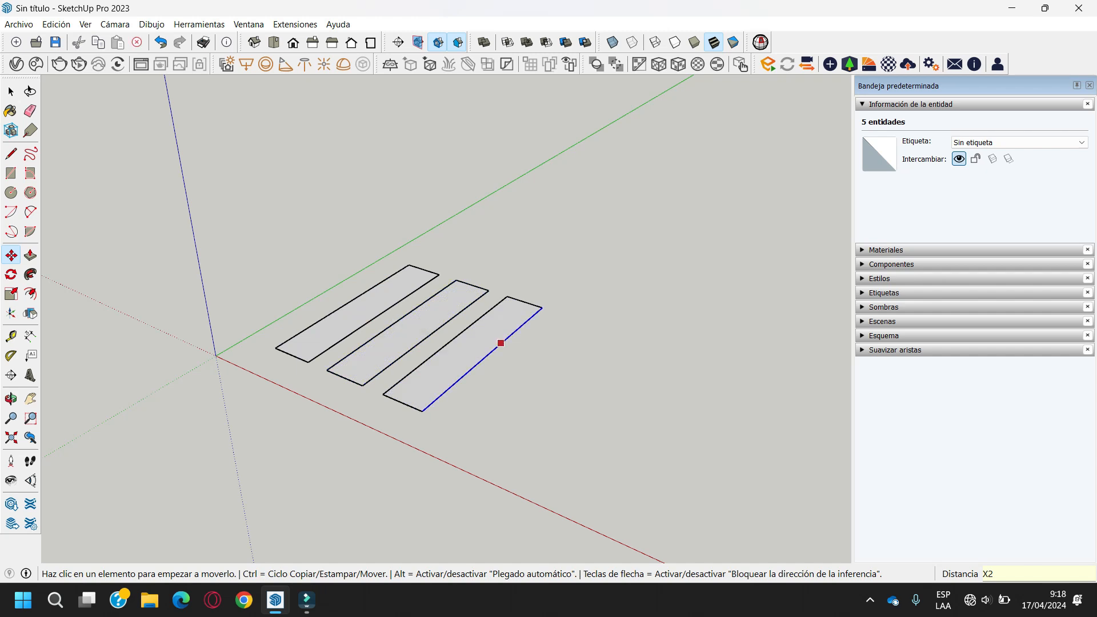
{"action": "key", "text": "space"}
{"action": "scroll", "coordinate": [488, 354], "scroll_direction": "down", "scroll_amount": 1}
{"action": "scroll", "coordinate": [331, 326], "scroll_direction": "up", "scroll_amount": 2}
{"action": "left_click", "coordinate": [297, 306]}
{"action": "scroll", "coordinate": [492, 320], "scroll_direction": "up", "scroll_amount": 2}
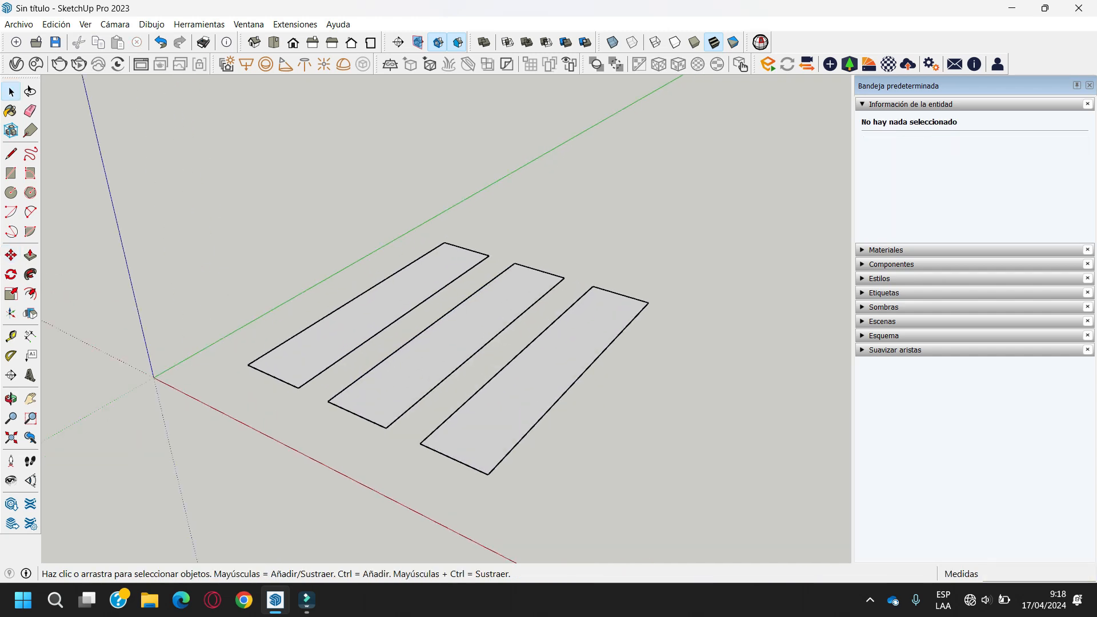
{"action": "scroll", "coordinate": [703, 291], "scroll_direction": "down", "scroll_amount": 2}
{"action": "scroll", "coordinate": [297, 166], "scroll_direction": "up", "scroll_amount": 1}
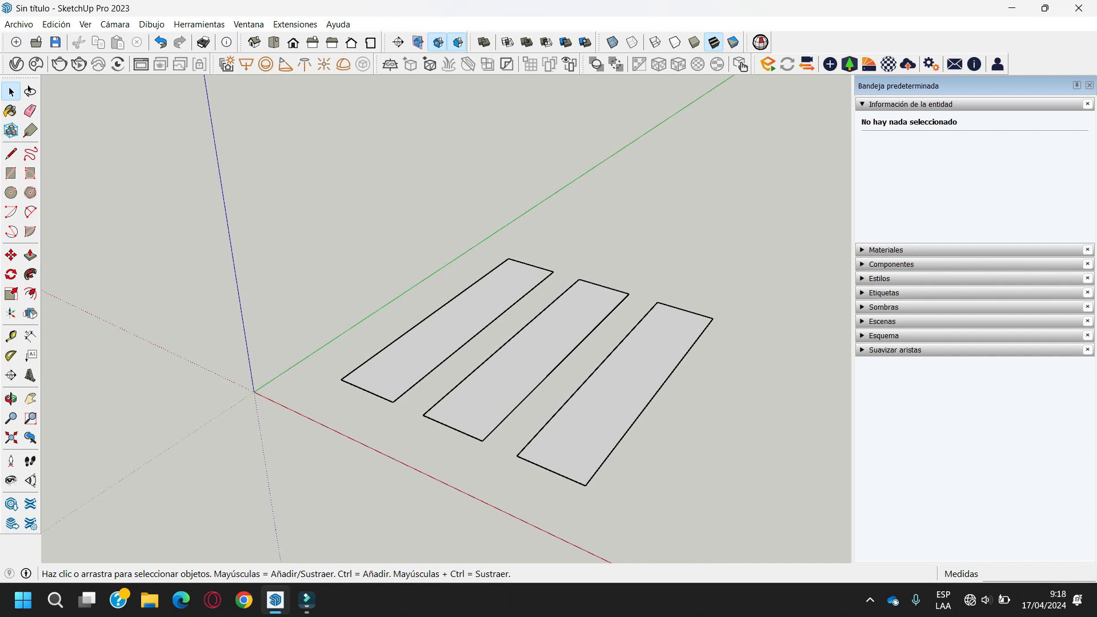
{"action": "left_click_drag", "start_coordinate": [600, 246], "coordinate": [517, 317]}
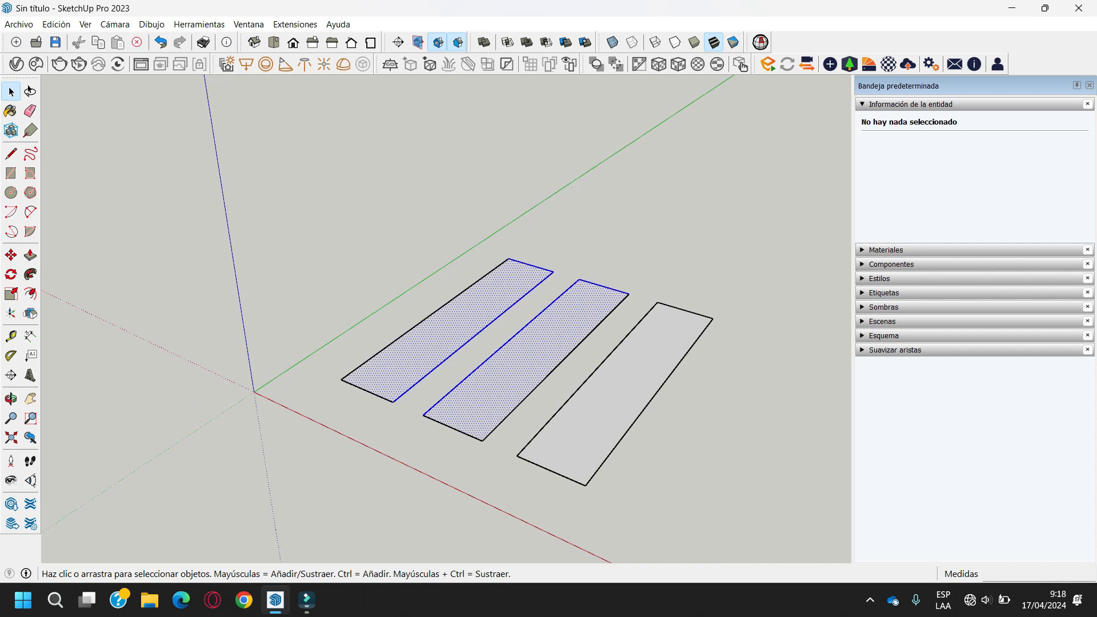
{"action": "left_click", "coordinate": [606, 240]}
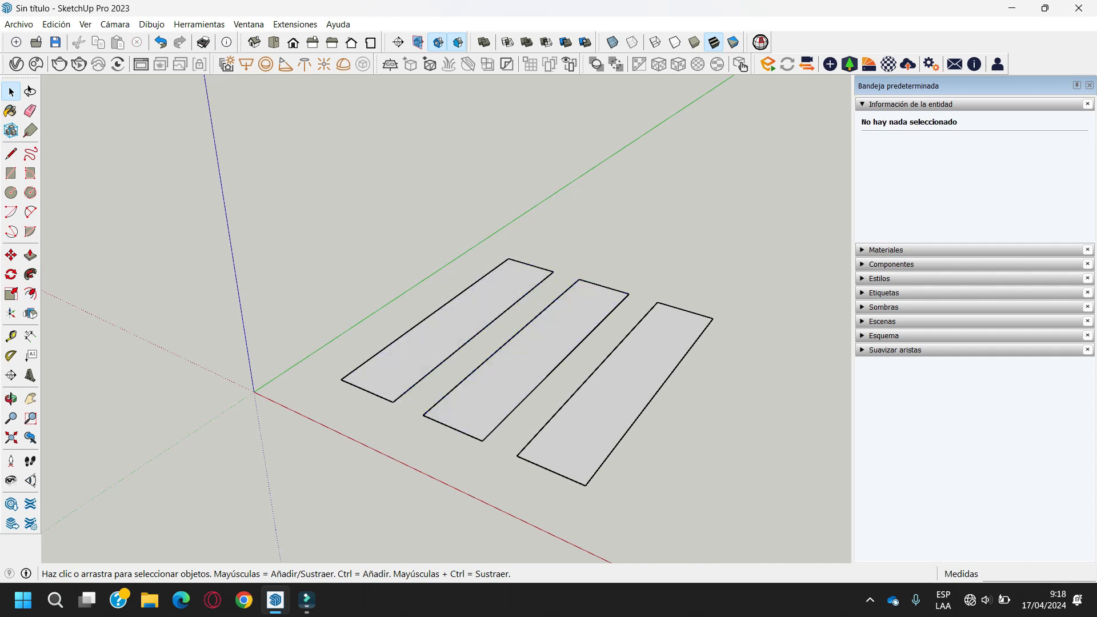
Push/Pull the first rectangle, nearest the green axis, upward 1.5 m
{"action": "key", "text": "p"}
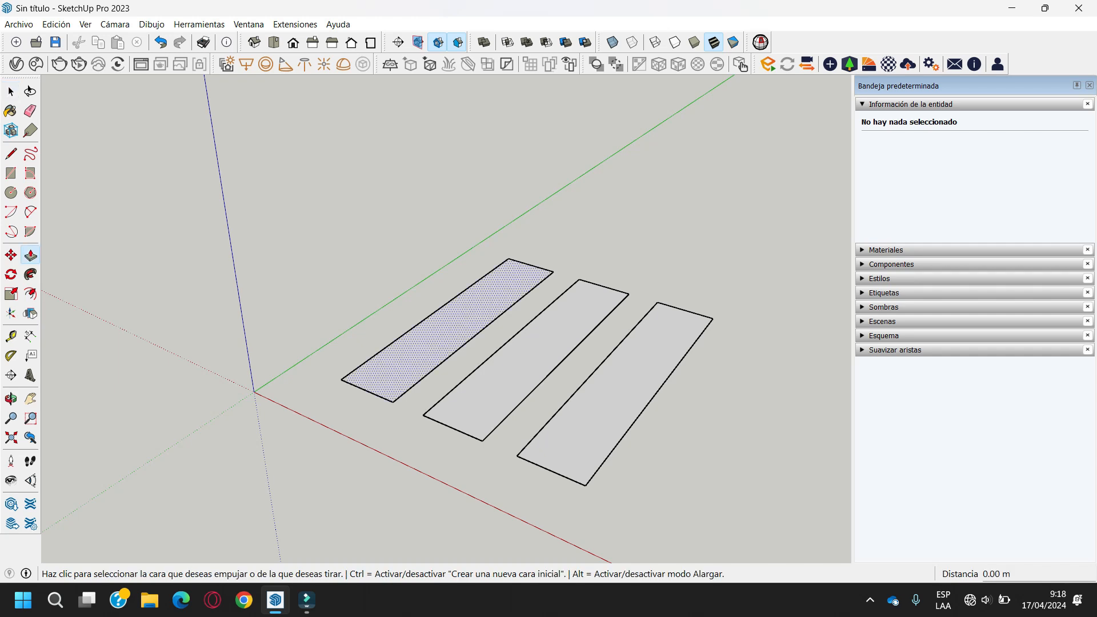
{"action": "left_click", "coordinate": [447, 331]}
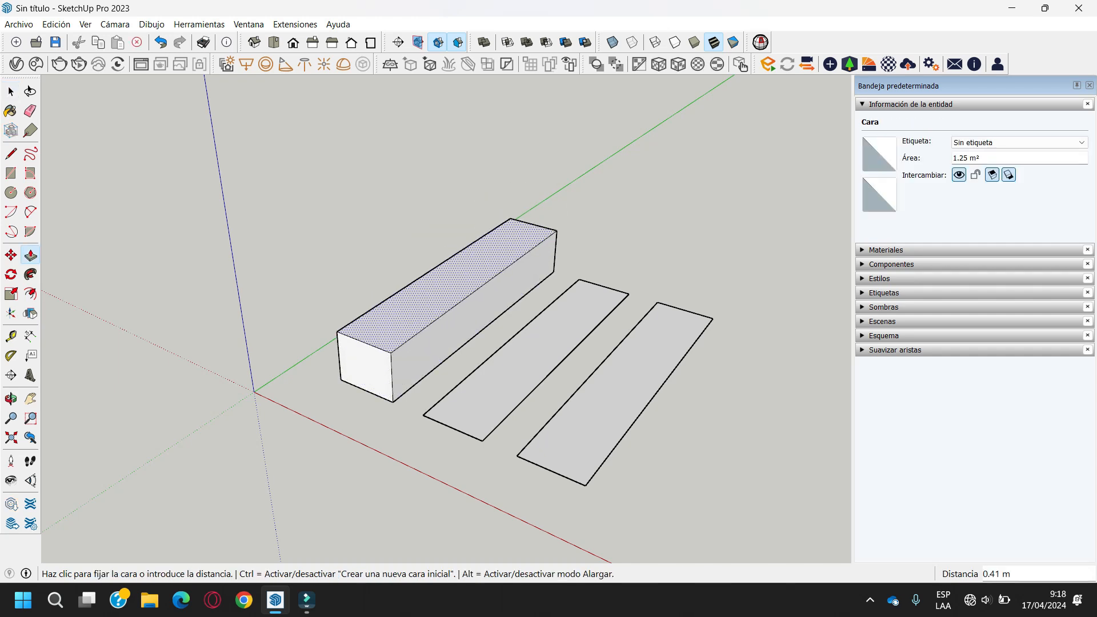
{"action": "type", "text": "1.5"}
{"action": "key", "text": "Return"}
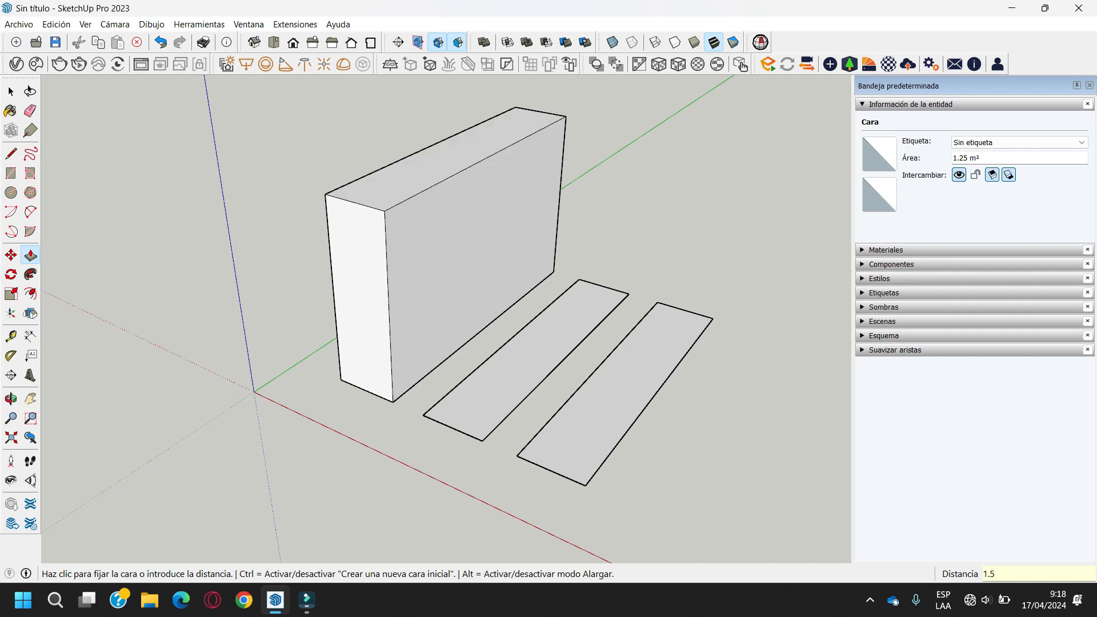
{"action": "scroll", "coordinate": [451, 245], "scroll_direction": "down", "scroll_amount": 2}
{"action": "scroll", "coordinate": [451, 258], "scroll_direction": "up", "scroll_amount": 2}
{"action": "key", "text": "space"}
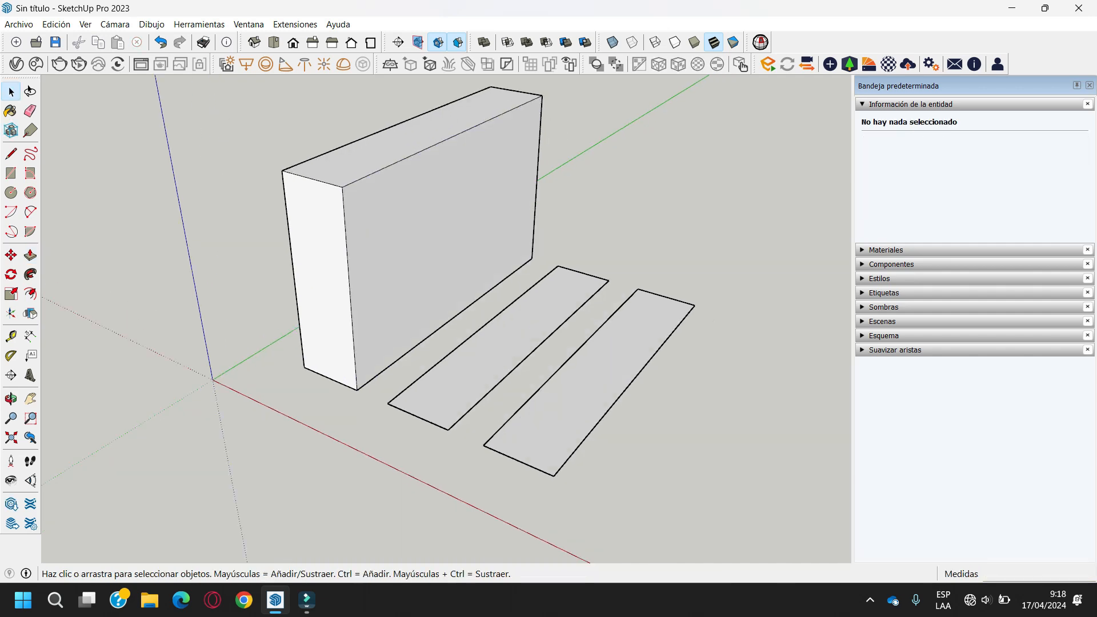
Select all the geometry of the extruded box, make it a group, and clear the selection
{"action": "triple_click", "coordinate": [443, 240]}
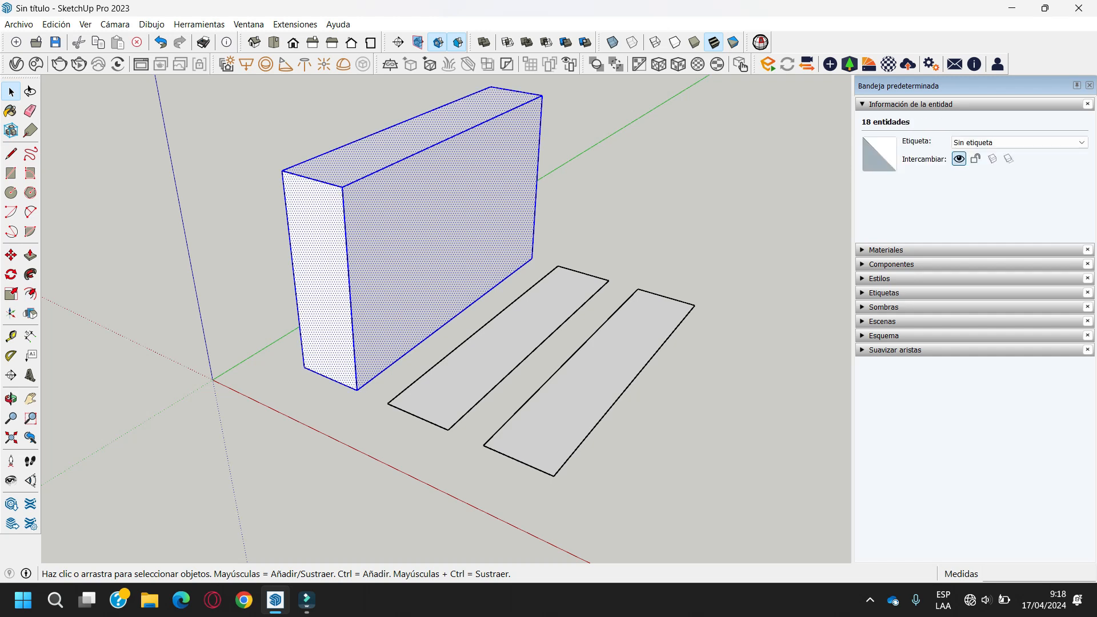
{"action": "right_click", "coordinate": [414, 210]}
{"action": "left_click", "coordinate": [451, 320]}
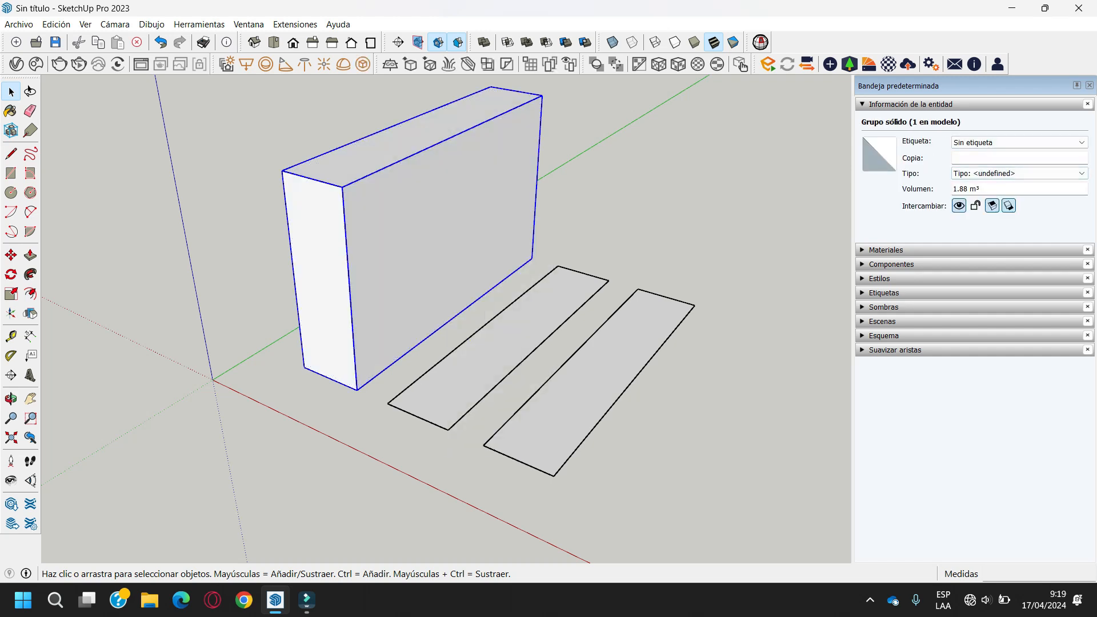
{"action": "left_click", "coordinate": [646, 206]}
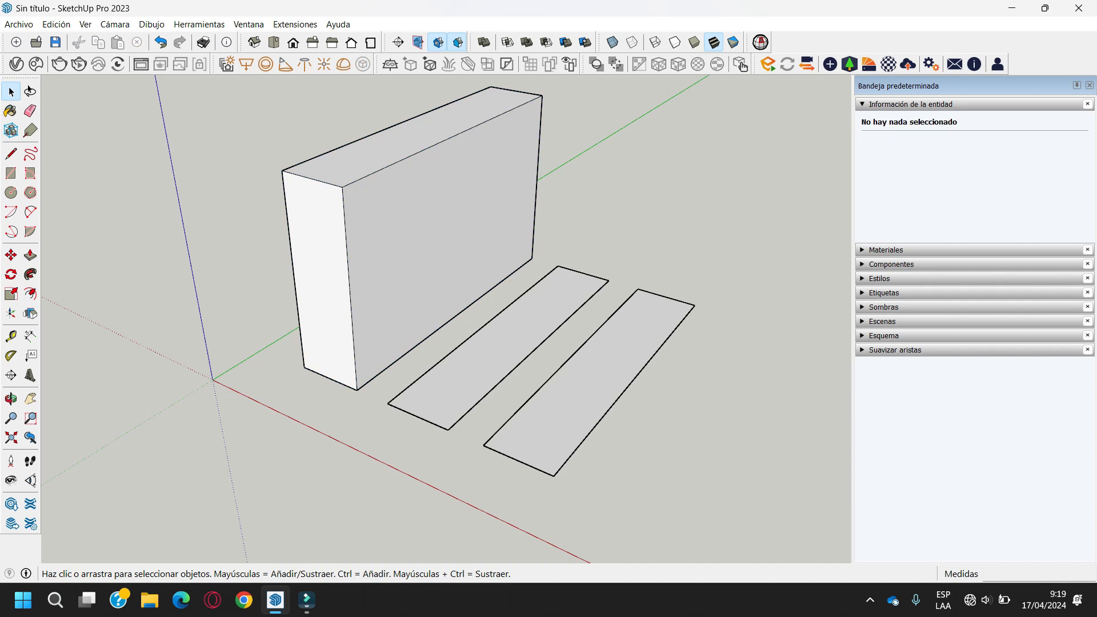
Draw lines for a 1.5 m high vertical face along the middle rectangle's long edge facing the box
{"action": "key", "text": "l"}
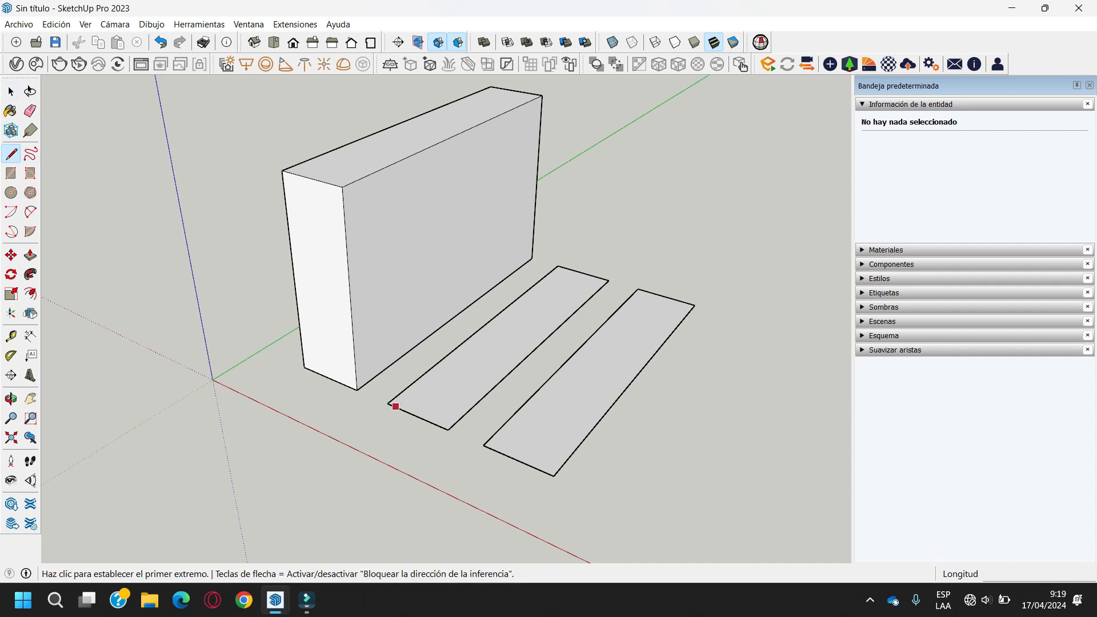
{"action": "left_click", "coordinate": [389, 403]}
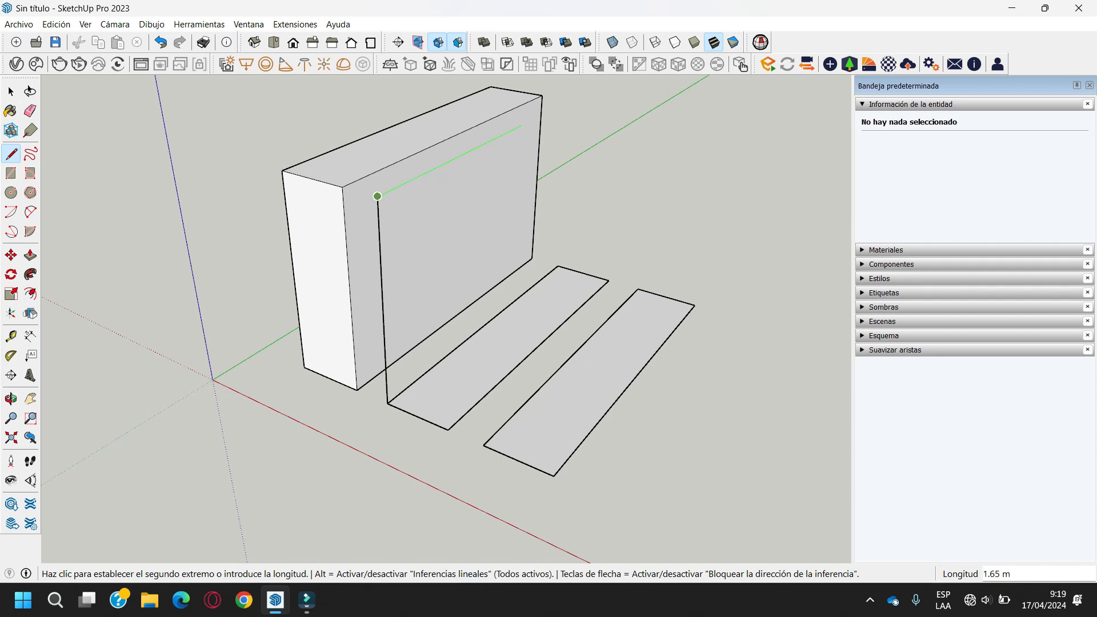
{"action": "left_click", "coordinate": [377, 196]}
{"action": "left_click", "coordinate": [572, 100]}
{"action": "left_click", "coordinate": [559, 266]}
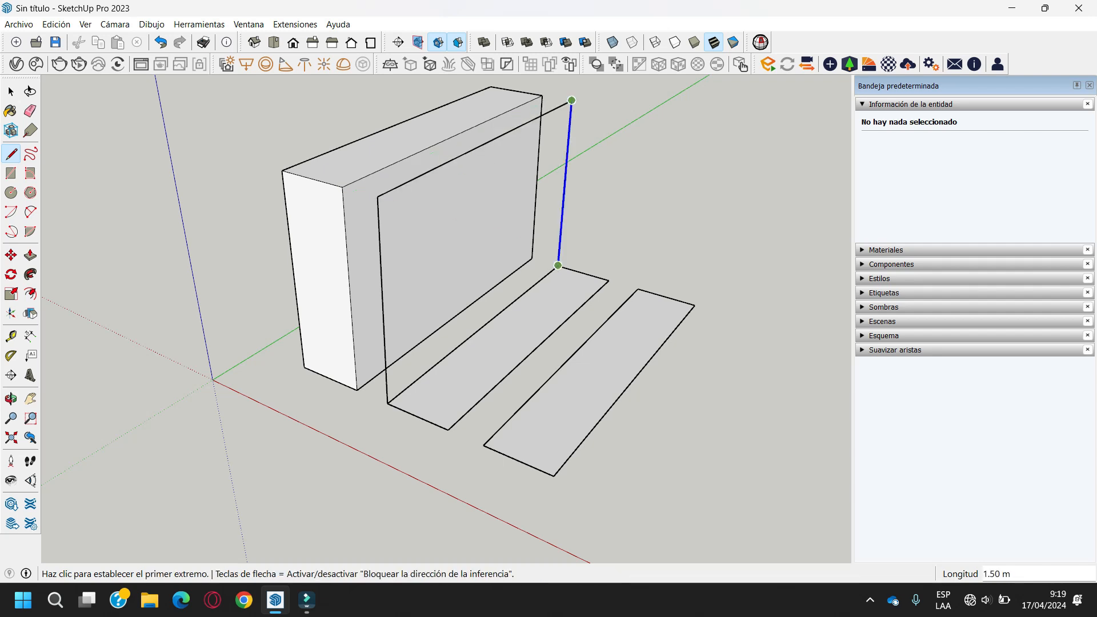
Draw the remaining lines over the middle rectangle to enclose a 1.5 m high box with end, side and top faces
{"action": "left_click", "coordinate": [571, 100]}
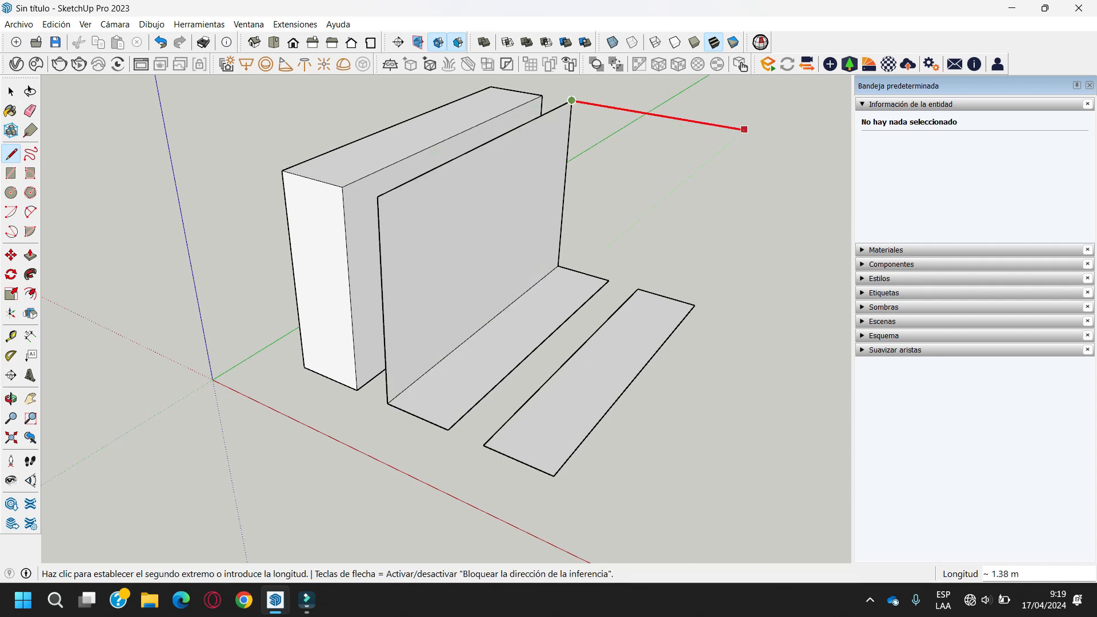
{"action": "left_click", "coordinate": [629, 110]}
{"action": "left_click", "coordinate": [609, 280]}
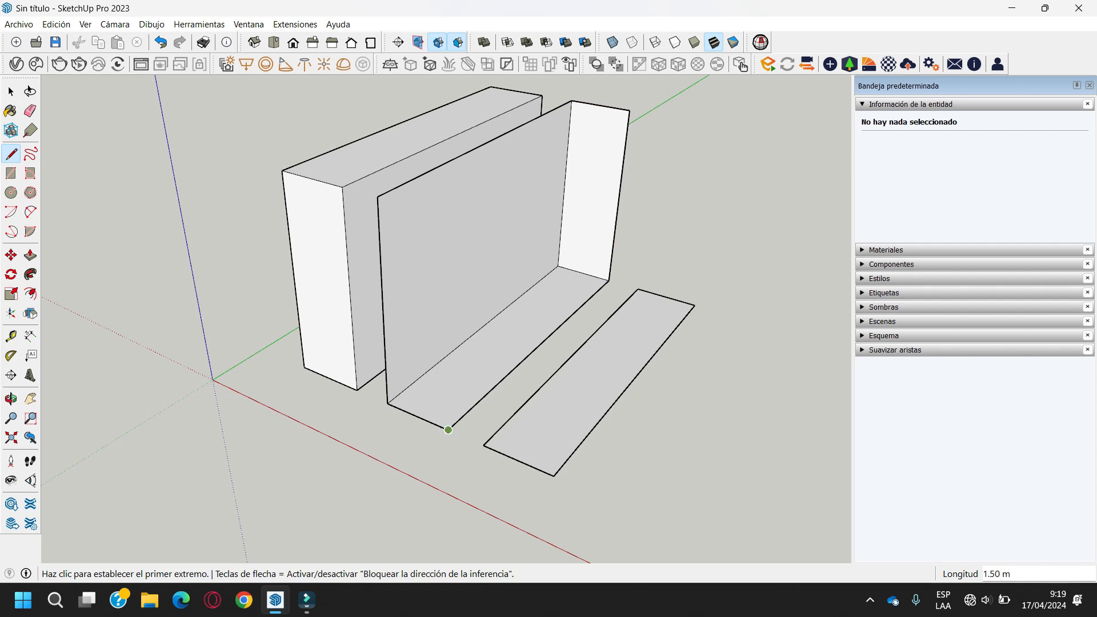
{"action": "left_click", "coordinate": [448, 430]}
{"action": "left_click", "coordinate": [448, 216]}
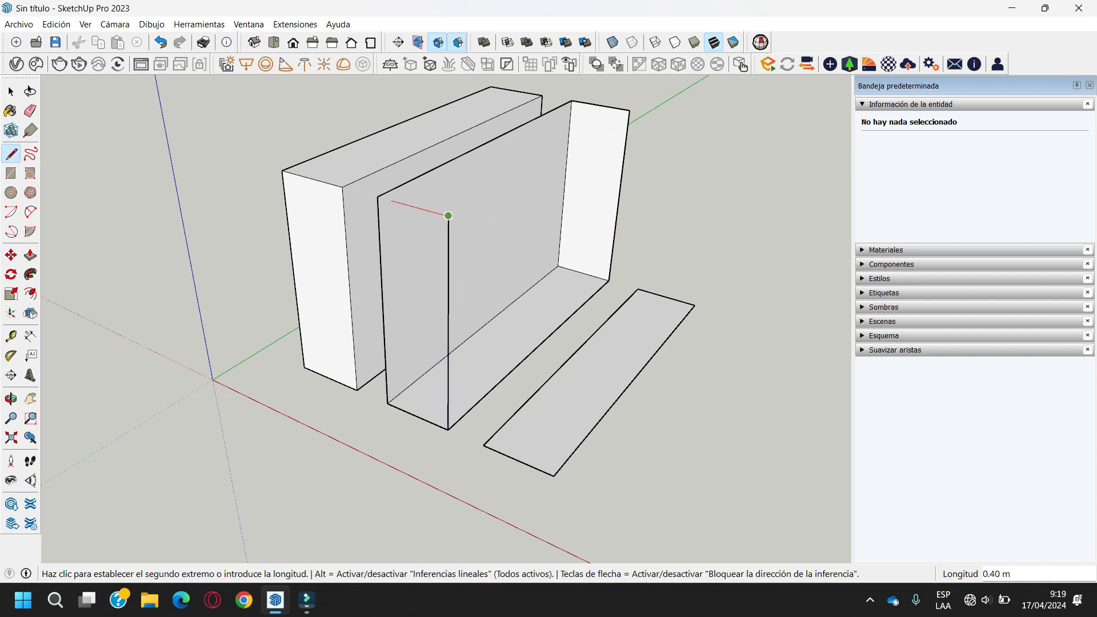
{"action": "left_click", "coordinate": [377, 197]}
{"action": "left_click", "coordinate": [448, 216]}
{"action": "left_click", "coordinate": [629, 109]}
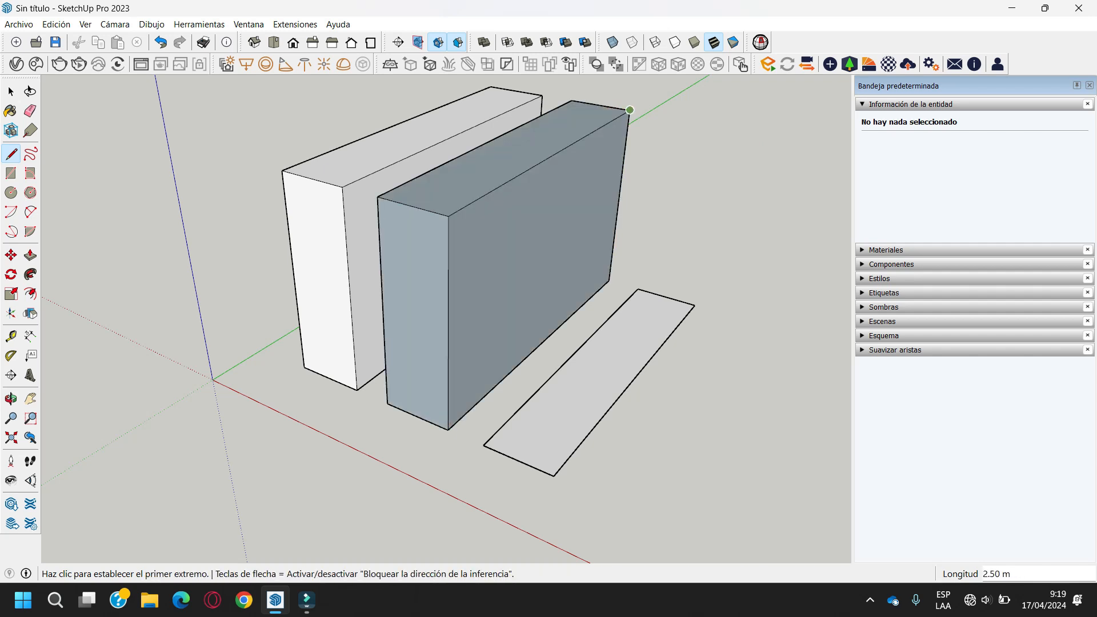
Select all six faces of the middle box, including the bottom, and reverse them
{"action": "key", "text": "space"}
{"action": "left_click", "coordinate": [494, 283]}
{"action": "middle_click_drag", "start_coordinate": [494, 283], "coordinate": [634, 337]}
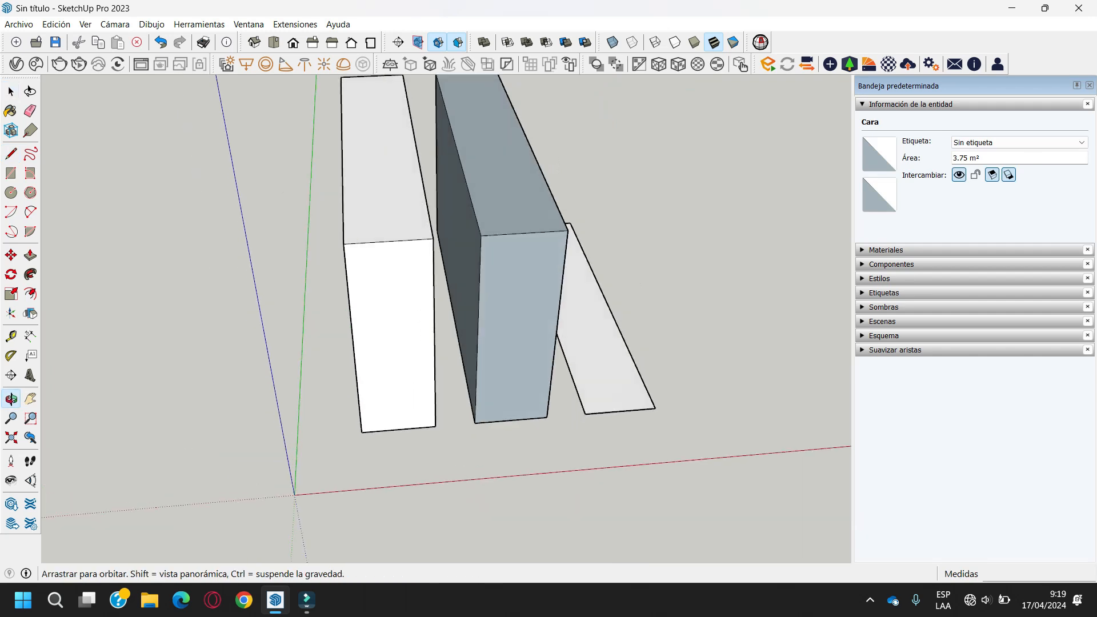
{"action": "left_click", "coordinate": [518, 320], "text": "shift"}
{"action": "left_click", "coordinate": [509, 200], "text": "shift"}
{"action": "left_click", "coordinate": [459, 252], "text": "shift"}
{"action": "middle_click_drag", "start_coordinate": [459, 251], "coordinate": [166, 166]}
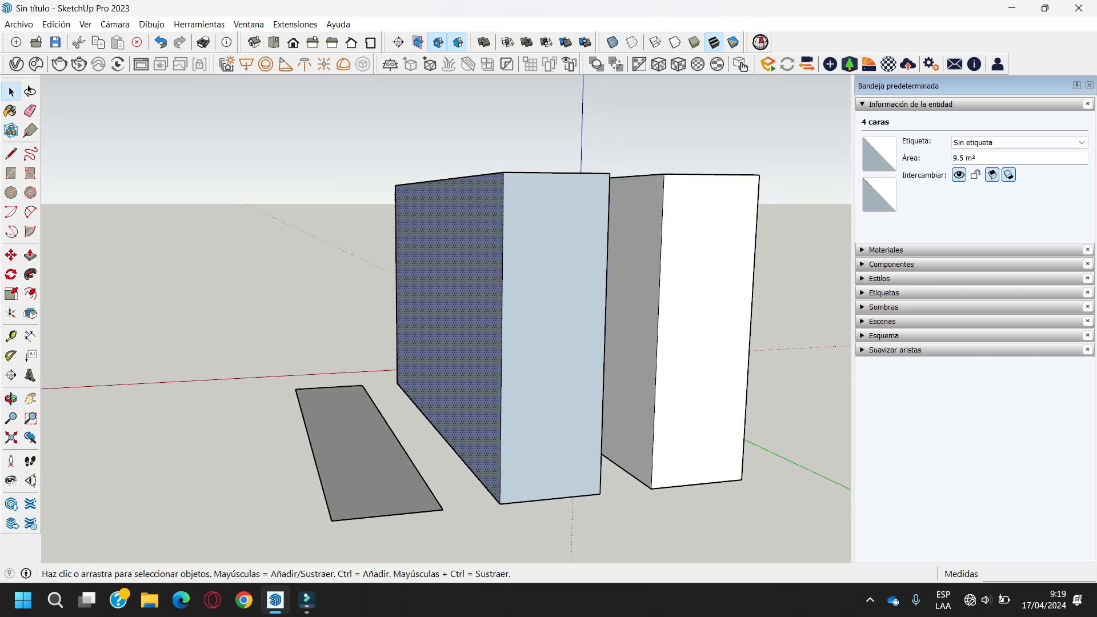
{"action": "left_click", "coordinate": [553, 320], "text": "shift"}
{"action": "middle_click_drag", "start_coordinate": [553, 320], "coordinate": [534, 189]}
{"action": "left_click", "coordinate": [528, 317], "text": "shift"}
{"action": "right_click", "coordinate": [560, 199]}
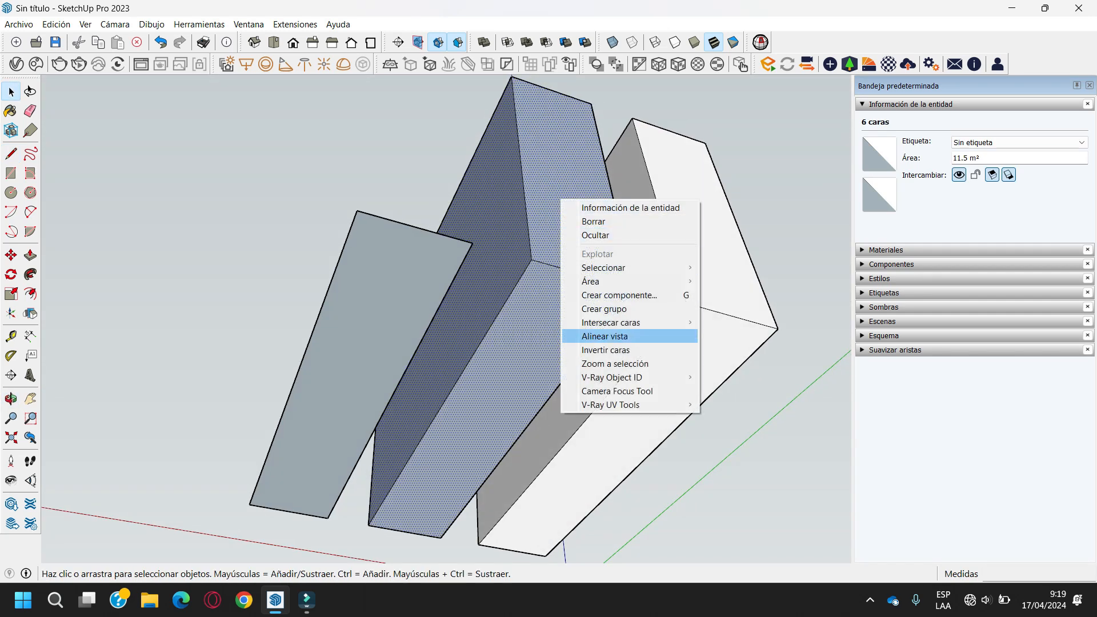
{"action": "left_click", "coordinate": [607, 351]}
Select all the geometry of the middle box and make it a group
{"action": "middle_click_drag", "start_coordinate": [607, 350], "coordinate": [783, 515]}
{"action": "middle_click_drag", "start_coordinate": [514, 423], "coordinate": [531, 394]}
{"action": "triple_click", "coordinate": [415, 377]}
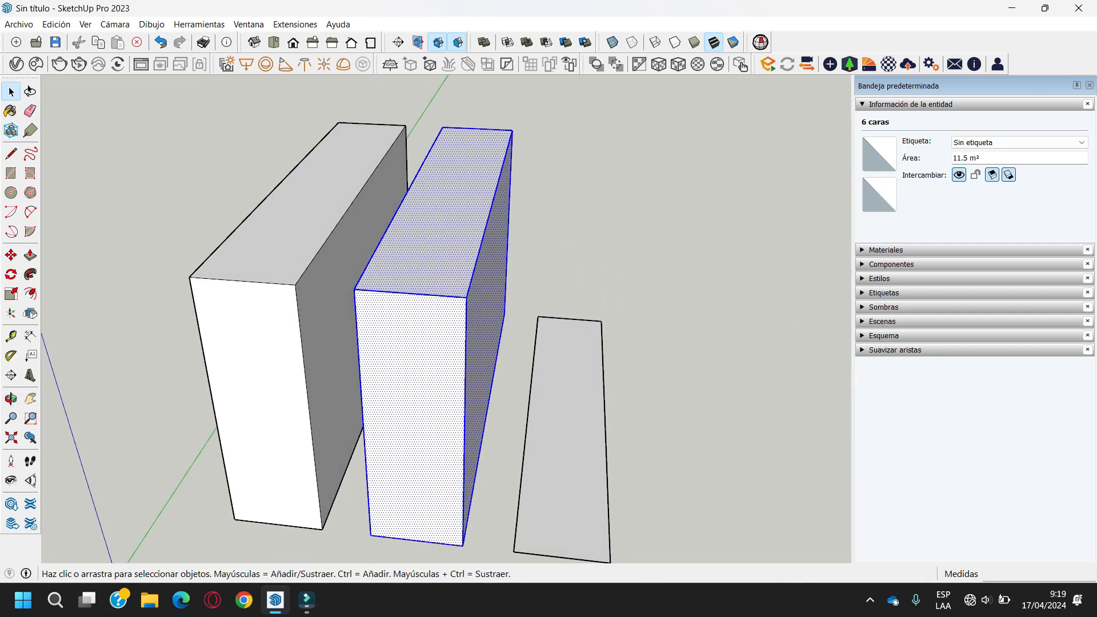
{"action": "right_click", "coordinate": [456, 237]}
{"action": "left_click", "coordinate": [485, 348]}
Push/Pull the third rectangle, farthest from the green axis, upward 3 m
{"action": "scroll", "coordinate": [467, 238], "scroll_direction": "down", "scroll_amount": 2}
{"action": "scroll", "coordinate": [490, 344], "scroll_direction": "down", "scroll_amount": 1}
{"action": "middle_click_drag", "start_coordinate": [489, 344], "coordinate": [400, 337]}
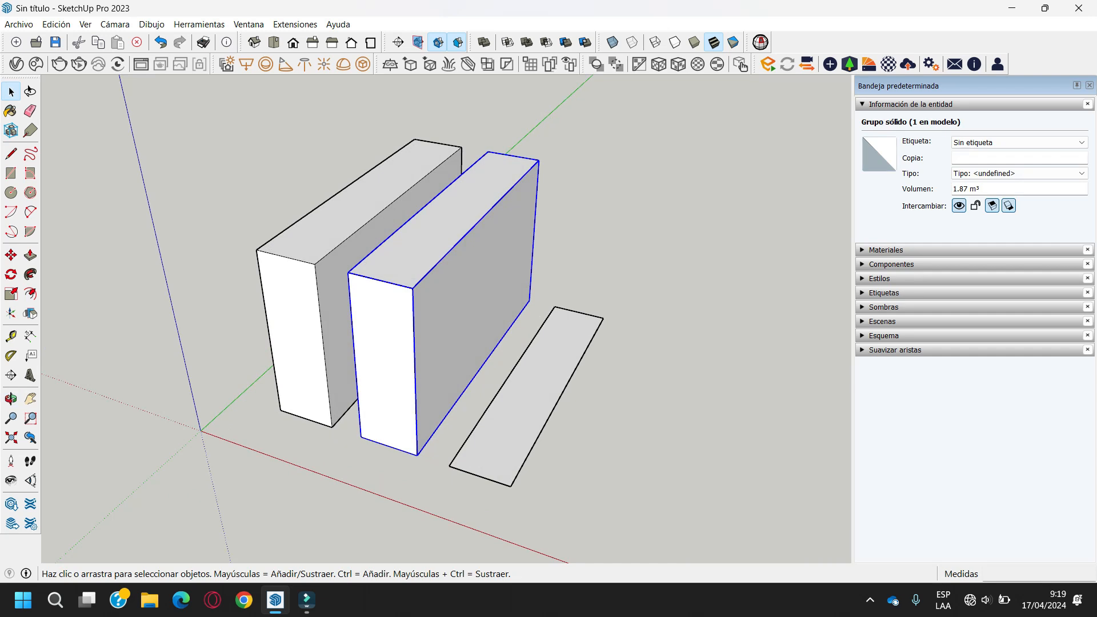
{"action": "scroll", "coordinate": [514, 343], "scroll_direction": "down", "scroll_amount": 2}
{"action": "middle_click_drag", "start_coordinate": [515, 342], "coordinate": [557, 384]}
{"action": "scroll", "coordinate": [485, 349], "scroll_direction": "up", "scroll_amount": 2}
{"action": "left_click", "coordinate": [515, 357]}
{"action": "scroll", "coordinate": [557, 395], "scroll_direction": "down", "scroll_amount": 2}
{"action": "scroll", "coordinate": [538, 371], "scroll_direction": "up", "scroll_amount": 2}
{"action": "key", "text": "p"}
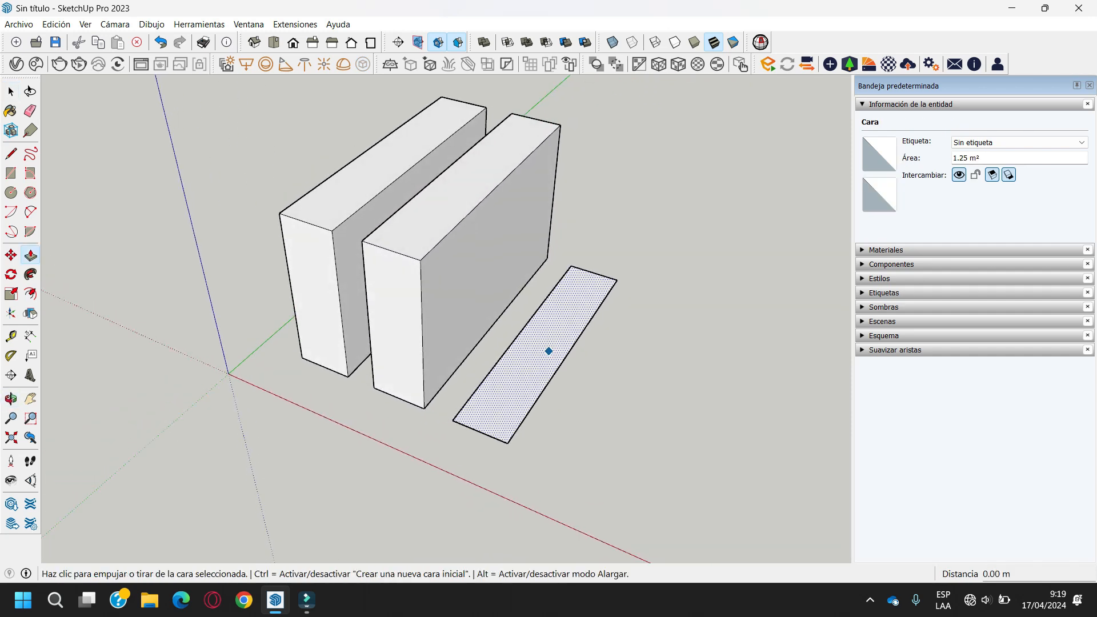
{"action": "left_click", "coordinate": [543, 352]}
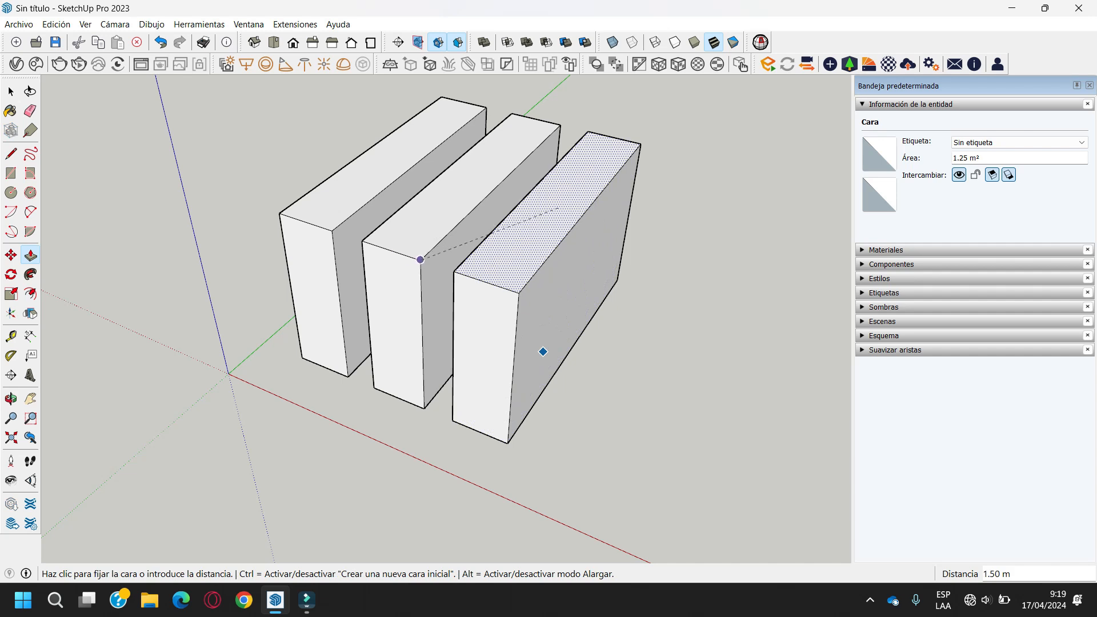
{"action": "type", "text": "3"}
{"action": "key", "text": "Return"}
Select all the geometry of the 3 m tall box and make it a group
{"action": "scroll", "coordinate": [601, 451], "scroll_direction": "down", "scroll_amount": 3}
{"action": "scroll", "coordinate": [537, 357], "scroll_direction": "down", "scroll_amount": 2}
{"action": "middle_click_drag", "start_coordinate": [537, 357], "coordinate": [612, 320]}
{"action": "key", "text": "space"}
{"action": "triple_click", "coordinate": [548, 247]}
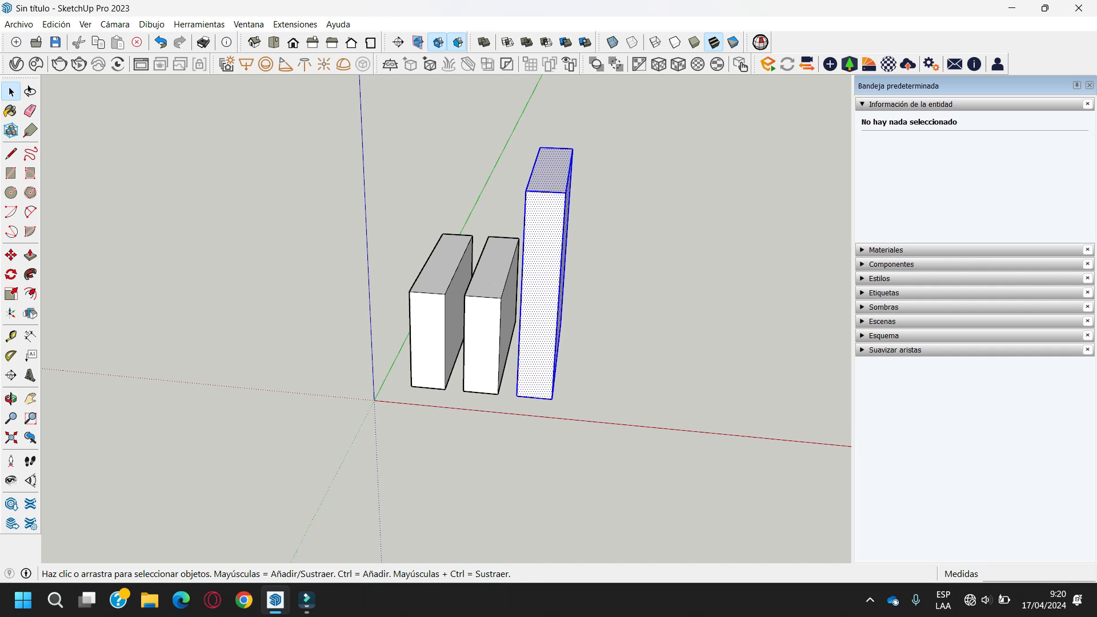
{"action": "right_click", "coordinate": [548, 247]}
{"action": "left_click", "coordinate": [590, 355]}
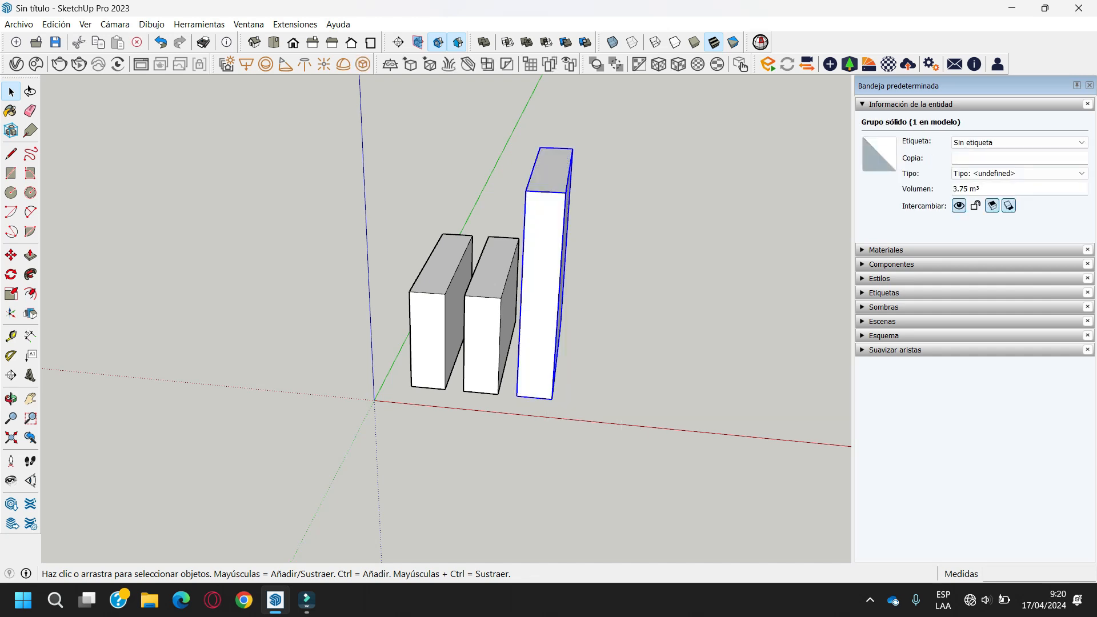
Move the middle box by its bottom corner onto the matching top corner of the first box, stacking the two
{"action": "middle_click_drag", "start_coordinate": [577, 326], "coordinate": [514, 328]}
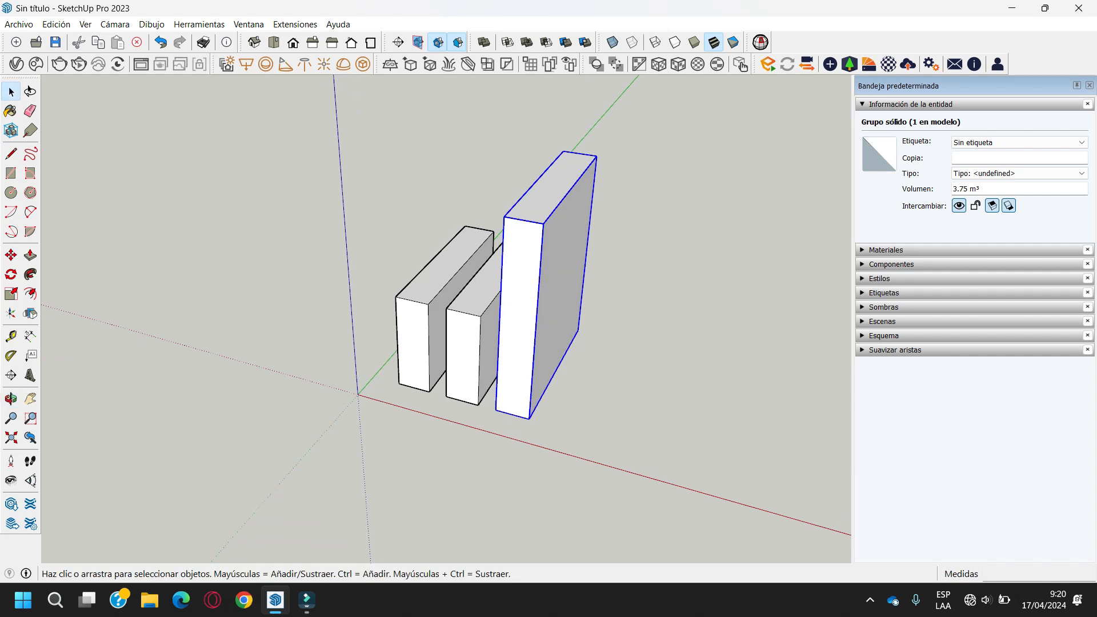
{"action": "mouse_move", "coordinate": [303, 277]}
{"action": "middle_mouse_down"}
{"action": "mouse_move", "coordinate": [380, 275]}
{"action": "mouse_move", "coordinate": [318, 277]}
{"action": "middle_mouse_up"}
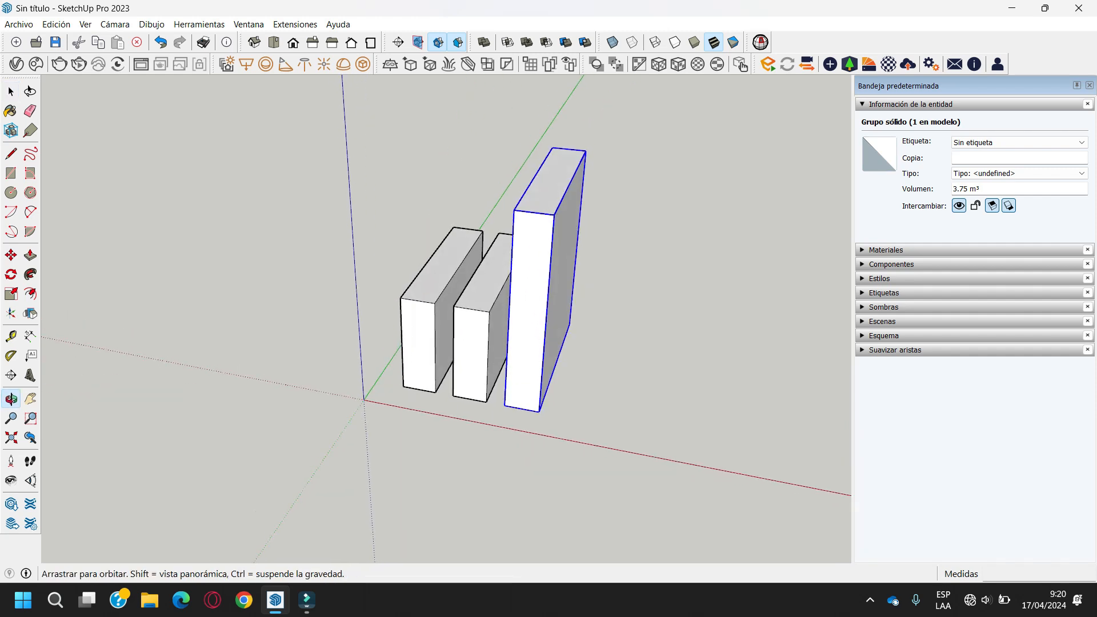
{"action": "scroll", "coordinate": [318, 277], "scroll_direction": "up", "scroll_amount": 1}
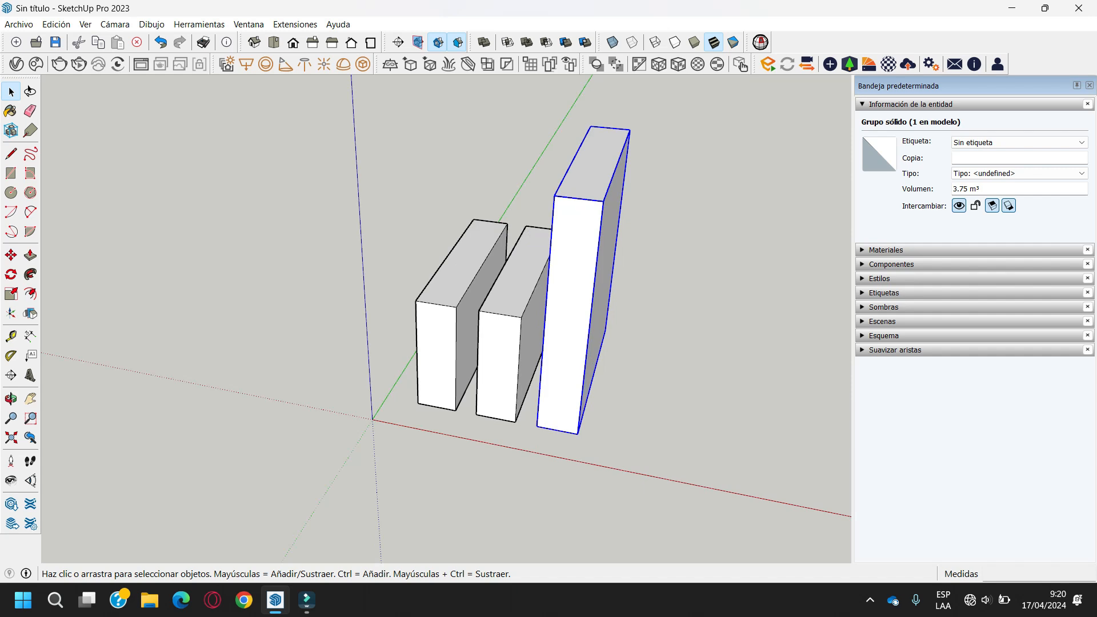
{"action": "left_click", "coordinate": [496, 359]}
{"action": "scroll", "coordinate": [473, 357], "scroll_direction": "up", "scroll_amount": 4}
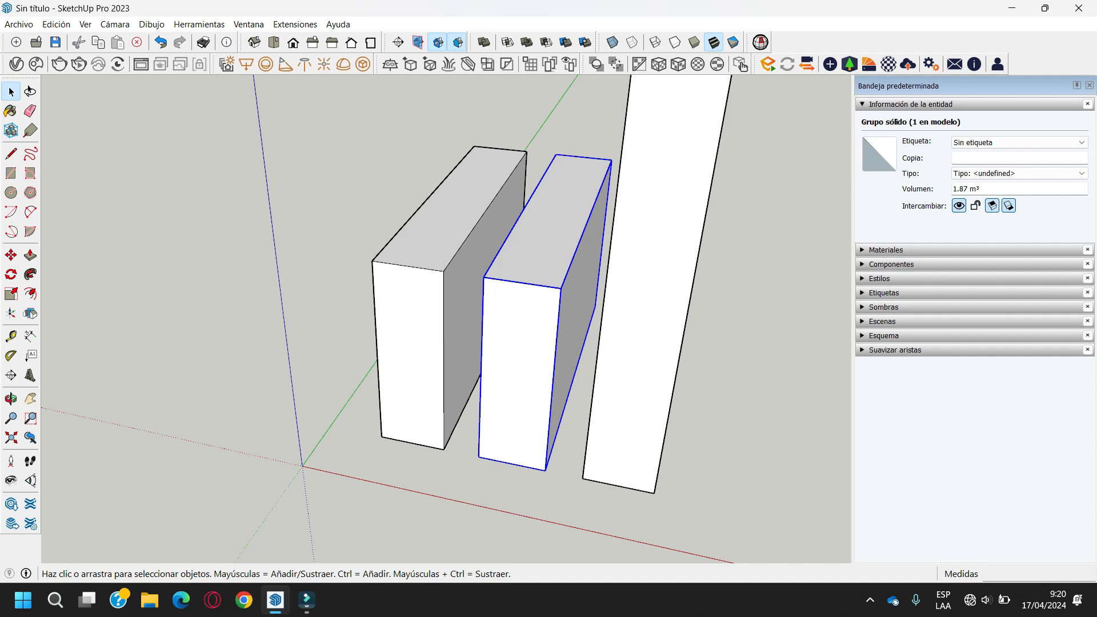
{"action": "key", "text": "m"}
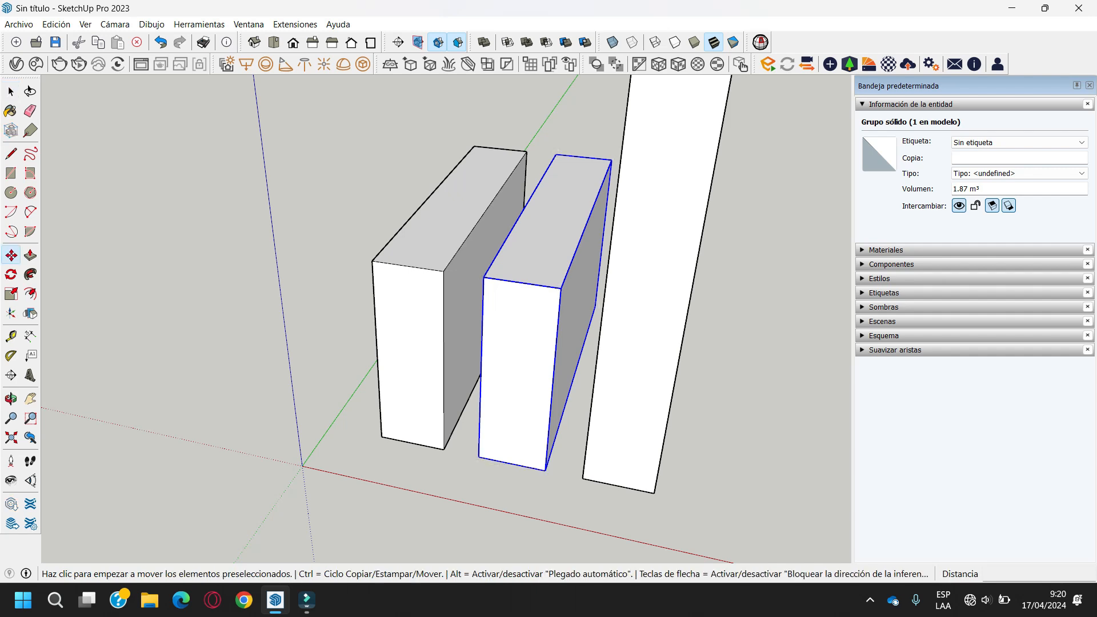
{"action": "left_click", "coordinate": [479, 456]}
{"action": "left_click", "coordinate": [444, 271]}
{"action": "key", "text": "space"}
{"action": "scroll", "coordinate": [547, 386], "scroll_direction": "down", "scroll_amount": 2}
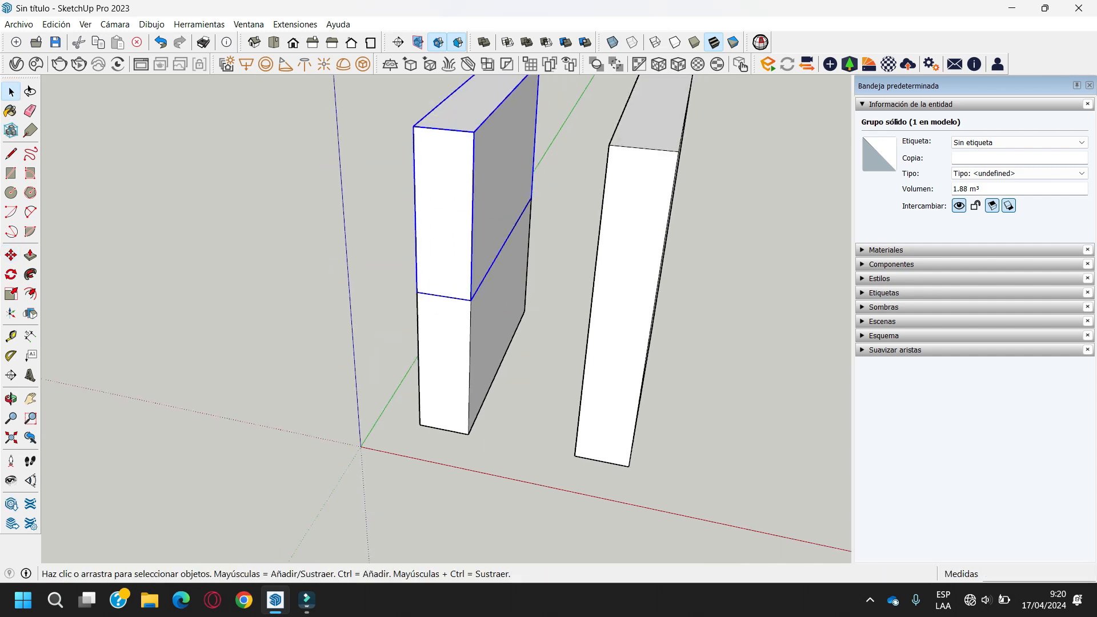
Select the upper and lower stacked boxes in turn to check whether they are separate groups, and clear the selection
{"action": "left_click", "coordinate": [378, 337]}
{"action": "middle_click_drag", "start_coordinate": [400, 326], "coordinate": [325, 230]}
{"action": "scroll", "coordinate": [311, 228], "scroll_direction": "up", "scroll_amount": 1}
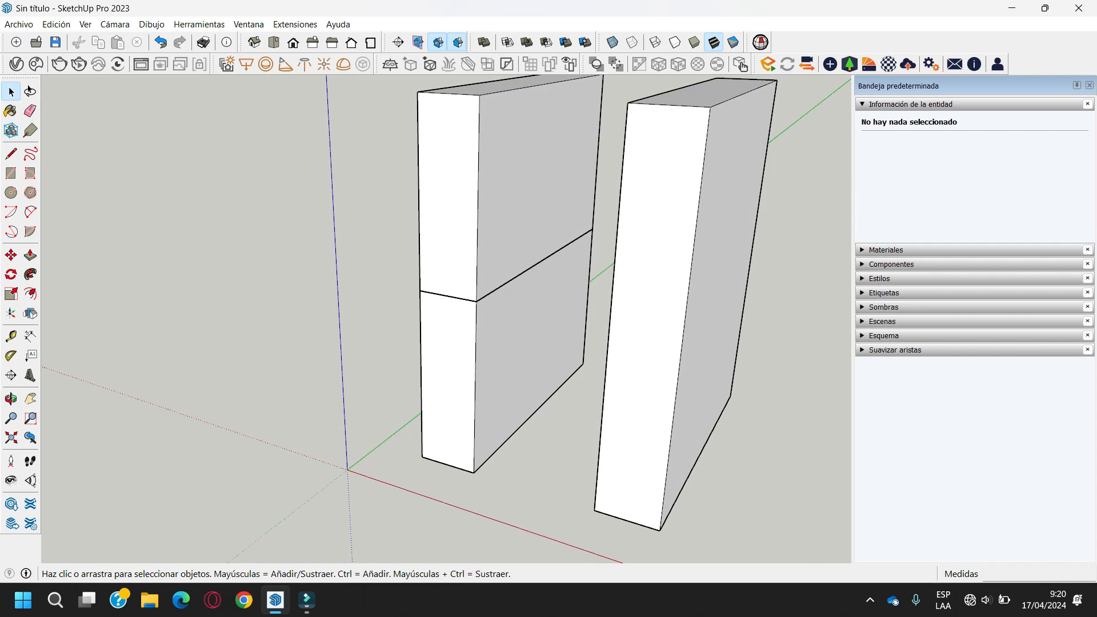
{"action": "left_click", "coordinate": [506, 229]}
{"action": "left_click", "coordinate": [506, 346]}
{"action": "left_click", "coordinate": [377, 343]}
{"action": "left_click", "coordinate": [506, 228]}
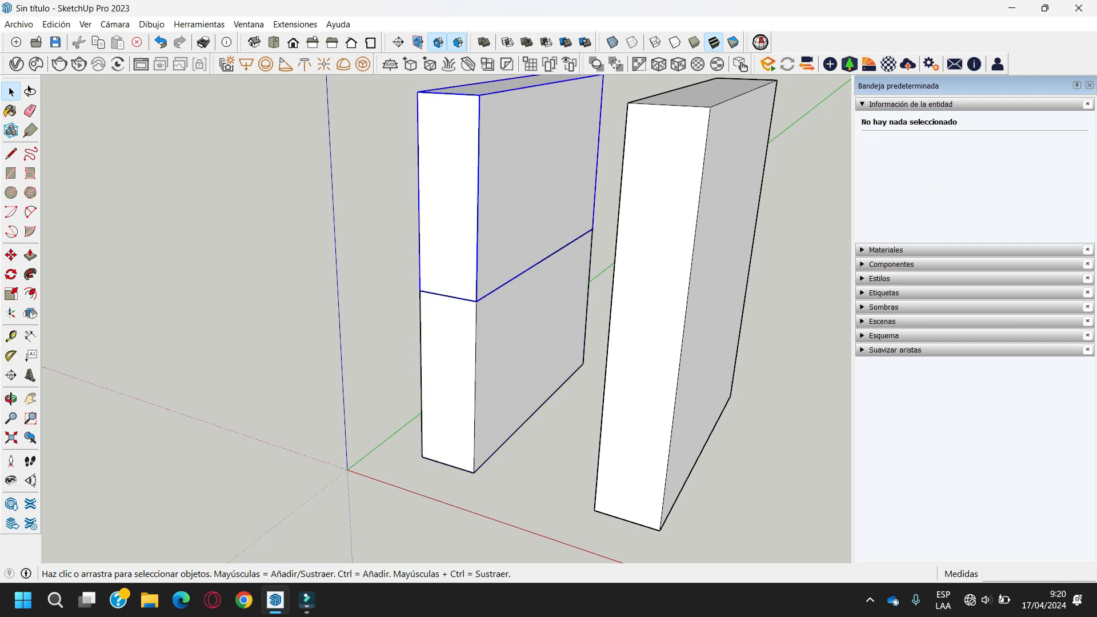
{"action": "left_click", "coordinate": [506, 346]}
{"action": "left_click", "coordinate": [377, 343]}
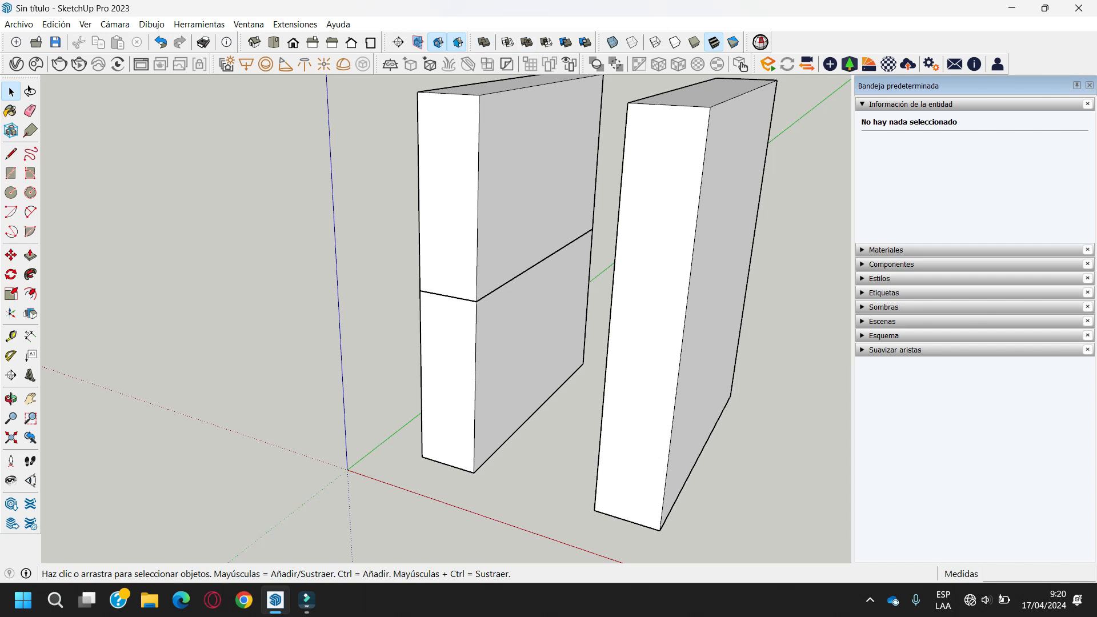
Union the two stacked boxes into a single solid with the Unir solid tool and leave the tool
{"action": "scroll", "coordinate": [471, 393], "scroll_direction": "up", "scroll_amount": 3}
{"action": "scroll", "coordinate": [504, 482], "scroll_direction": "down", "scroll_amount": 2}
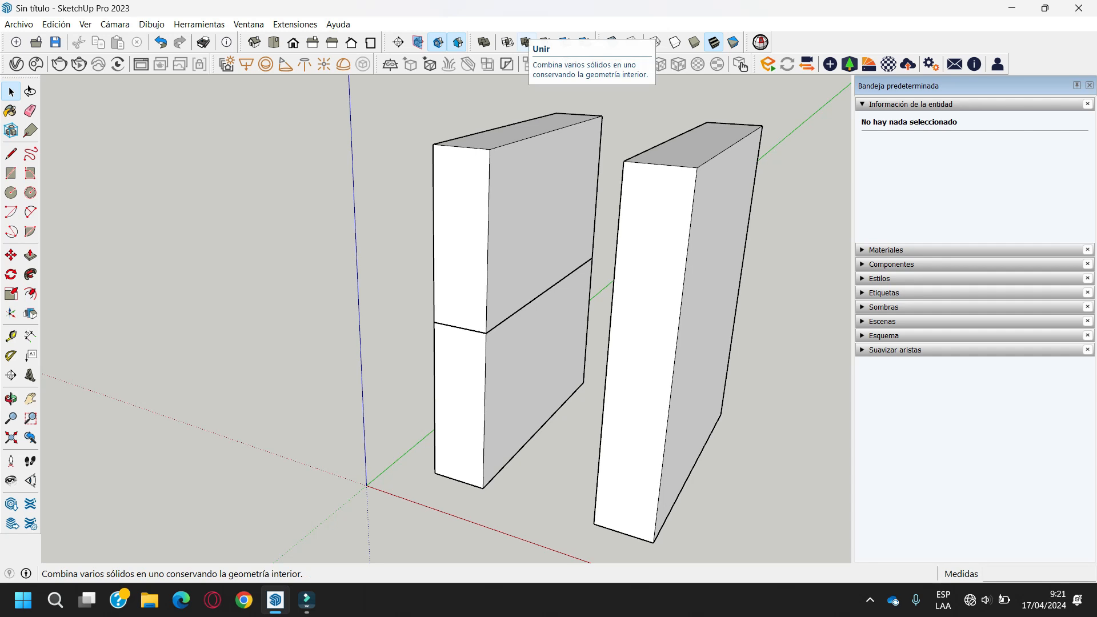
{"action": "left_click", "coordinate": [526, 42]}
{"action": "left_click", "coordinate": [509, 286]}
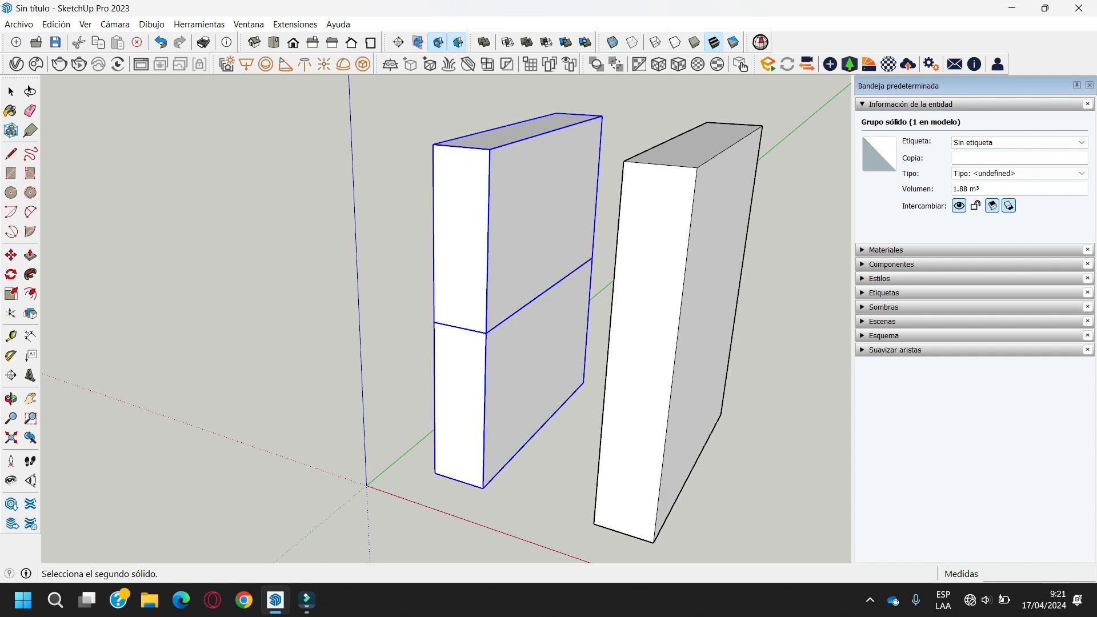
{"action": "left_click", "coordinate": [466, 369]}
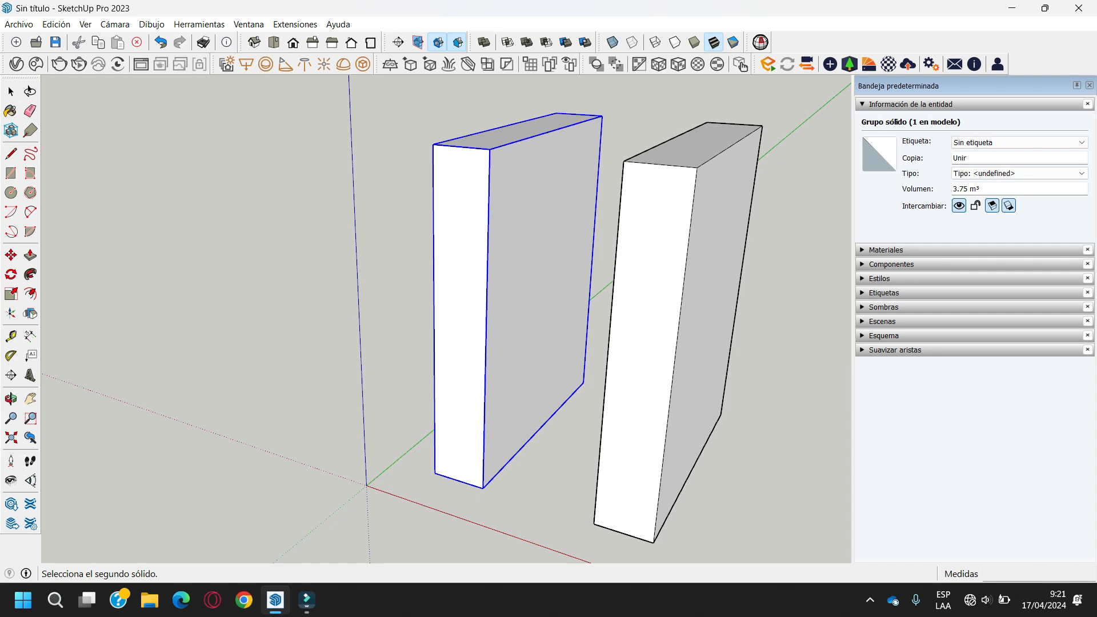
{"action": "key", "text": "Escape"}
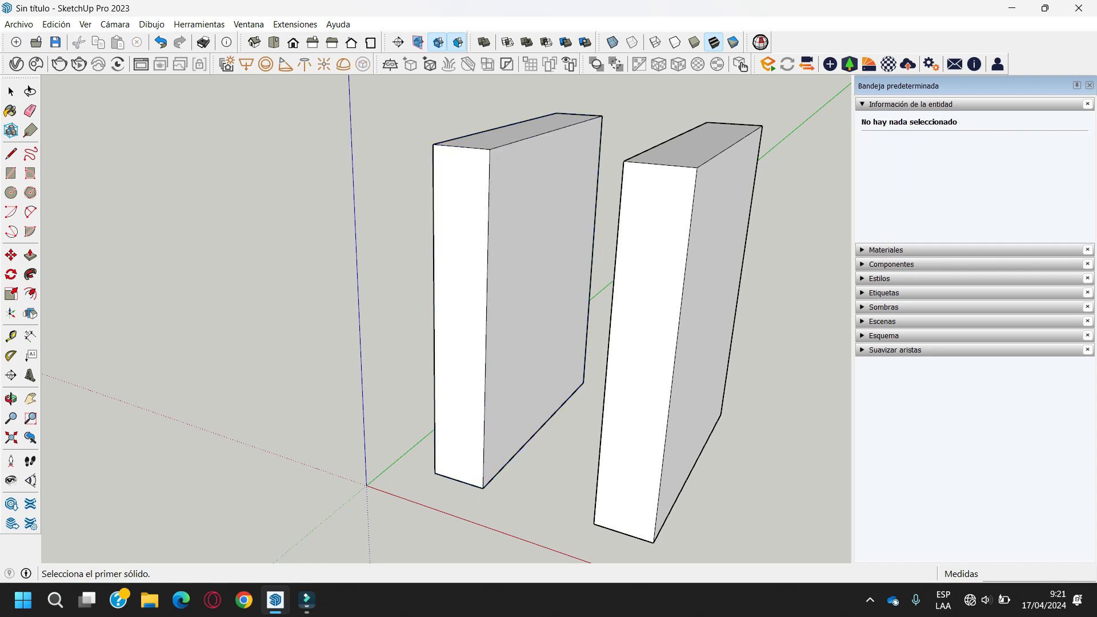
{"action": "key", "text": "space"}
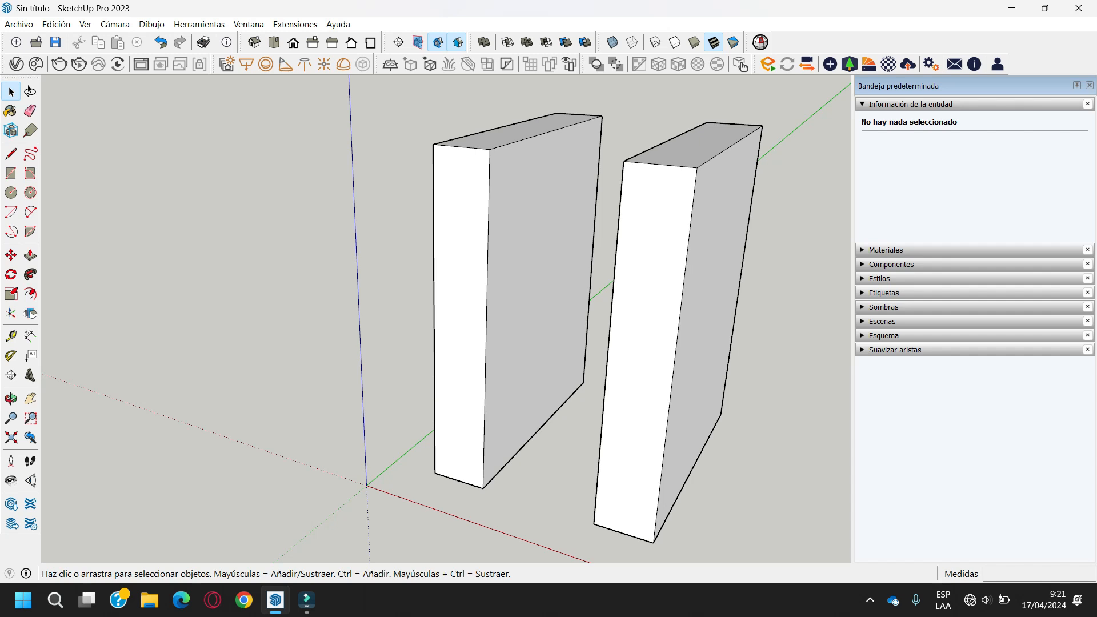
Compare the entity information of the united solid and the 3 m extruded box by selecting each in turn
{"action": "scroll", "coordinate": [277, 248], "scroll_direction": "down", "scroll_amount": 4}
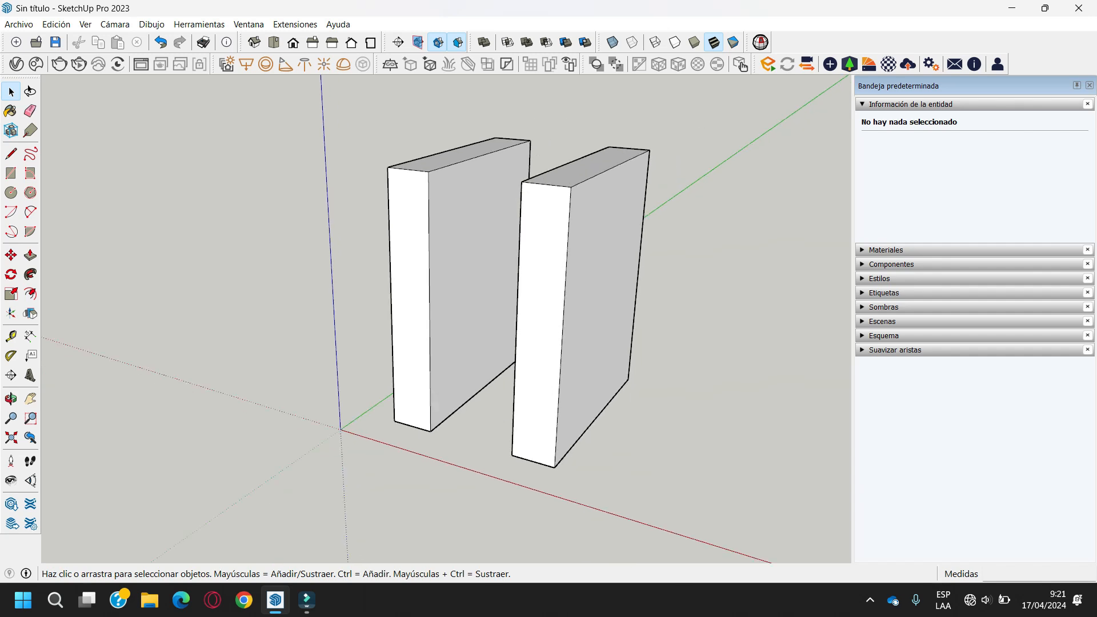
{"action": "scroll", "coordinate": [543, 228], "scroll_direction": "up", "scroll_amount": 4}
{"action": "middle_click_drag", "start_coordinate": [543, 229], "coordinate": [595, 246]}
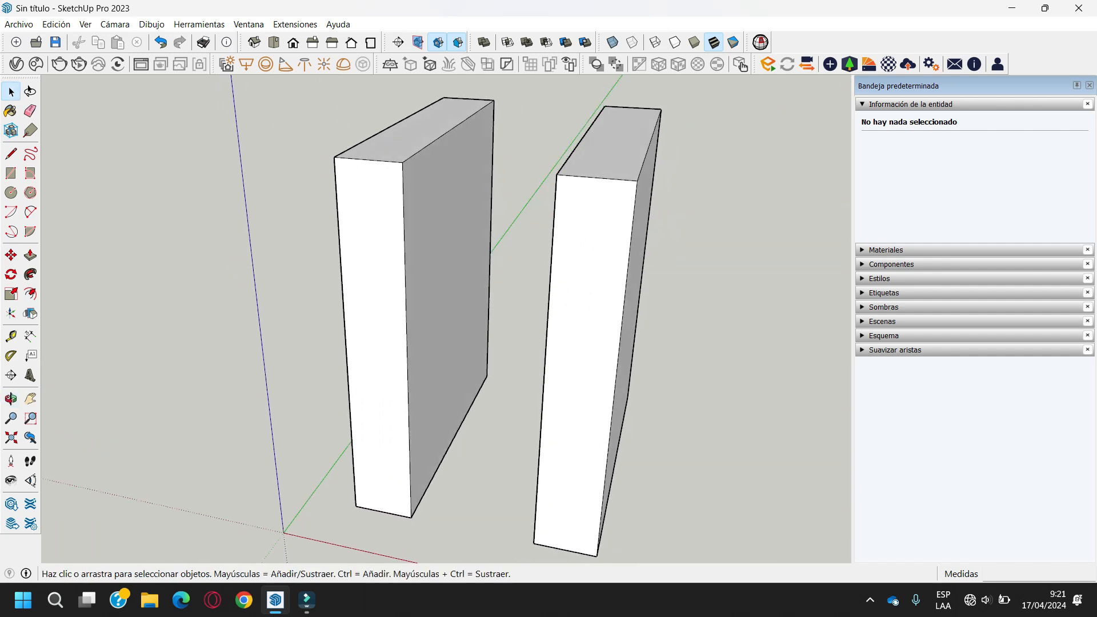
{"action": "left_click", "coordinate": [431, 286]}
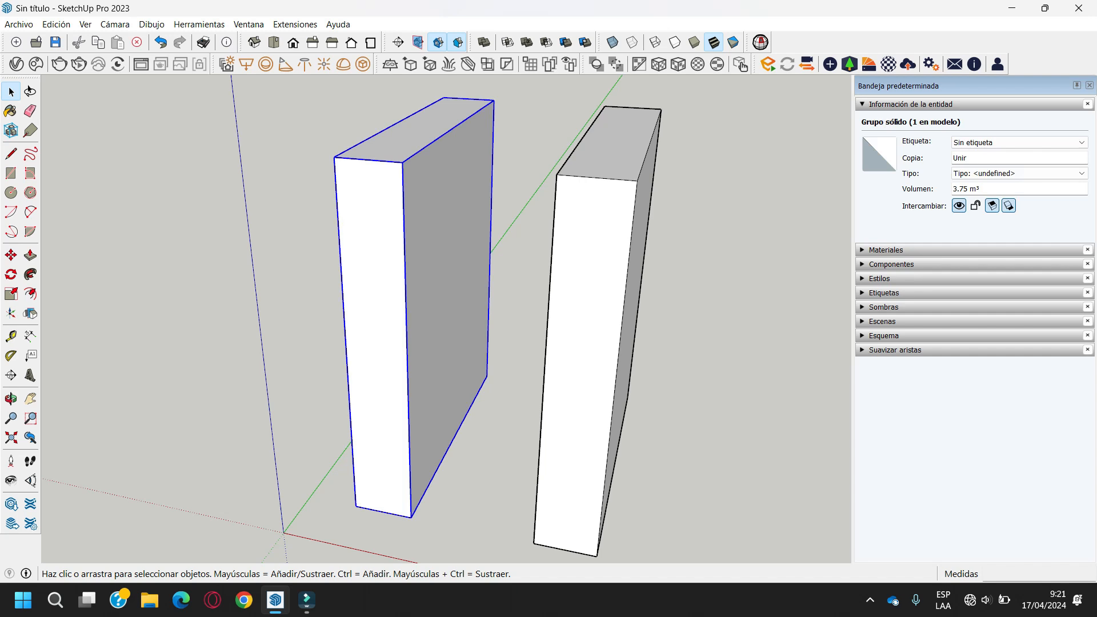
{"action": "scroll", "coordinate": [204, 258], "scroll_direction": "down", "scroll_amount": 3}
{"action": "left_click", "coordinate": [496, 297]}
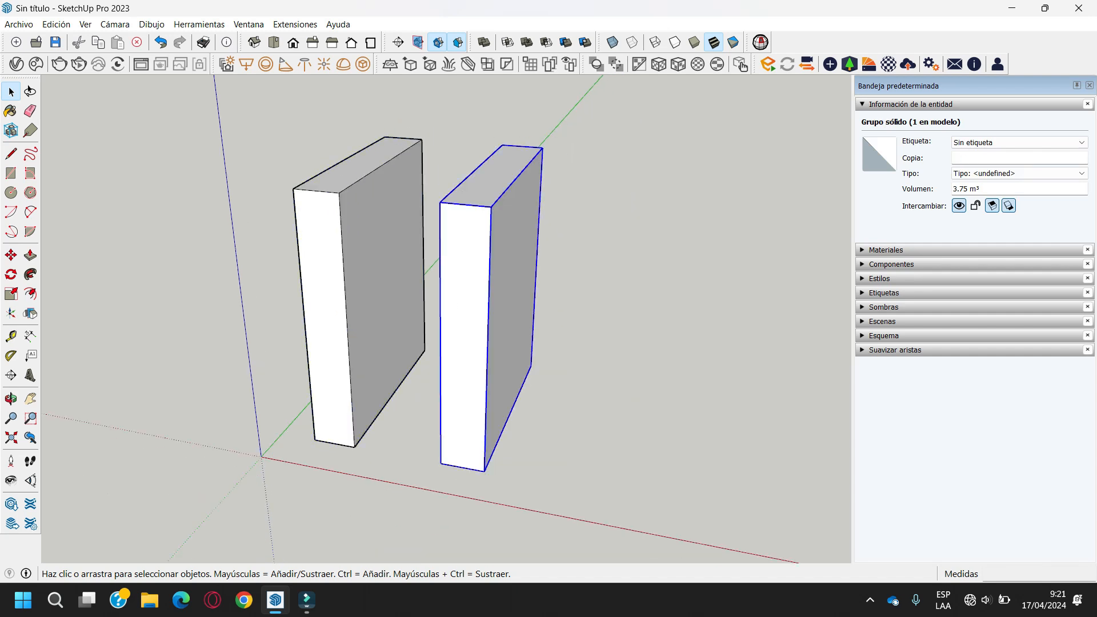
{"action": "left_click", "coordinate": [375, 291]}
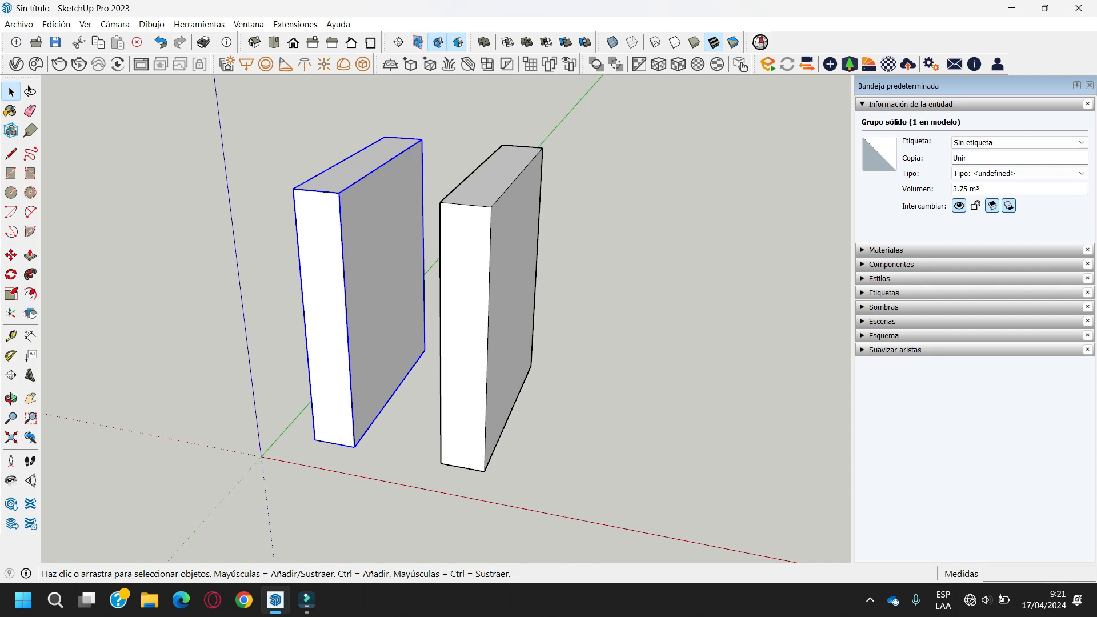
Move the box farther from the origin by its lower front corner onto the nearest bottom corner of the united solid, setting them side by side
{"action": "scroll", "coordinate": [194, 234], "scroll_direction": "up", "scroll_amount": 2}
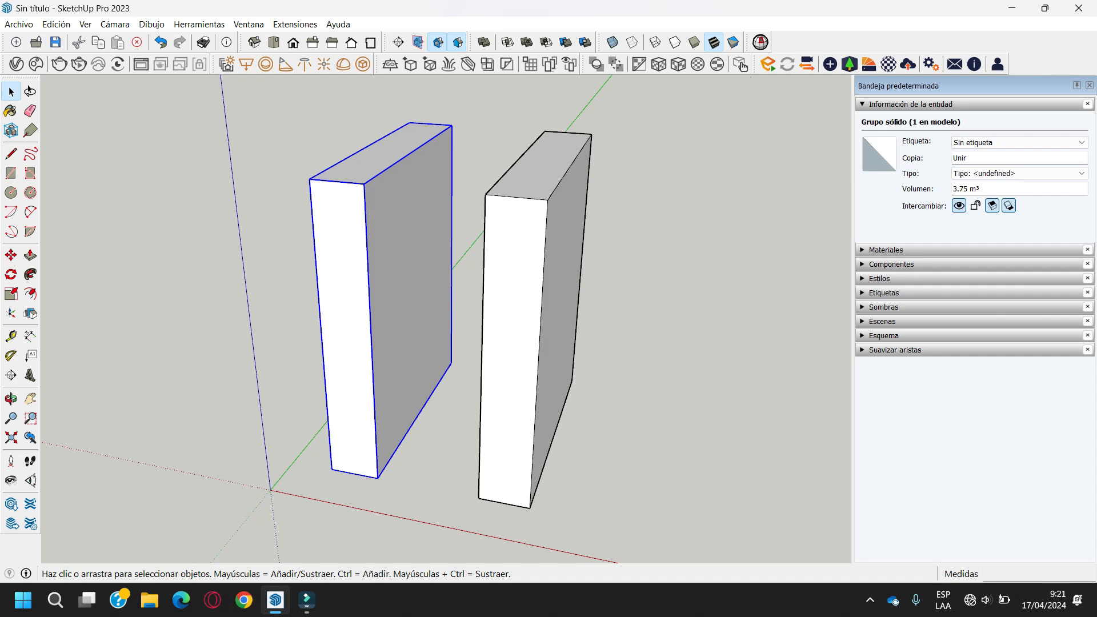
{"action": "left_click", "coordinate": [524, 317]}
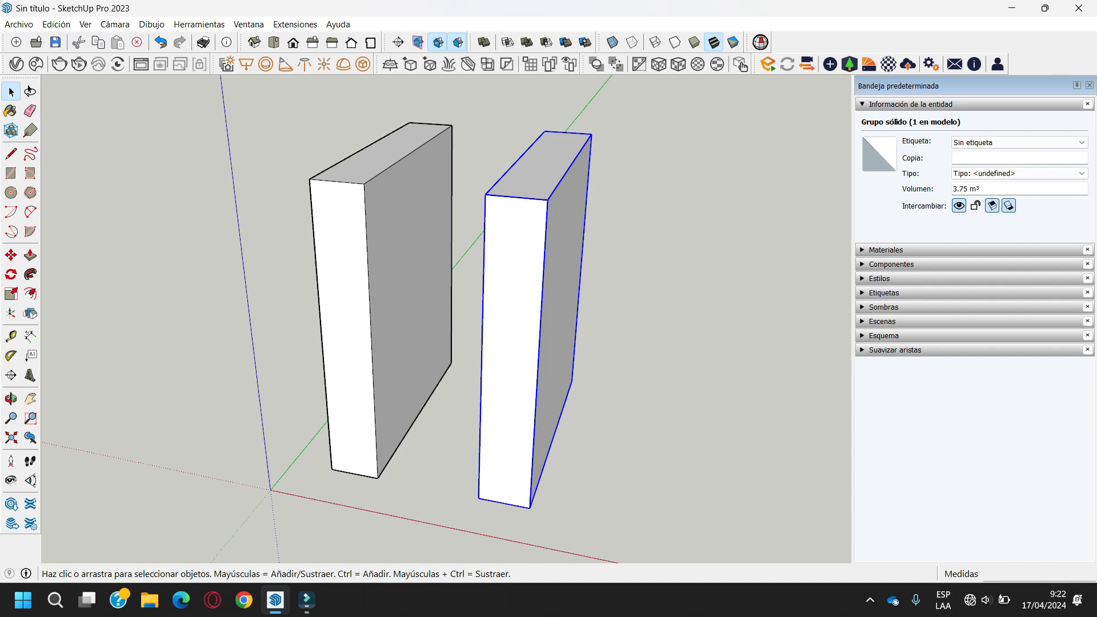
{"action": "key", "text": "m"}
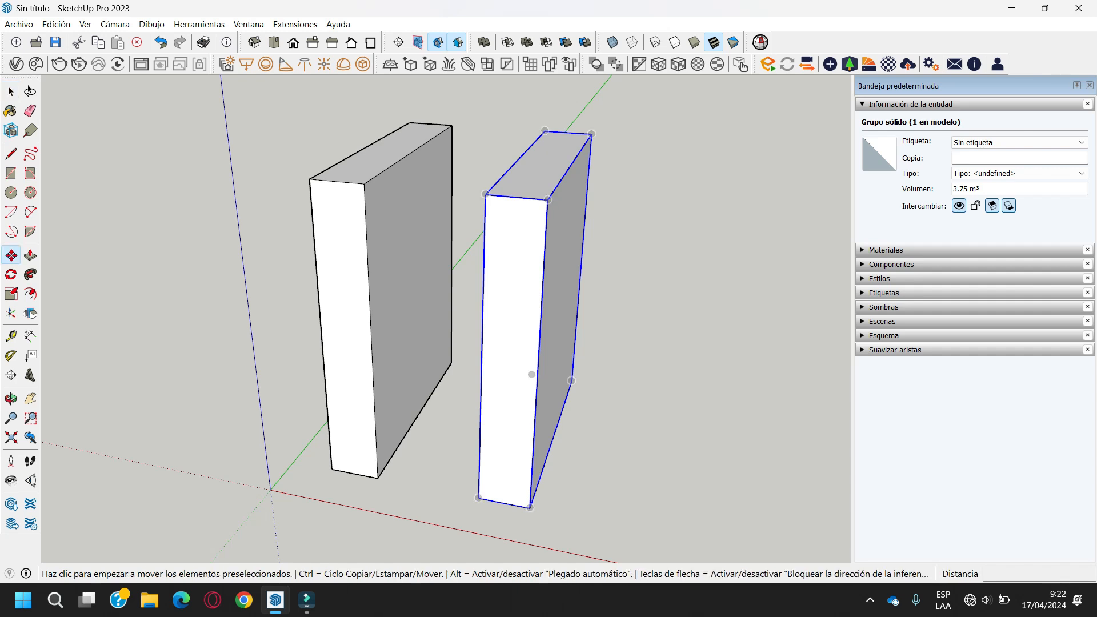
{"action": "left_click", "coordinate": [478, 499]}
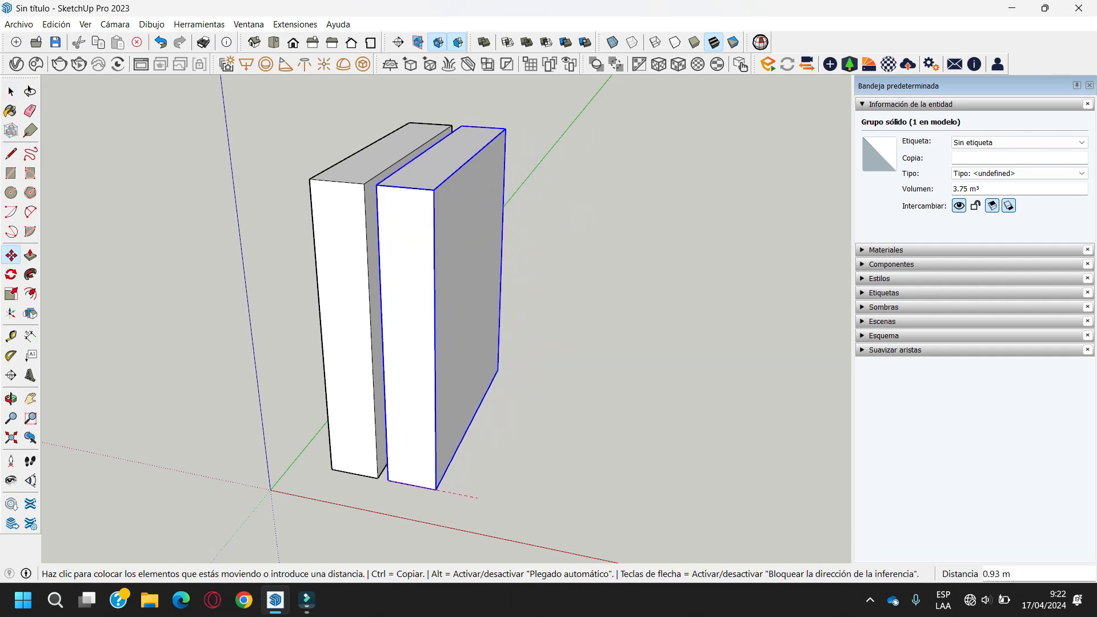
{"action": "left_click", "coordinate": [377, 478]}
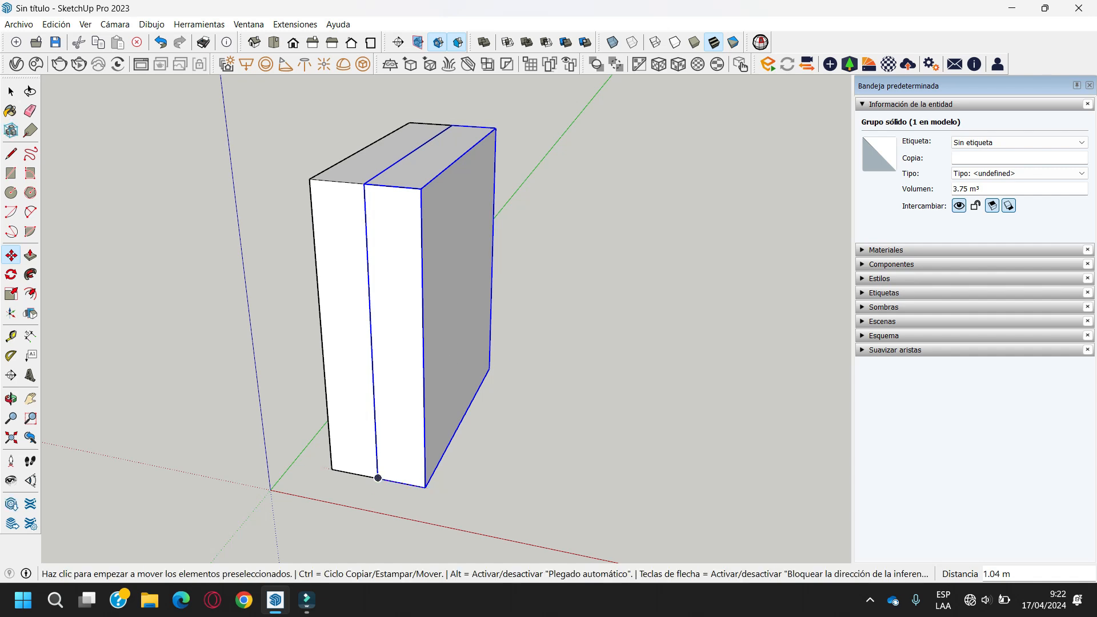
Move the same box 0.4 m along the red axis into the united solid to overlap them, and clear the selection
{"action": "scroll", "coordinate": [378, 478], "scroll_direction": "up", "scroll_amount": 3}
{"action": "scroll", "coordinate": [606, 503], "scroll_direction": "down", "scroll_amount": 3}
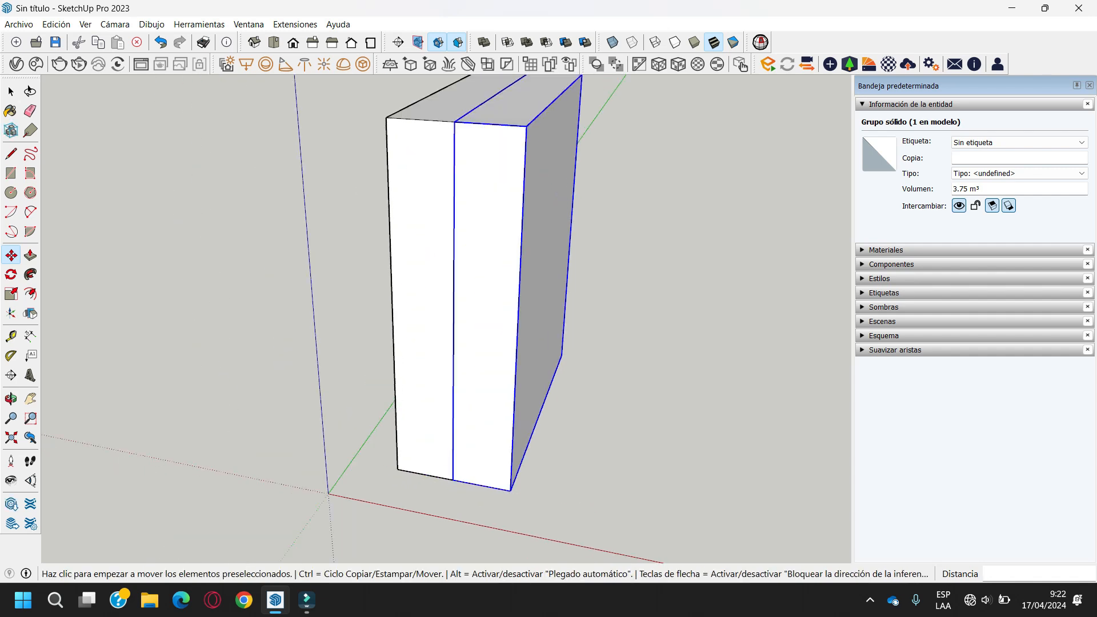
{"action": "scroll", "coordinate": [493, 486], "scroll_direction": "up", "scroll_amount": 2}
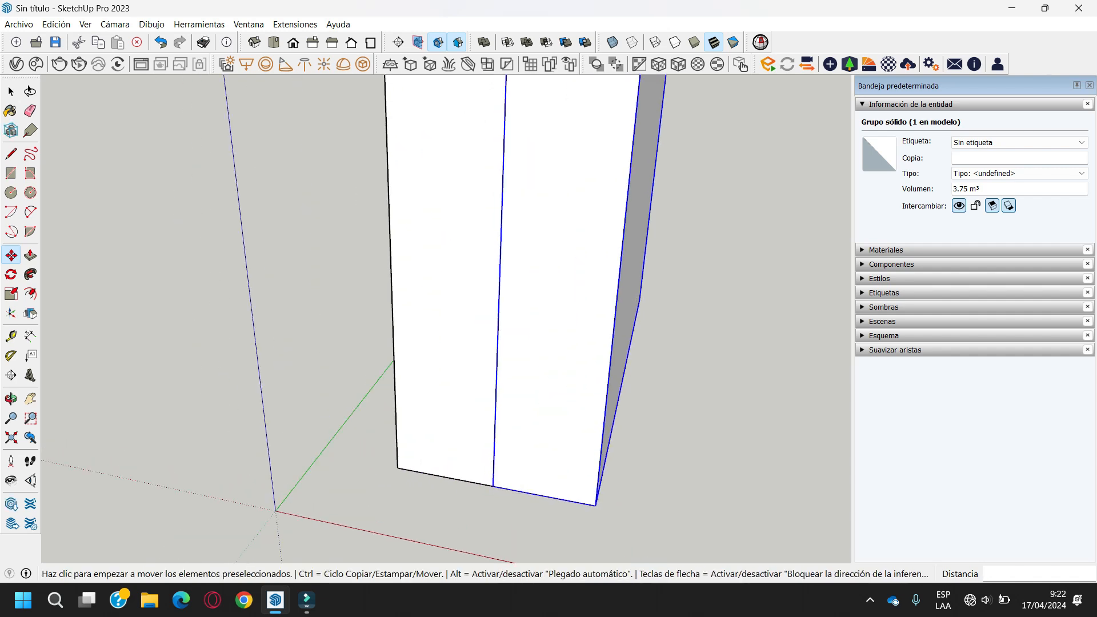
{"action": "left_click", "coordinate": [493, 487]}
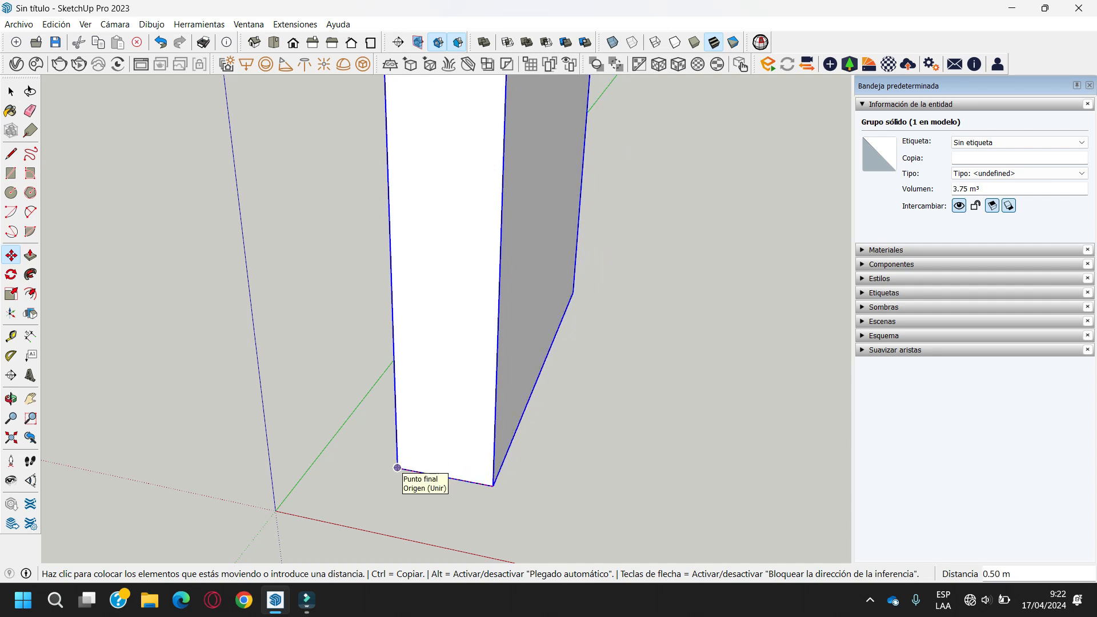
{"action": "type", "text": ".4"}
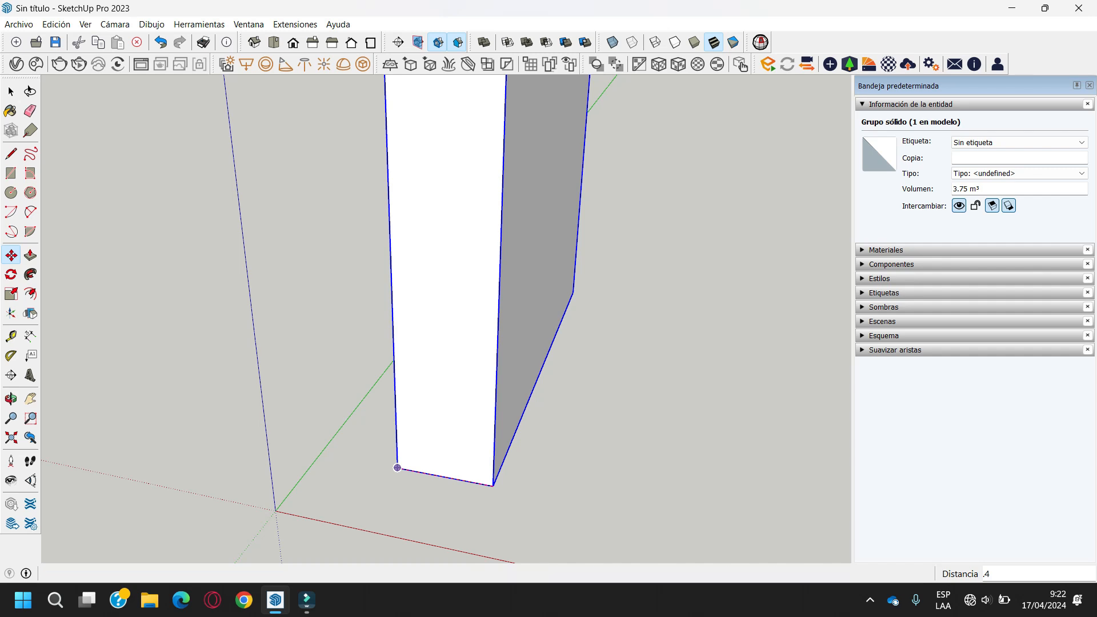
{"action": "key", "text": "Return"}
{"action": "scroll", "coordinate": [399, 463], "scroll_direction": "up", "scroll_amount": 1}
{"action": "middle_click_drag", "start_coordinate": [399, 463], "coordinate": [514, 454]}
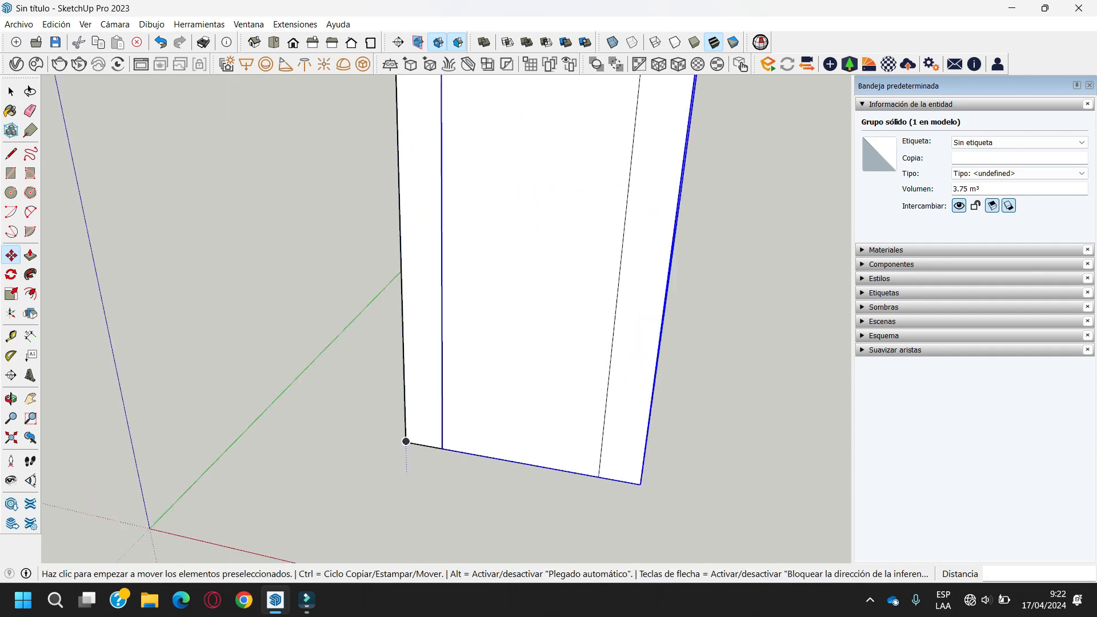
{"action": "key", "text": "space"}
{"action": "left_click", "coordinate": [726, 240]}
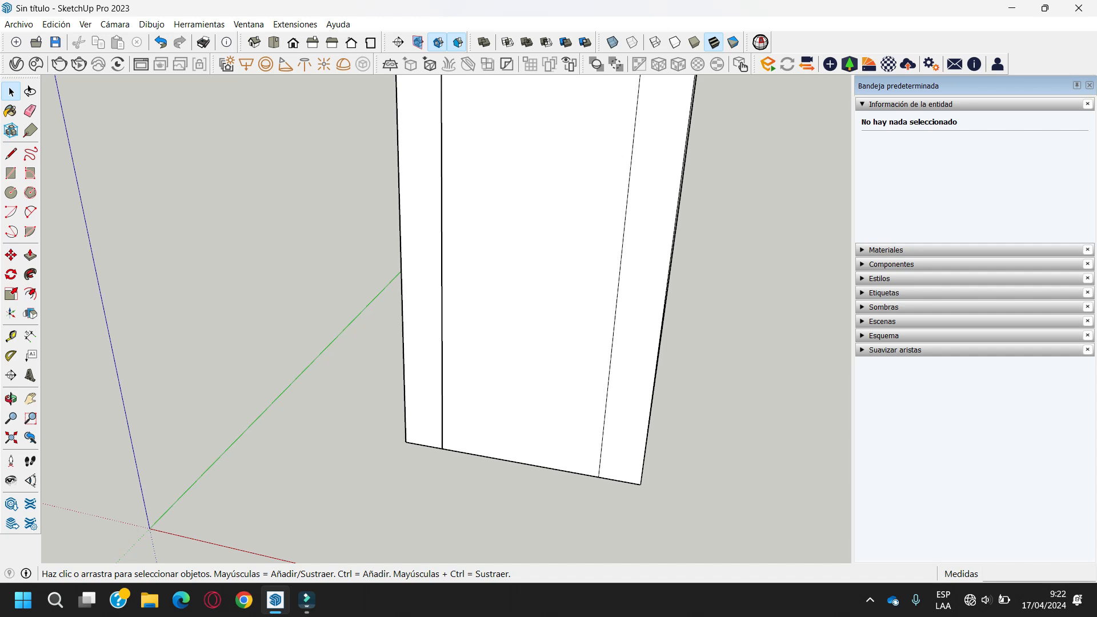
Subtract the moved box from the united solid with the Sustraer solid tool and leave the tool
{"action": "scroll", "coordinate": [478, 492], "scroll_direction": "down", "scroll_amount": 4}
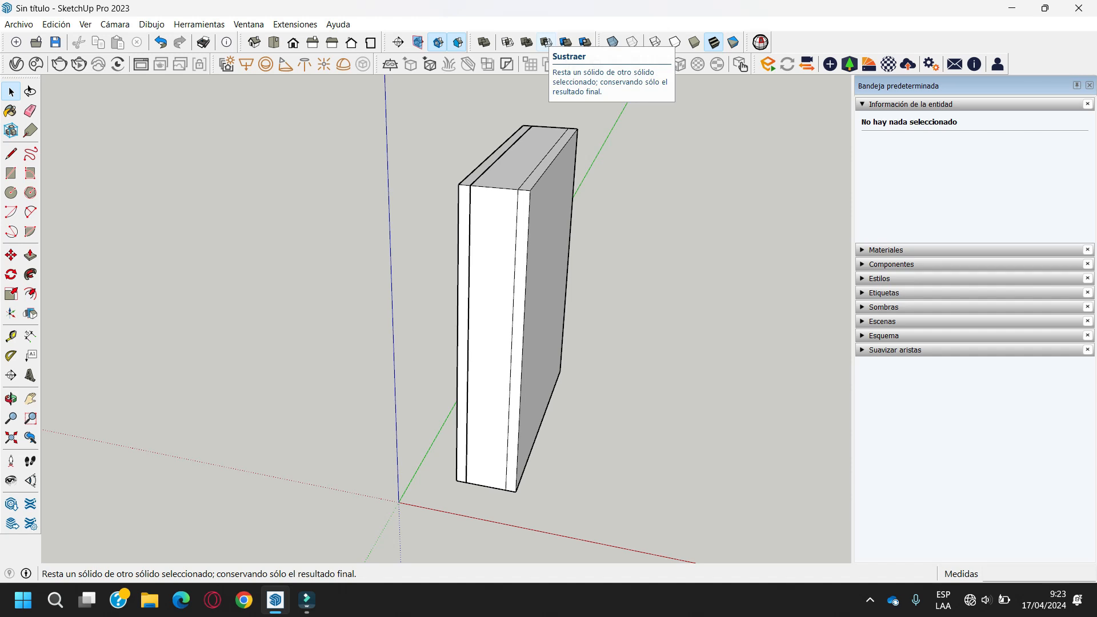
{"action": "left_click", "coordinate": [547, 42]}
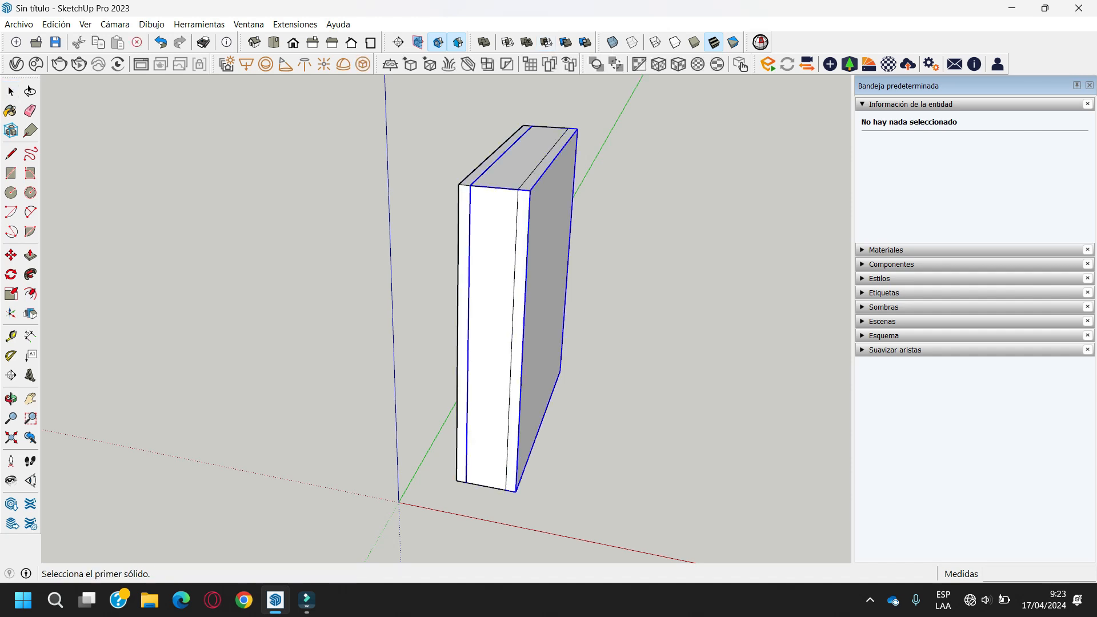
{"action": "scroll", "coordinate": [503, 212], "scroll_direction": "up", "scroll_amount": 2}
{"action": "scroll", "coordinate": [503, 212], "scroll_direction": "up", "scroll_amount": 1}
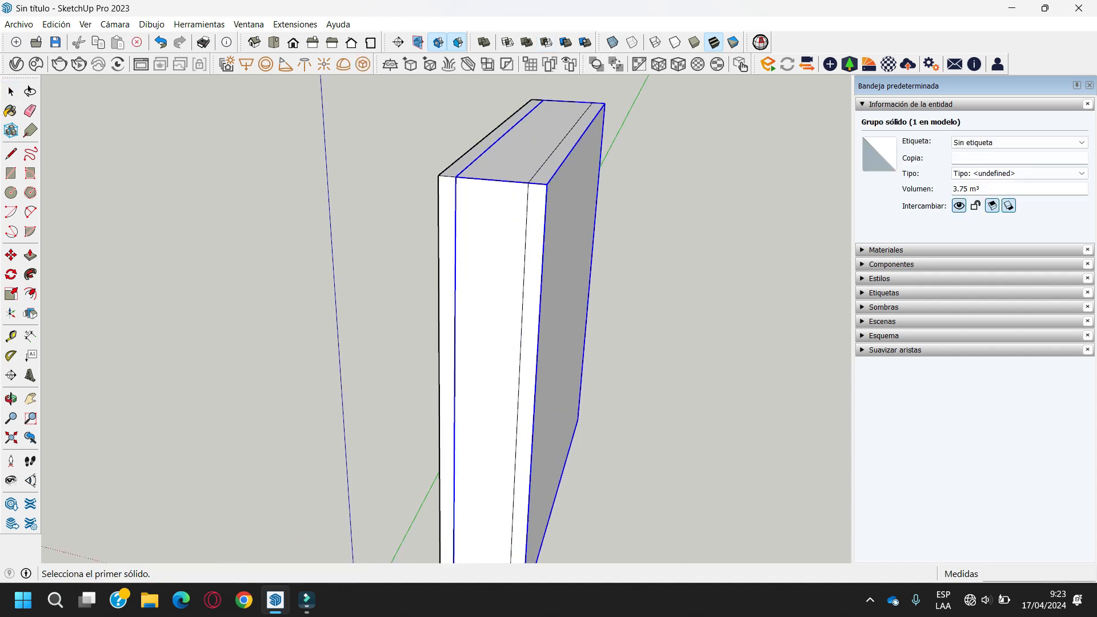
{"action": "scroll", "coordinate": [506, 181], "scroll_direction": "down", "scroll_amount": 1}
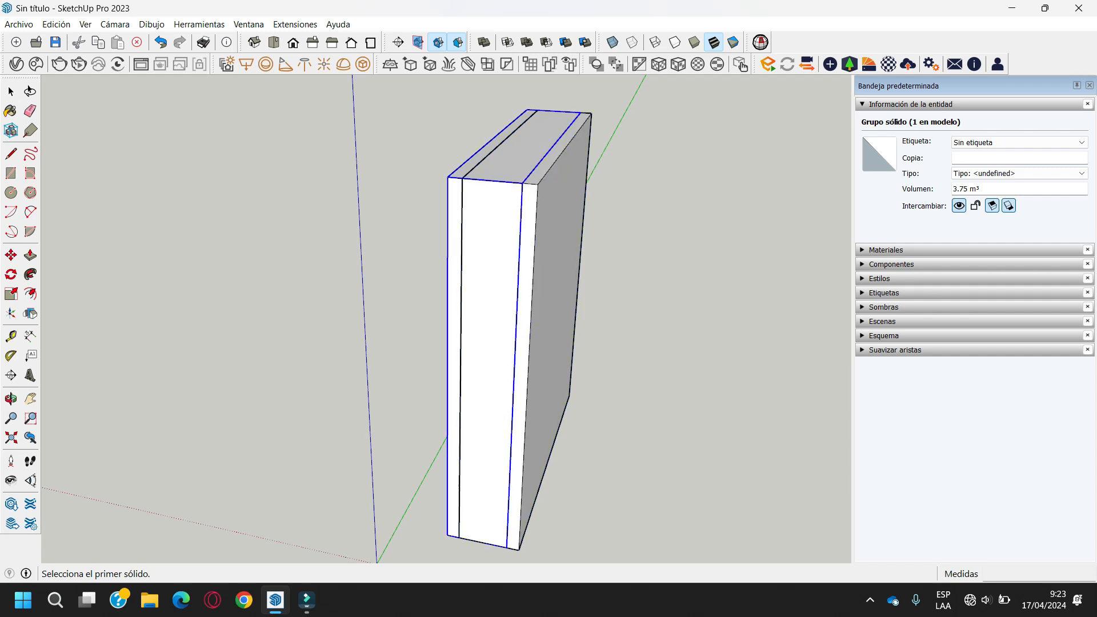
{"action": "left_click", "coordinate": [553, 245]}
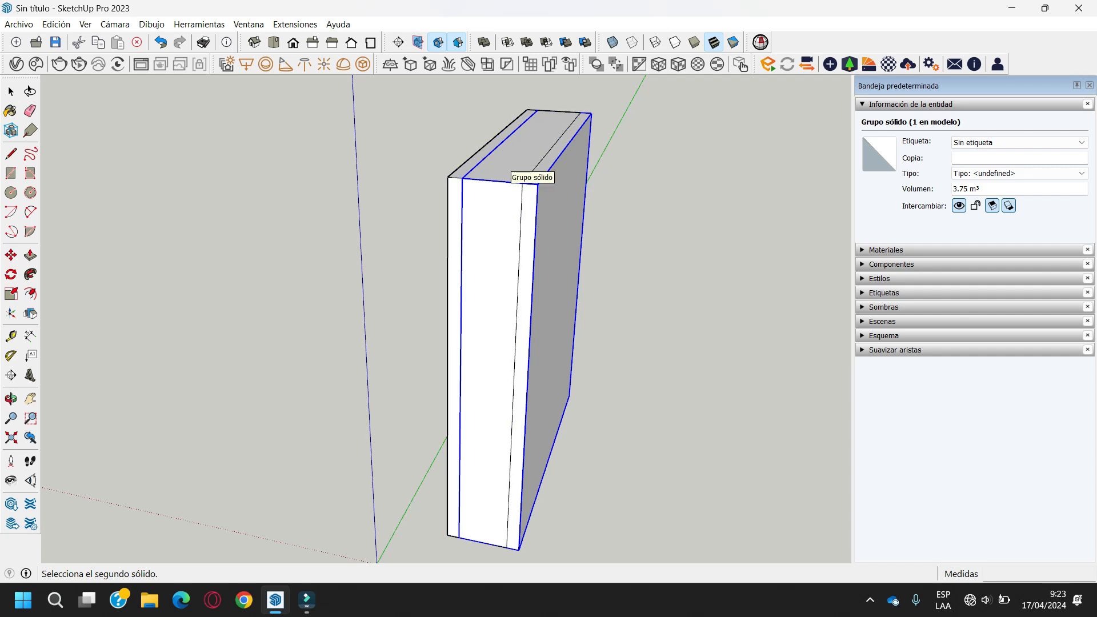
{"action": "left_click", "coordinate": [504, 162]}
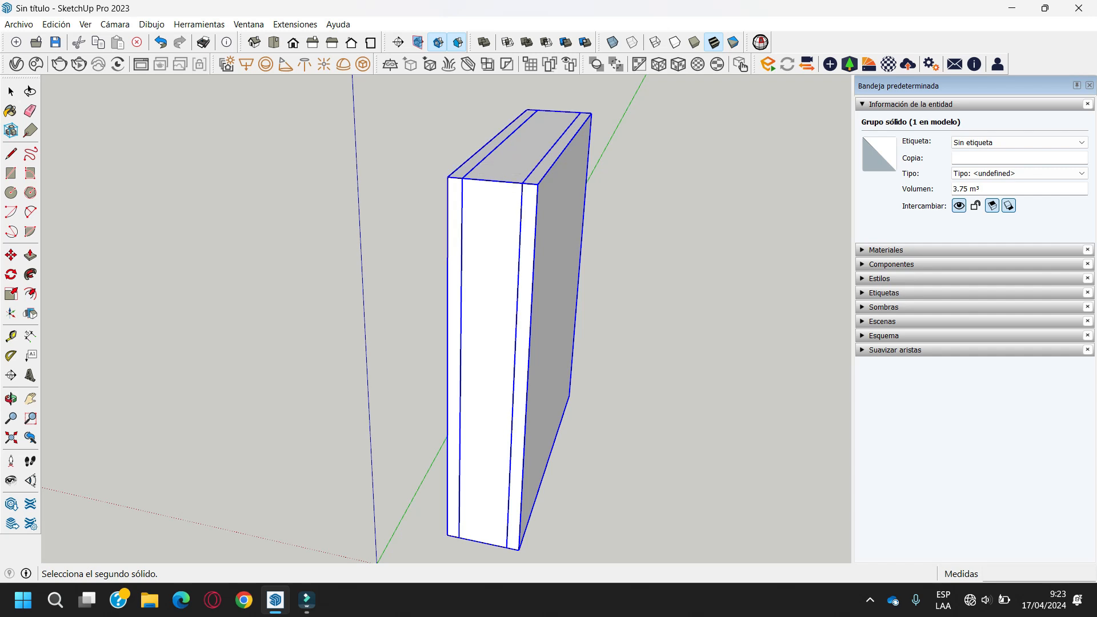
{"action": "left_click", "coordinate": [480, 154]}
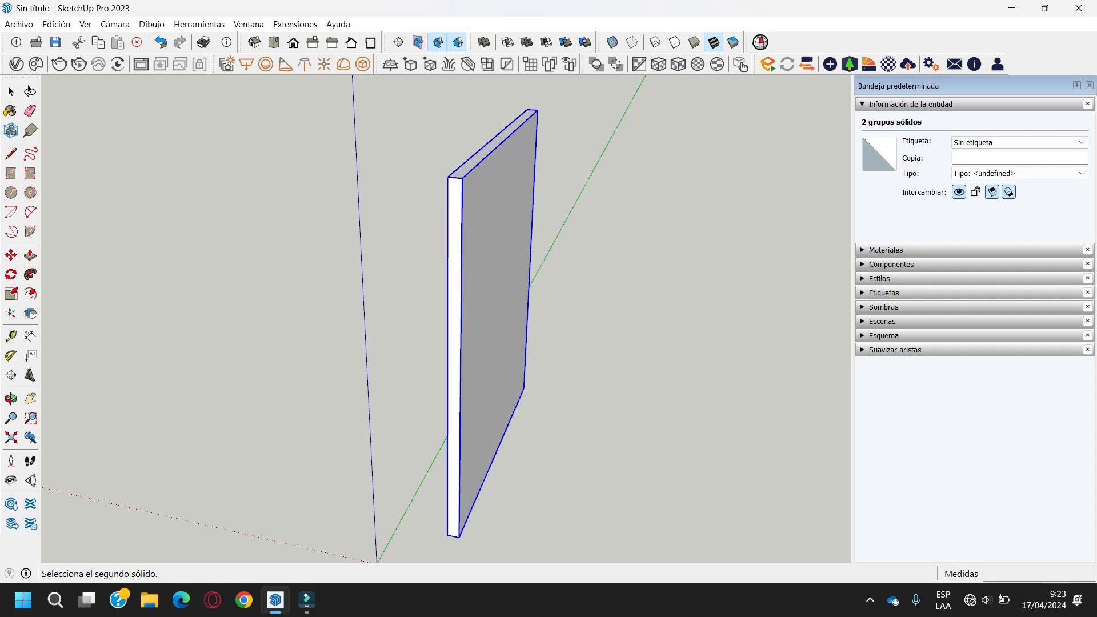
{"action": "scroll", "coordinate": [438, 195], "scroll_direction": "down", "scroll_amount": 3}
{"action": "key", "text": "space"}
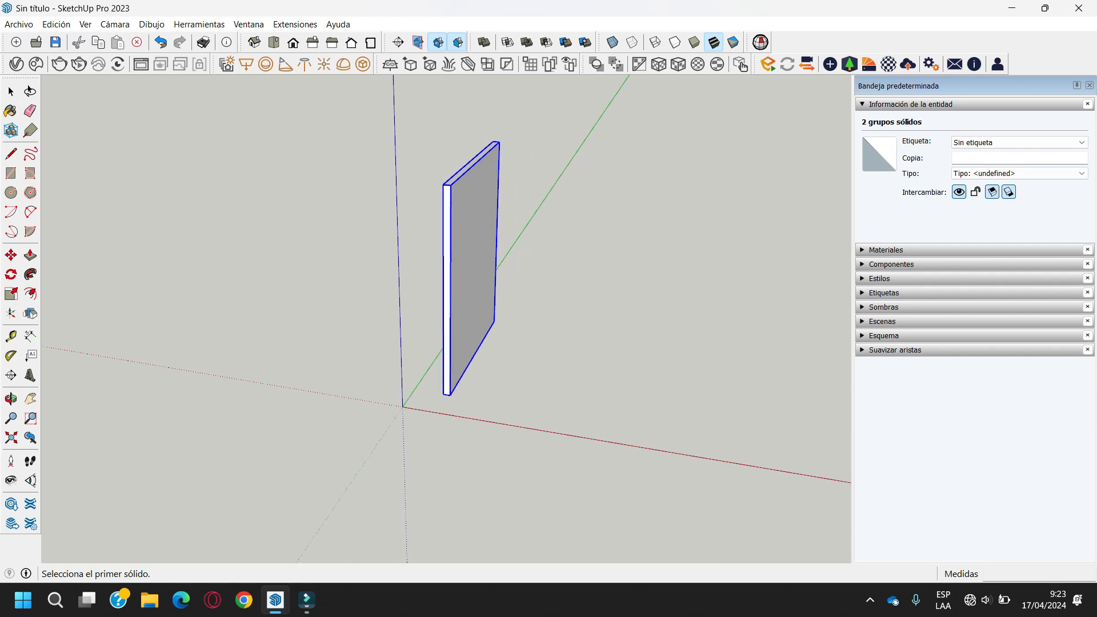
Select the remaining thin slab and examine its shape and entity information
{"action": "scroll", "coordinate": [543, 240], "scroll_direction": "down", "scroll_amount": 1}
{"action": "scroll", "coordinate": [508, 163], "scroll_direction": "up", "scroll_amount": 2}
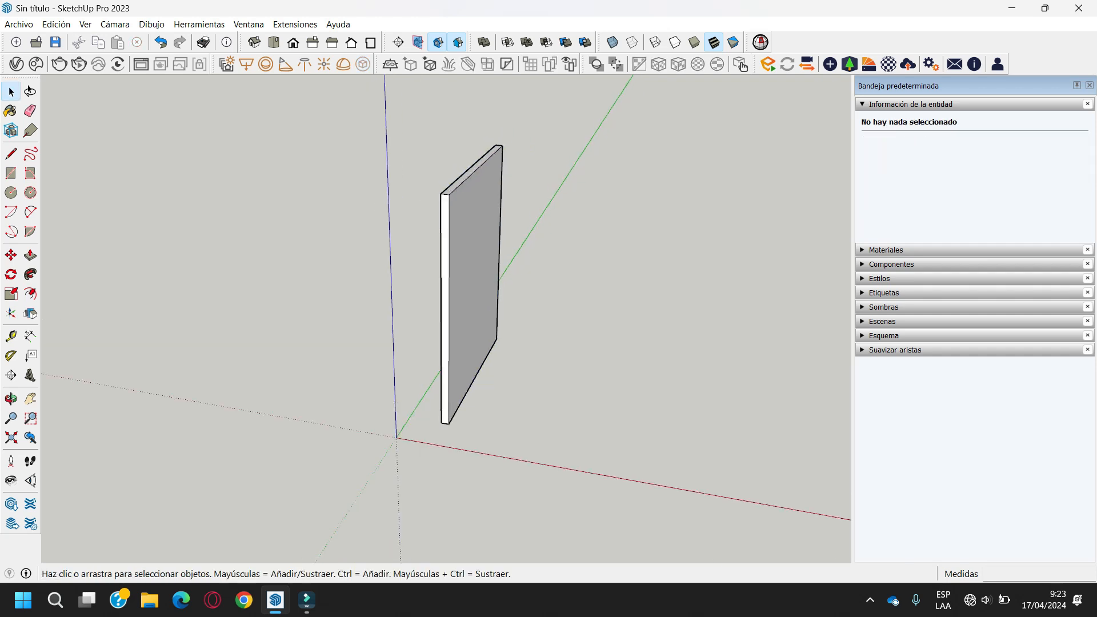
{"action": "left_click", "coordinate": [473, 245]}
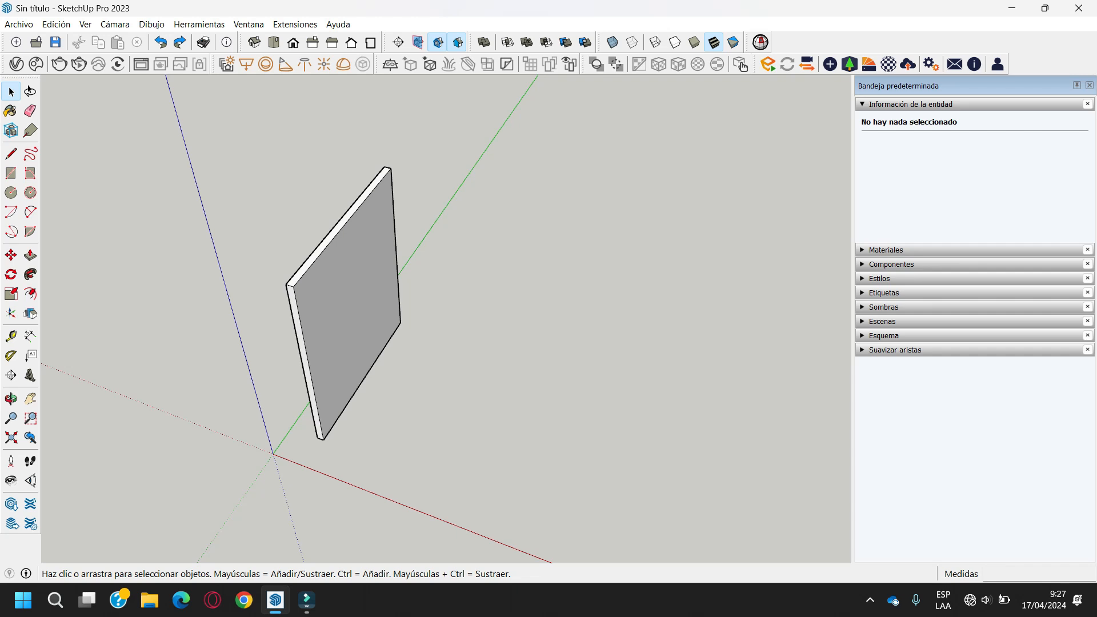
{"action": "scroll", "coordinate": [605, 366], "scroll_direction": "down", "scroll_amount": 3}
{"action": "middle_click_drag", "start_coordinate": [606, 365], "coordinate": [465, 296]}
{"action": "scroll", "coordinate": [466, 296], "scroll_direction": "up", "scroll_amount": 4}
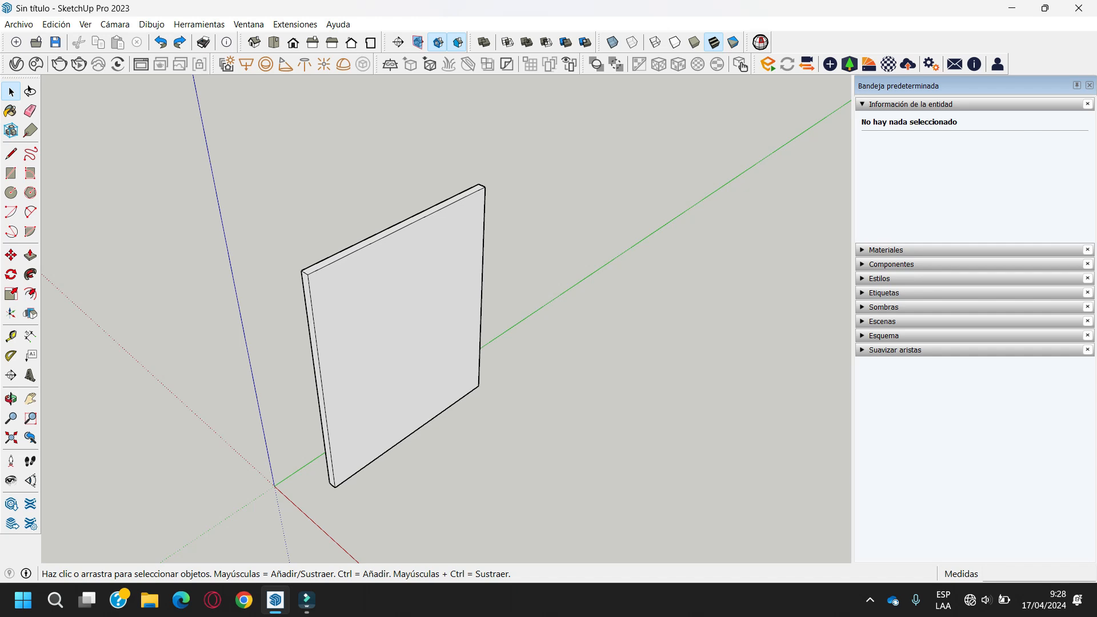
{"action": "left_click", "coordinate": [400, 331]}
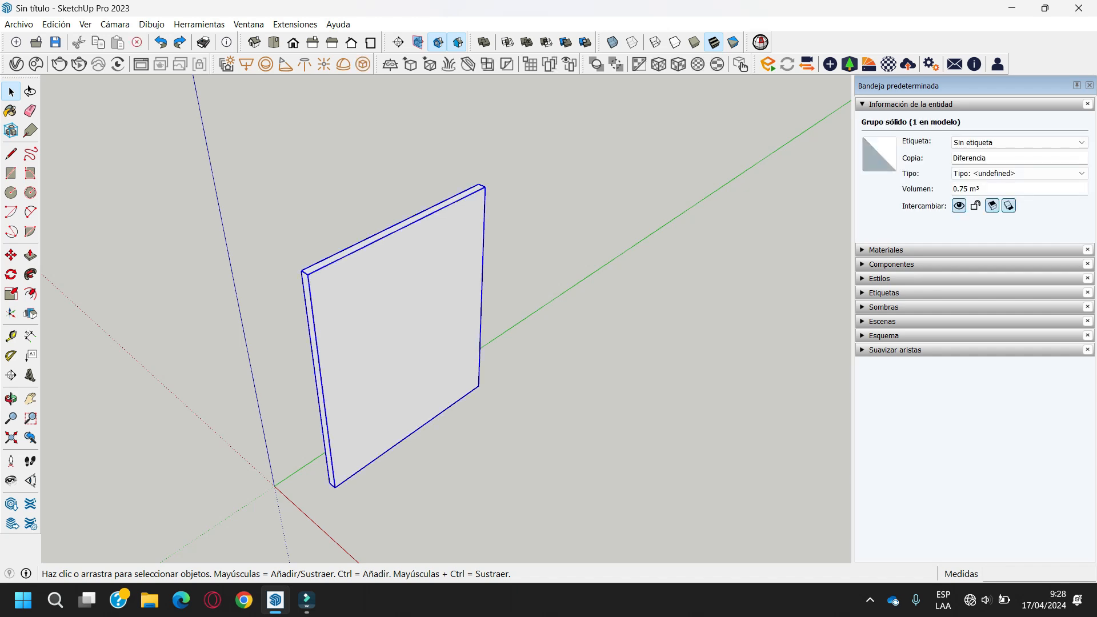
Try scaling the slab uniformly from an upper corner and along the blue axis from its top edge's midpoint, cancelling both
{"action": "scroll", "coordinate": [718, 361], "scroll_direction": "down", "scroll_amount": 1}
{"action": "scroll", "coordinate": [440, 433], "scroll_direction": "up", "scroll_amount": 3}
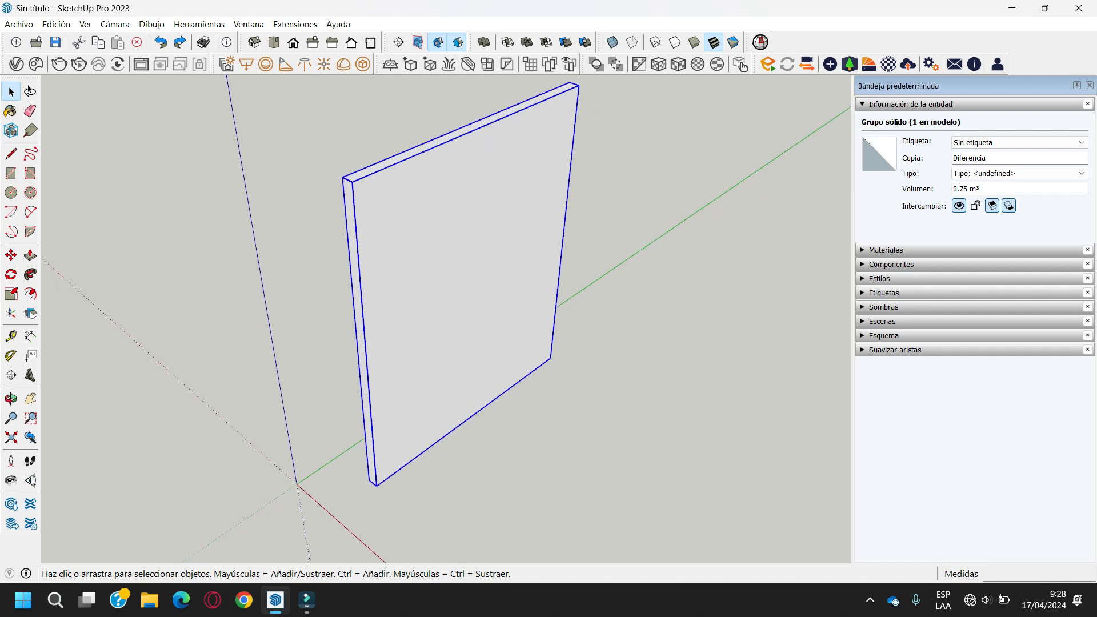
{"action": "scroll", "coordinate": [384, 431], "scroll_direction": "down", "scroll_amount": 2}
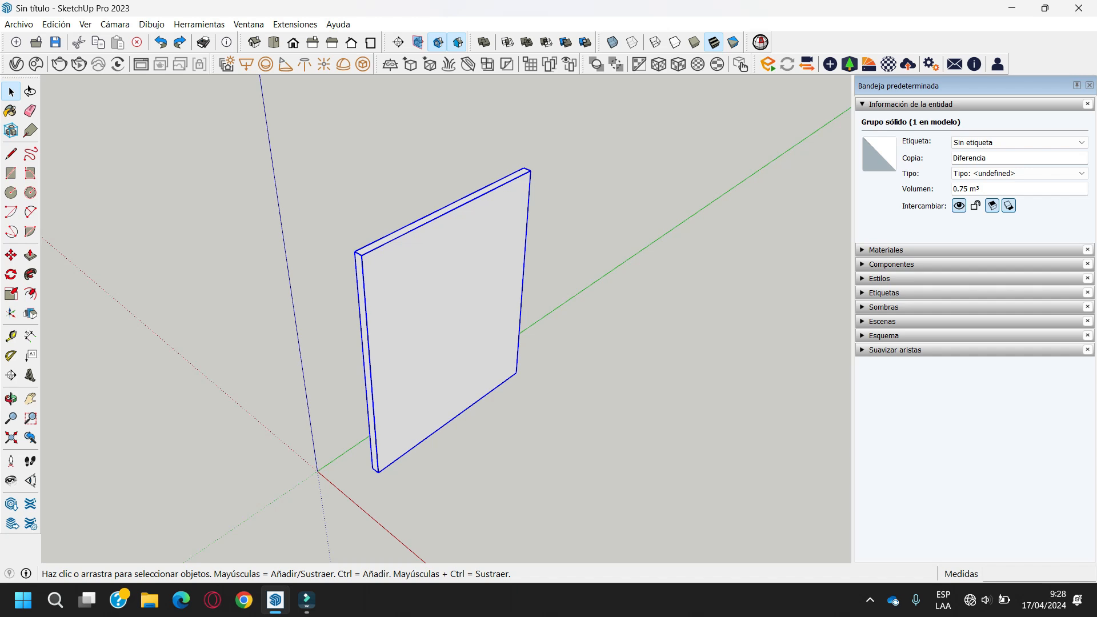
{"action": "key", "text": "s"}
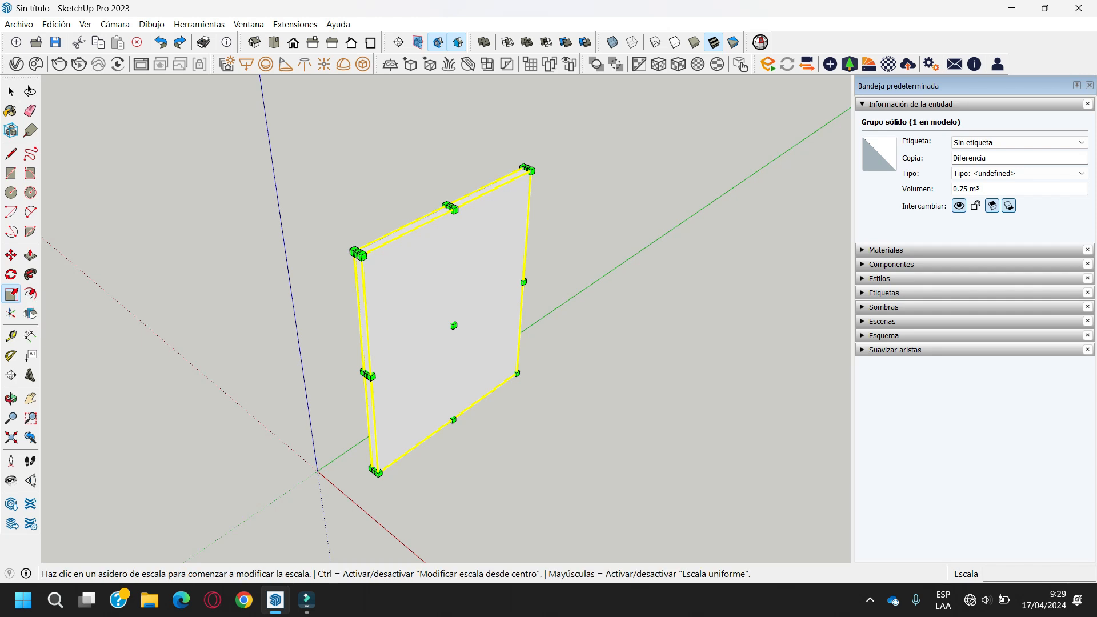
{"action": "middle_click_drag", "start_coordinate": [457, 332], "coordinate": [412, 313]}
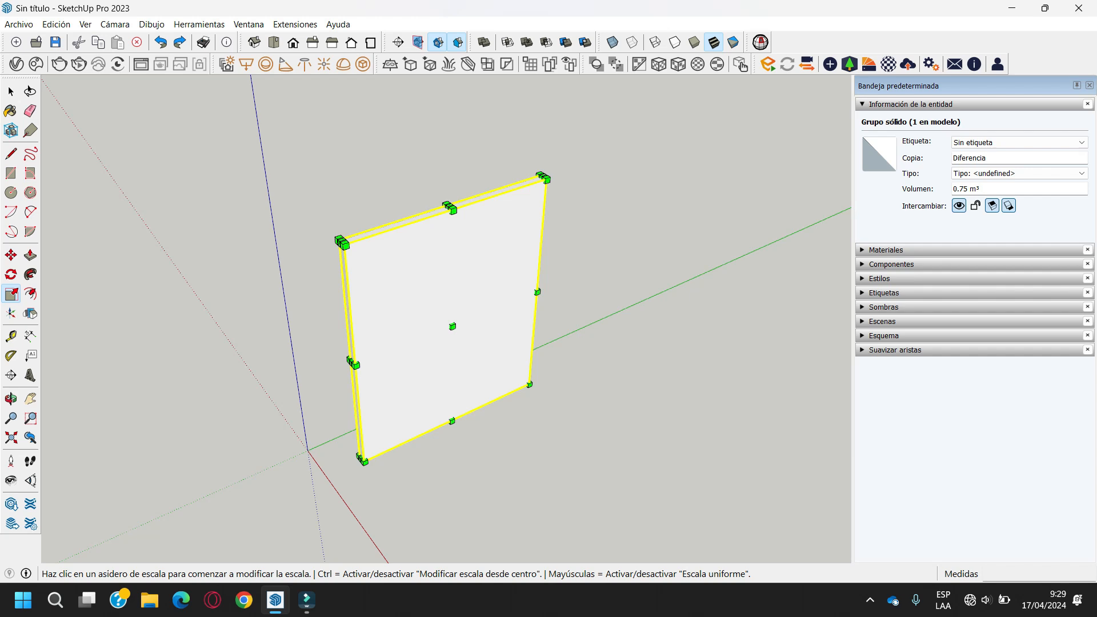
{"action": "scroll", "coordinate": [543, 154], "scroll_direction": "up", "scroll_amount": 5}
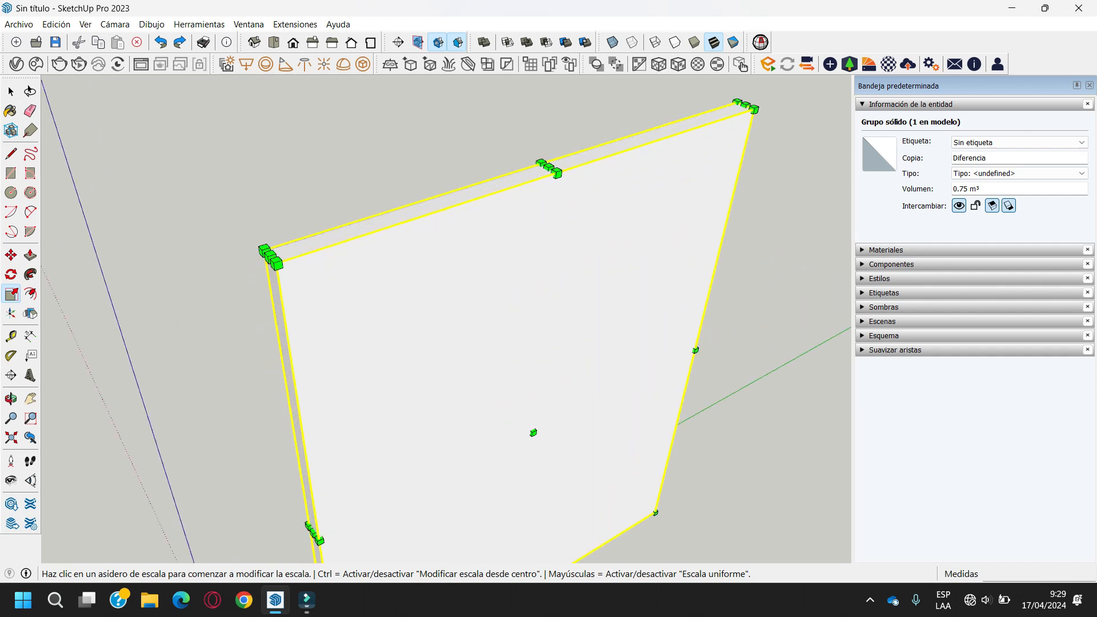
{"action": "scroll", "coordinate": [552, 149], "scroll_direction": "down", "scroll_amount": 2}
{"action": "scroll", "coordinate": [444, 366], "scroll_direction": "down", "scroll_amount": 3}
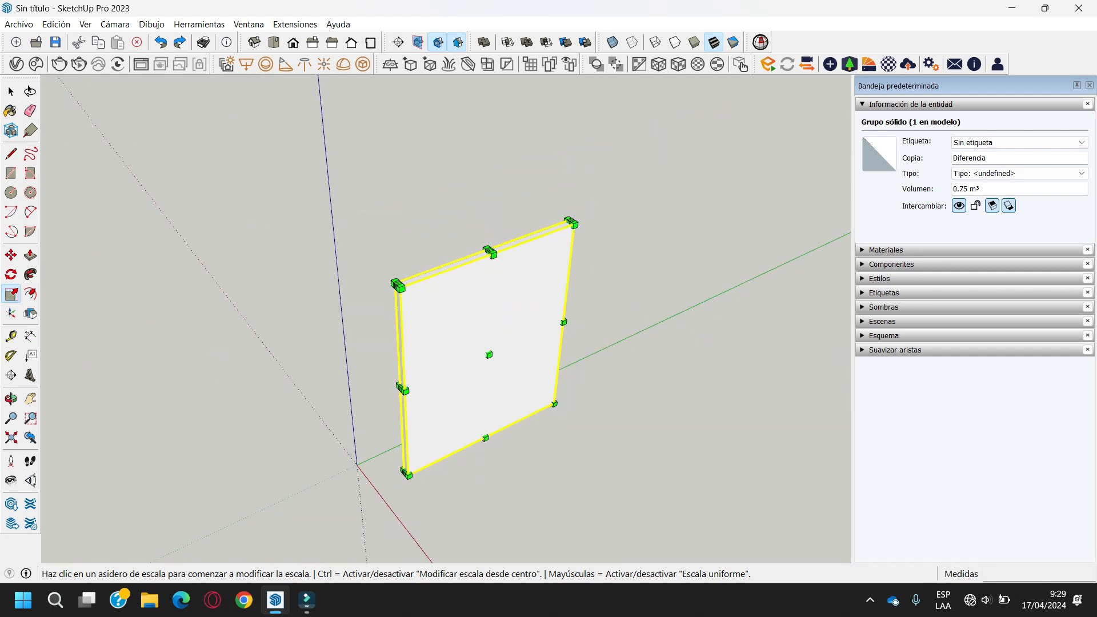
{"action": "scroll", "coordinate": [517, 337], "scroll_direction": "up", "scroll_amount": 4}
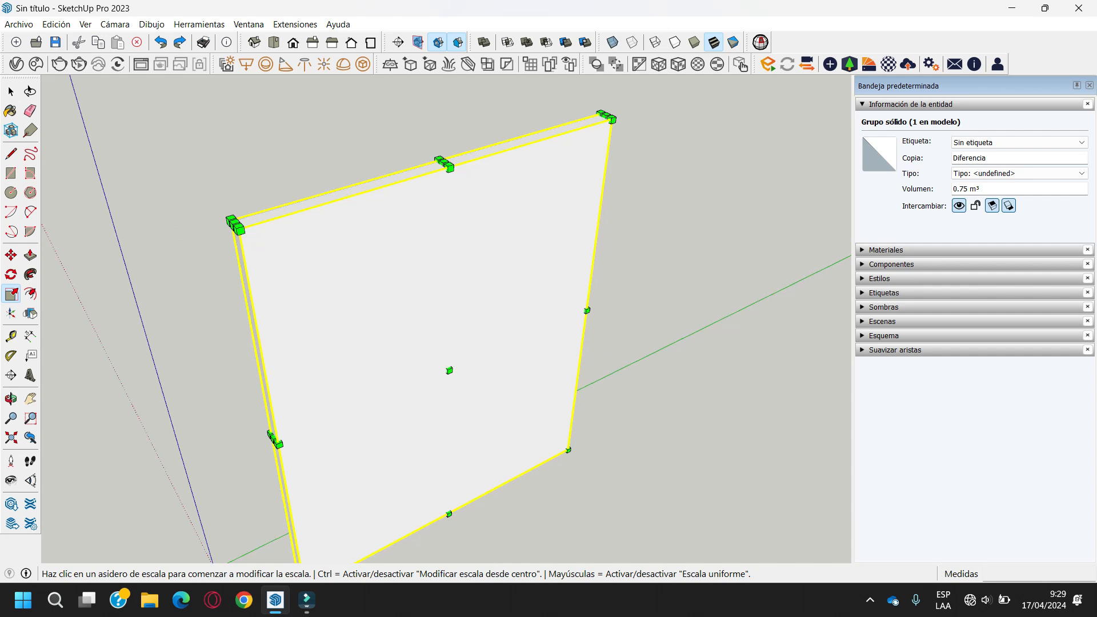
{"action": "scroll", "coordinate": [449, 368], "scroll_direction": "down", "scroll_amount": 3}
{"action": "scroll", "coordinate": [448, 369], "scroll_direction": "up", "scroll_amount": 3}
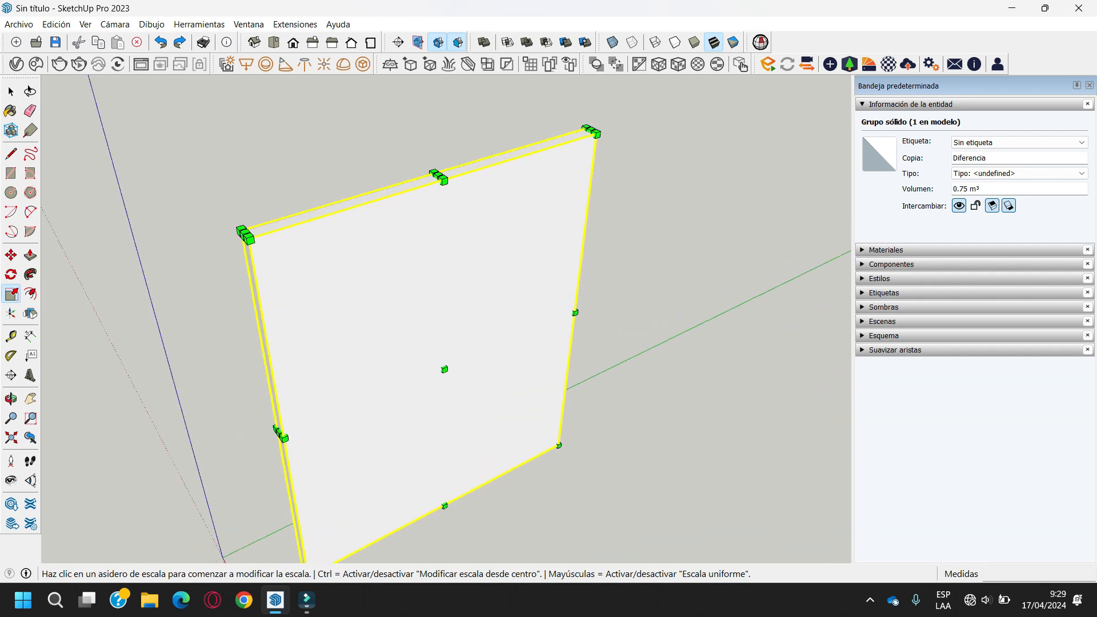
{"action": "left_click", "coordinate": [591, 131]}
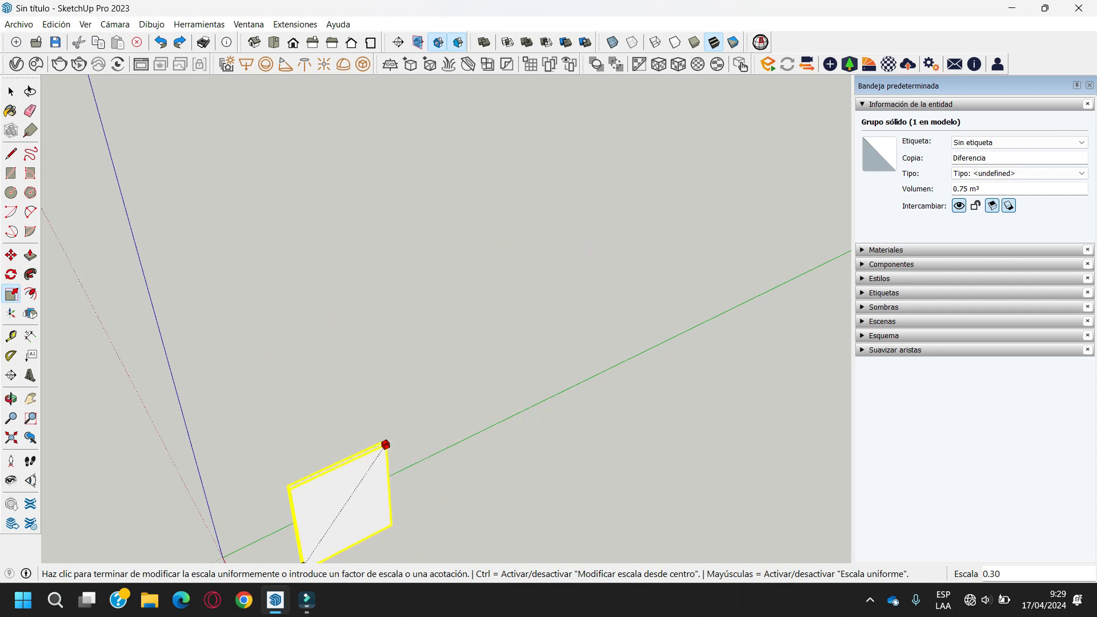
{"action": "key", "text": "Escape"}
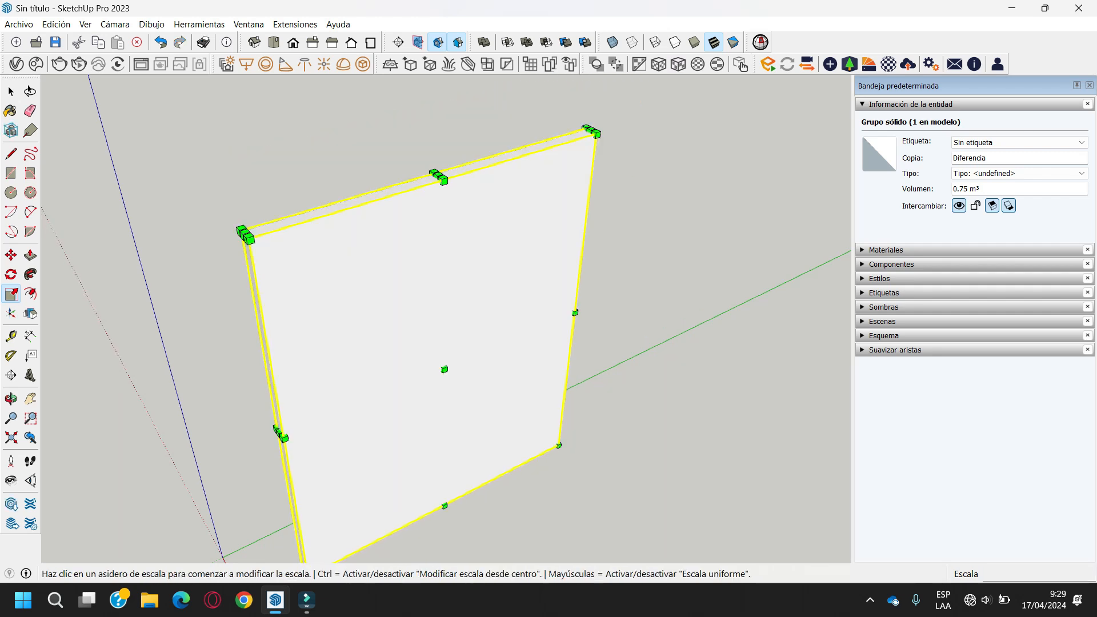
{"action": "left_click", "coordinate": [439, 177]}
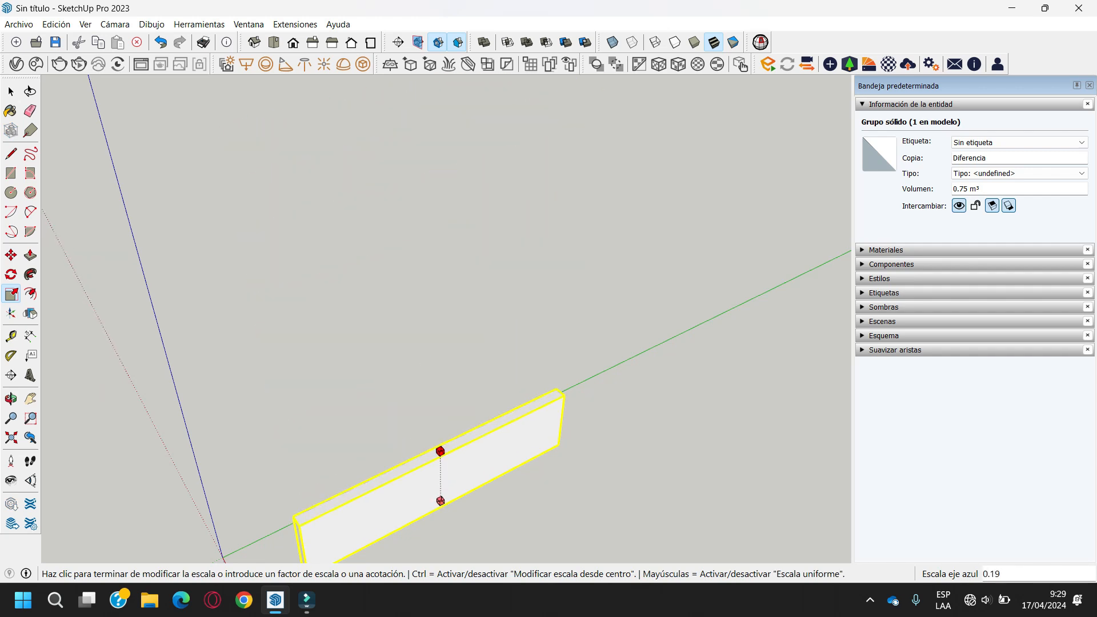
{"action": "key", "text": "Escape"}
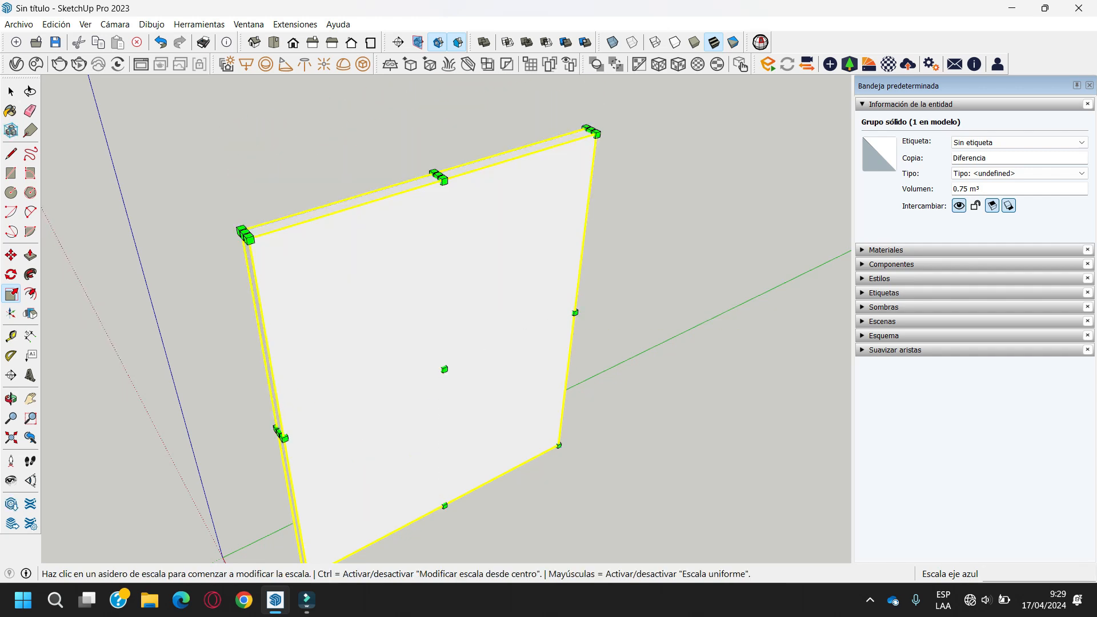
Try scaling the slab along the green axis from the midpoint of its vertical side, cancelling the change
{"action": "middle_click_drag", "start_coordinate": [575, 313], "coordinate": [400, 323]}
{"action": "scroll", "coordinate": [595, 457], "scroll_direction": "up", "scroll_amount": 2}
{"action": "left_click", "coordinate": [598, 379]}
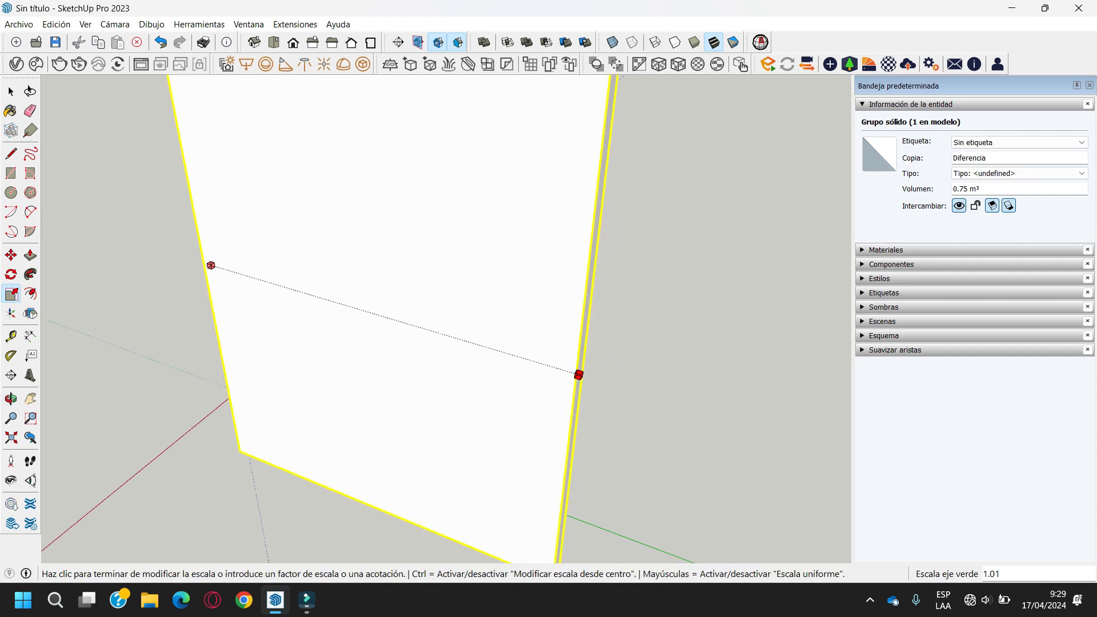
{"action": "key", "text": "Escape"}
{"action": "scroll", "coordinate": [332, 337], "scroll_direction": "down", "scroll_amount": 2}
{"action": "middle_click_drag", "start_coordinate": [331, 337], "coordinate": [446, 338]}
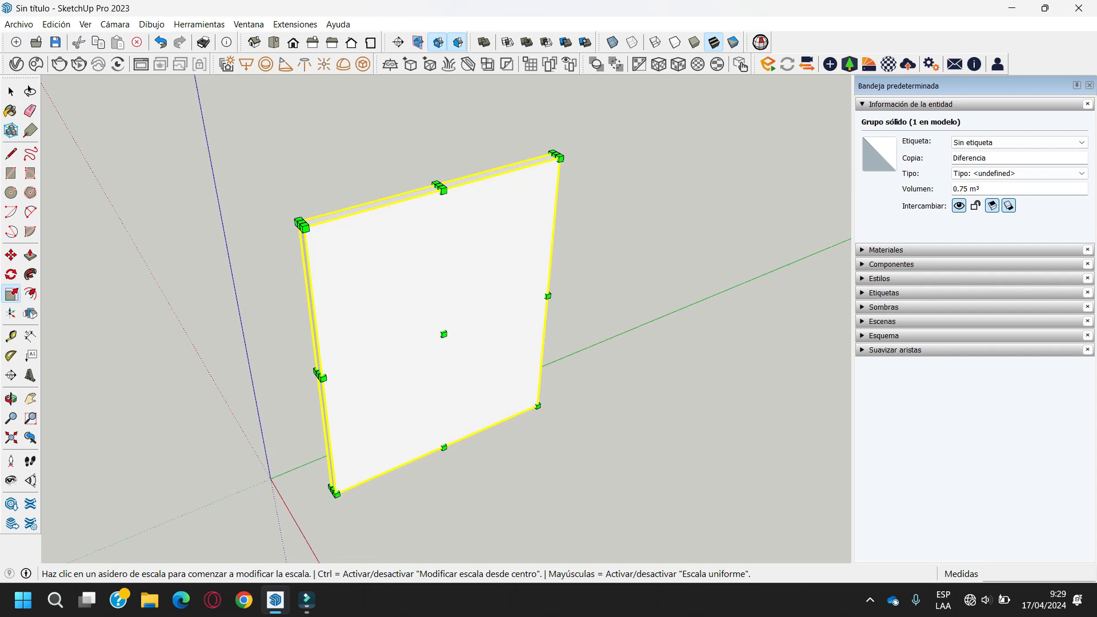
Try scaling the slab's height along the blue axis from the middle handle of its top edge, cancelling the change
{"action": "scroll", "coordinate": [441, 190], "scroll_direction": "up", "scroll_amount": 2}
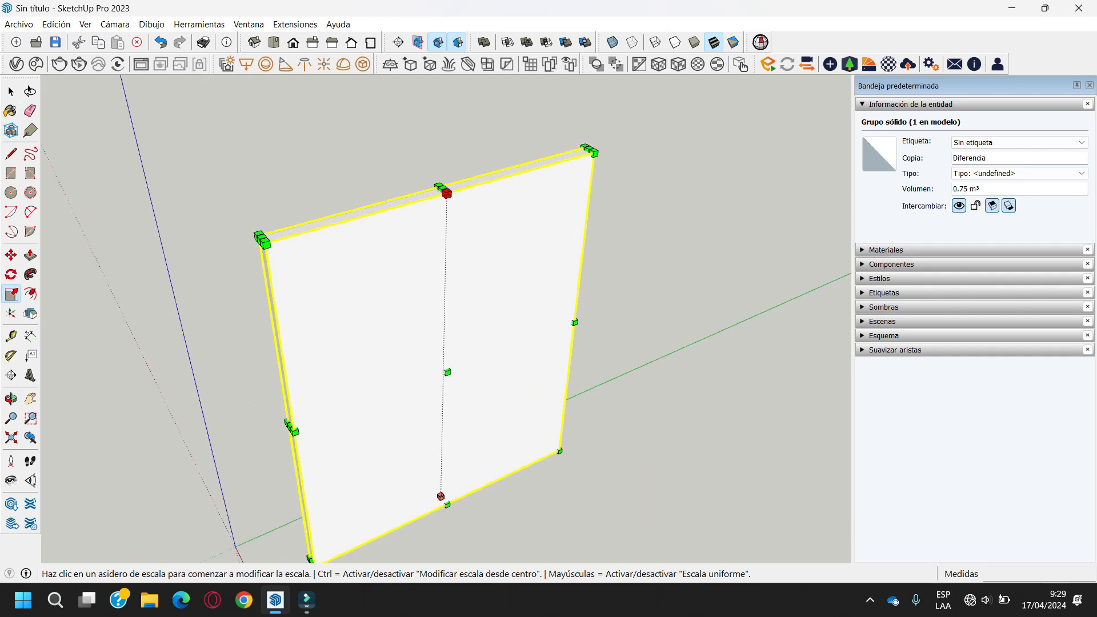
{"action": "left_click", "coordinate": [441, 190]}
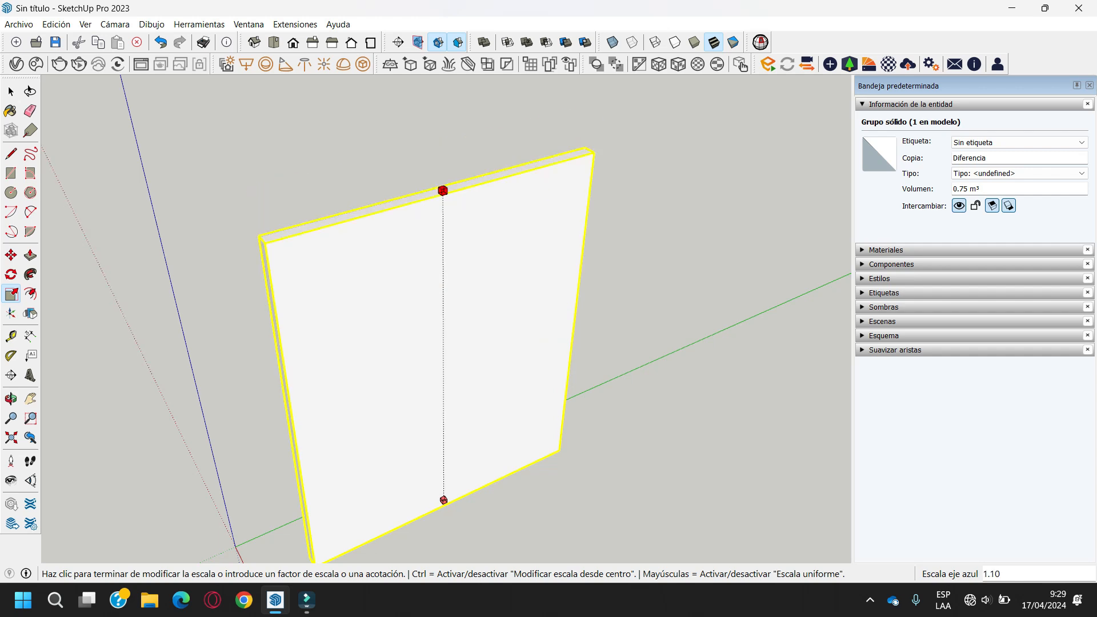
{"action": "key", "text": "Escape"}
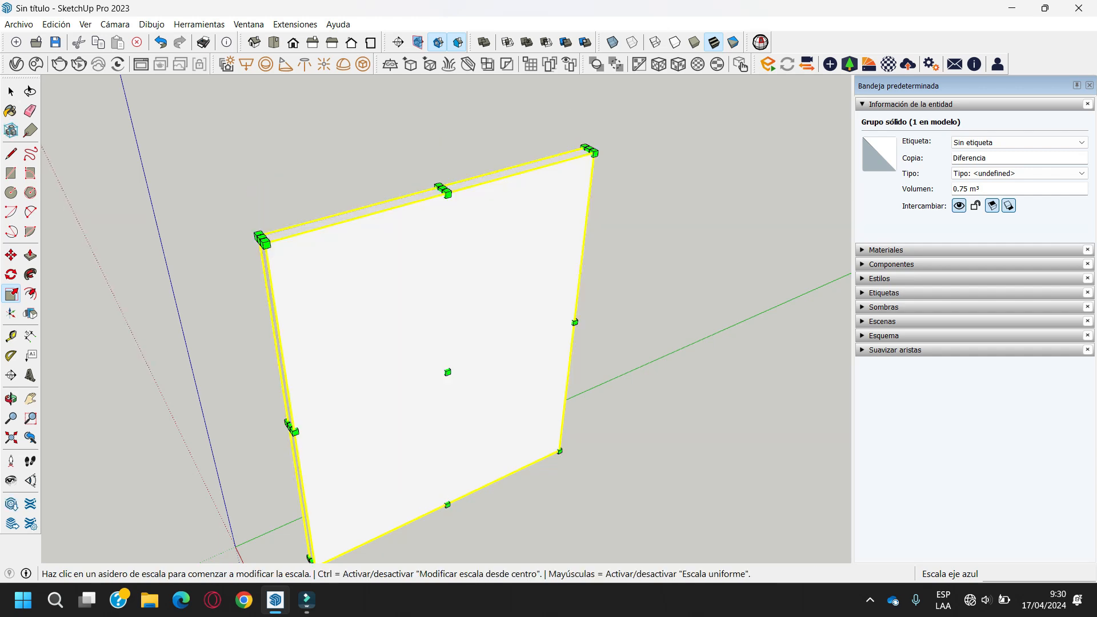
Try scaling the slab uniformly from its far upper corner to factors of about 0.55 and 0.50, cancelling both attempts
{"action": "left_click", "coordinate": [592, 152]}
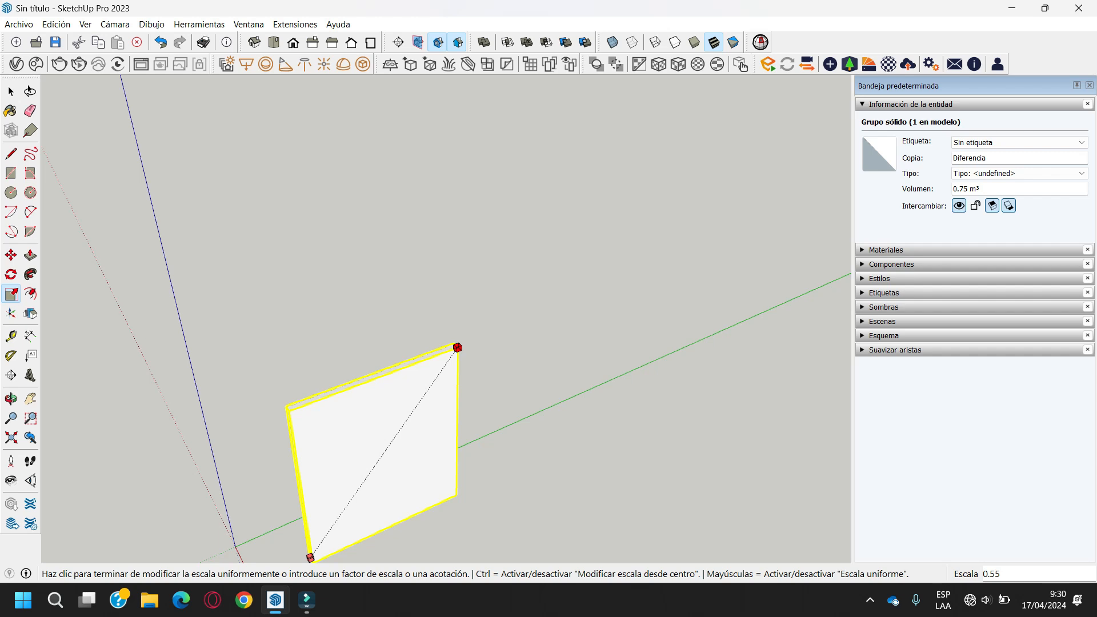
{"action": "key", "text": "Escape"}
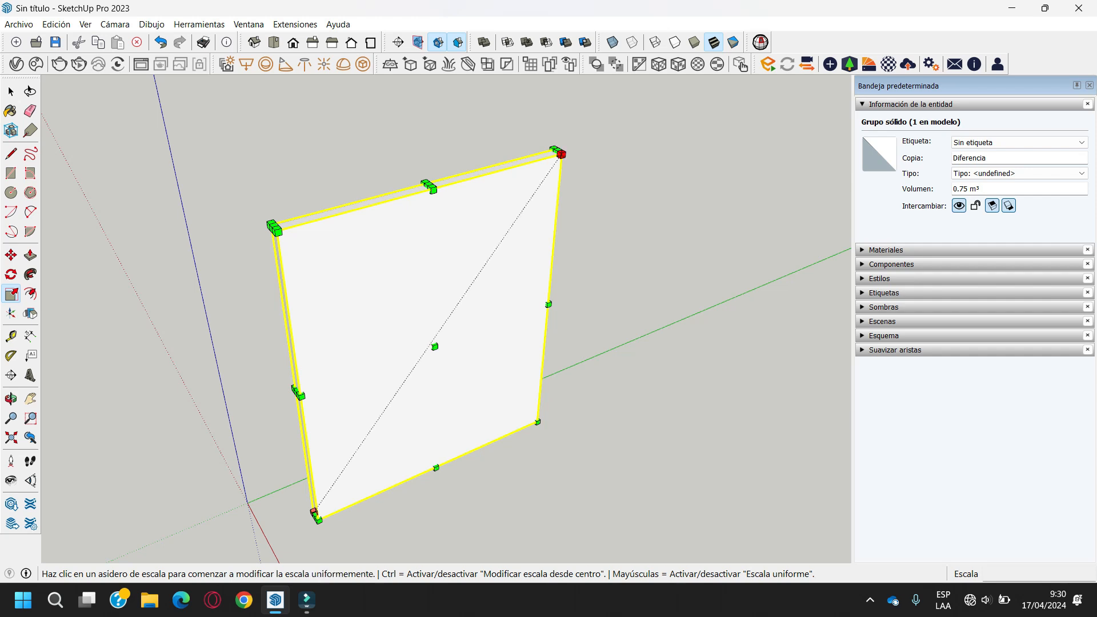
{"action": "left_click", "coordinate": [560, 153]}
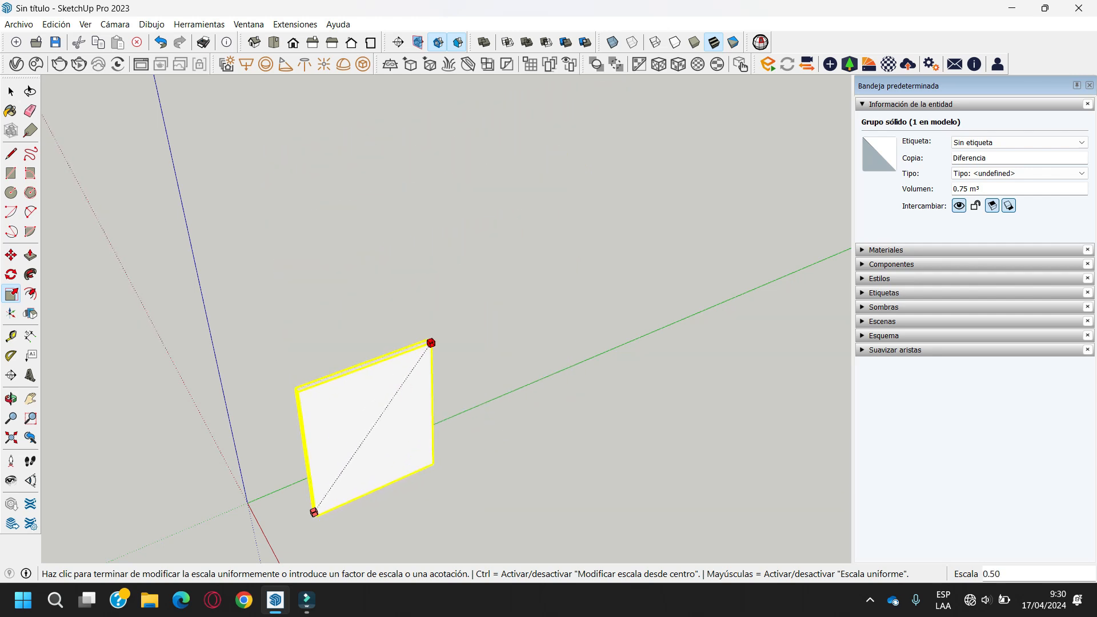
{"action": "key", "text": "Escape"}
{"action": "scroll", "coordinate": [688, 345], "scroll_direction": "down", "scroll_amount": 1}
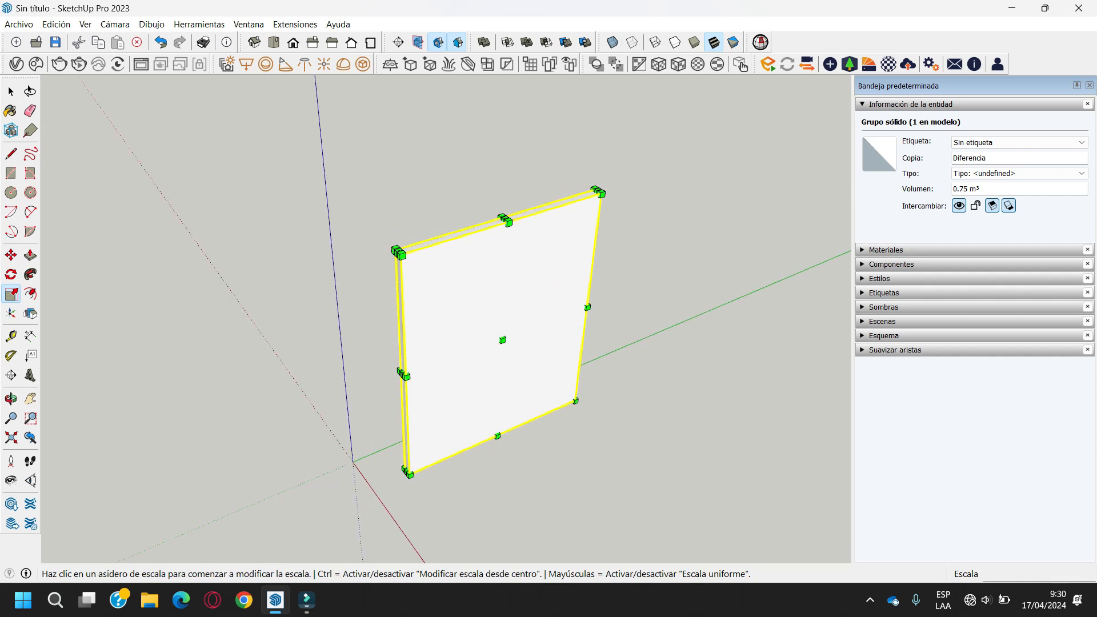
Measure the slab's near vertical edge with the Line tool, cancelling the line
{"action": "scroll", "coordinate": [443, 457], "scroll_direction": "up", "scroll_amount": 1}
{"action": "key", "text": "l"}
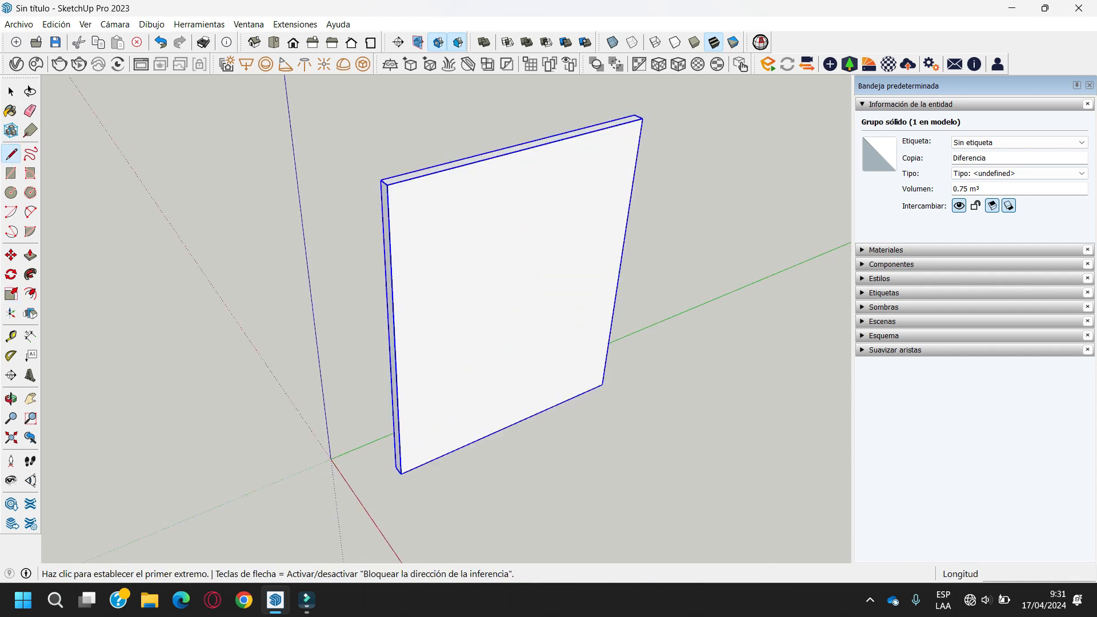
{"action": "left_click", "coordinate": [401, 474]}
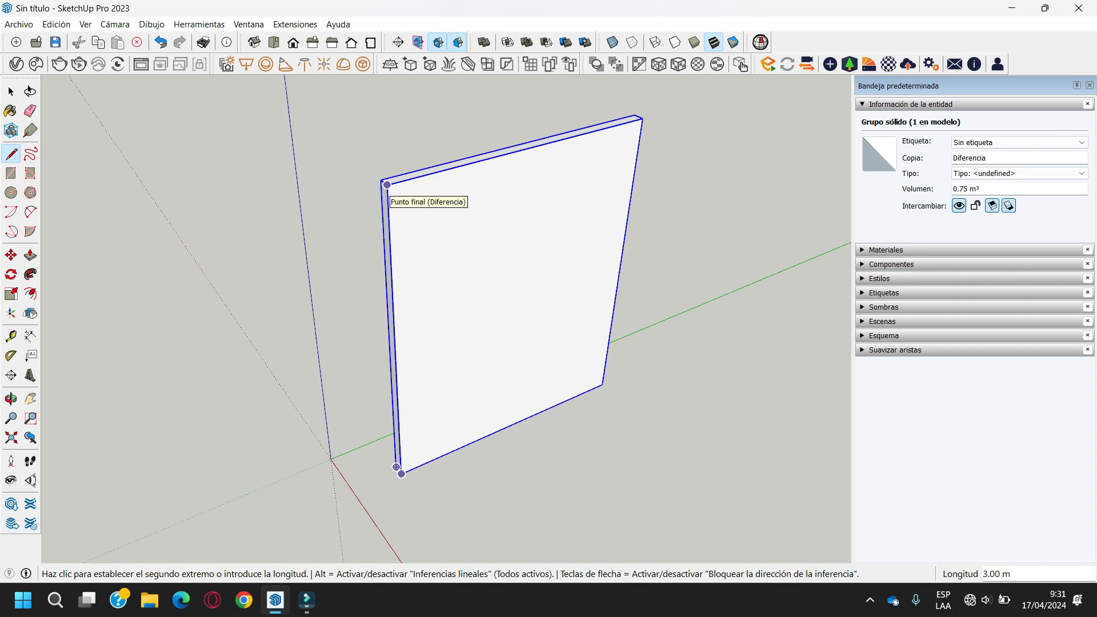
{"action": "key", "text": "Escape"}
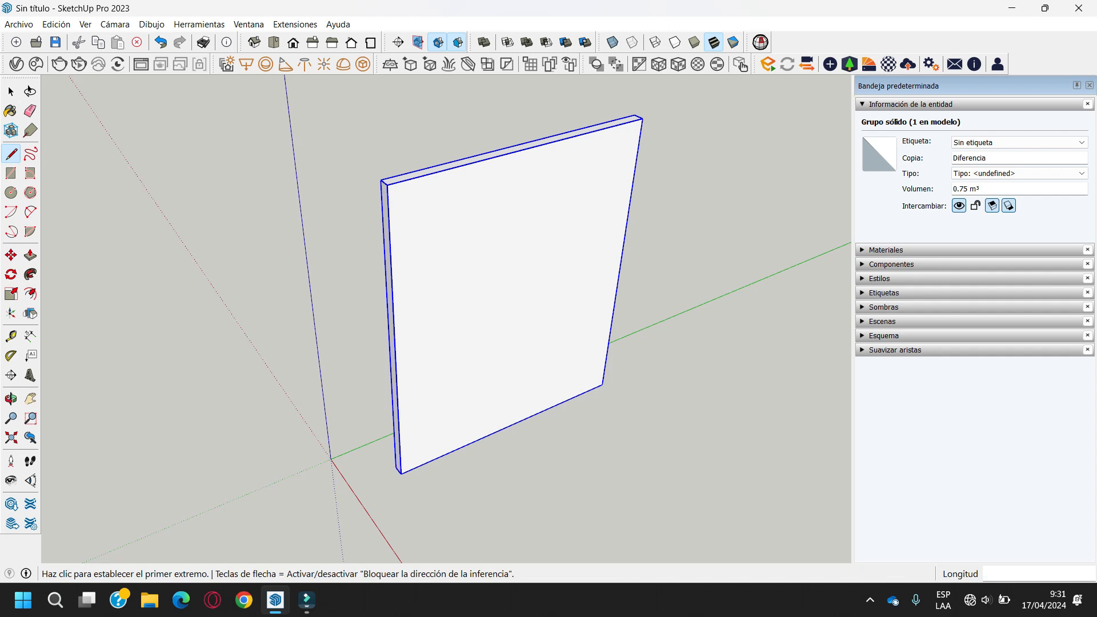
Open Calculator, divide 3 by 200, and return to SketchUp
{"action": "key", "text": "XF86Calculator"}
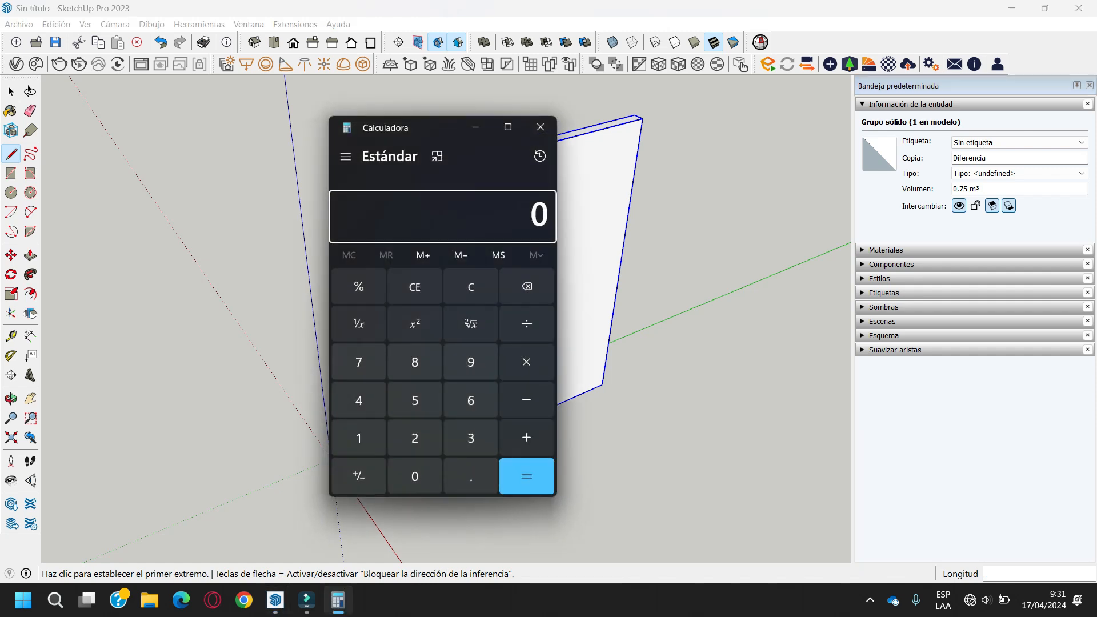
{"action": "type", "text": "3"}
{"action": "key", "text": "slash"}
{"action": "type", "text": "200"}
{"action": "key", "text": "Return"}
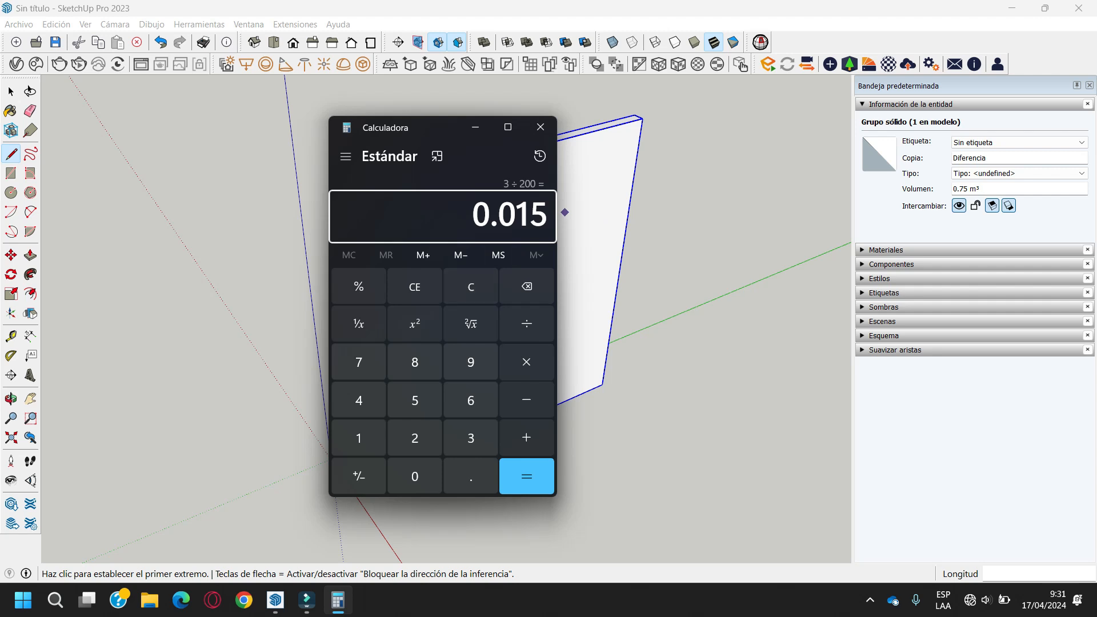
{"action": "left_click", "coordinate": [475, 126]}
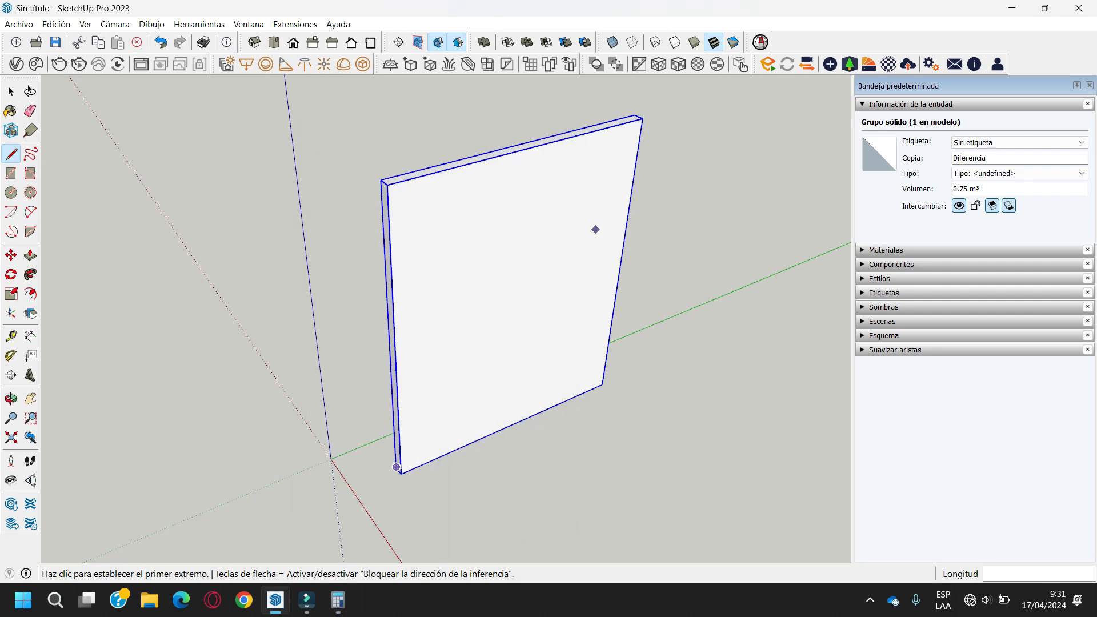
Scale the slab uniformly from its far upper corner by a factor of 0.30
{"action": "key", "text": "s"}
{"action": "left_click", "coordinate": [641, 118]}
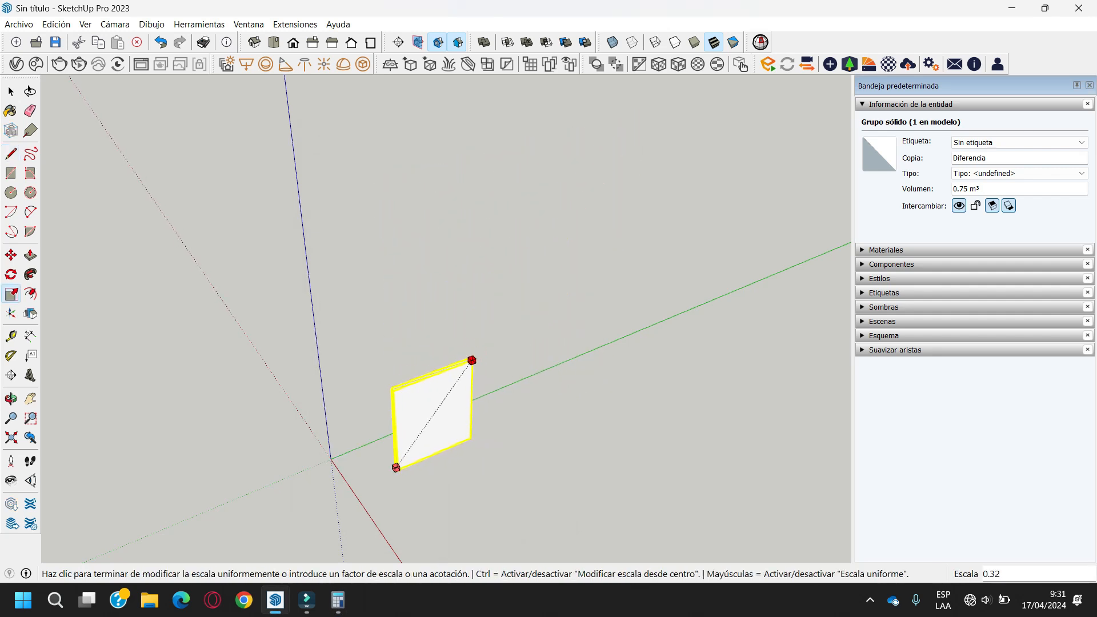
{"action": "left_click", "coordinate": [464, 370]}
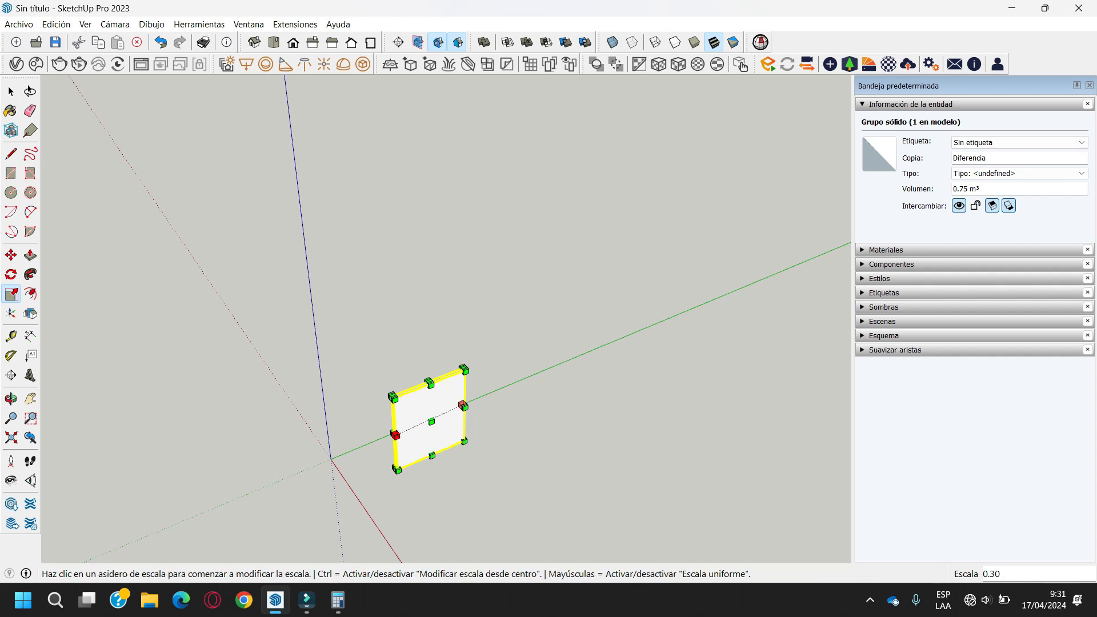
Check the scaled slab's height along its near vertical edge with the Line tool, cancelling the line
{"action": "scroll", "coordinate": [437, 475], "scroll_direction": "up", "scroll_amount": 6}
{"action": "key", "text": "l"}
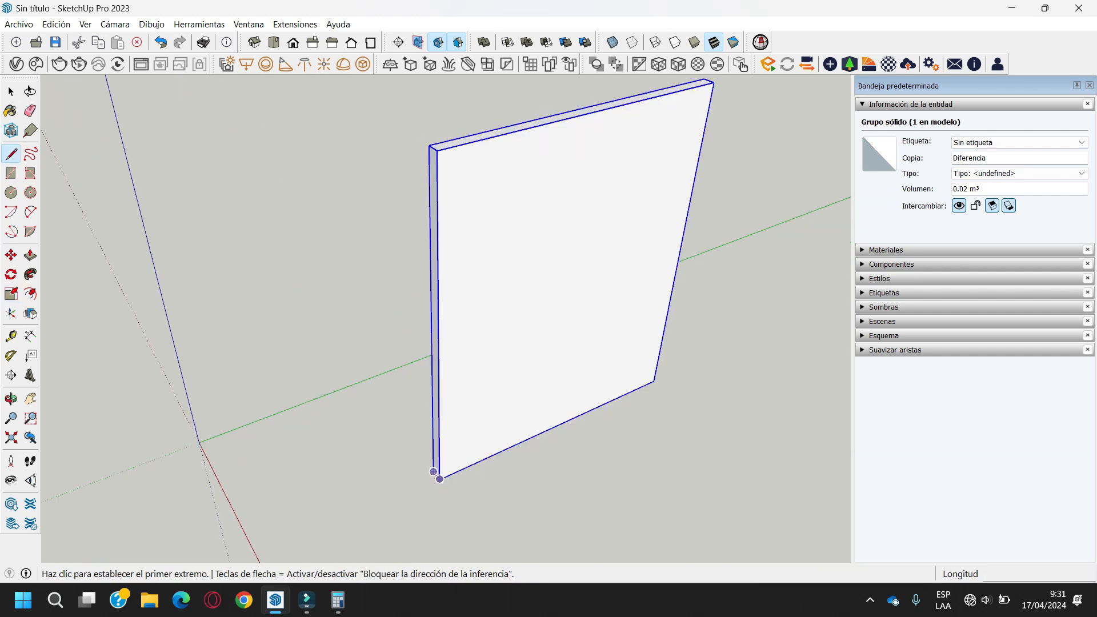
{"action": "left_click", "coordinate": [439, 479]}
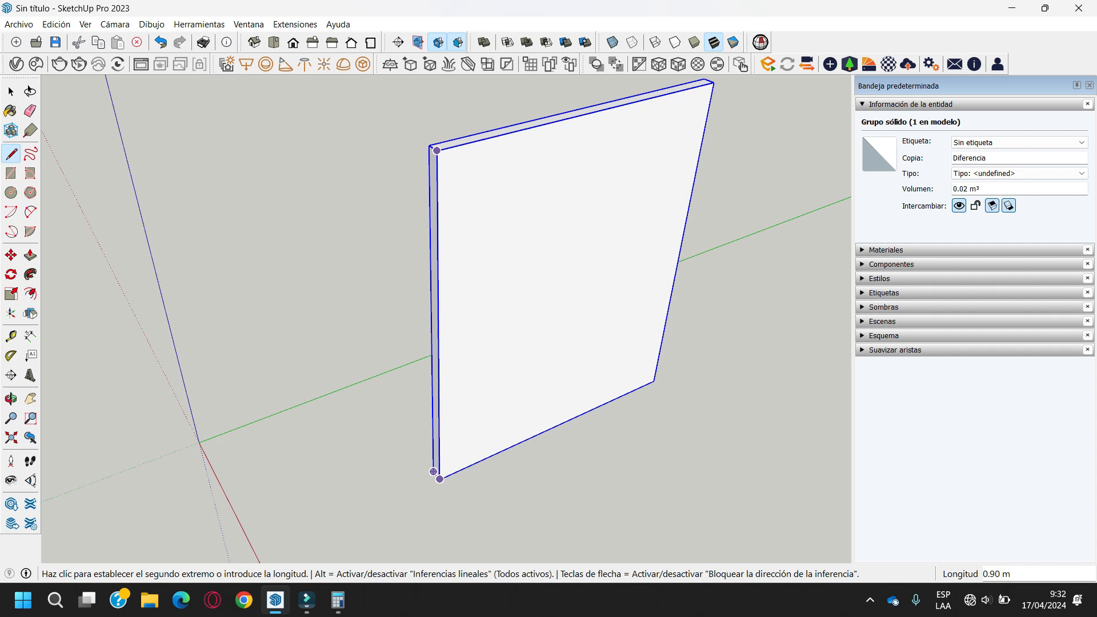
{"action": "scroll", "coordinate": [409, 408], "scroll_direction": "down", "scroll_amount": 4}
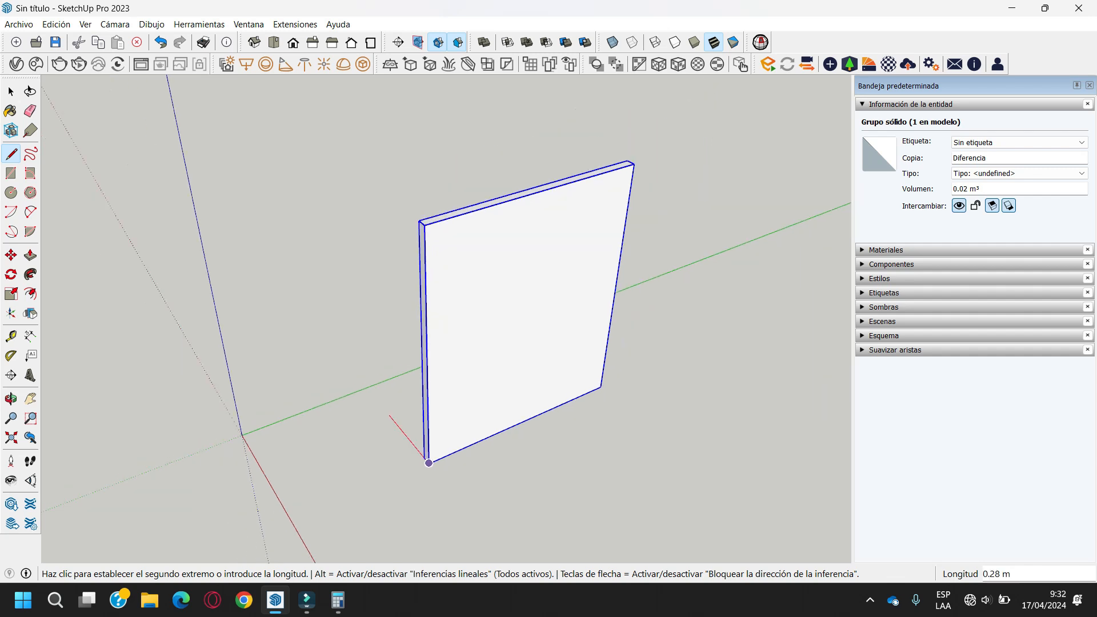
{"action": "key", "text": "Escape"}
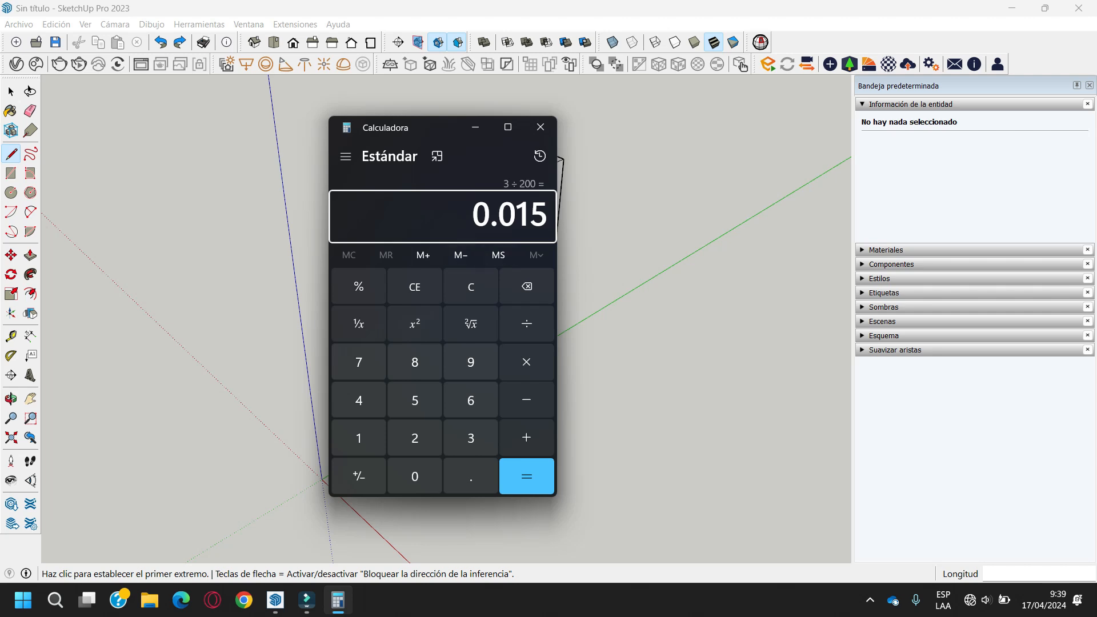
Return from Calculator to SketchUp and measure the restored slab's height between its near lower and upper corners with the Line tool
{"action": "left_click", "coordinate": [475, 127]}
{"action": "left_click", "coordinate": [388, 483]}
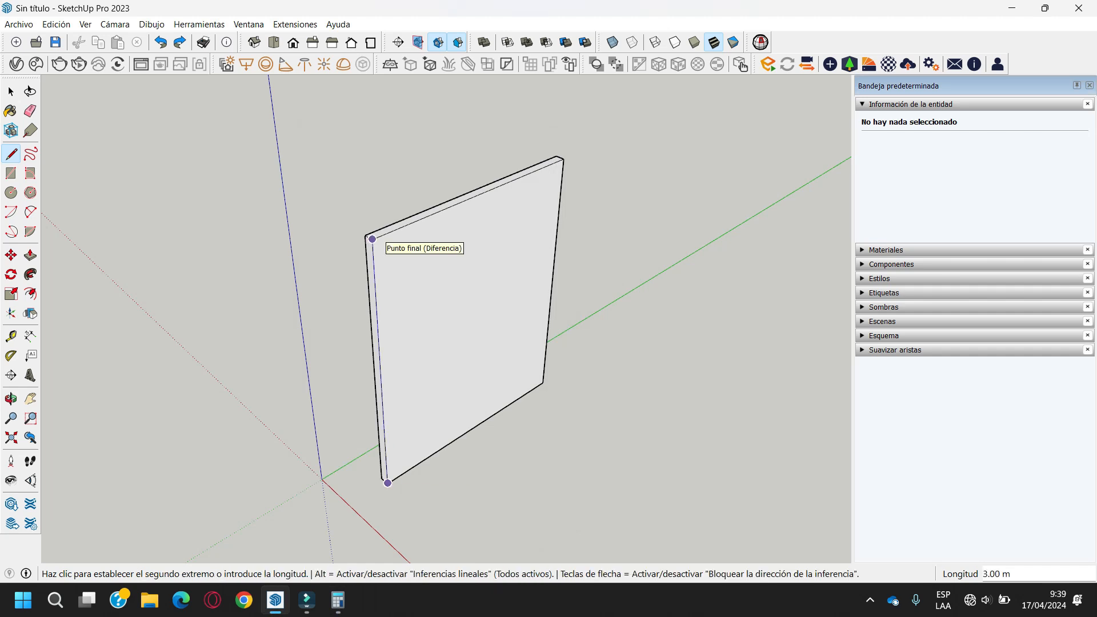
{"action": "left_click", "coordinate": [372, 239]}
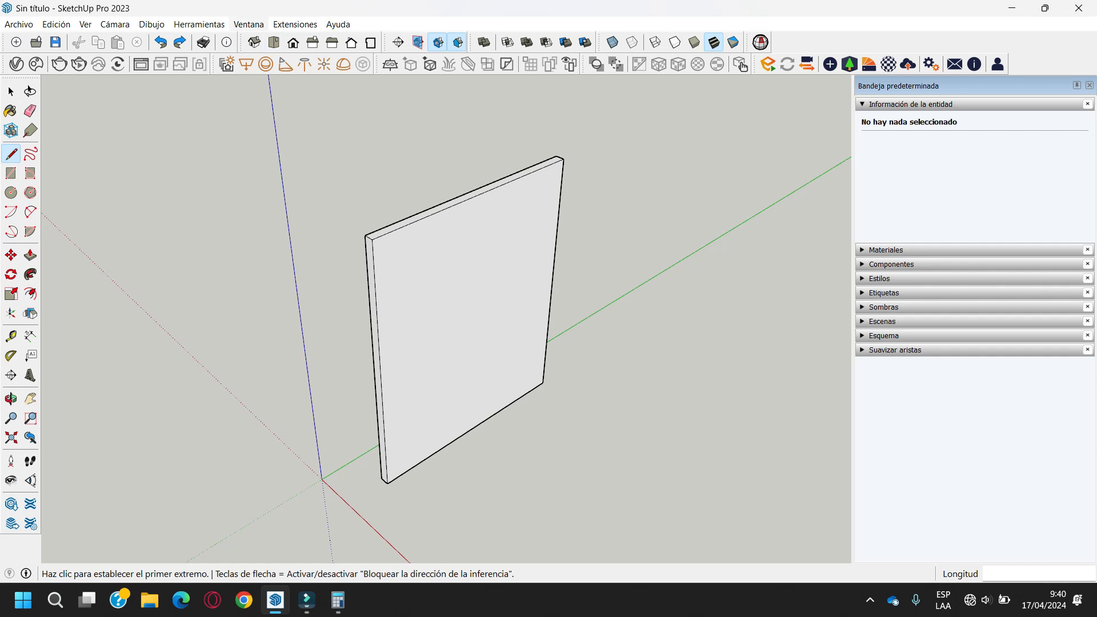
Set the model's length display precision to four decimals (0.0000 m) in the unit settings and close the model information
{"action": "left_click", "coordinate": [249, 24]}
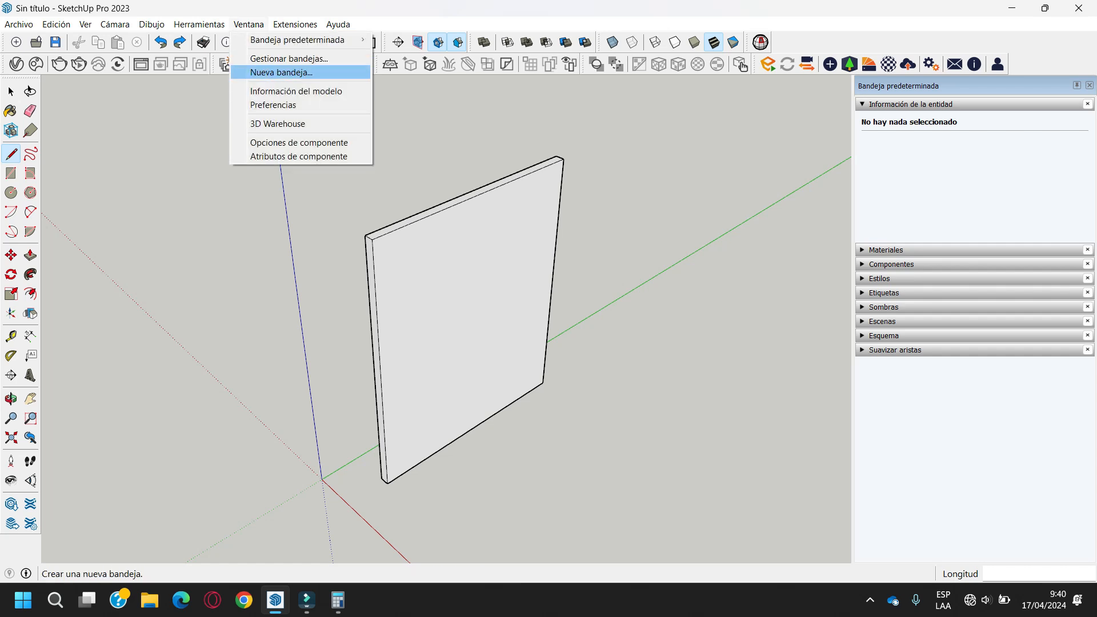
{"action": "left_click", "coordinate": [296, 91]}
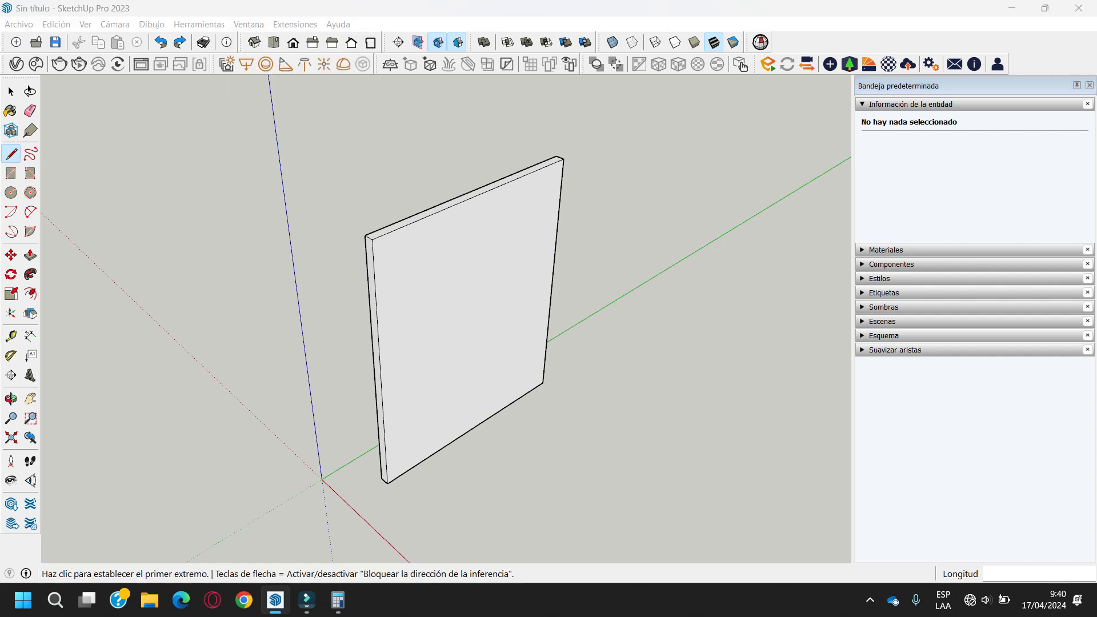
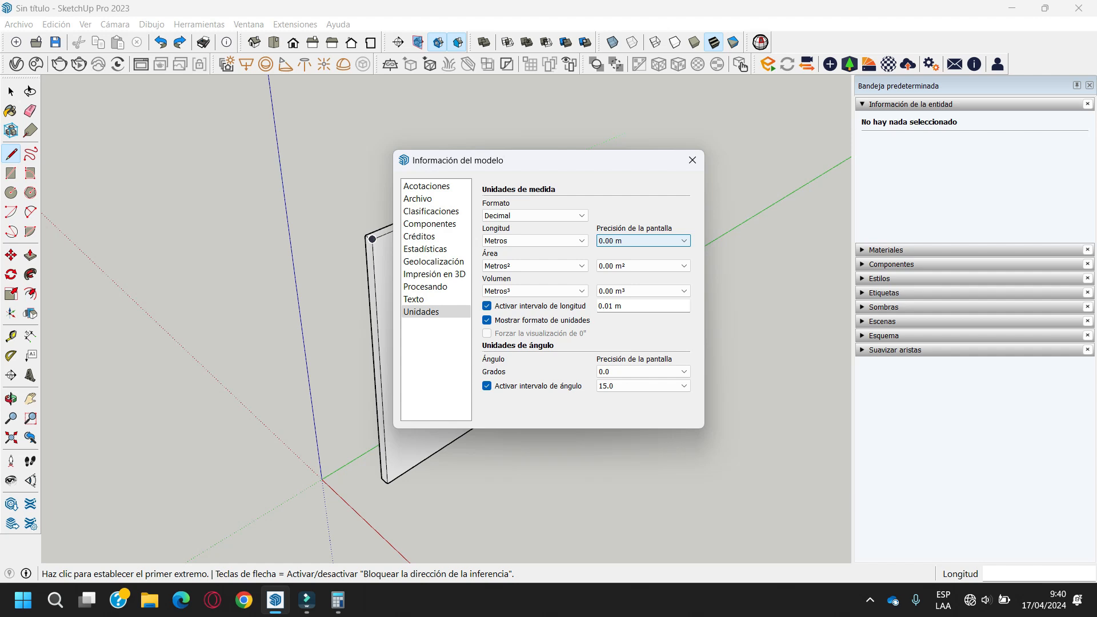
{"action": "left_click", "coordinate": [652, 241]}
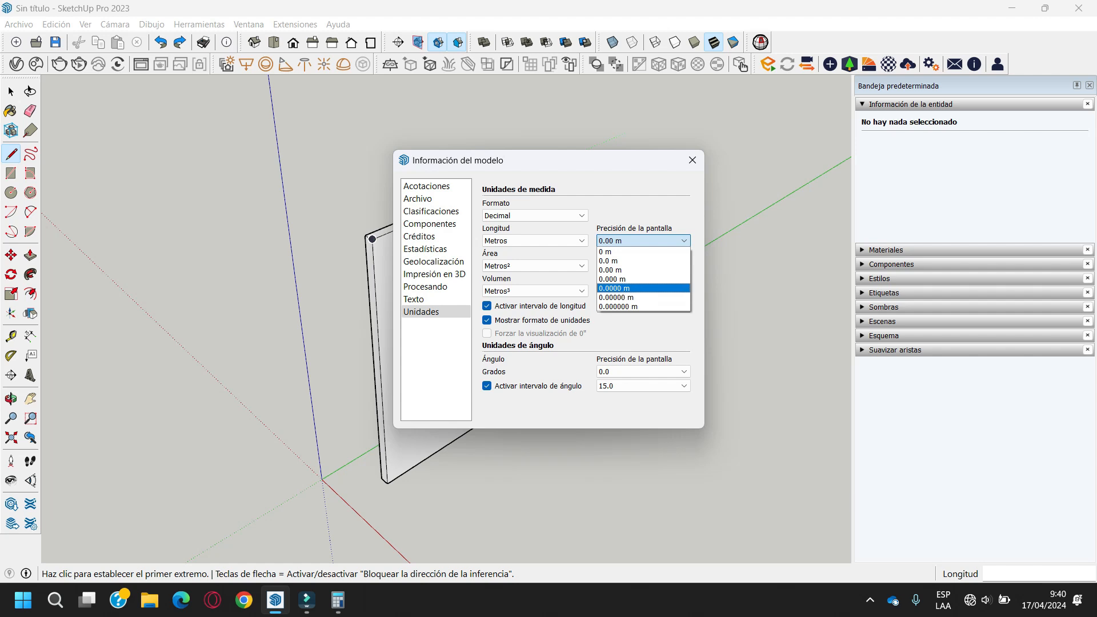
{"action": "left_click", "coordinate": [629, 288]}
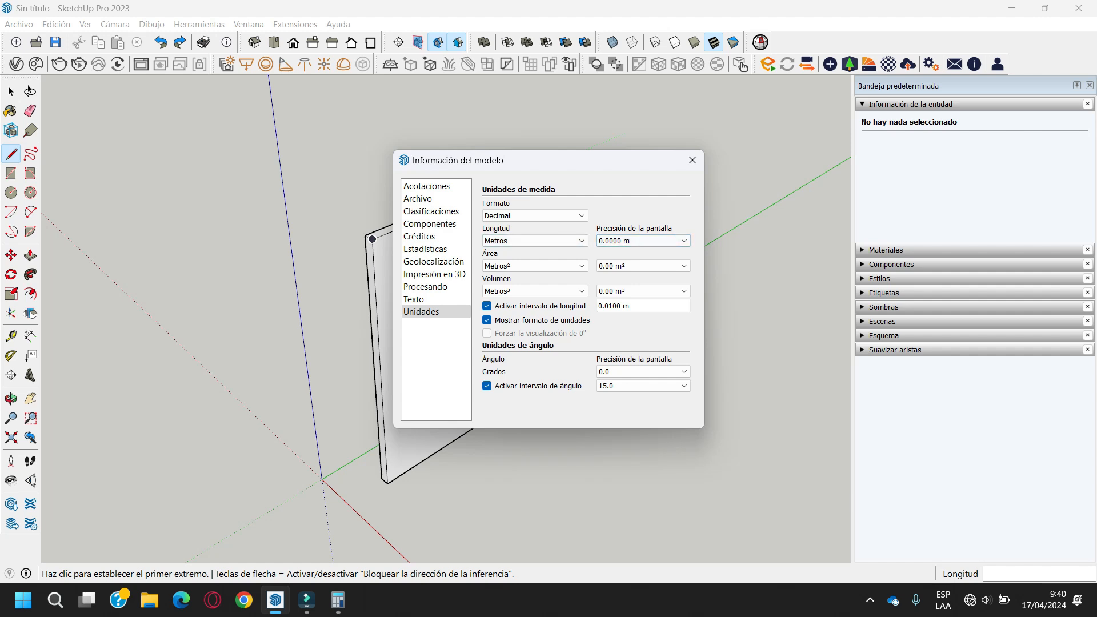
{"action": "left_click", "coordinate": [692, 160]}
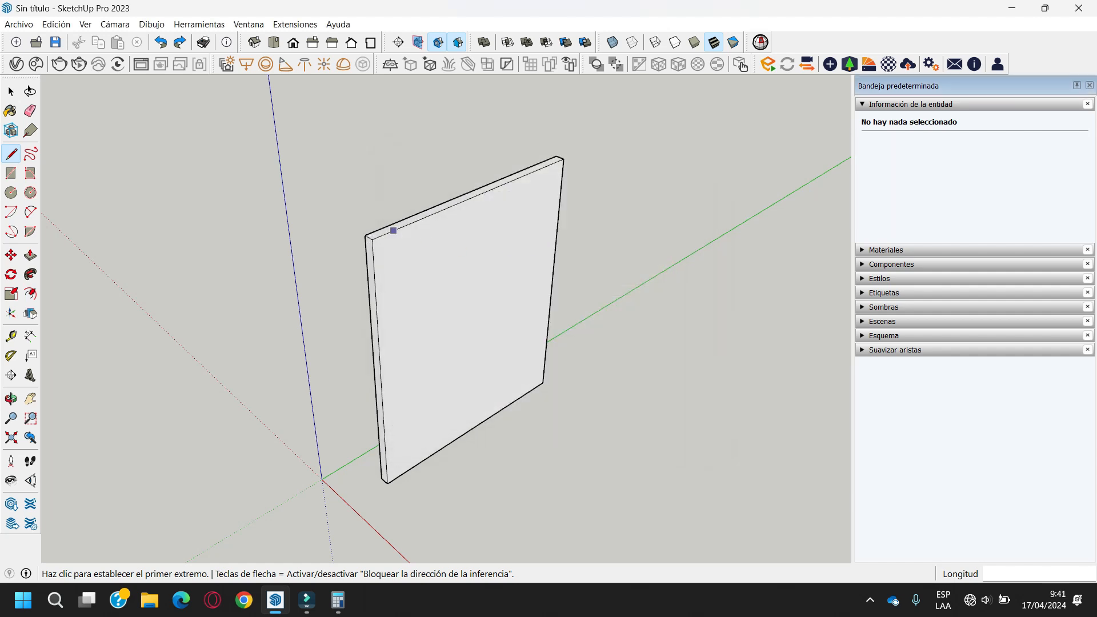
Measure the slab's near vertical edge again at the four-decimal precision, cancelling the line
{"action": "left_click", "coordinate": [372, 238]}
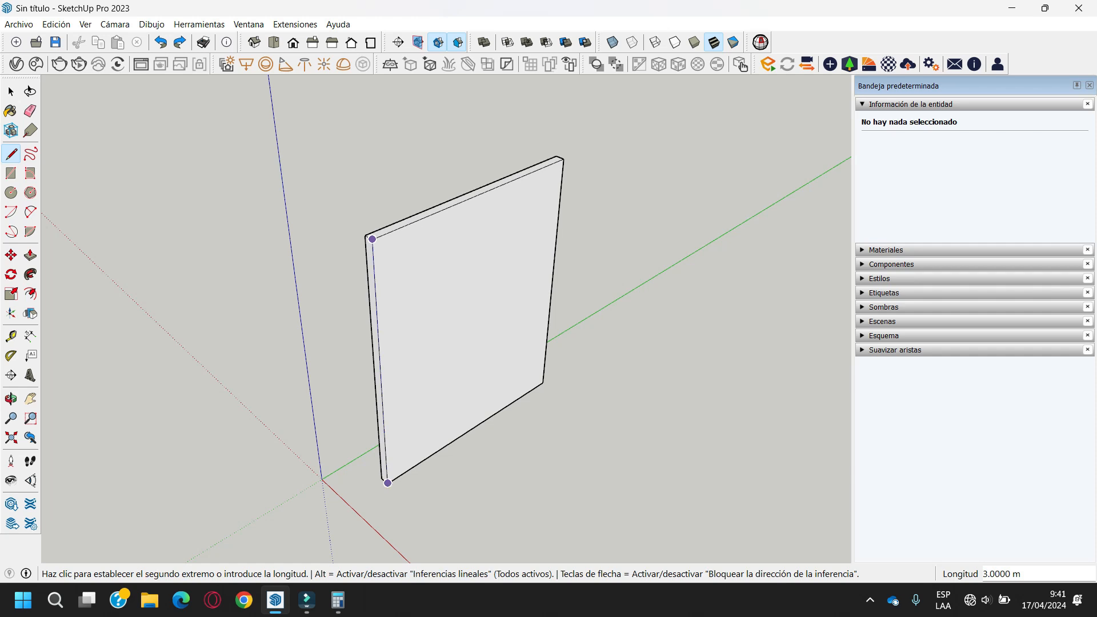
{"action": "key", "text": "Escape"}
{"action": "scroll", "coordinate": [504, 212], "scroll_direction": "down", "scroll_amount": 2}
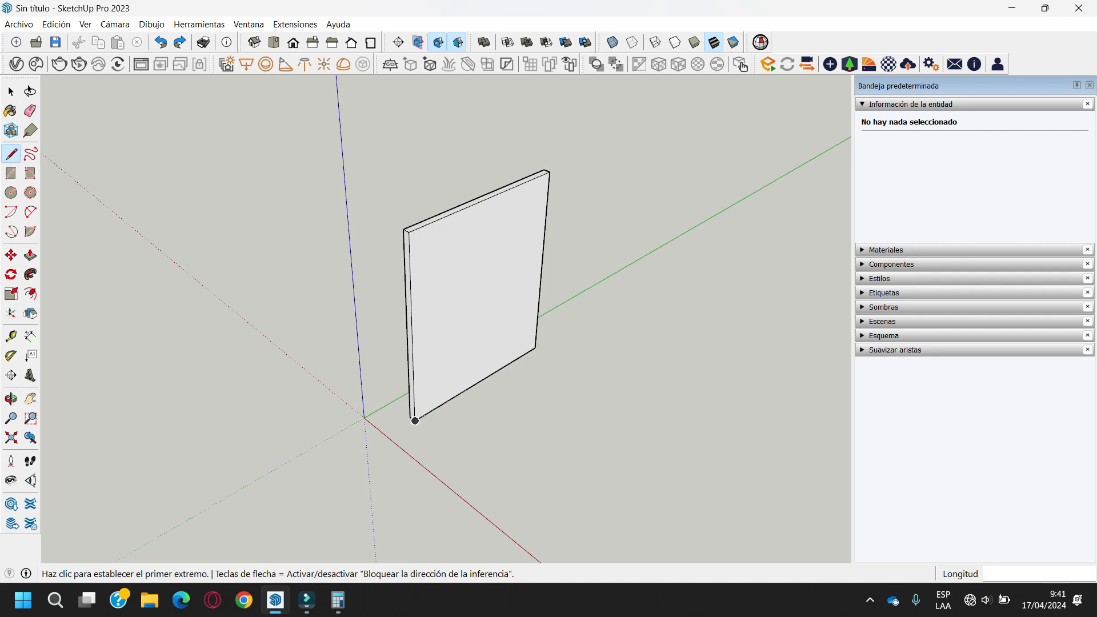
{"action": "scroll", "coordinate": [411, 351], "scroll_direction": "up", "scroll_amount": 3}
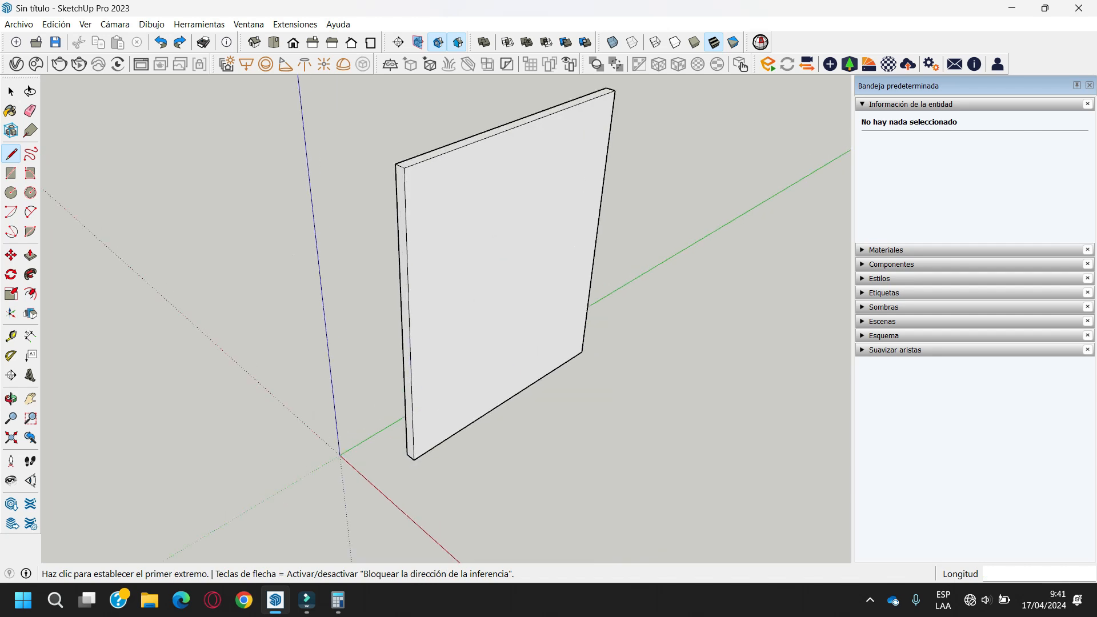
Switch to Calculator, divide 2.5 by 200, and return to the slab's near lower corner in SketchUp
{"action": "middle_click_drag", "start_coordinate": [561, 265], "coordinate": [475, 394]}
{"action": "scroll", "coordinate": [377, 446], "scroll_direction": "up", "scroll_amount": 5}
{"action": "scroll", "coordinate": [379, 443], "scroll_direction": "down", "scroll_amount": 3}
{"action": "left_click", "coordinate": [338, 600]}
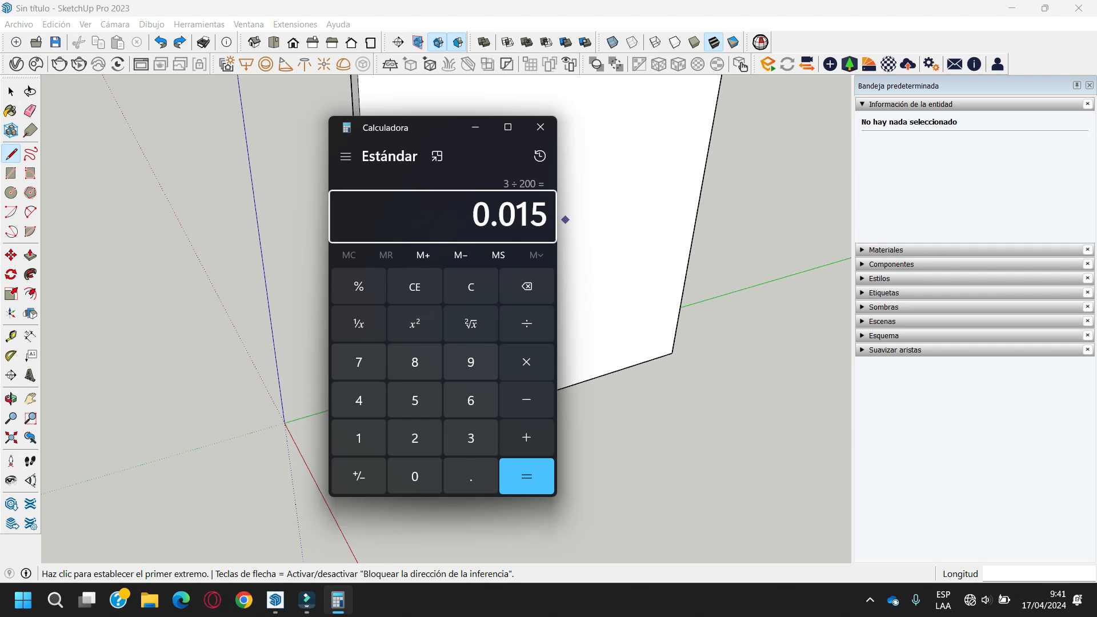
{"action": "type", "text": "2.5/200"}
{"action": "key", "text": "Return"}
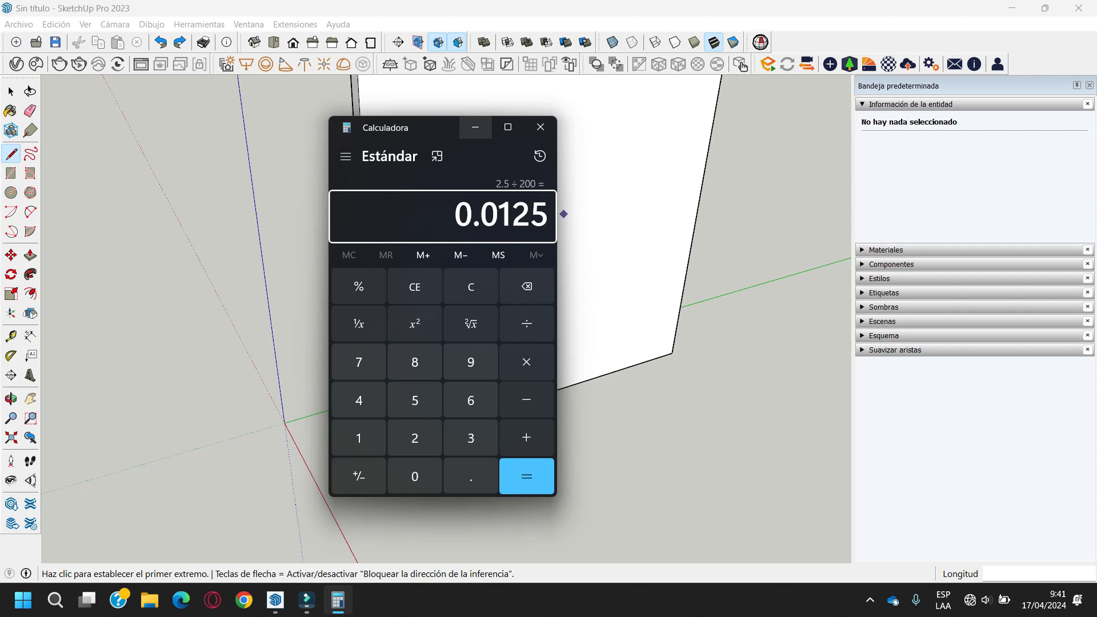
{"action": "left_click", "coordinate": [475, 127]}
{"action": "scroll", "coordinate": [455, 399], "scroll_direction": "up", "scroll_amount": 5}
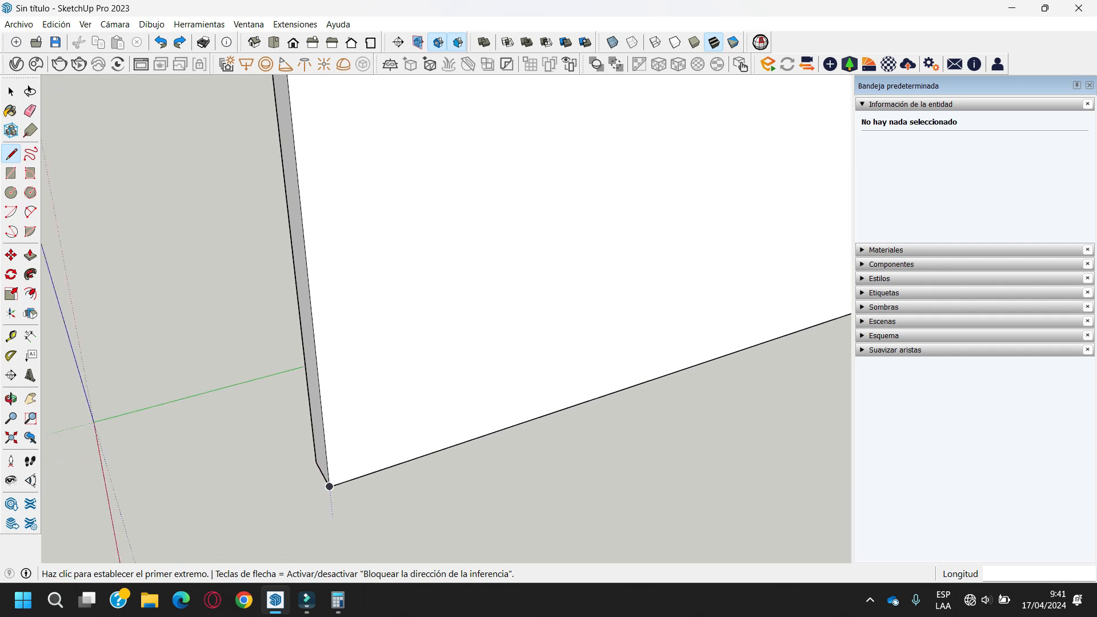
Draw a 0.015 m reference line up the slab's near vertical edge from its lower corner
{"action": "left_click", "coordinate": [329, 486]}
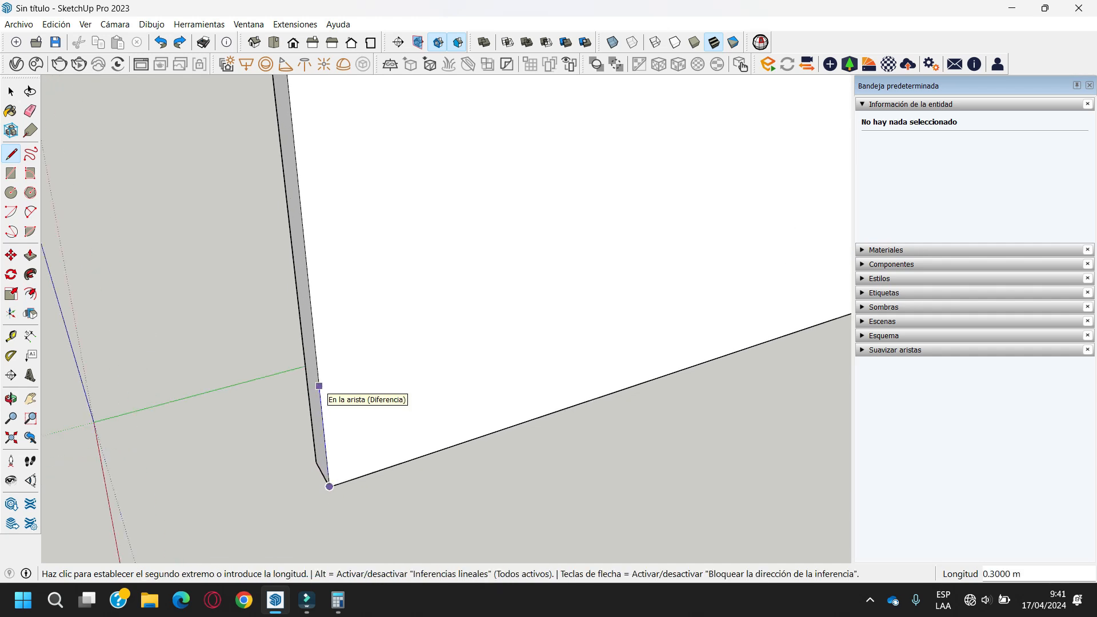
{"action": "type", "text": "0.015"}
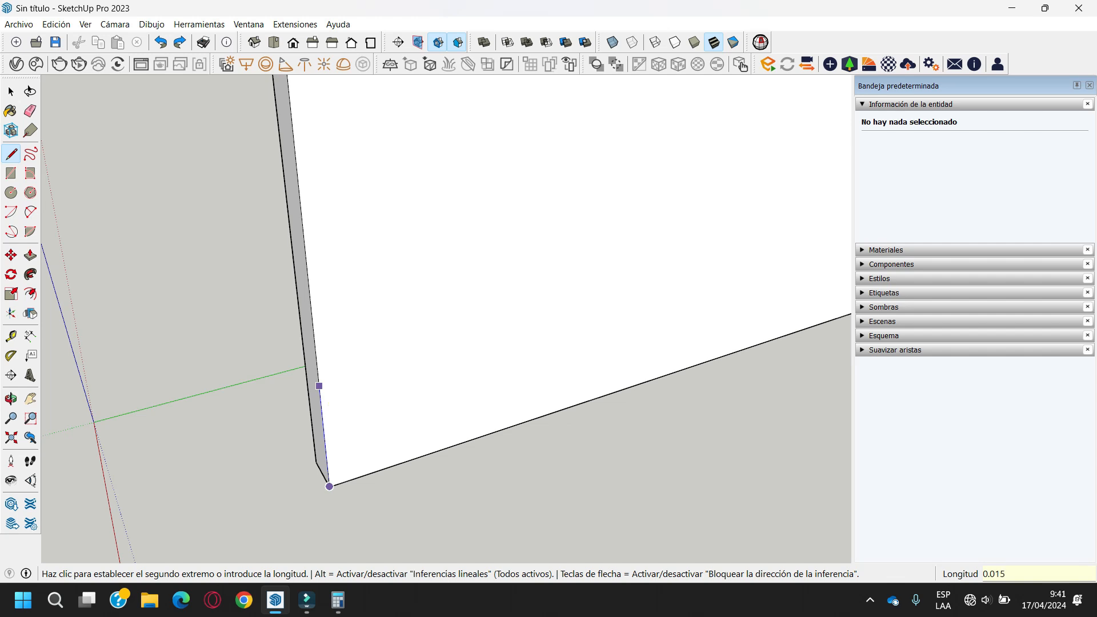
{"action": "key", "text": "Return"}
{"action": "scroll", "coordinate": [329, 488], "scroll_direction": "up", "scroll_amount": 9}
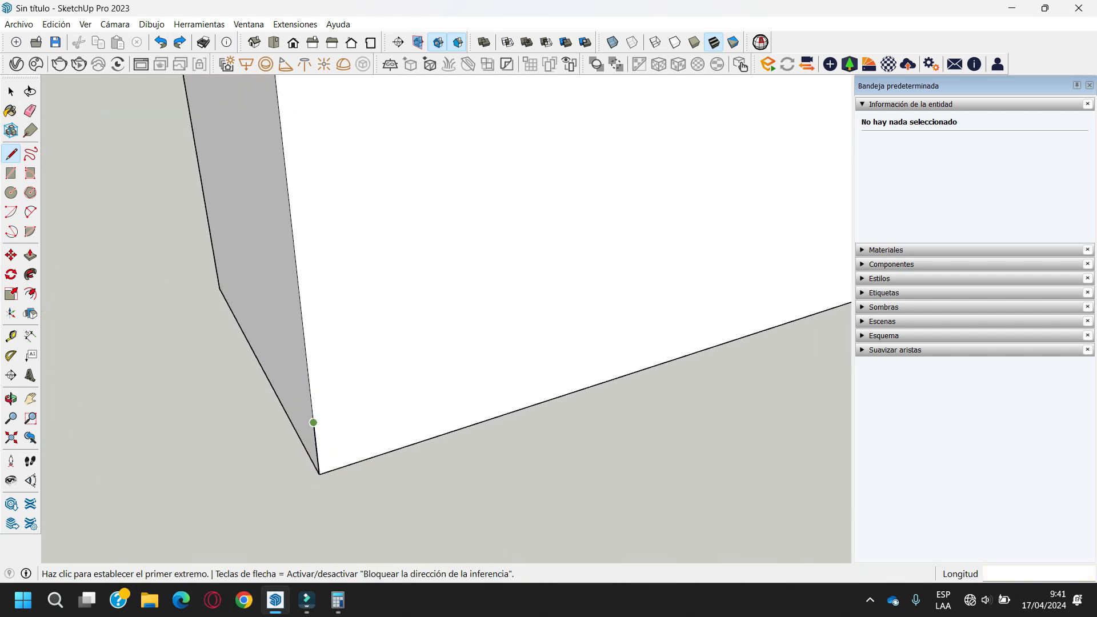
Draw a 0.0125 m horizontal line across the slab's face from the reference line's upper end, then a vertical line down to the bottom edge
{"action": "left_click", "coordinate": [313, 422]}
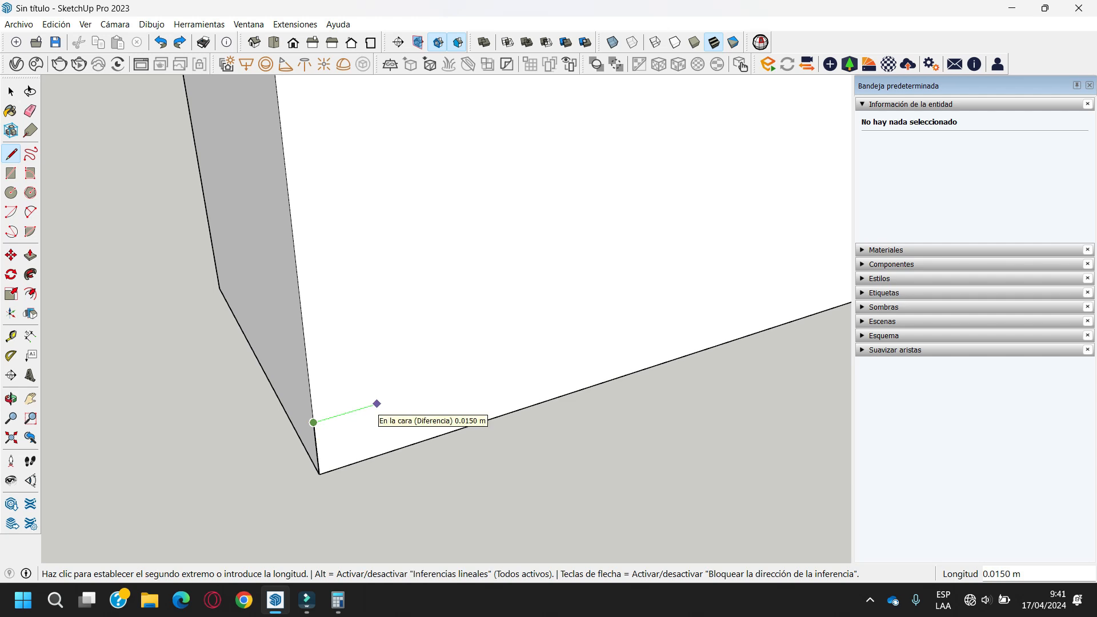
{"action": "type", "text": "0.0"}
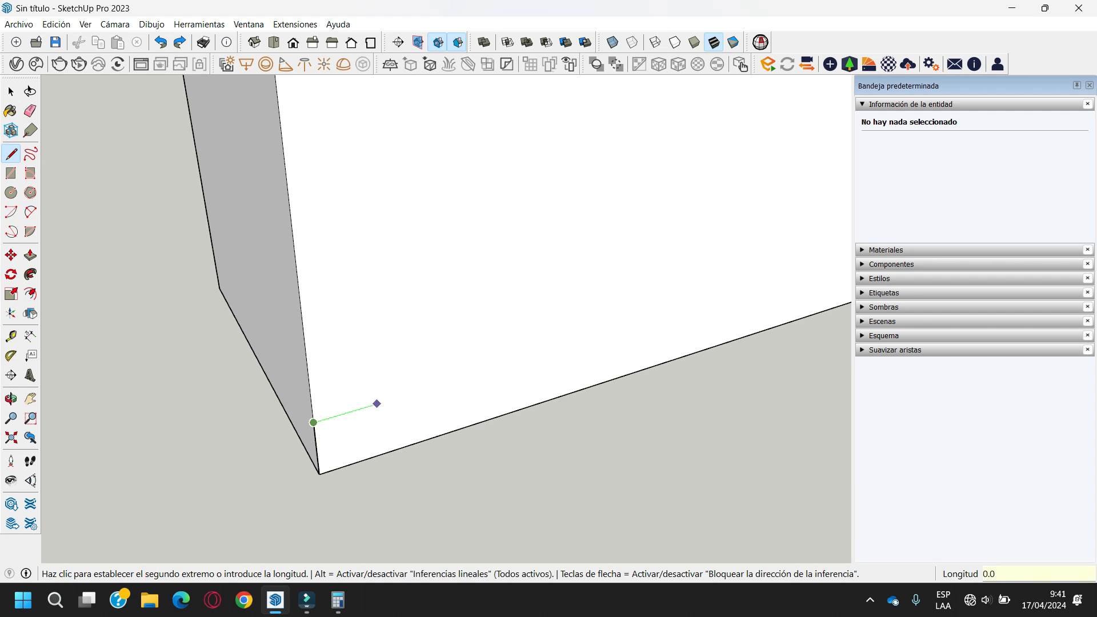
{"action": "type", "text": "125"}
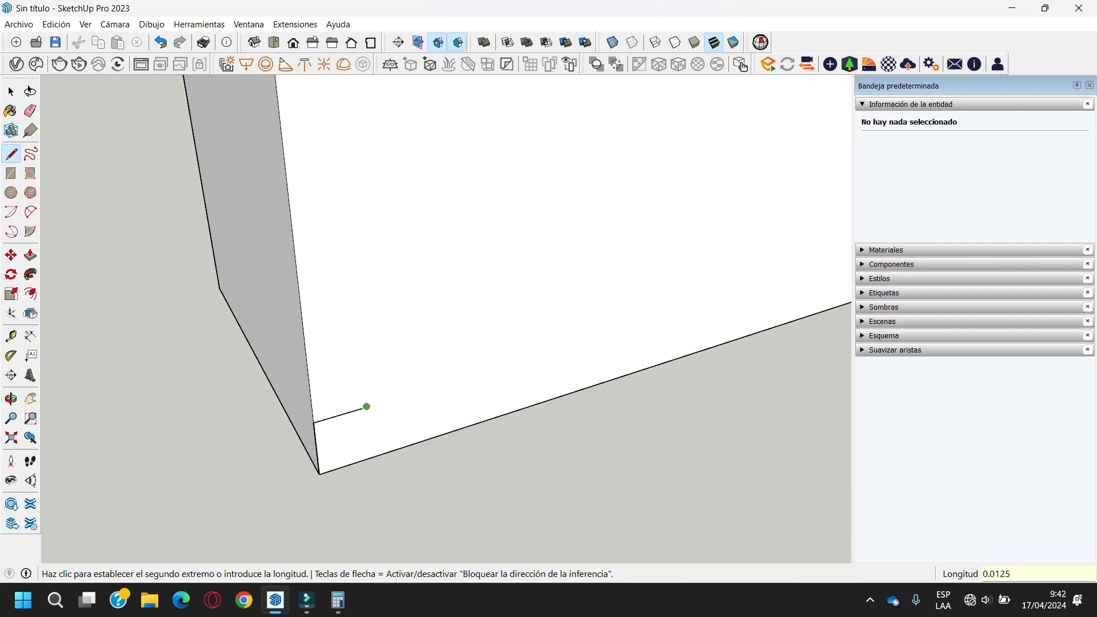
{"action": "key", "text": "Return"}
{"action": "scroll", "coordinate": [366, 452], "scroll_direction": "up", "scroll_amount": 4}
{"action": "left_click", "coordinate": [375, 463]}
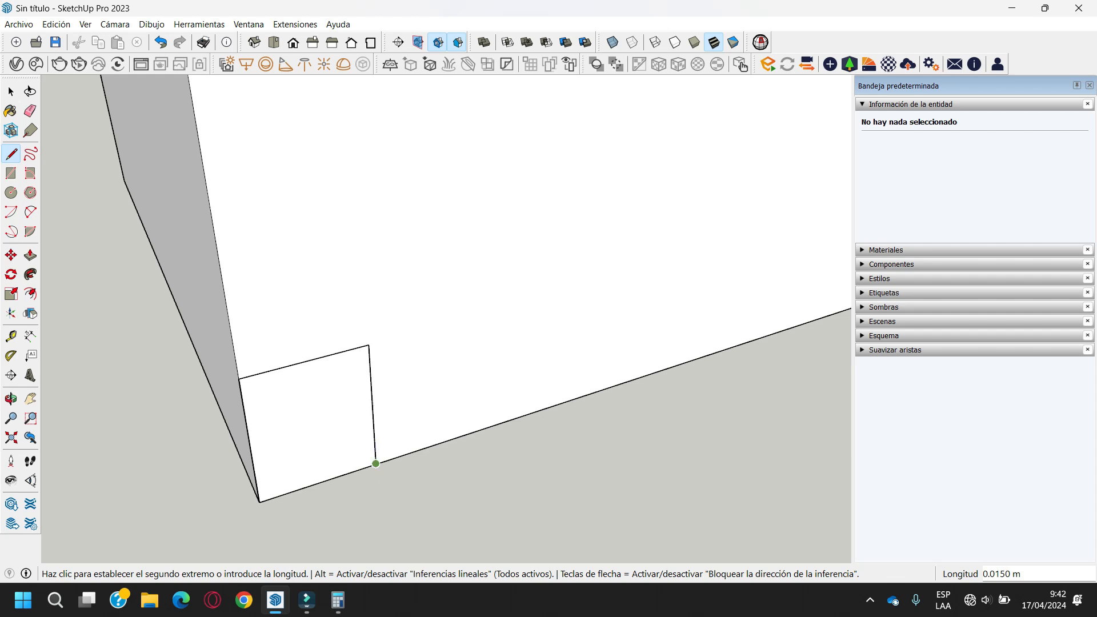
{"action": "scroll", "coordinate": [376, 463], "scroll_direction": "down", "scroll_amount": 2}
{"action": "scroll", "coordinate": [368, 452], "scroll_direction": "down", "scroll_amount": 3}
{"action": "key", "text": "Escape"}
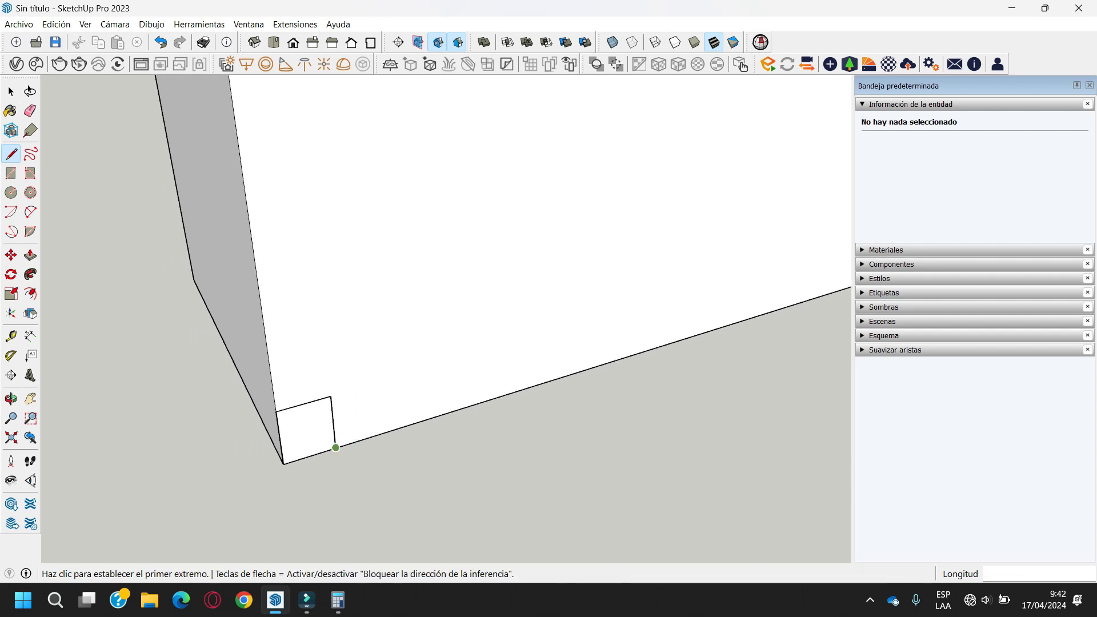
Scale the slab's height along the blue axis from its top-centre grip down to the 0.015 m reference height
{"action": "key", "text": "space"}
{"action": "scroll", "coordinate": [309, 457], "scroll_direction": "down", "scroll_amount": 5}
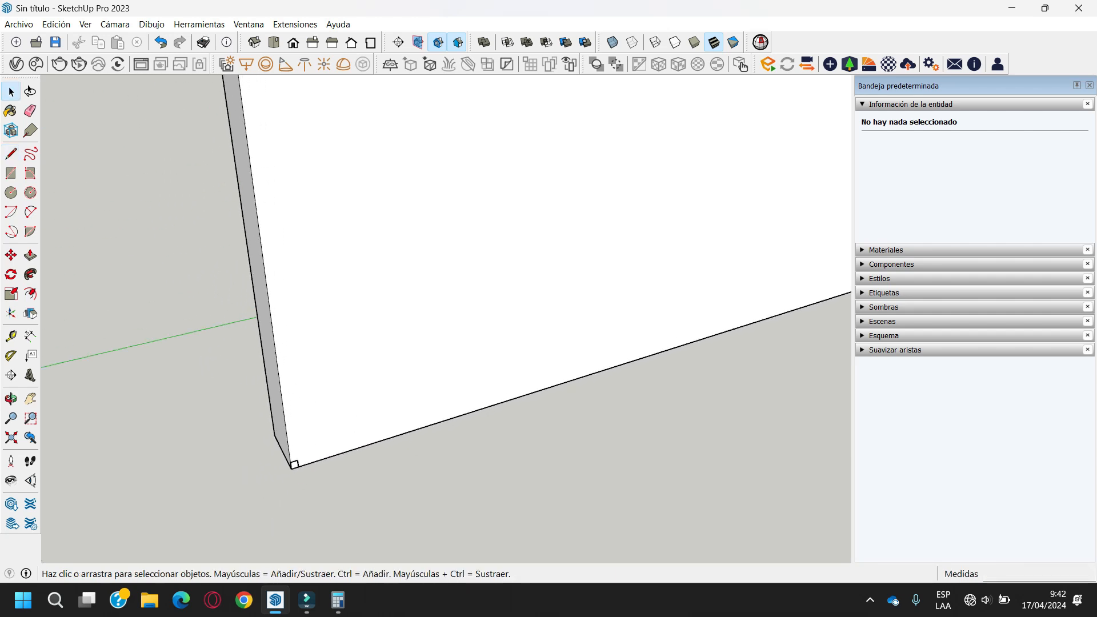
{"action": "scroll", "coordinate": [289, 419], "scroll_direction": "down", "scroll_amount": 3}
{"action": "left_click", "coordinate": [309, 343]}
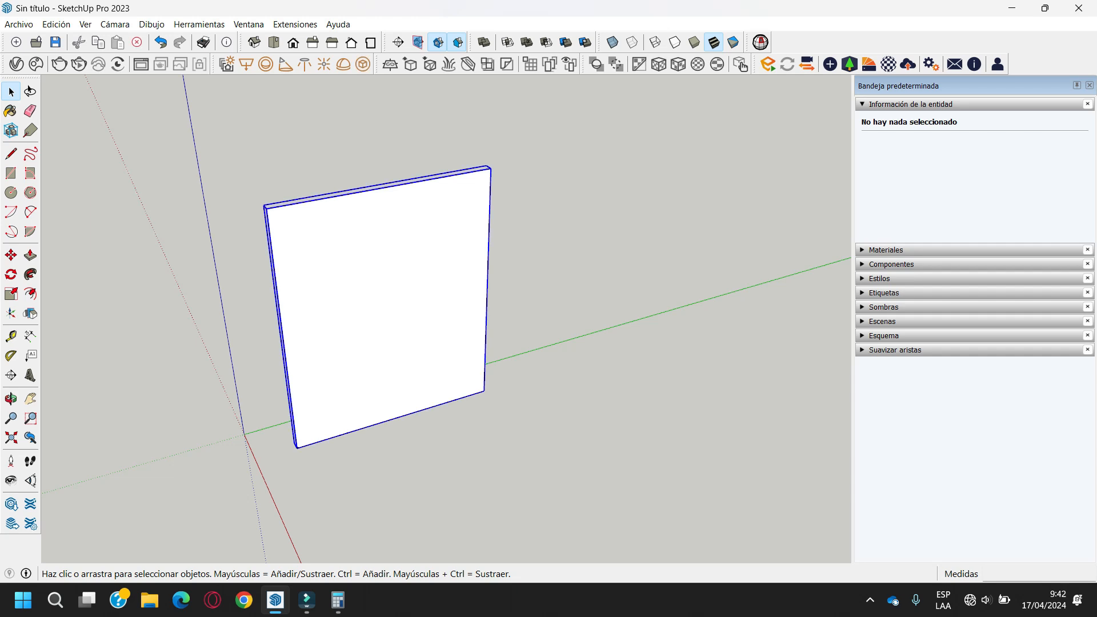
{"action": "scroll", "coordinate": [228, 248], "scroll_direction": "up", "scroll_amount": 2}
{"action": "key", "text": "s"}
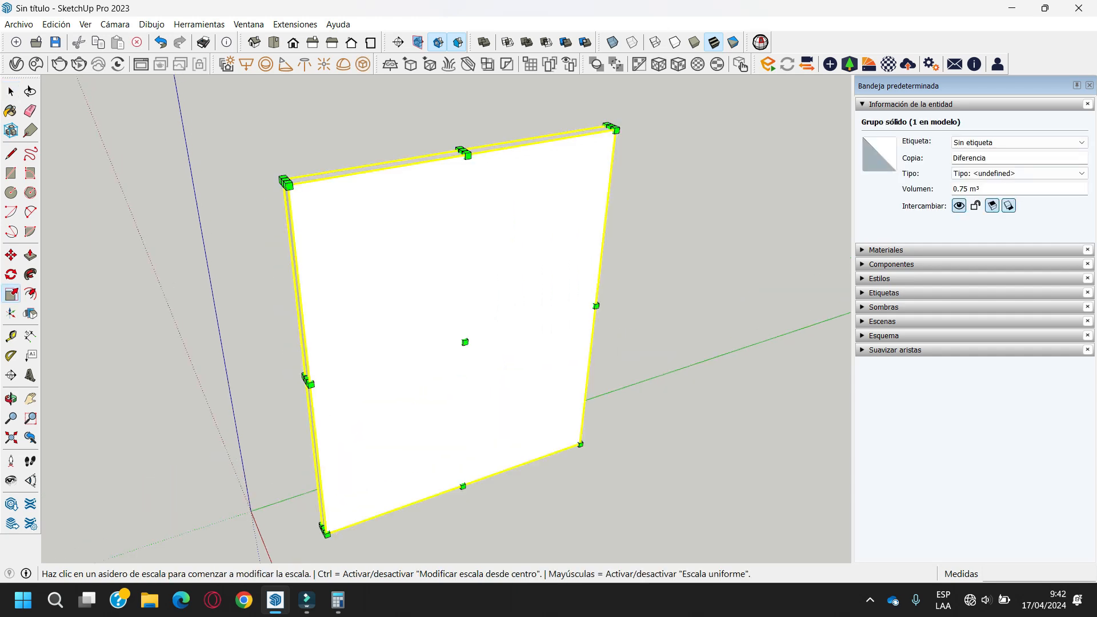
{"action": "scroll", "coordinate": [477, 139], "scroll_direction": "up", "scroll_amount": 5}
{"action": "left_click", "coordinate": [477, 140]}
{"action": "scroll", "coordinate": [480, 128], "scroll_direction": "down", "scroll_amount": 8}
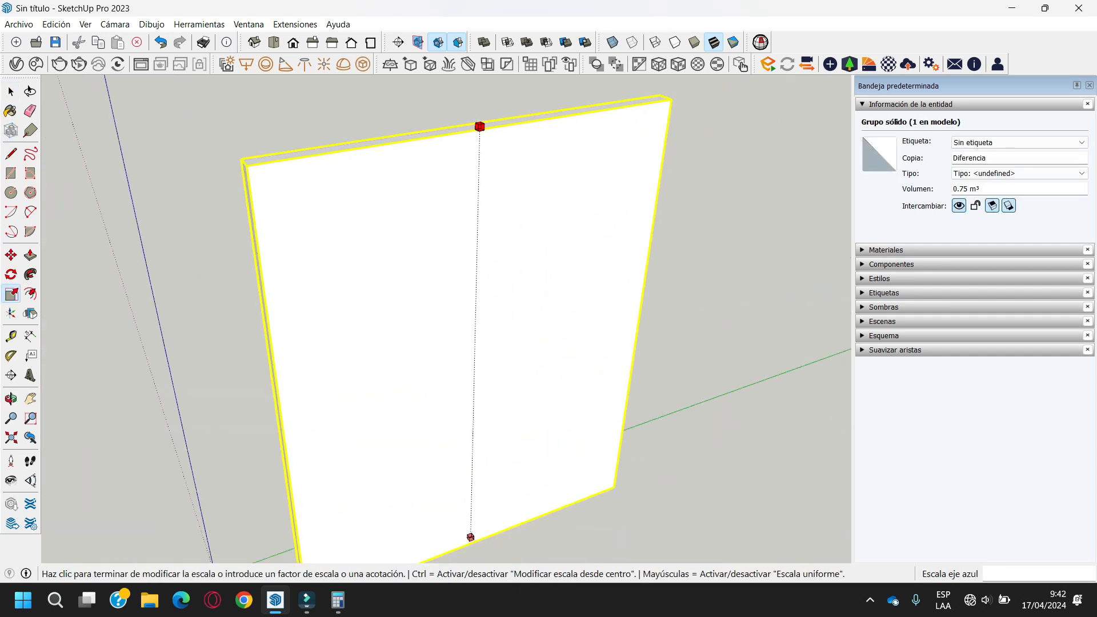
{"action": "scroll", "coordinate": [397, 350], "scroll_direction": "up", "scroll_amount": 5}
{"action": "scroll", "coordinate": [384, 364], "scroll_direction": "up", "scroll_amount": 6}
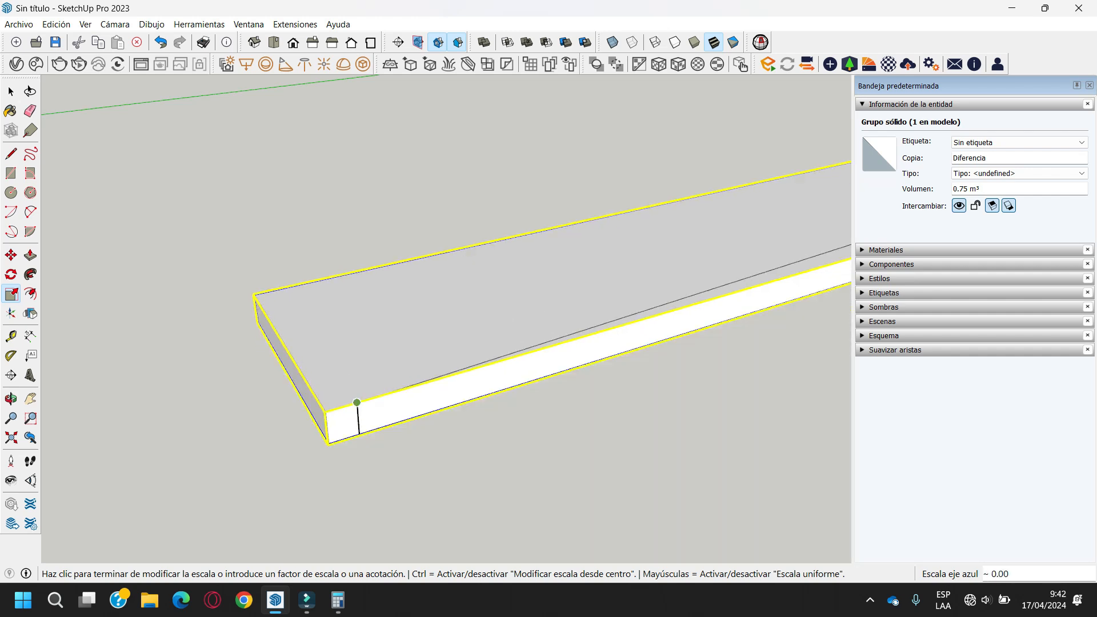
{"action": "left_click", "coordinate": [358, 402]}
{"action": "scroll", "coordinate": [306, 355], "scroll_direction": "down", "scroll_amount": 5}
{"action": "scroll", "coordinate": [263, 371], "scroll_direction": "down", "scroll_amount": 5}
Scale the flattened slab's width along the green axis from its far end to match the 0.0125 m reference
{"action": "middle_click_drag", "start_coordinate": [694, 297], "coordinate": [571, 320]}
{"action": "scroll", "coordinate": [606, 354], "scroll_direction": "up", "scroll_amount": 5}
{"action": "scroll", "coordinate": [446, 319], "scroll_direction": "down", "scroll_amount": 10}
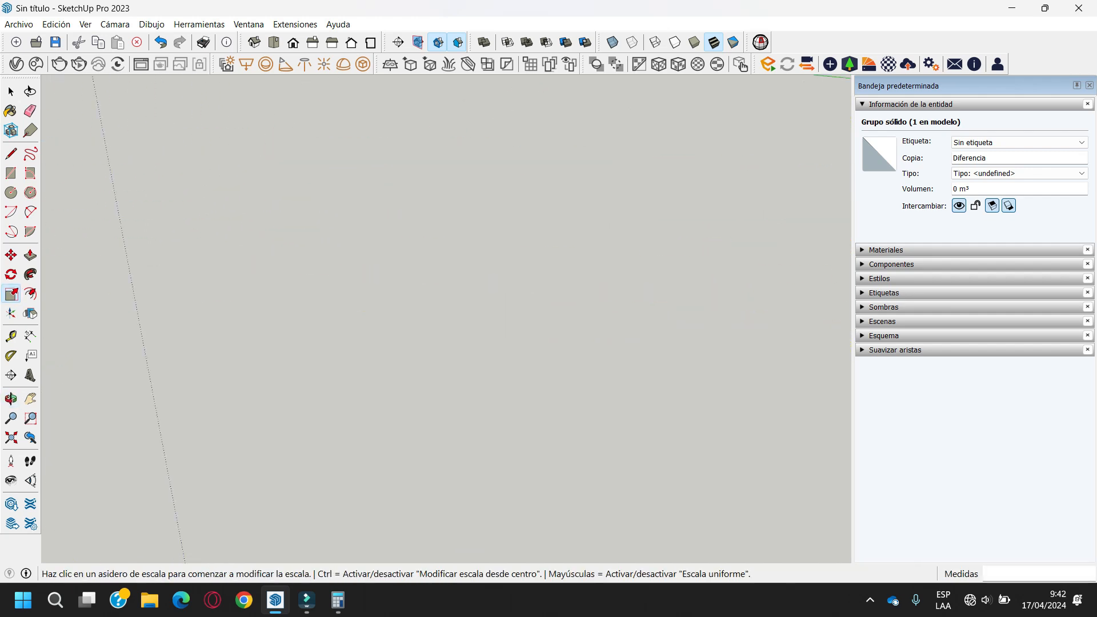
{"action": "scroll", "coordinate": [318, 163], "scroll_direction": "up", "scroll_amount": 4}
{"action": "scroll", "coordinate": [400, 214], "scroll_direction": "up", "scroll_amount": 6}
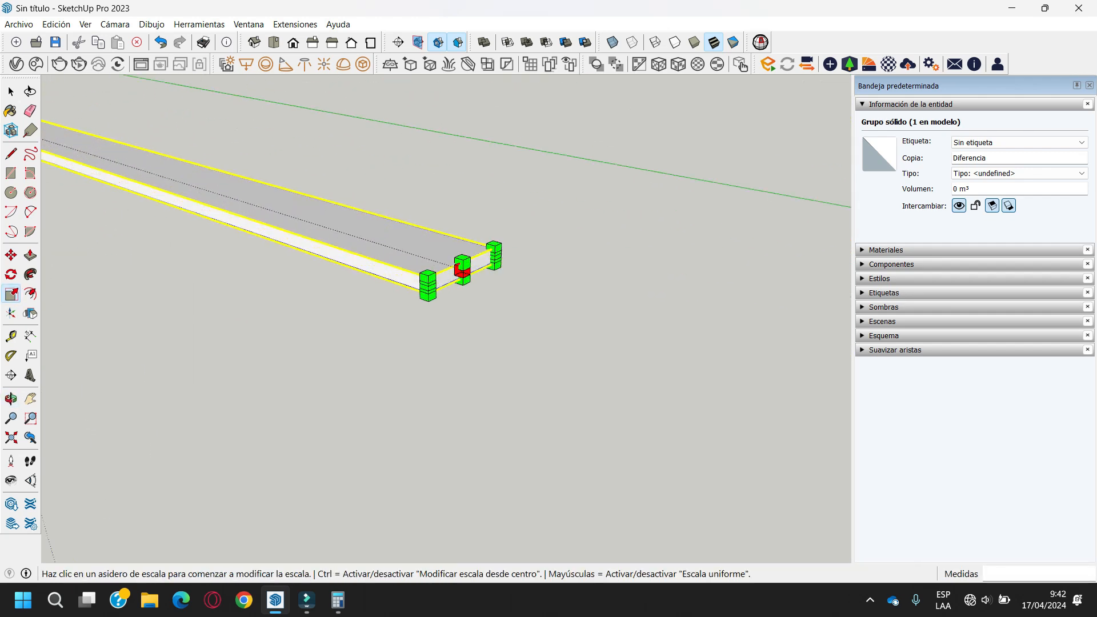
{"action": "left_click", "coordinate": [463, 269]}
{"action": "scroll", "coordinate": [743, 361], "scroll_direction": "down", "scroll_amount": 5}
{"action": "scroll", "coordinate": [728, 357], "scroll_direction": "down", "scroll_amount": 2}
{"action": "scroll", "coordinate": [250, 224], "scroll_direction": "up", "scroll_amount": 10}
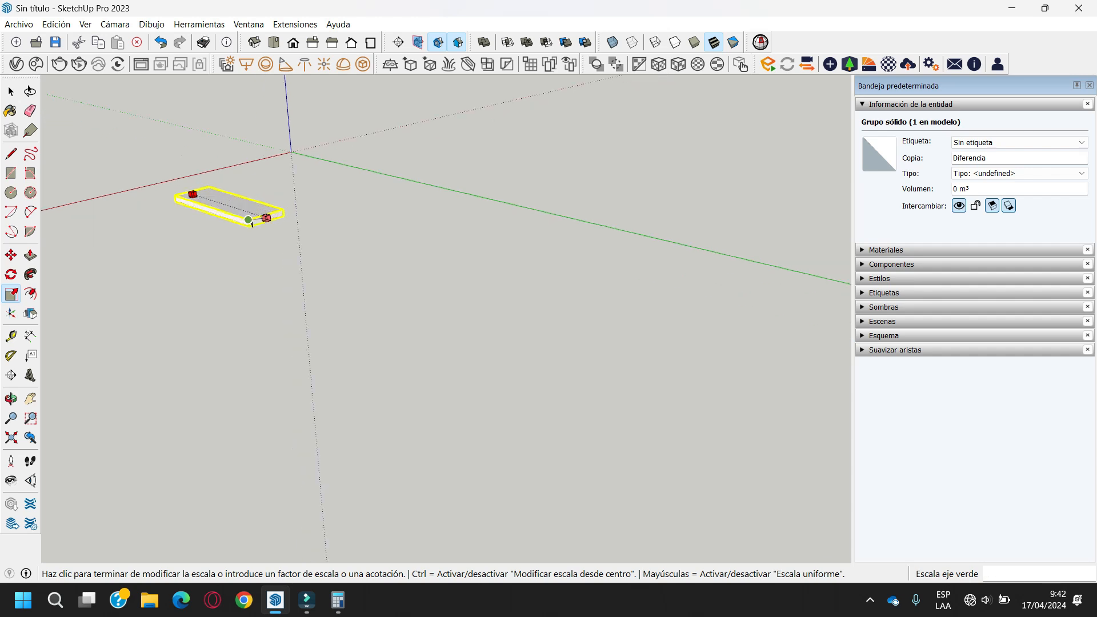
{"action": "scroll", "coordinate": [263, 229], "scroll_direction": "up", "scroll_amount": 2}
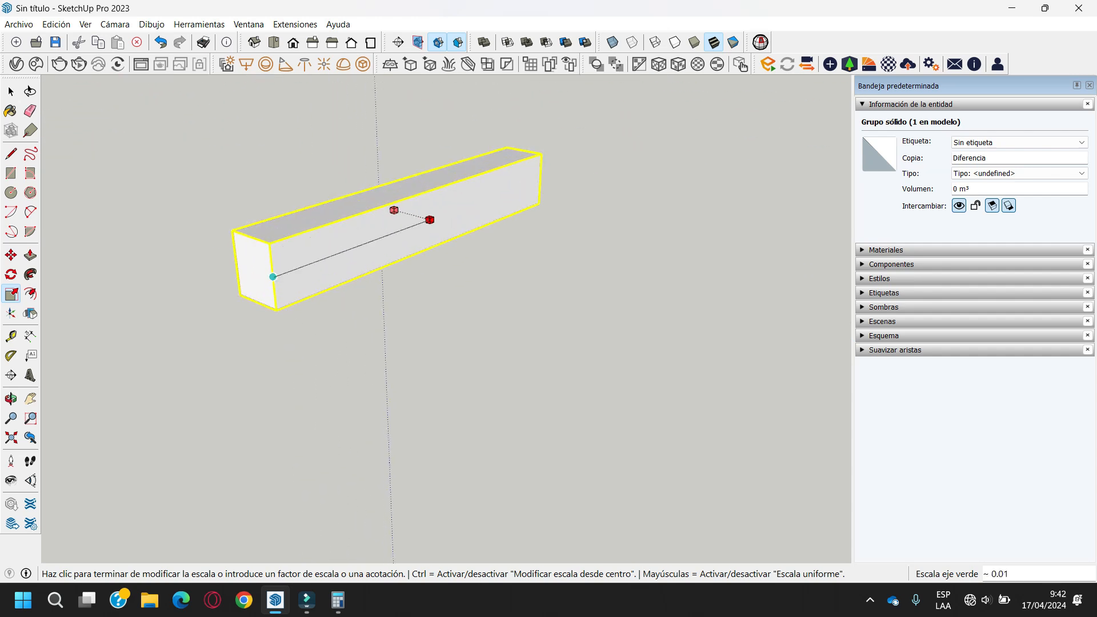
{"action": "left_click", "coordinate": [273, 276]}
{"action": "middle_click_drag", "start_coordinate": [274, 277], "coordinate": [210, 288]}
Delete the loose reference lines at the end of the scaled solid
{"action": "key", "text": "space"}
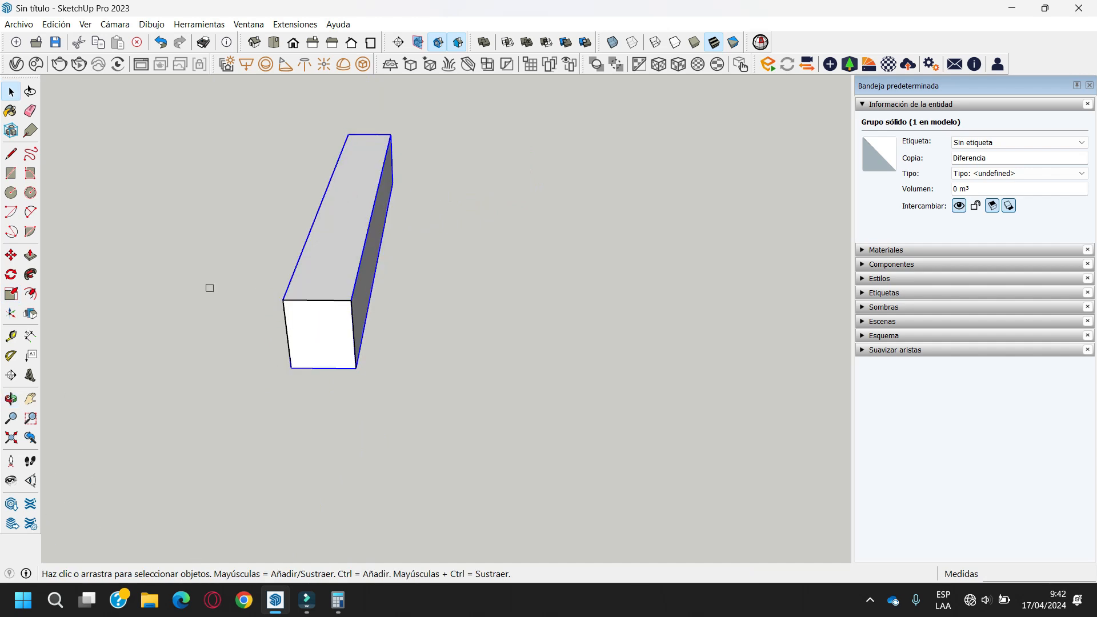
{"action": "left_click_drag", "start_coordinate": [206, 285], "coordinate": [544, 520]}
{"action": "left_click", "coordinate": [457, 395]}
{"action": "middle_click_drag", "start_coordinate": [400, 366], "coordinate": [626, 369]}
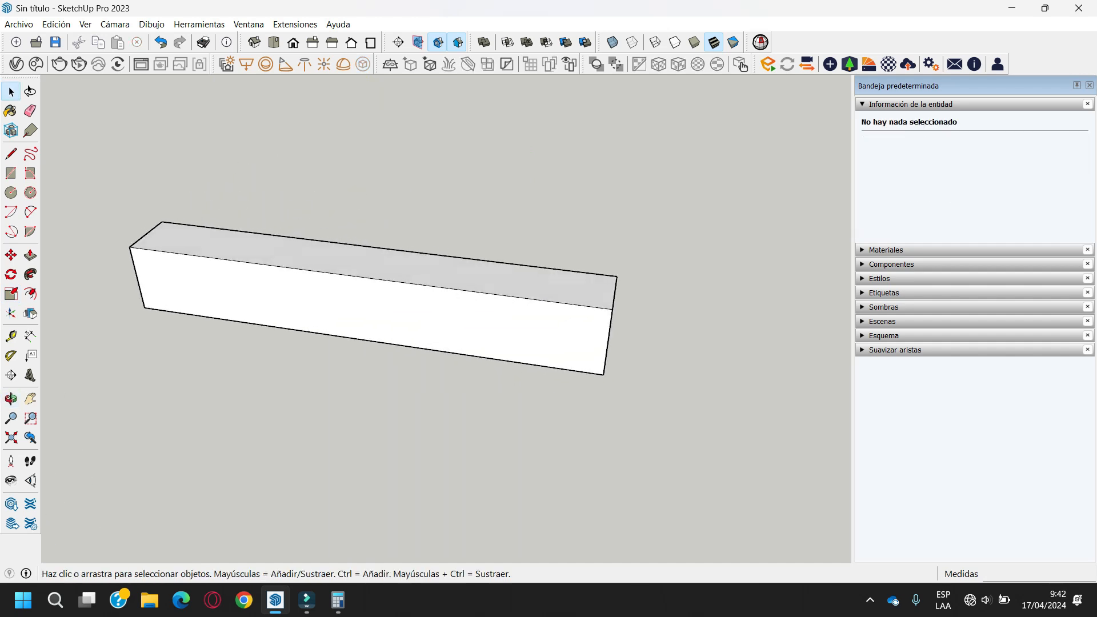
{"action": "scroll", "coordinate": [646, 277], "scroll_direction": "down", "scroll_amount": 2}
Switch to Calculator, divide 0.1 by 200, highlight the result's decimals, and return to SketchUp
{"action": "left_click", "coordinate": [338, 600]}
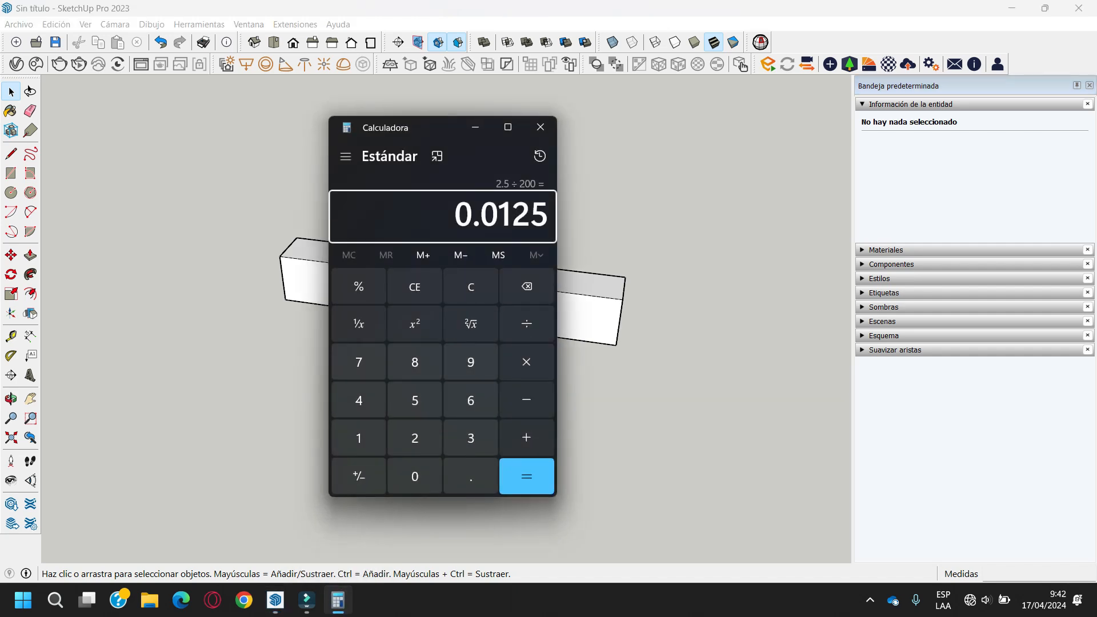
{"action": "type", "text": "0.1/200"}
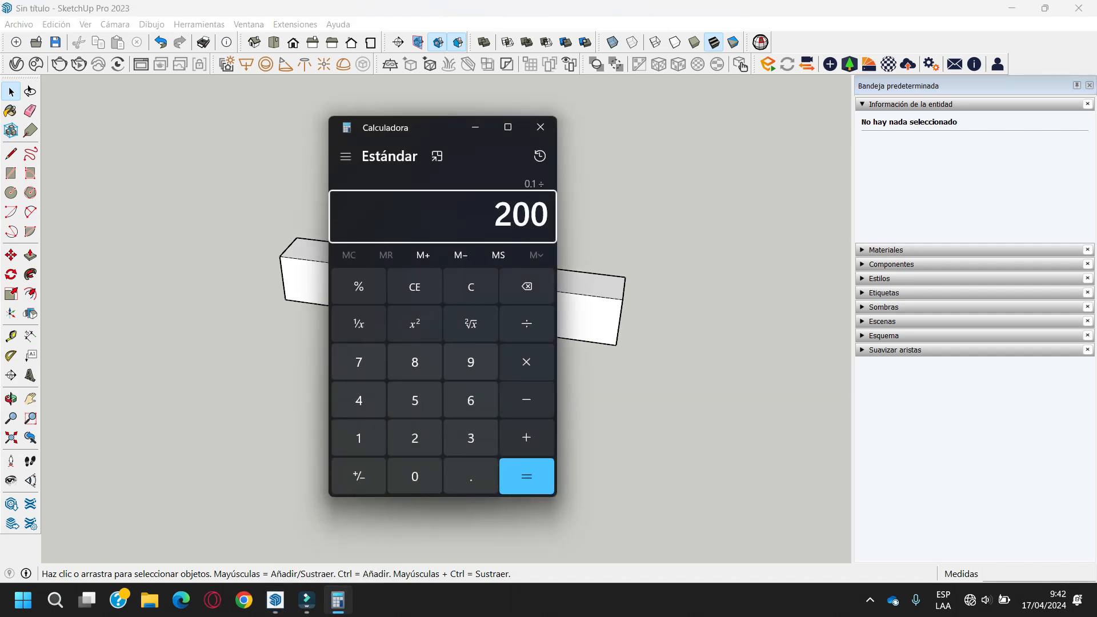
{"action": "key", "text": "Return"}
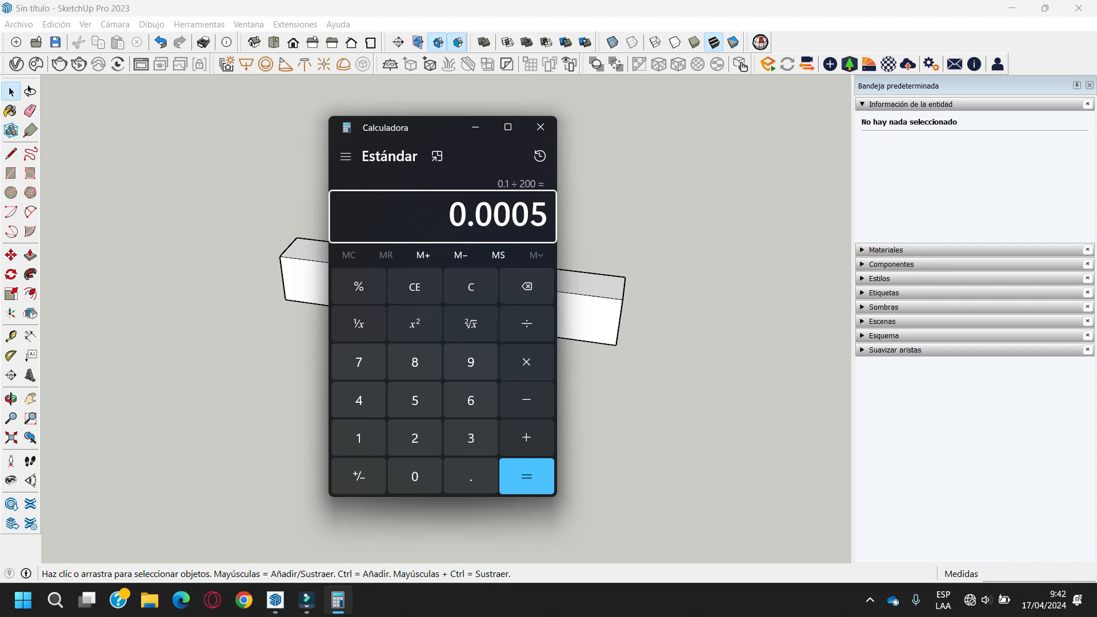
{"action": "left_click_drag", "start_coordinate": [475, 215], "coordinate": [547, 216]}
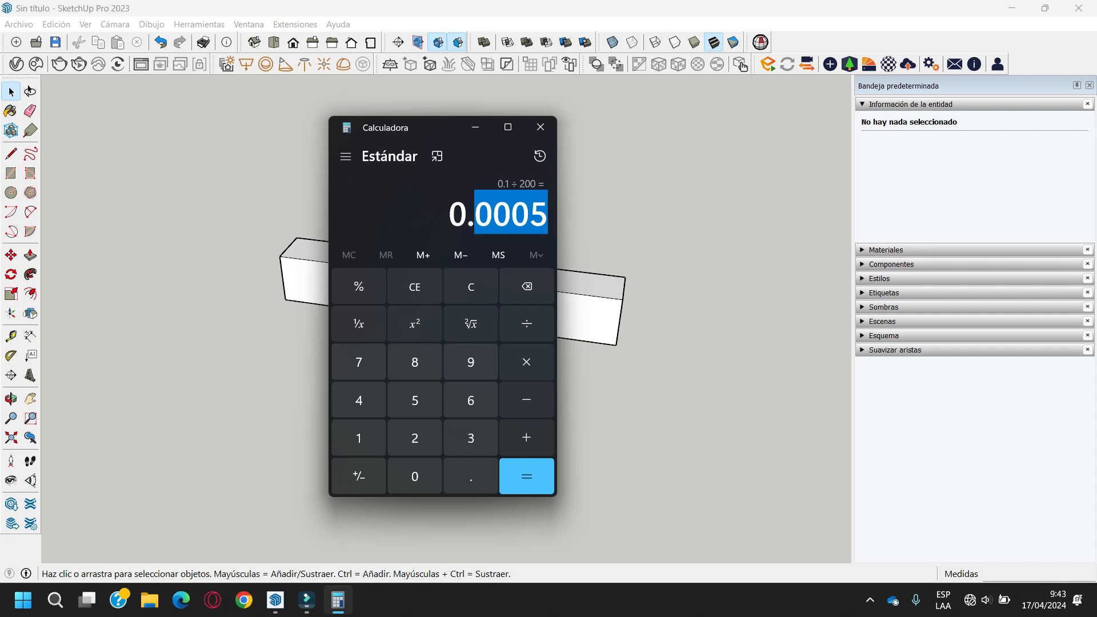
{"action": "left_click", "coordinate": [475, 127]}
Draw a 0.0005 m reference line along the solid's lower long edge from its near lower corner
{"action": "scroll", "coordinate": [366, 266], "scroll_direction": "up", "scroll_amount": 3}
{"action": "key", "text": "l"}
{"action": "left_click", "coordinate": [234, 323]}
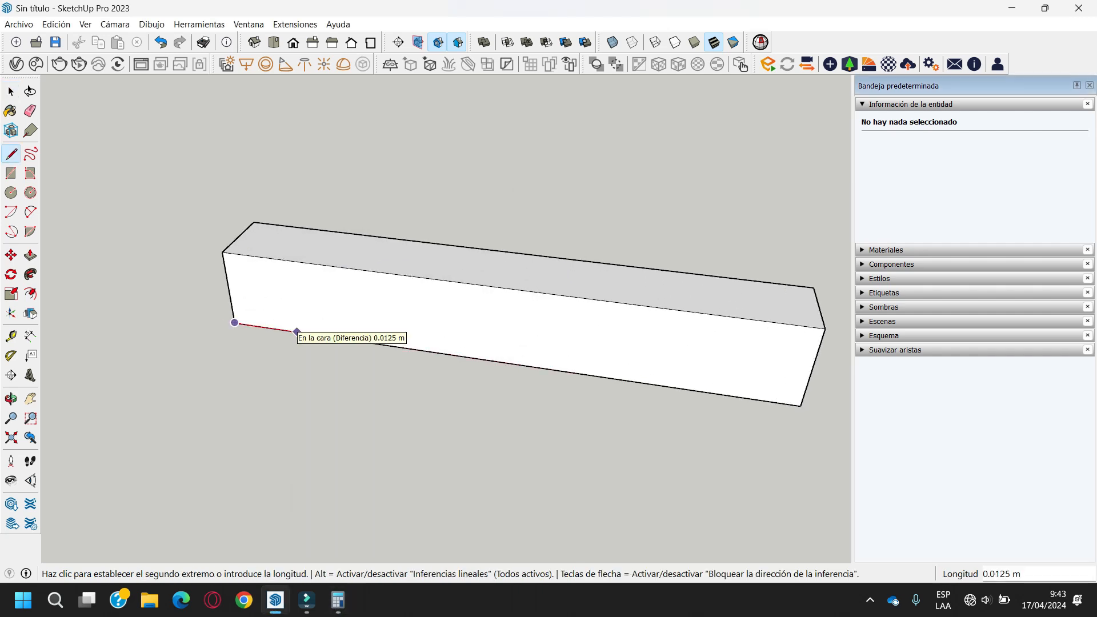
{"action": "type", "text": ".0"}
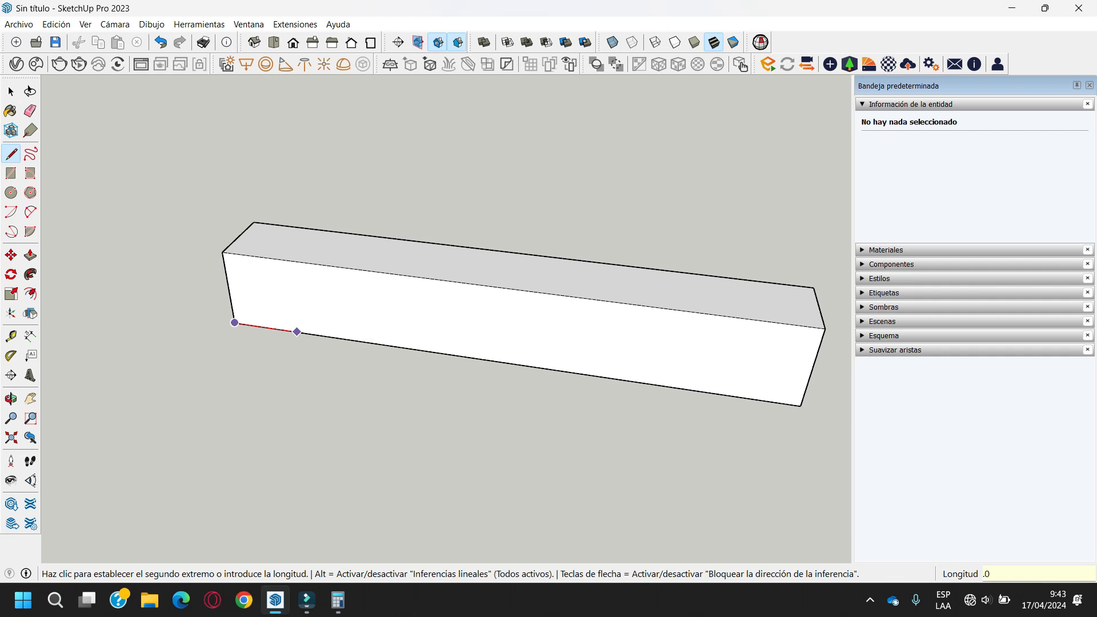
{"action": "type", "text": "005"}
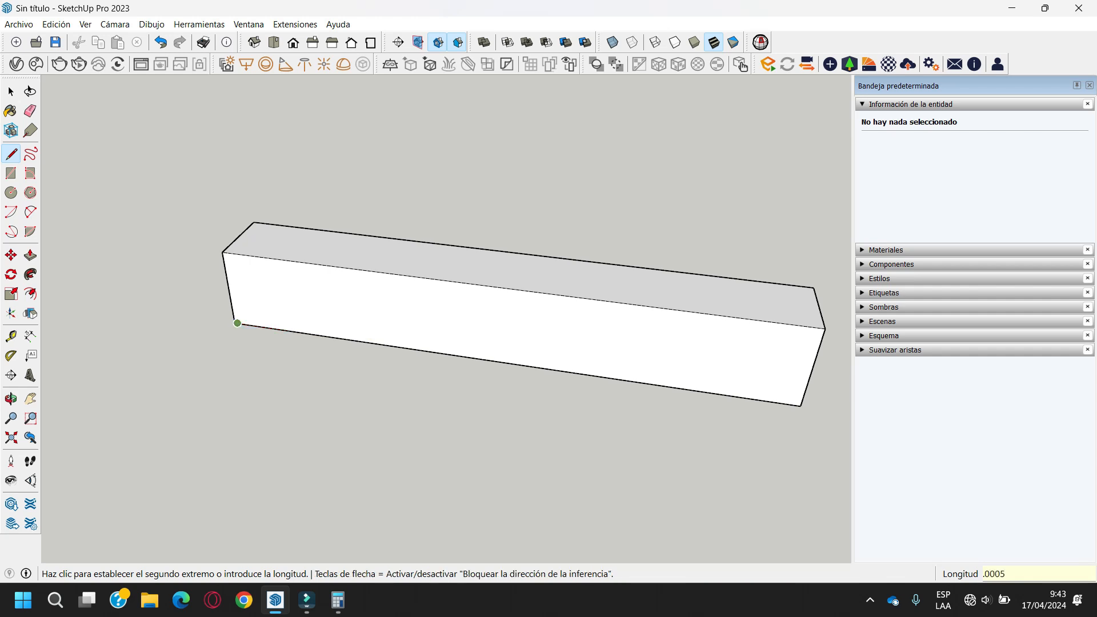
{"action": "key", "text": "Return"}
Draw a vertical line from the end of the 0.0005 m reference up past the solid's upper edge
{"action": "scroll", "coordinate": [252, 328], "scroll_direction": "up", "scroll_amount": 5}
{"action": "scroll", "coordinate": [280, 338], "scroll_direction": "down", "scroll_amount": 1}
{"action": "scroll", "coordinate": [283, 339], "scroll_direction": "up", "scroll_amount": 1}
{"action": "middle_click_drag", "start_coordinate": [267, 337], "coordinate": [310, 369], "text": "shift"}
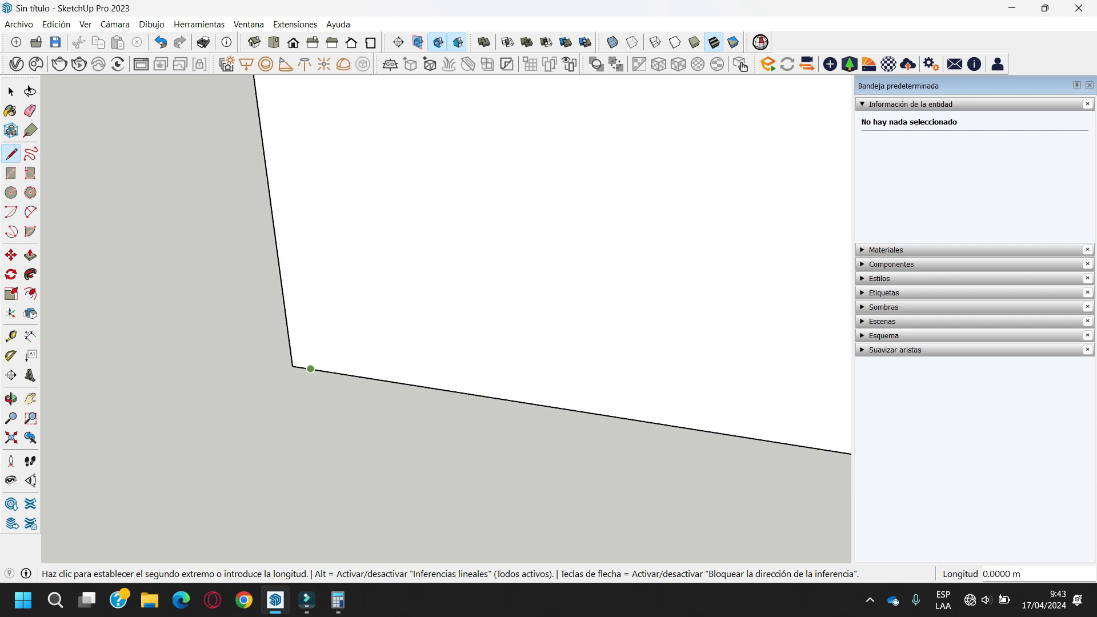
{"action": "scroll", "coordinate": [310, 369], "scroll_direction": "down", "scroll_amount": 3}
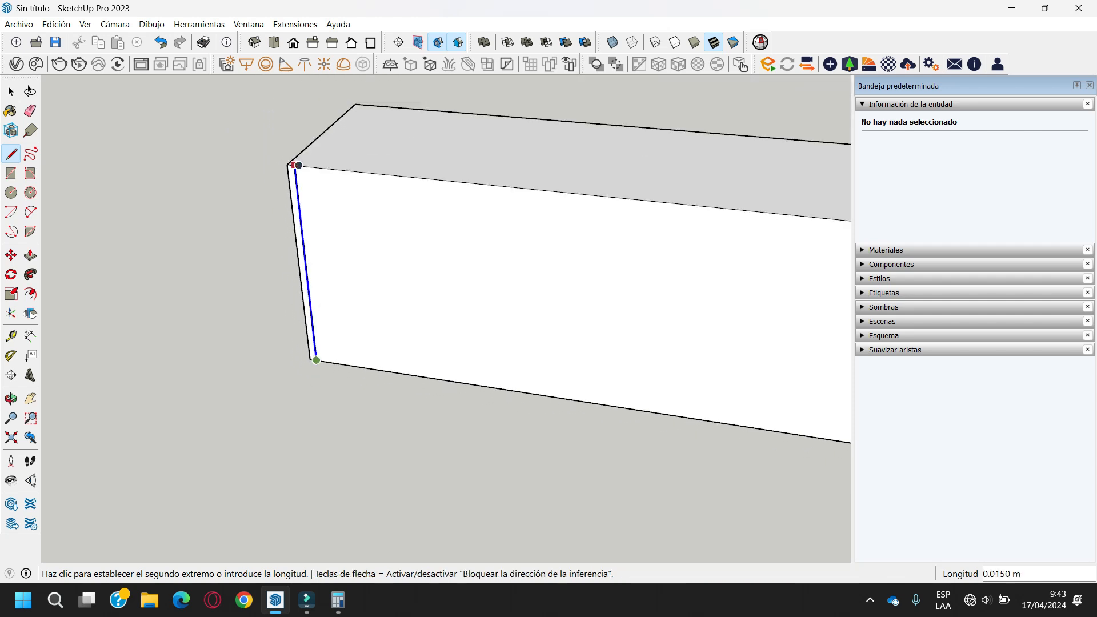
{"action": "left_click", "coordinate": [288, 109]}
{"action": "key", "text": "space"}
Scale the solid's thickness along the red axis from its far end face to the 0.0005 m reference line
{"action": "scroll", "coordinate": [260, 206], "scroll_direction": "down", "scroll_amount": 5}
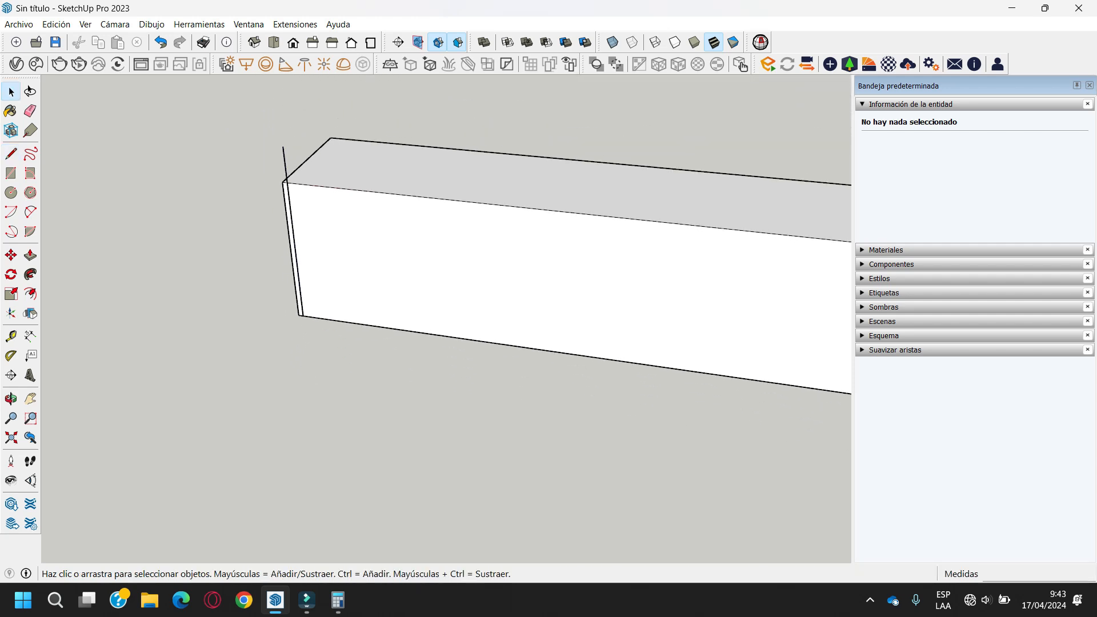
{"action": "left_click", "coordinate": [365, 230]}
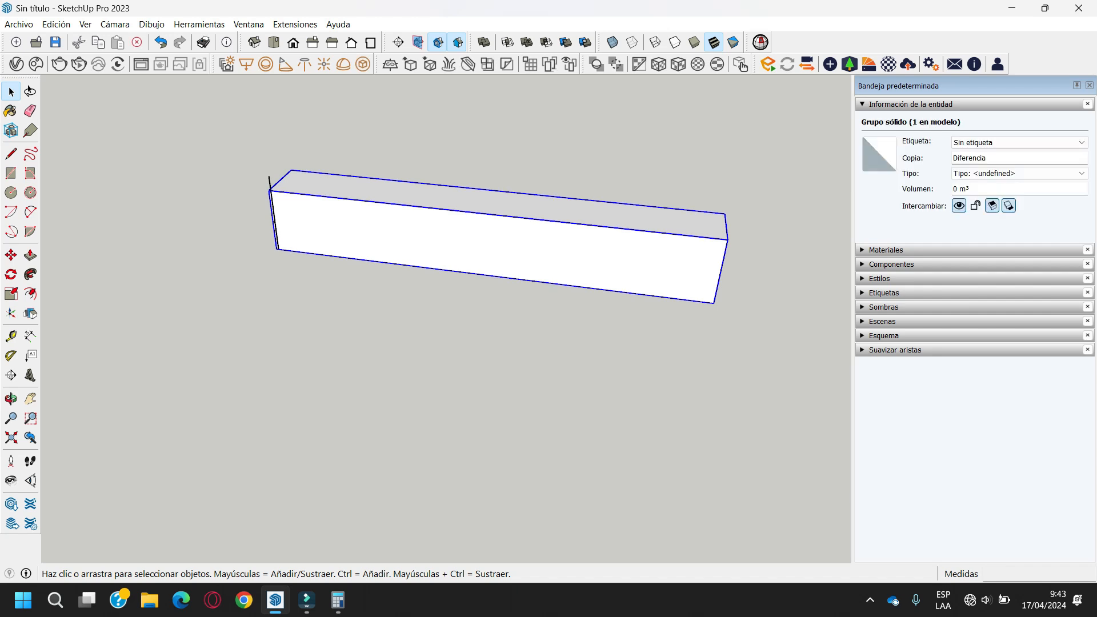
{"action": "key", "text": "s"}
{"action": "middle_click_drag", "start_coordinate": [720, 275], "coordinate": [657, 280]}
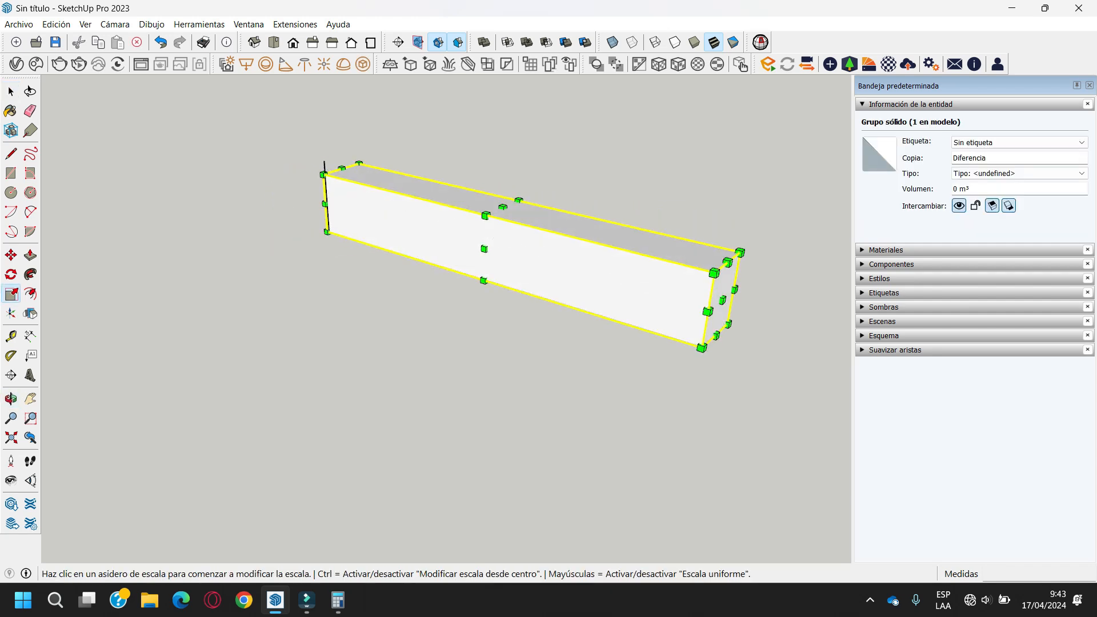
{"action": "left_click", "coordinate": [721, 299]}
{"action": "scroll", "coordinate": [367, 196], "scroll_direction": "up", "scroll_amount": 5}
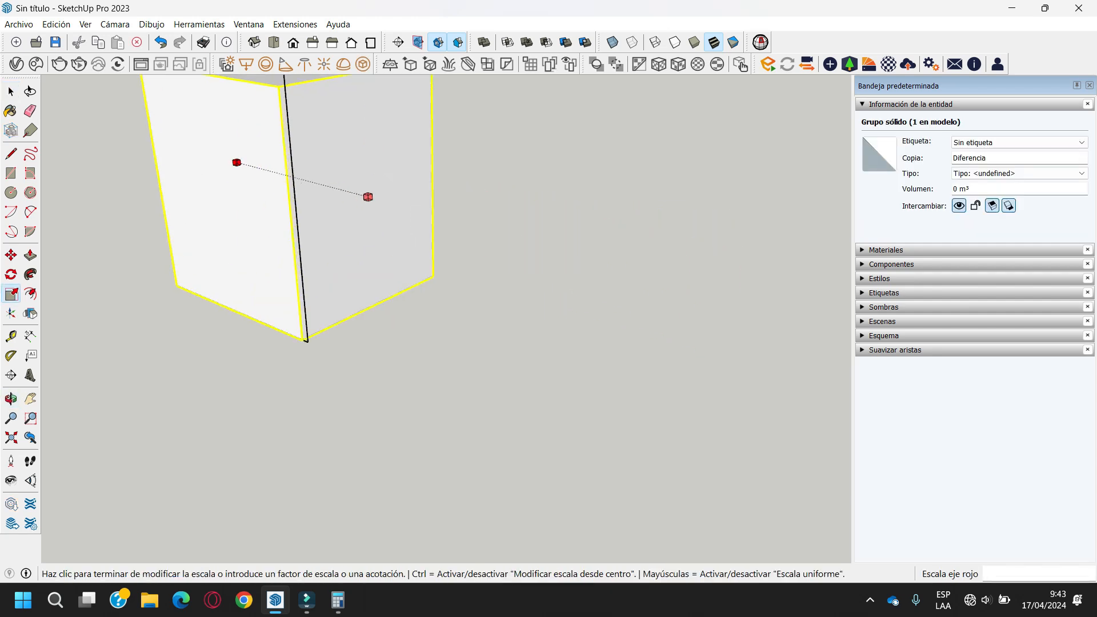
{"action": "left_click", "coordinate": [479, 314]}
{"action": "scroll", "coordinate": [479, 315], "scroll_direction": "down", "scroll_amount": 5}
Delete the two leftover reference edges beside the thin scaled slab
{"action": "key", "text": "space"}
{"action": "left_click_drag", "start_coordinate": [351, 131], "coordinate": [436, 416]}
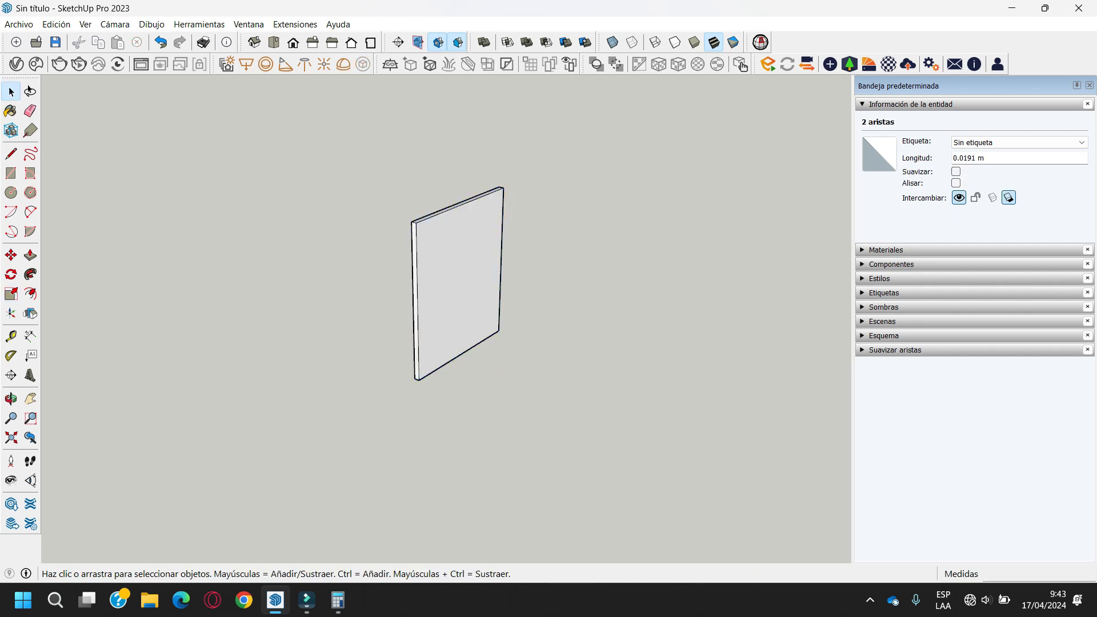
{"action": "key", "text": "Delete"}
{"action": "middle_click_drag", "start_coordinate": [503, 257], "coordinate": [462, 327]}
{"action": "scroll", "coordinate": [454, 243], "scroll_direction": "up", "scroll_amount": 2}
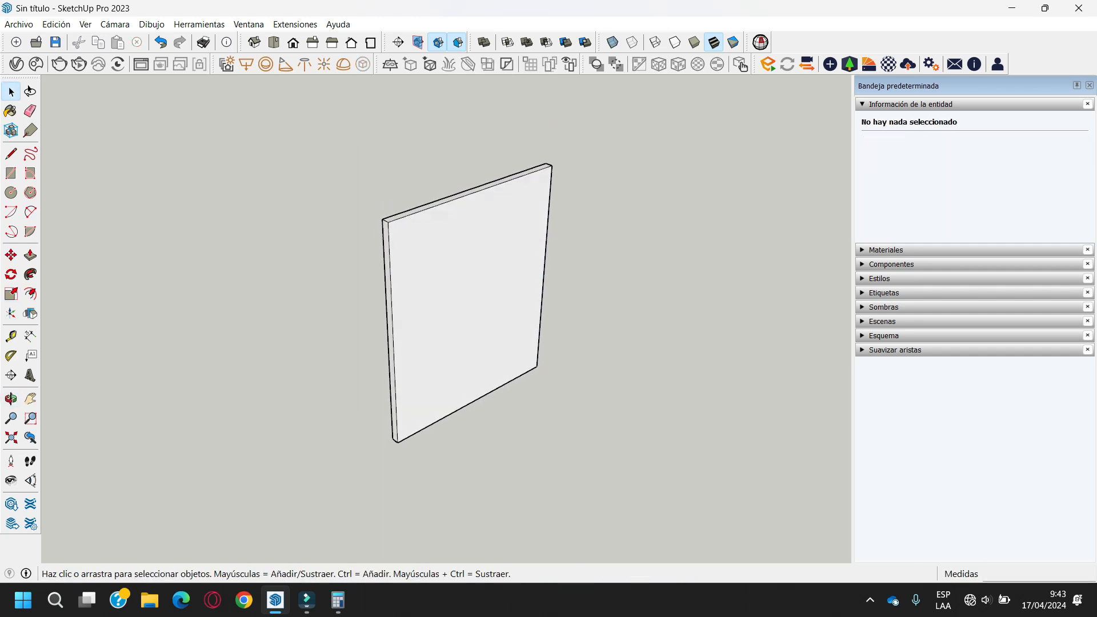
Switch to Calculator, clear the previous result, and divide 3 by 200
{"action": "scroll", "coordinate": [462, 327], "scroll_direction": "up", "scroll_amount": 3}
{"action": "key", "text": "alt+Tab"}
{"action": "key", "text": "BackSpace"}
{"action": "key", "text": "BackSpace"}
{"action": "key", "text": "Escape"}
{"action": "type", "text": "3/200"}
{"action": "key", "text": "Return"}
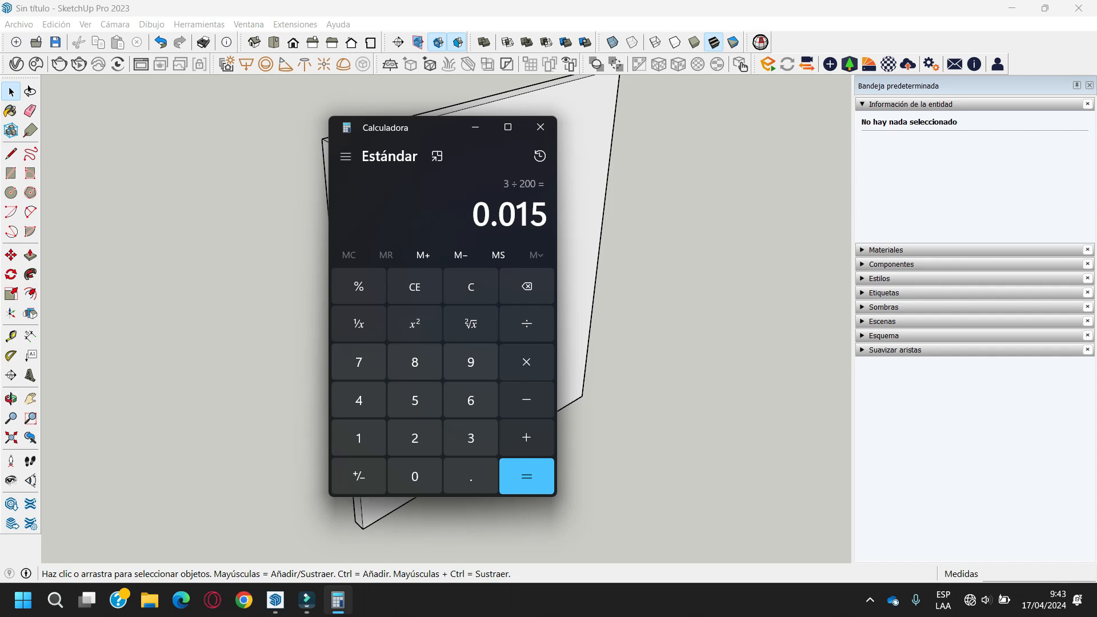
Switch back to SketchUp and measure the slab's near vertical edge with the Line tool, without drawing an edge
{"action": "left_click", "coordinate": [475, 127]}
{"action": "key", "text": "l"}
{"action": "left_click", "coordinate": [363, 529]}
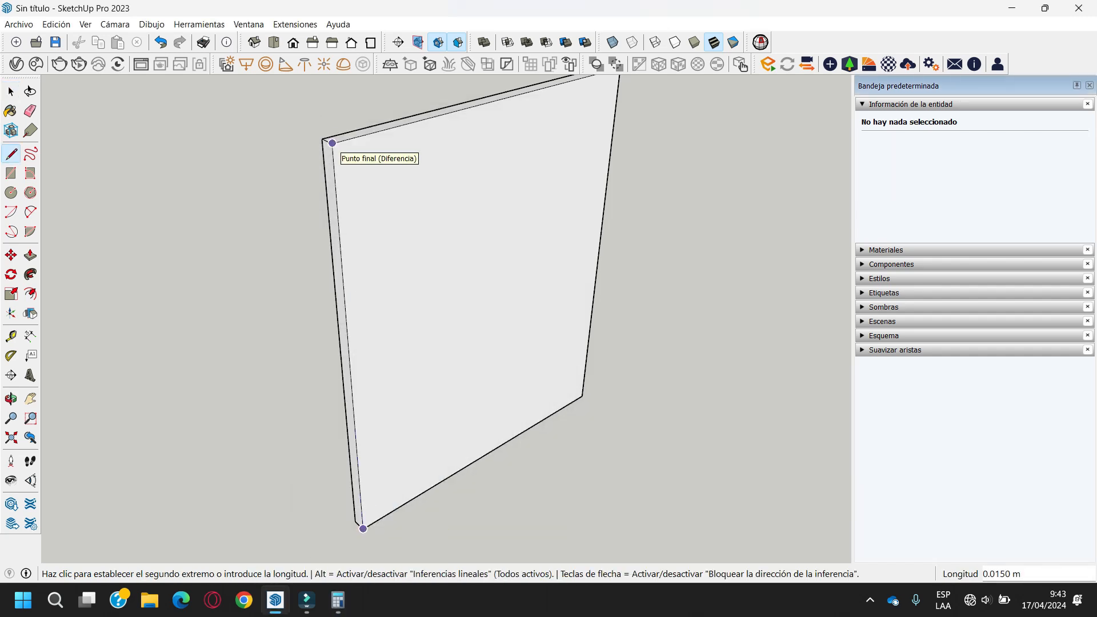
{"action": "key", "text": "space"}
{"action": "scroll", "coordinate": [491, 339], "scroll_direction": "down", "scroll_amount": 10}
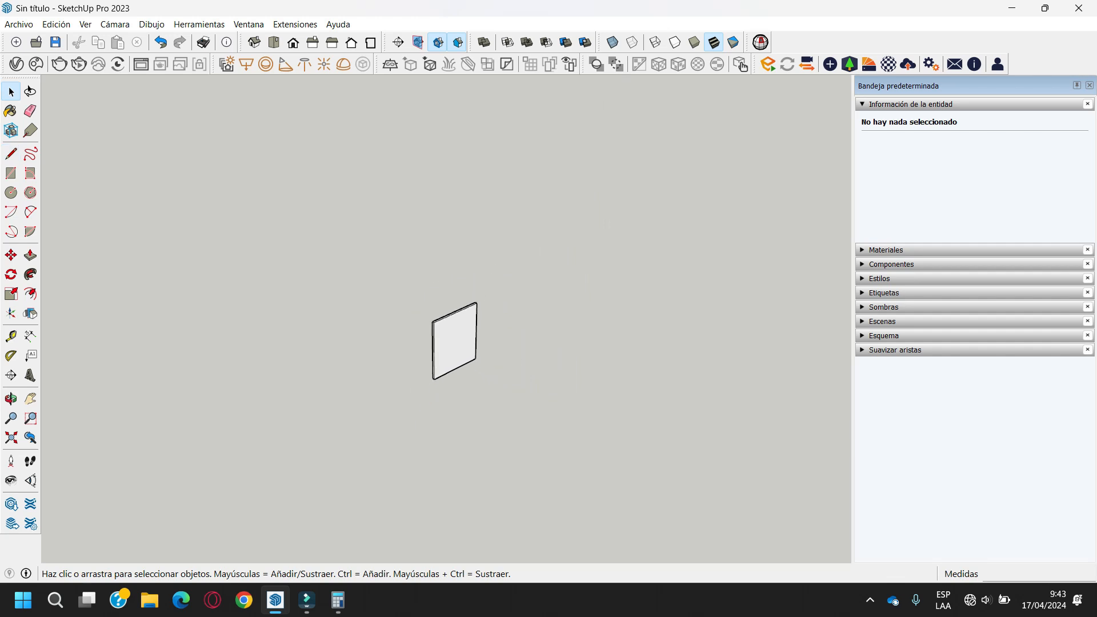
{"action": "scroll", "coordinate": [426, 337], "scroll_direction": "up", "scroll_amount": 4}
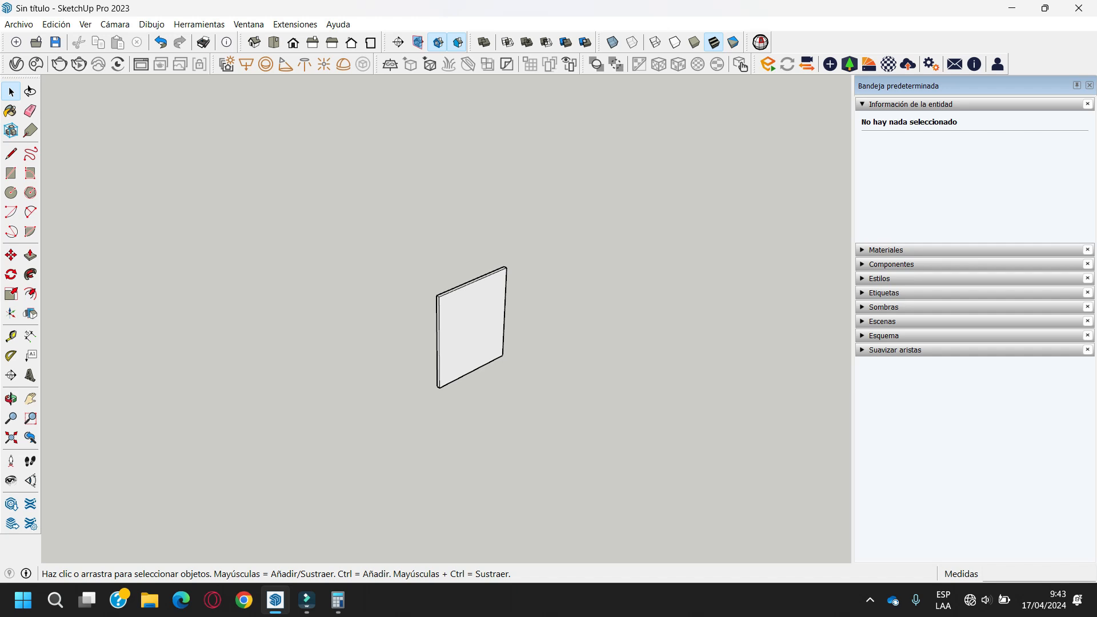
{"action": "scroll", "coordinate": [481, 322], "scroll_direction": "down", "scroll_amount": 12}
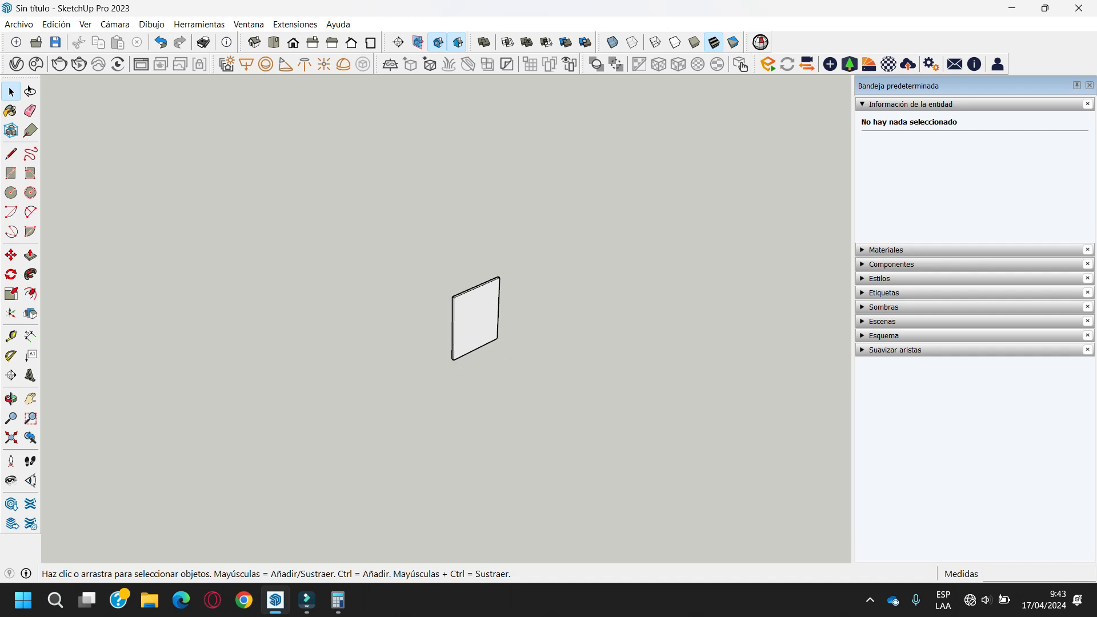
Undo the slab's step-by-step 1:200 scaling and reference edges, back to the full-size slab
{"action": "key", "text": "ctrl+z"}
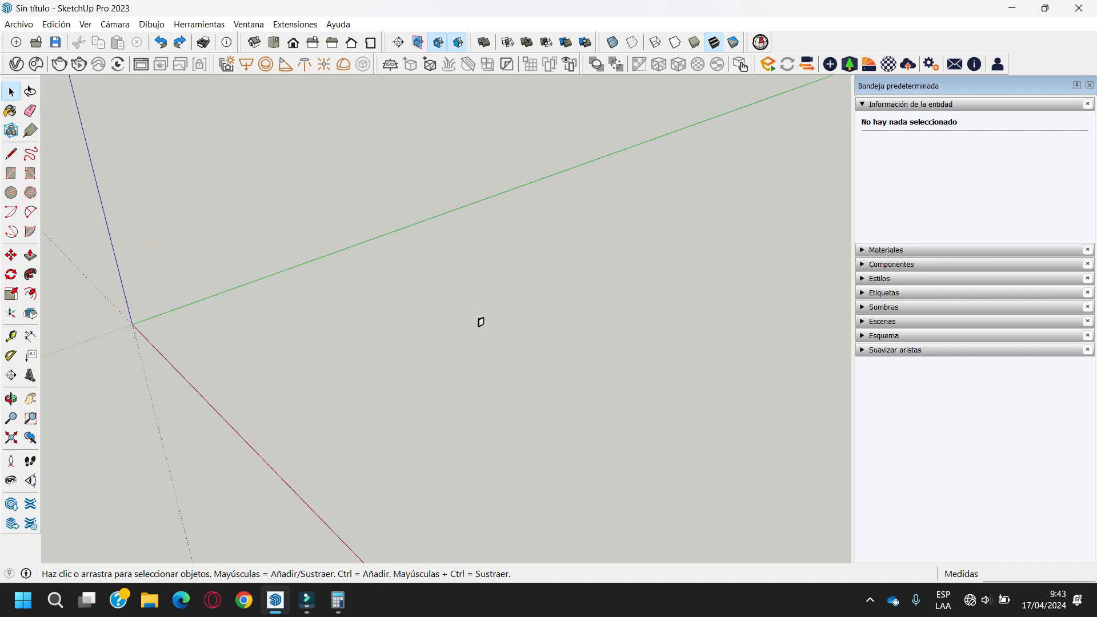
{"action": "key", "text": "ctrl+z"}
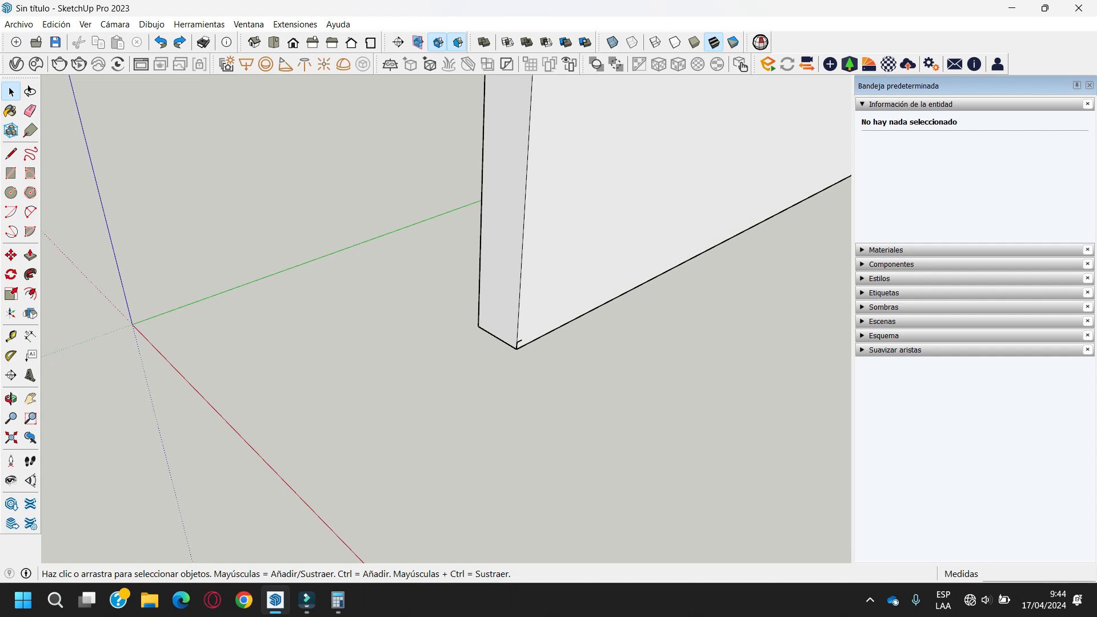
{"action": "scroll", "coordinate": [446, 320], "scroll_direction": "down", "scroll_amount": 8}
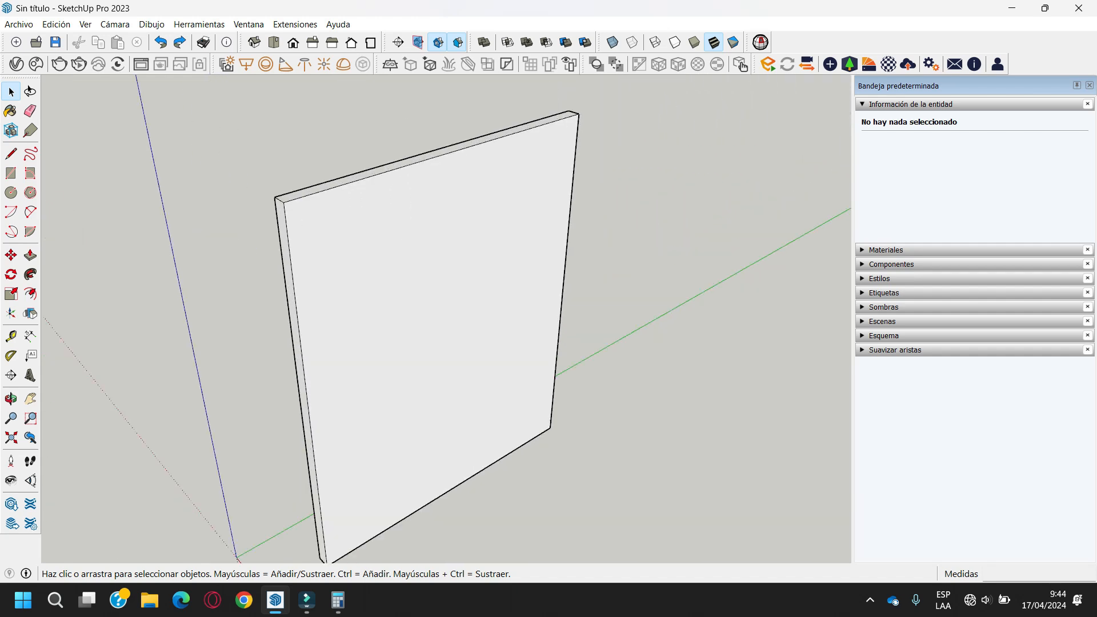
Put Calculator away, search the installed applications for Casio fx570vn plus, and launch it
{"action": "left_click", "coordinate": [338, 600]}
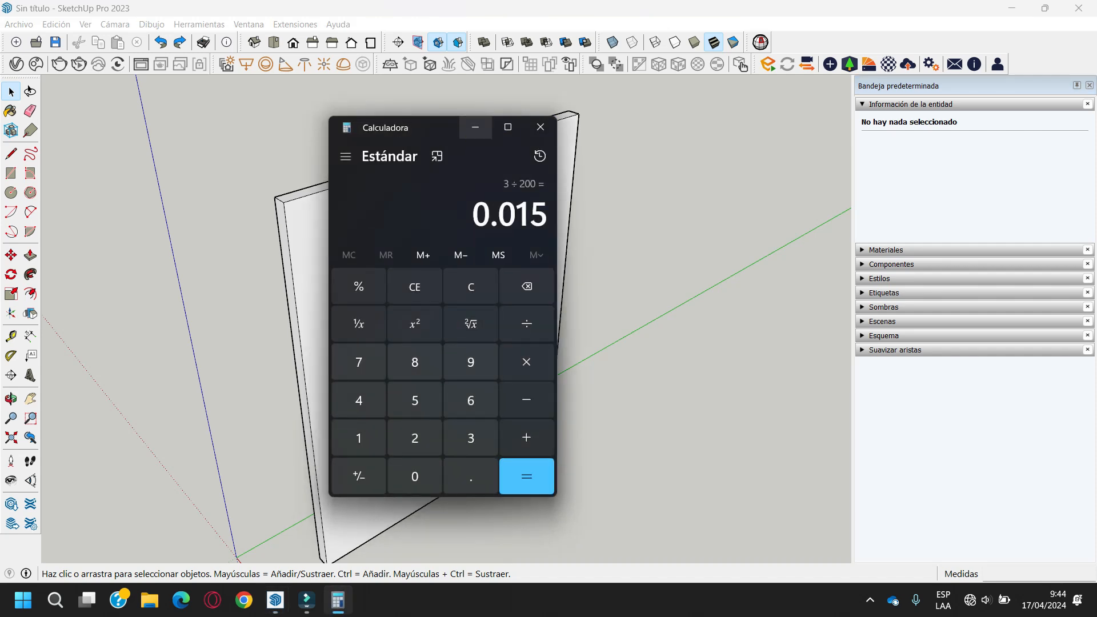
{"action": "left_click", "coordinate": [474, 127]}
{"action": "key", "text": "super"}
{"action": "type", "text": "Casio fx570vn plus"}
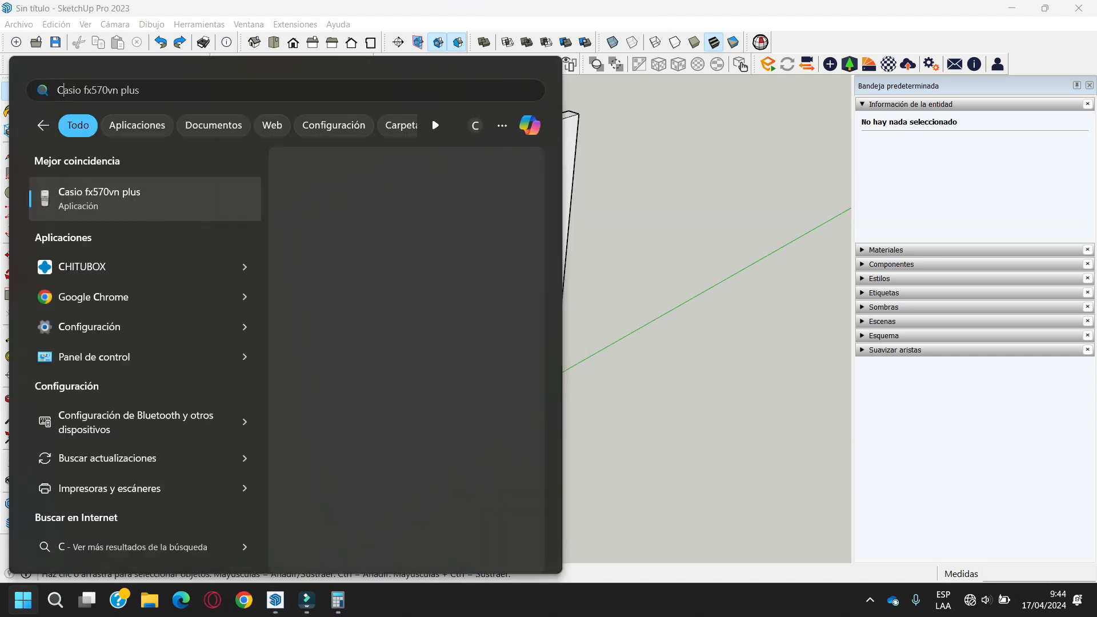
{"action": "key", "text": "Return"}
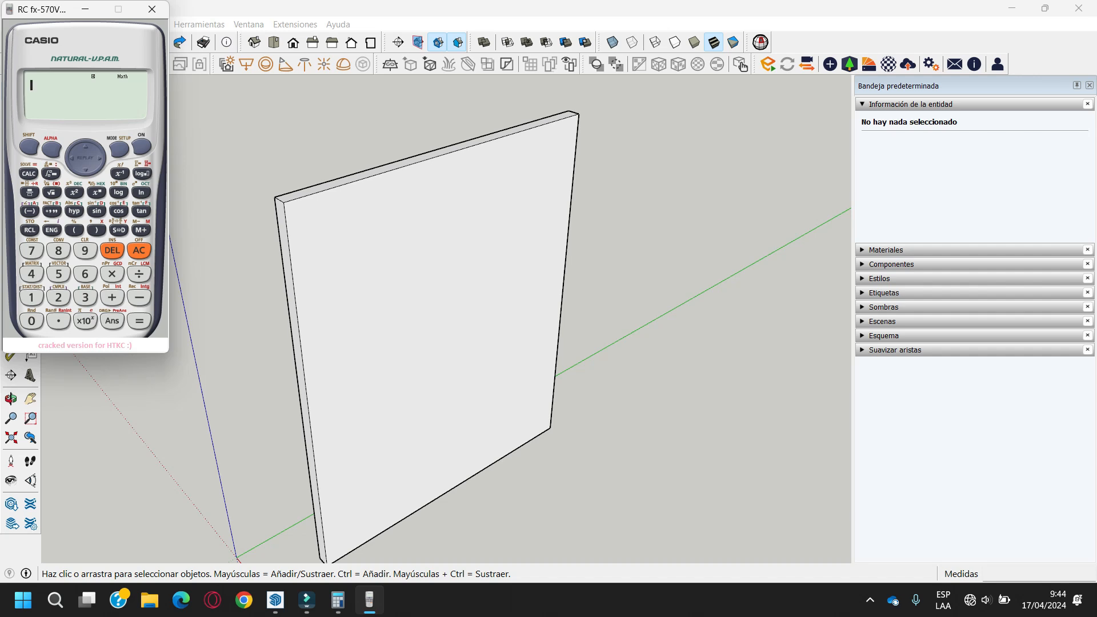
Lay out an equation between two fractions, with numerator 3 on the first side and 0.015 on the second
{"action": "key", "text": "slash"}
{"action": "key", "text": "Right"}
{"action": "key", "text": "equal"}
{"action": "key", "text": "slash"}
{"action": "key", "text": "Left"}
{"action": "key", "text": "Up"}
{"action": "type", "text": "3"}
{"action": "key", "text": "Right"}
{"action": "key", "text": "Right"}
{"action": "key", "text": "Right"}
{"action": "type", "text": "0.015"}
Fill in the denominators 2.5 and X, and solve the equation for X
{"action": "key", "text": "Down"}
{"action": "key", "text": "Left"}
{"action": "key", "text": "Left"}
{"action": "key", "text": "Left"}
{"action": "key", "text": "Left"}
{"action": "key", "text": "Left"}
{"action": "key", "text": "Left"}
{"action": "type", "text": "2.5"}
{"action": "key", "text": "Right"}
{"action": "key", "text": "Right"}
{"action": "key", "text": "Right"}
{"action": "key", "text": "Right"}
{"action": "type", "text": "X"}
{"action": "key", "text": "F5"}
{"action": "key", "text": "F9"}
{"action": "key", "text": "Return"}
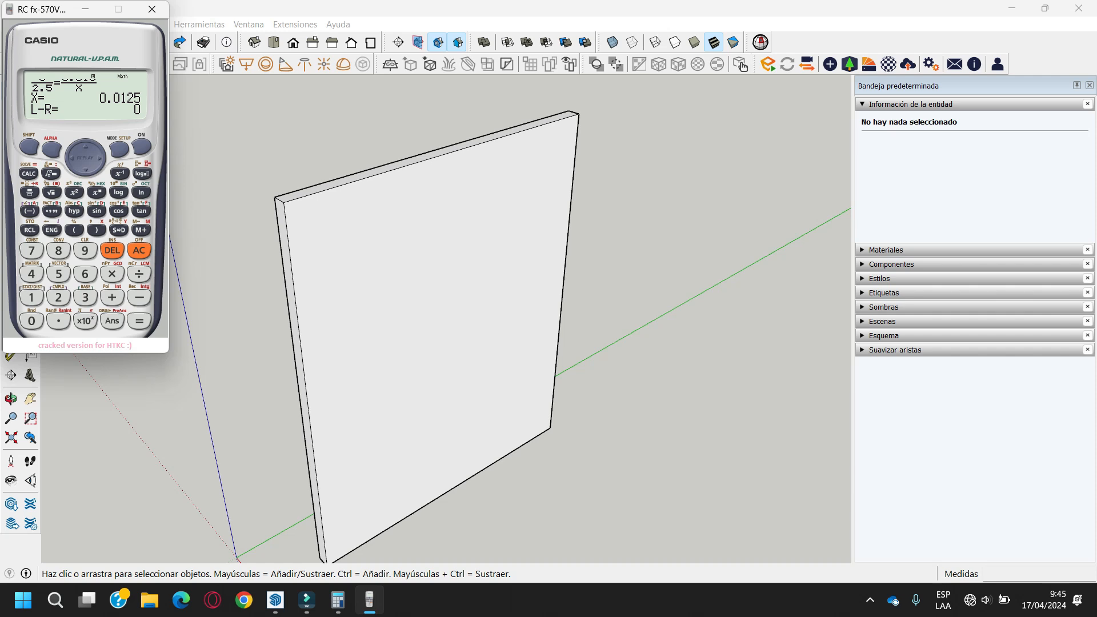
Return to the equation and replace the numerator 0.015 above X with 100
{"action": "key", "text": "Left"}
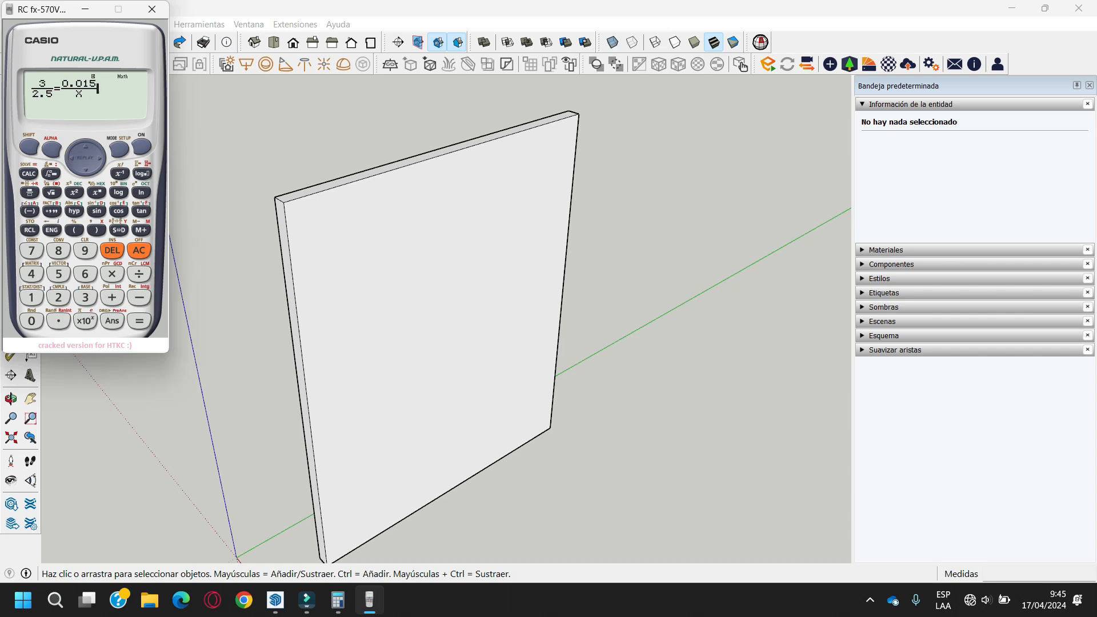
{"action": "key", "text": "Left"}
{"action": "key", "text": "Left"}
{"action": "key", "text": "Left"}
{"action": "key", "text": "Left"}
{"action": "key", "text": "Left"}
{"action": "key", "text": "Right"}
{"action": "key", "text": "BackSpace"}
{"action": "key", "text": "BackSpace"}
{"action": "key", "text": "BackSpace"}
{"action": "key", "text": "BackSpace"}
{"action": "key", "text": "BackSpace"}
{"action": "type", "text": "100"}
Replace the denominator 2.5 under the 3 with 0.015, and solve for X with a starting value of 0
{"action": "key", "text": "Left"}
{"action": "key", "text": "Left"}
{"action": "key", "text": "BackSpace"}
{"action": "key", "text": "BackSpace"}
{"action": "key", "text": "BackSpace"}
{"action": "type", "text": "0.015"}
{"action": "key", "text": "Right"}
{"action": "key", "text": "F5"}
{"action": "type", "text": "0"}
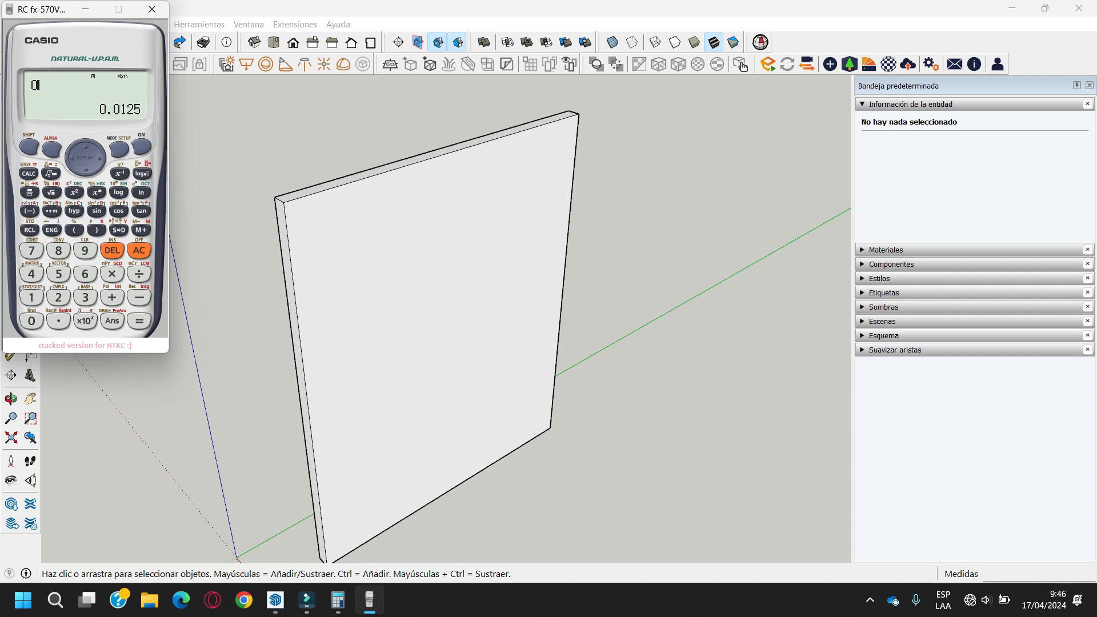
{"action": "key", "text": "Return"}
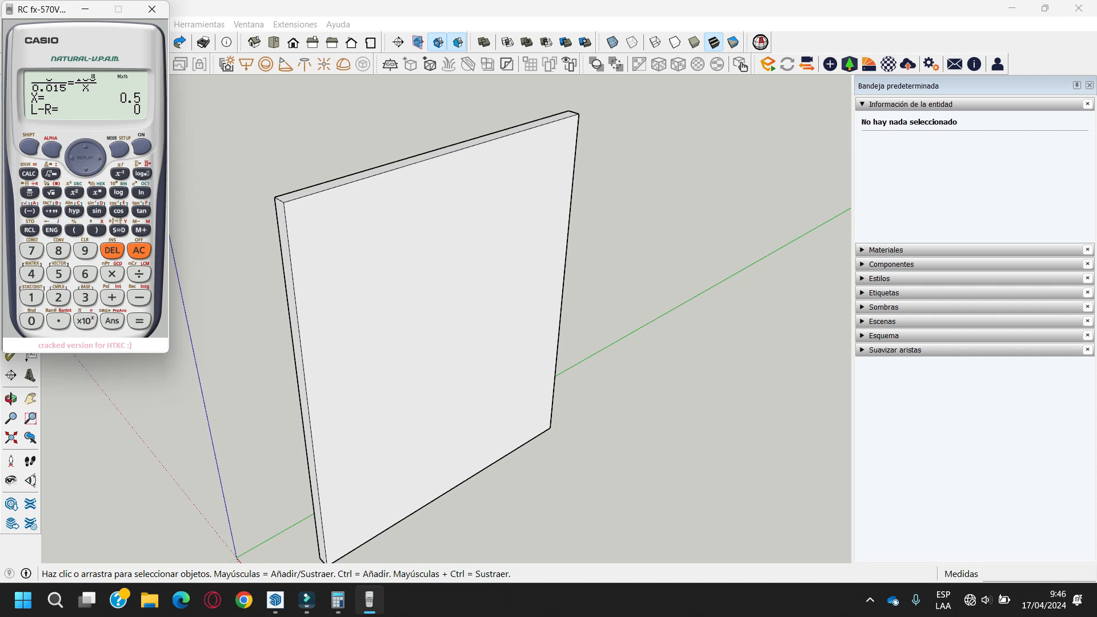
Change the numerator above X to 1 and solve the equation again with a starting value of 0
{"action": "key", "text": "Left"}
{"action": "key", "text": "Left"}
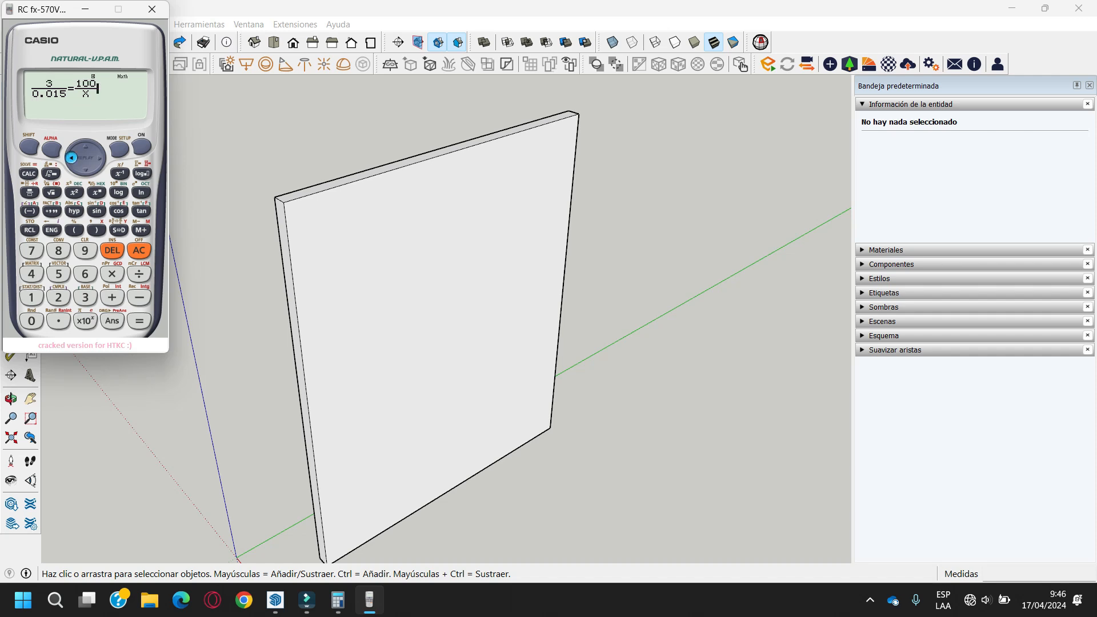
{"action": "key", "text": "Up"}
{"action": "key", "text": "BackSpace"}
{"action": "key", "text": "BackSpace"}
{"action": "key", "text": "F1"}
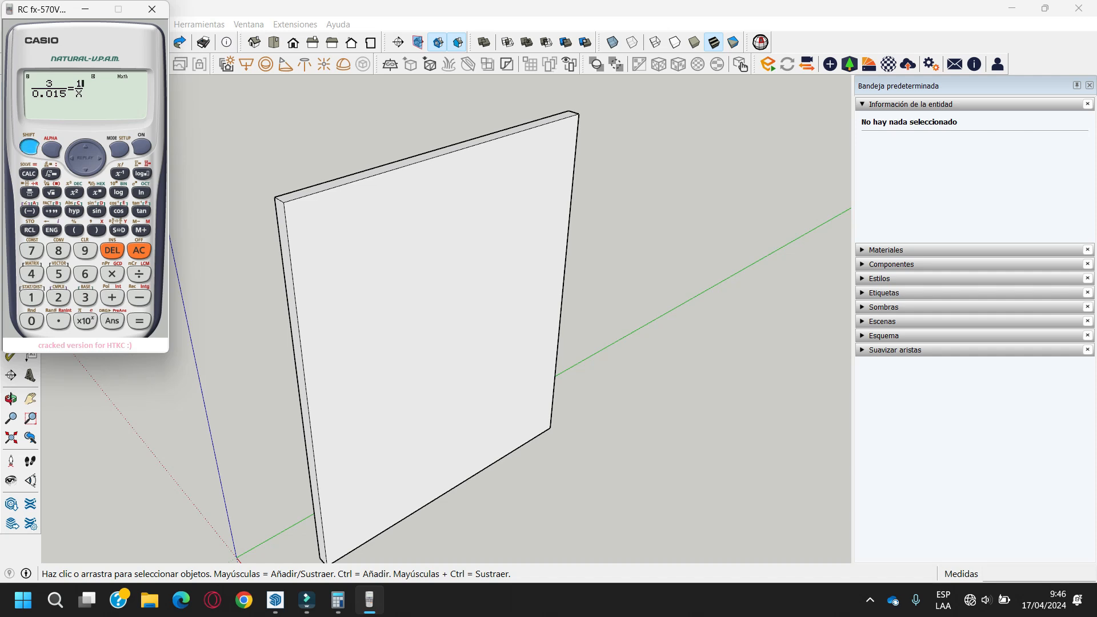
{"action": "key", "text": "F5"}
{"action": "key", "text": "0"}
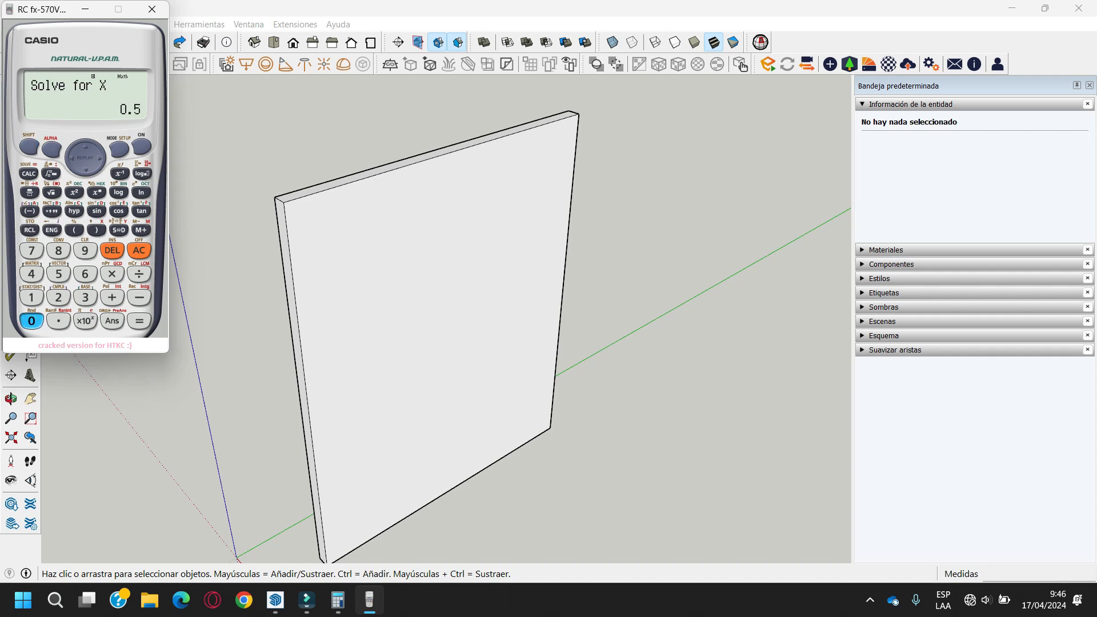
{"action": "key", "text": "Return"}
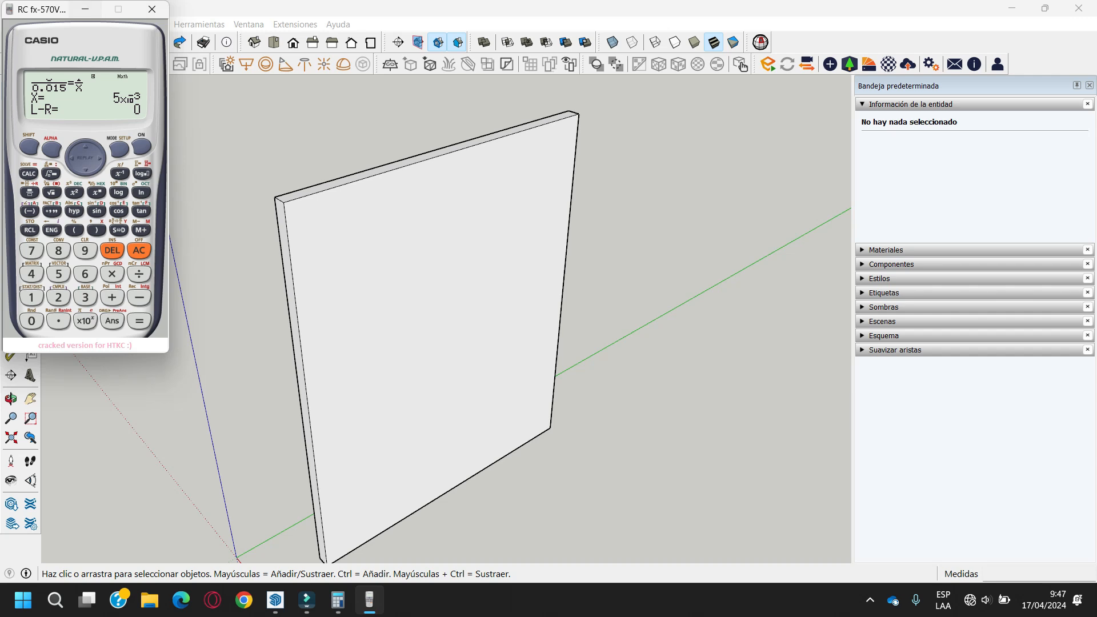
Switch back to SketchUp and scale the slab uniformly from its far upper corner by a factor of 0.005, then deselect it
{"action": "left_click", "coordinate": [86, 9]}
{"action": "scroll", "coordinate": [447, 121], "scroll_direction": "down", "scroll_amount": 2}
{"action": "left_click", "coordinate": [443, 228]}
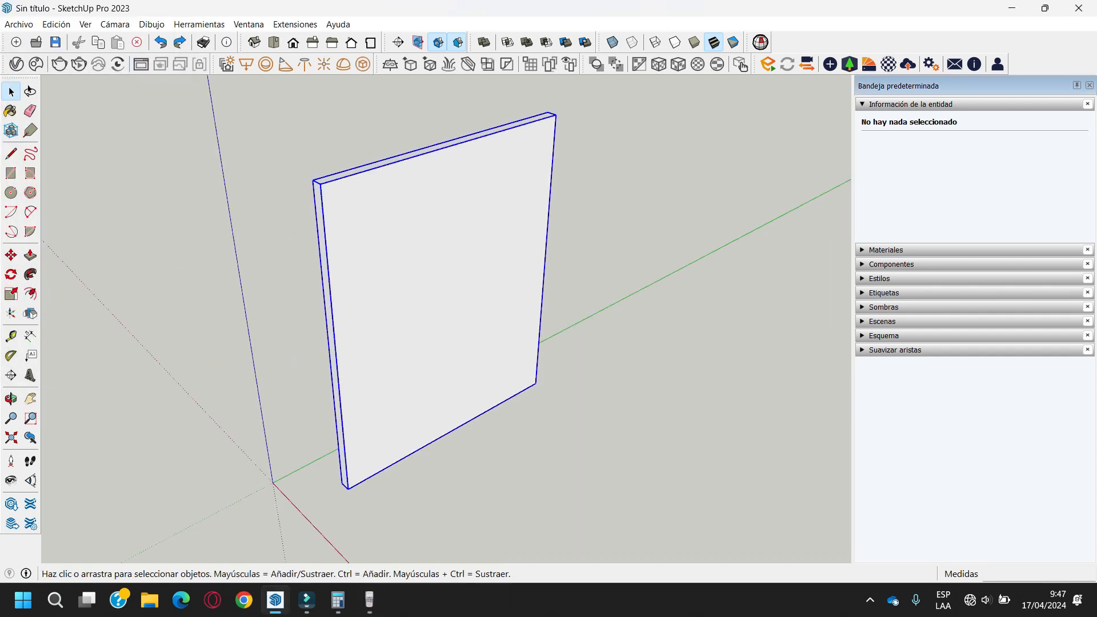
{"action": "key", "text": "s"}
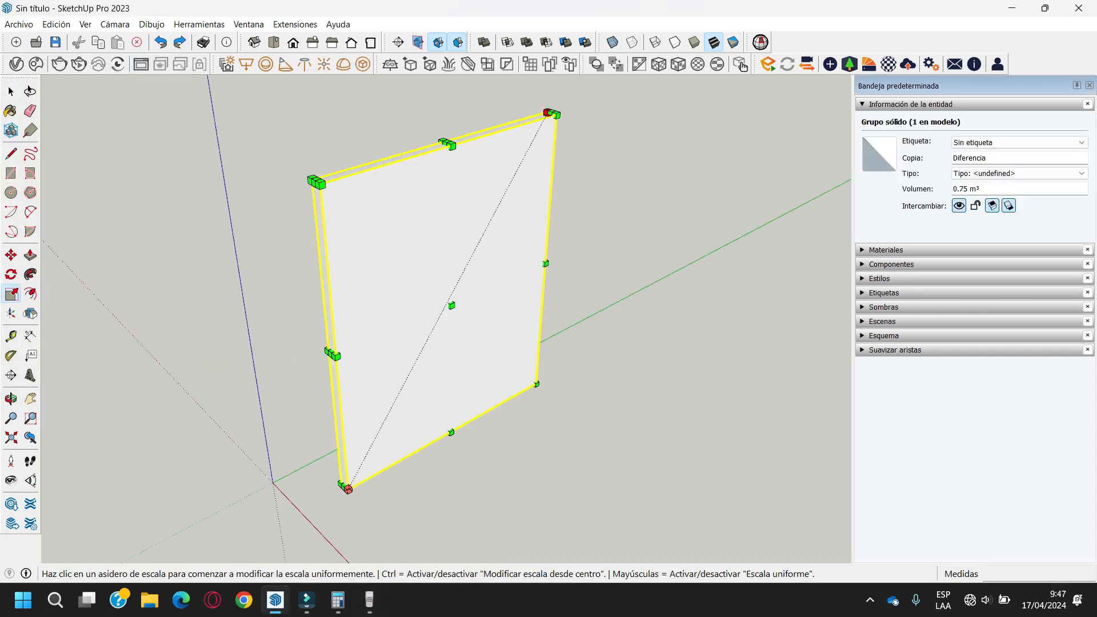
{"action": "left_click", "coordinate": [547, 112]}
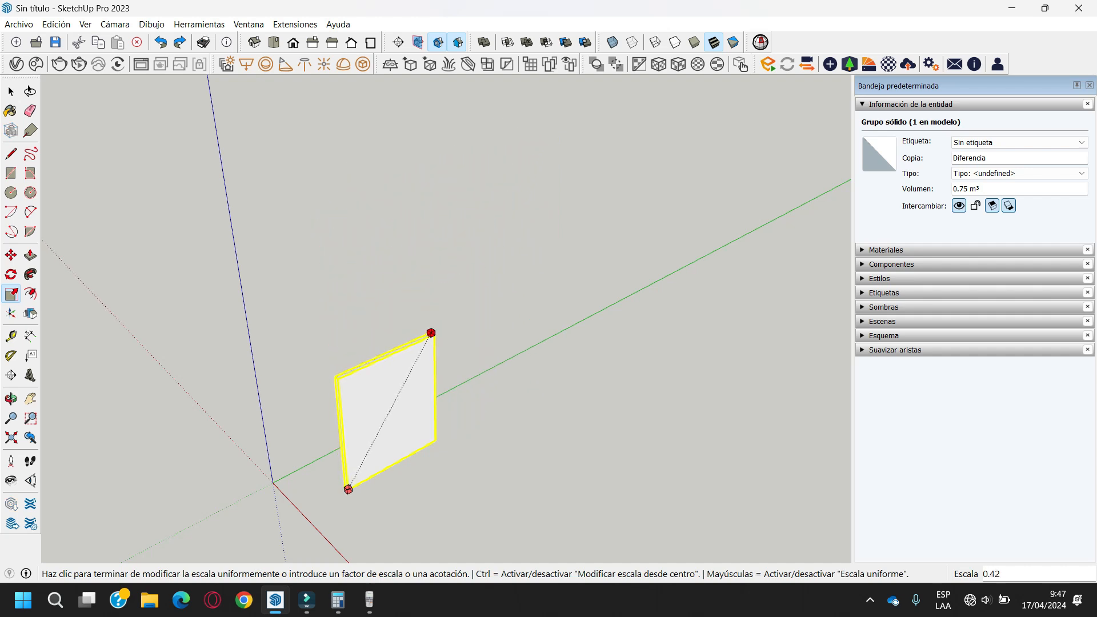
{"action": "type", "text": "0.005"}
{"action": "key", "text": "Return"}
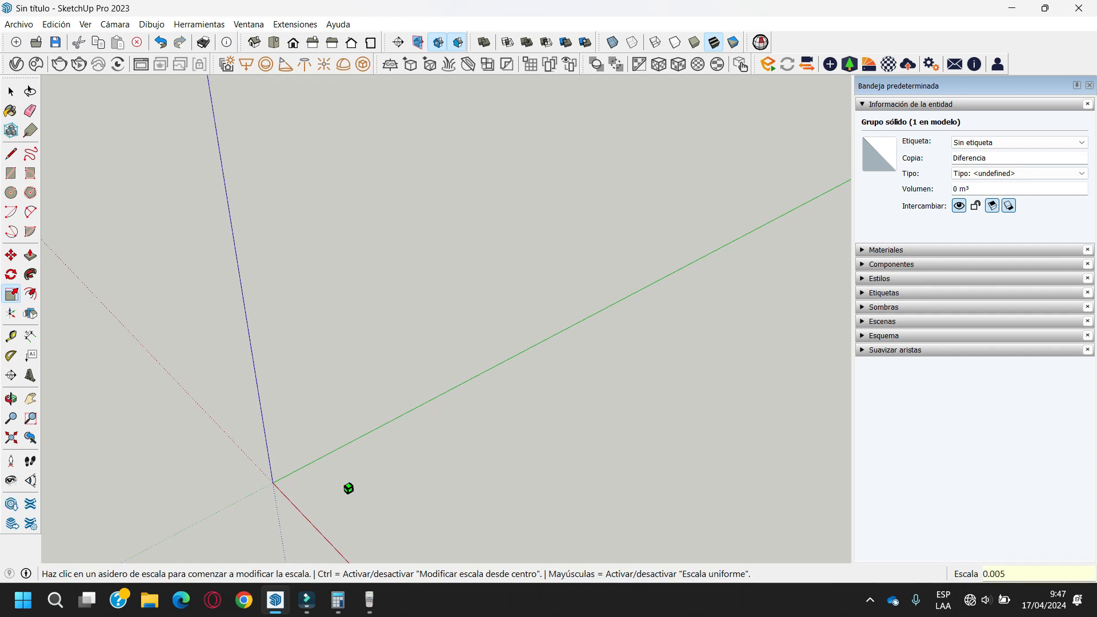
{"action": "scroll", "coordinate": [366, 495], "scroll_direction": "up", "scroll_amount": 12}
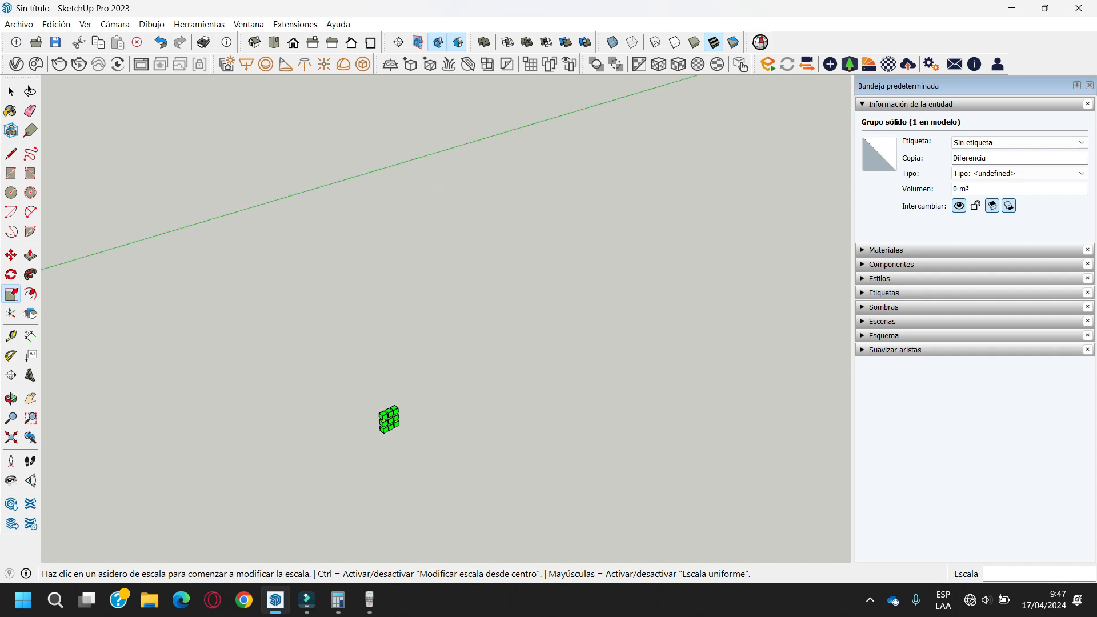
{"action": "scroll", "coordinate": [396, 429], "scroll_direction": "up", "scroll_amount": 8}
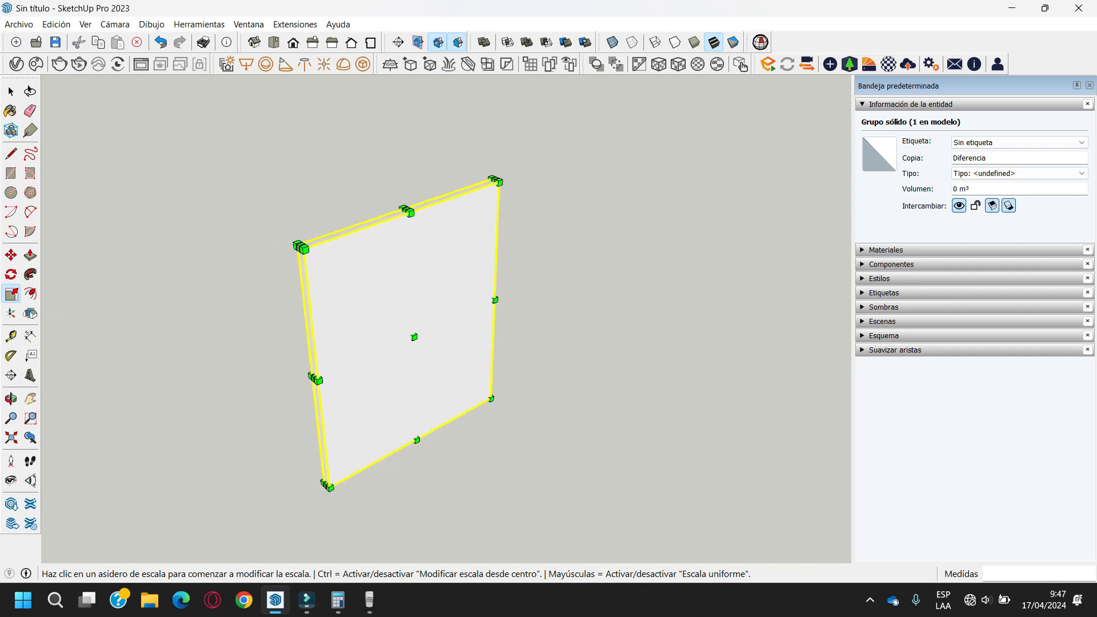
{"action": "key", "text": "space"}
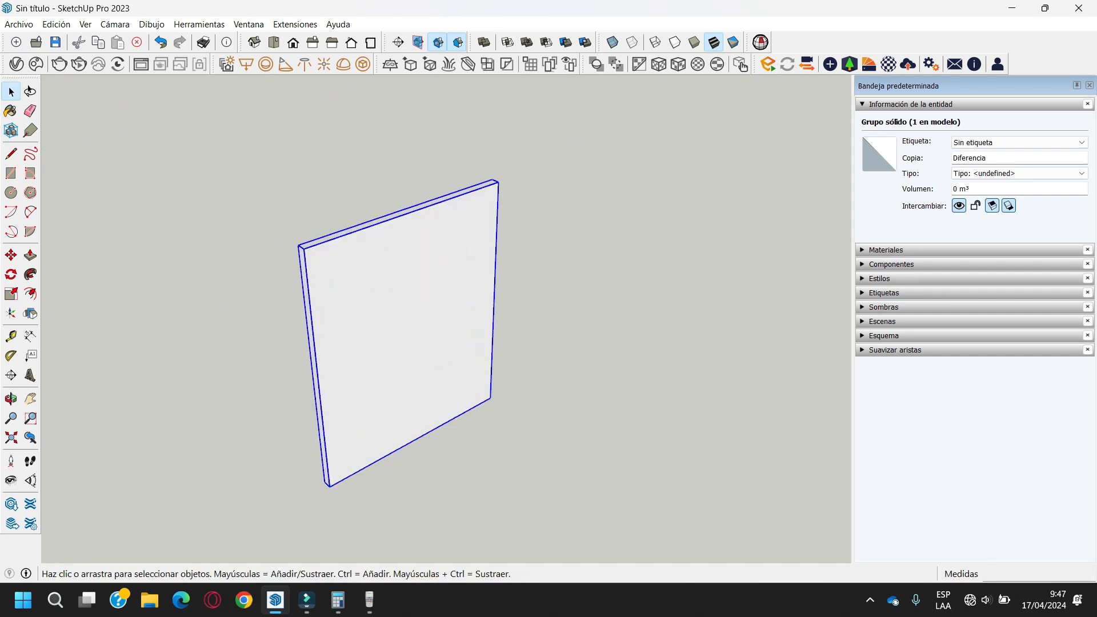
{"action": "left_click", "coordinate": [549, 309]}
{"action": "scroll", "coordinate": [488, 298], "scroll_direction": "down", "scroll_amount": 1}
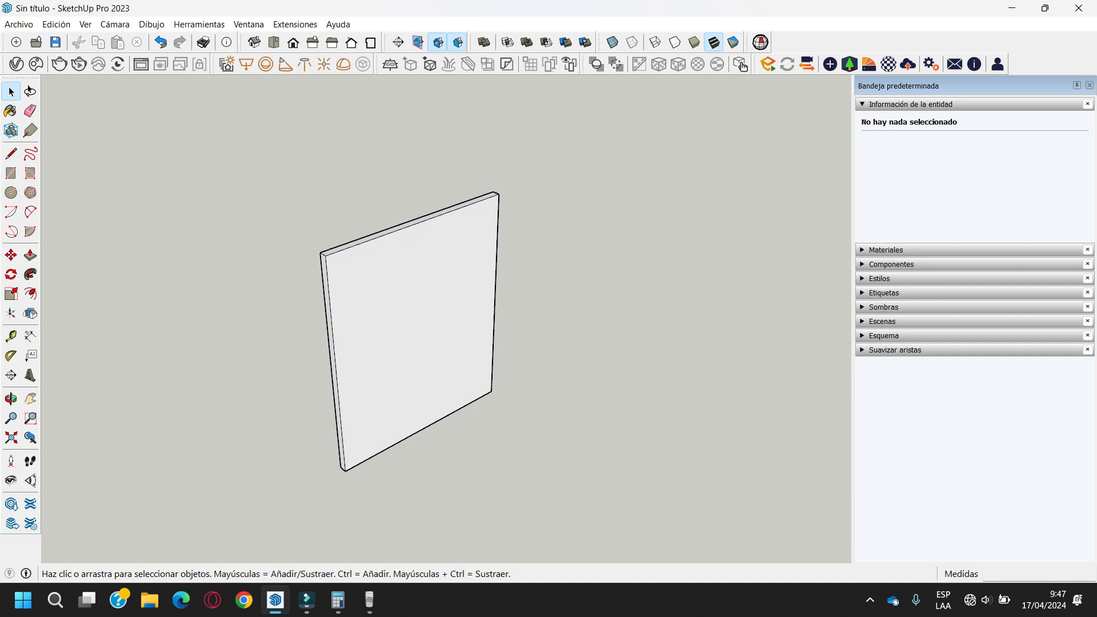
Activate the Line tool in SketchUp, switch to Calculator to divide 2.5 by 200, and close Calculator
{"action": "scroll", "coordinate": [403, 406], "scroll_direction": "up", "scroll_amount": 1}
{"action": "key", "text": "l"}
{"action": "left_click", "coordinate": [338, 476]}
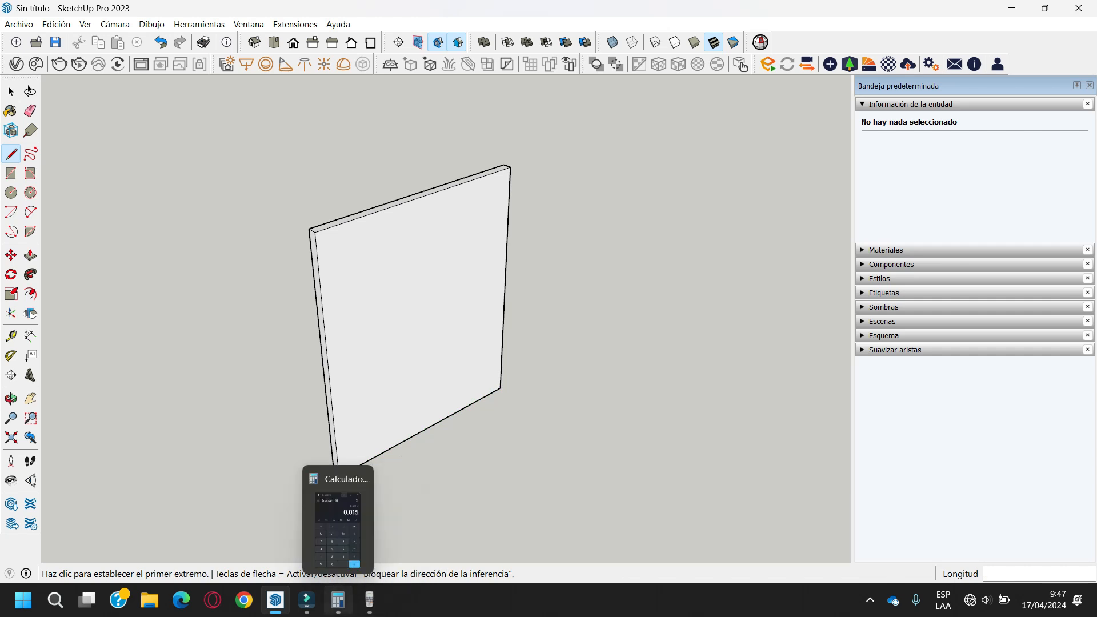
{"action": "left_click", "coordinate": [337, 600]}
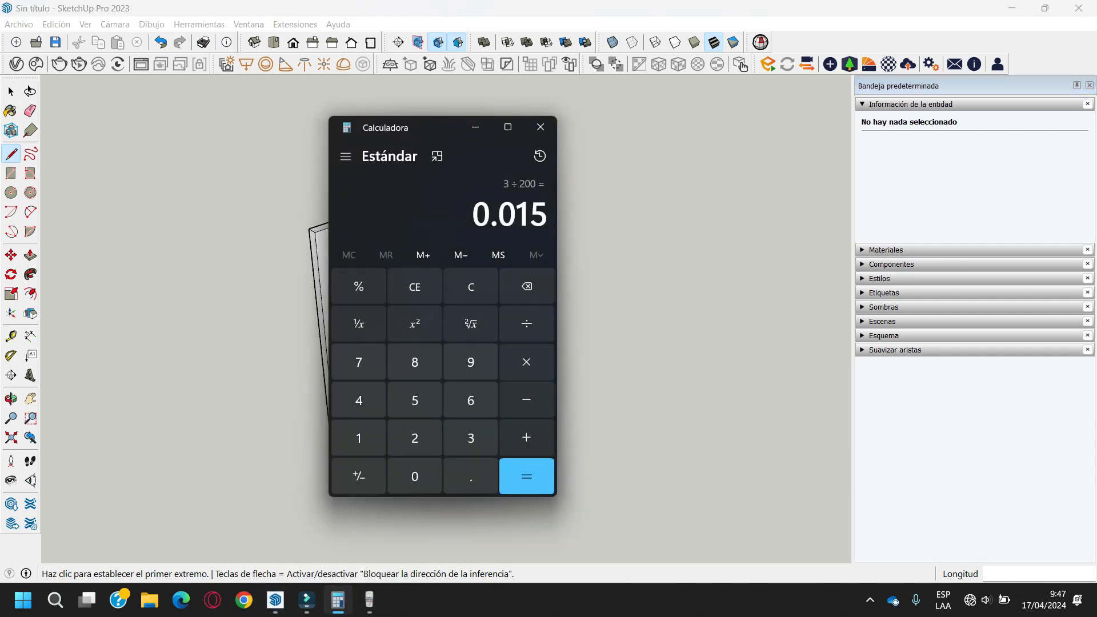
{"action": "type", "text": "2.5/200"}
{"action": "key", "text": "Return"}
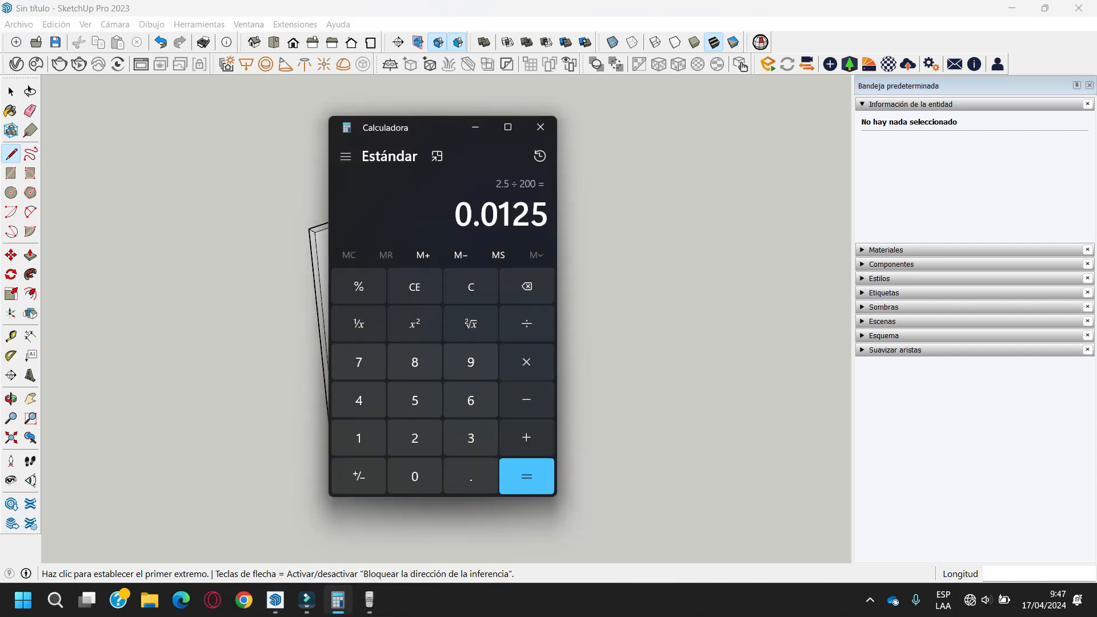
{"action": "left_click_drag", "start_coordinate": [481, 214], "coordinate": [548, 215]}
{"action": "key", "text": "alt+F4"}
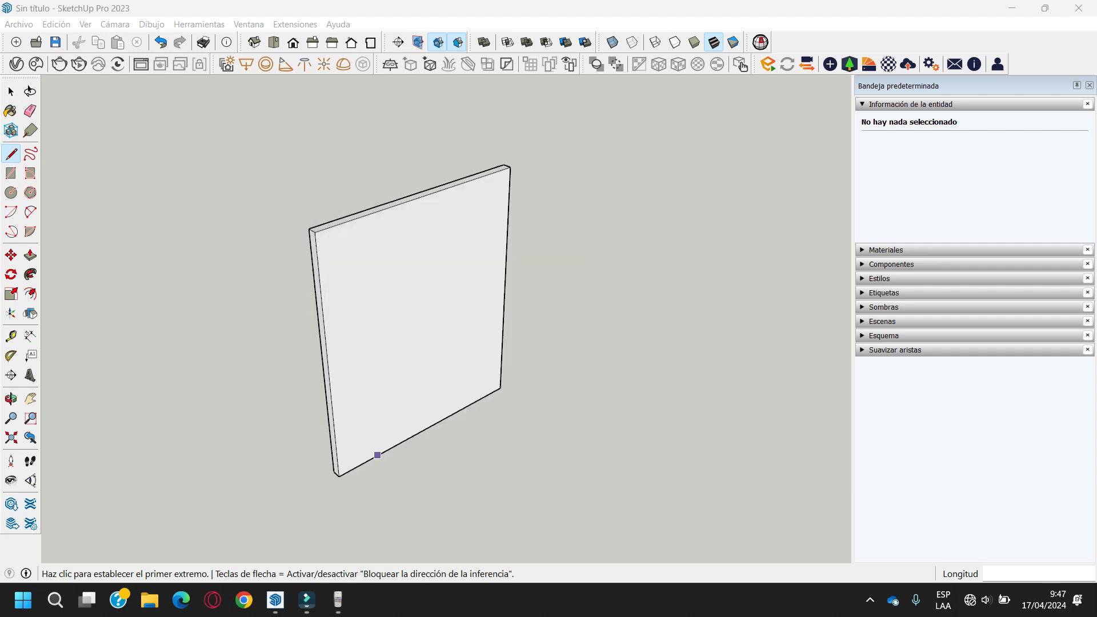
Measure the scaled slab's lower front edge with the Line tool, cancel the line, and return to the Select tool
{"action": "left_click", "coordinate": [339, 476]}
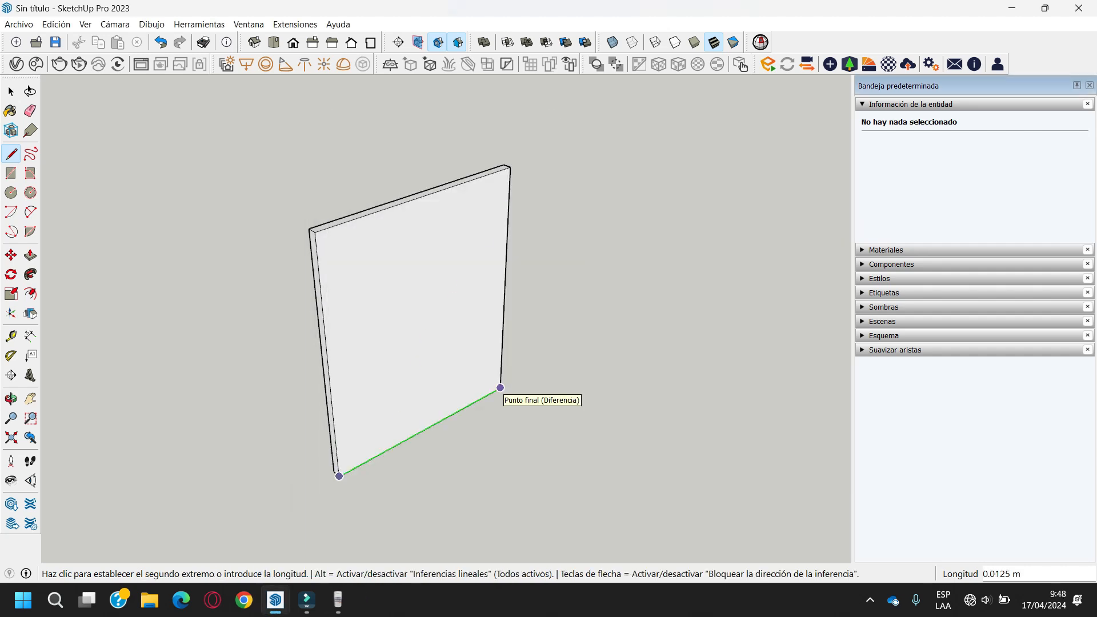
{"action": "key", "text": "Escape"}
{"action": "scroll", "coordinate": [552, 325], "scroll_direction": "down", "scroll_amount": 5}
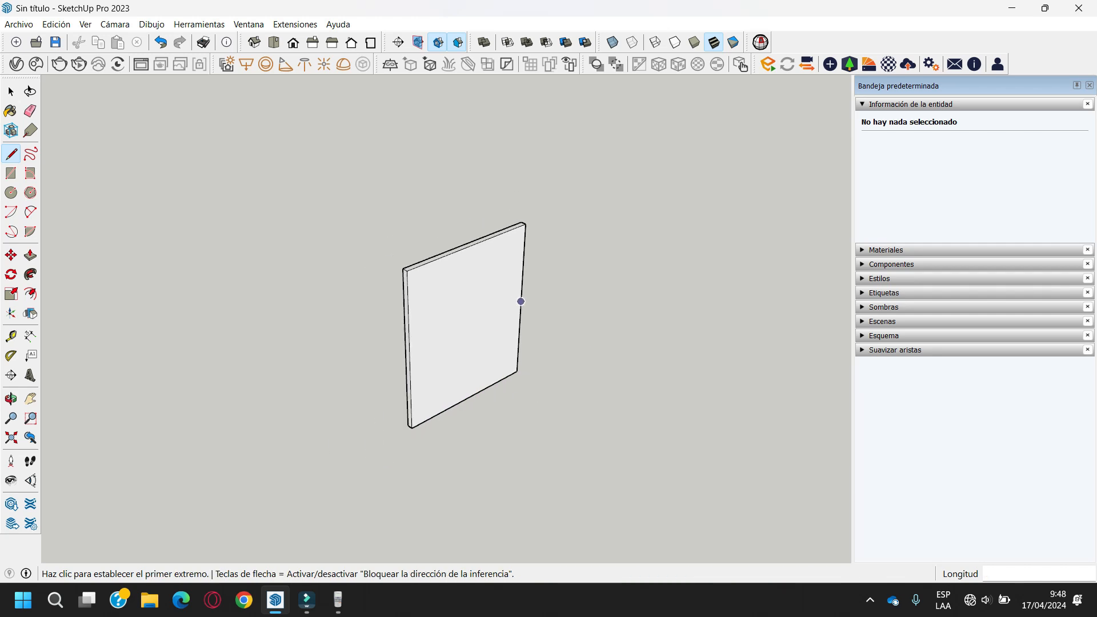
{"action": "key", "text": "space"}
{"action": "scroll", "coordinate": [436, 226], "scroll_direction": "up", "scroll_amount": 2}
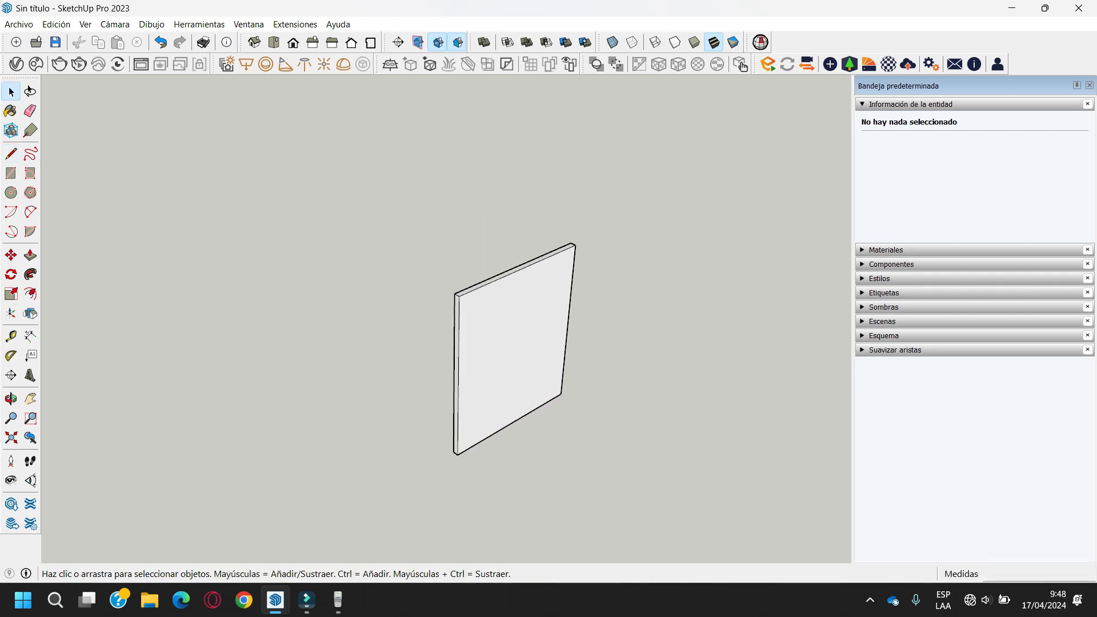
{"action": "scroll", "coordinate": [327, 219], "scroll_direction": "down", "scroll_amount": 2}
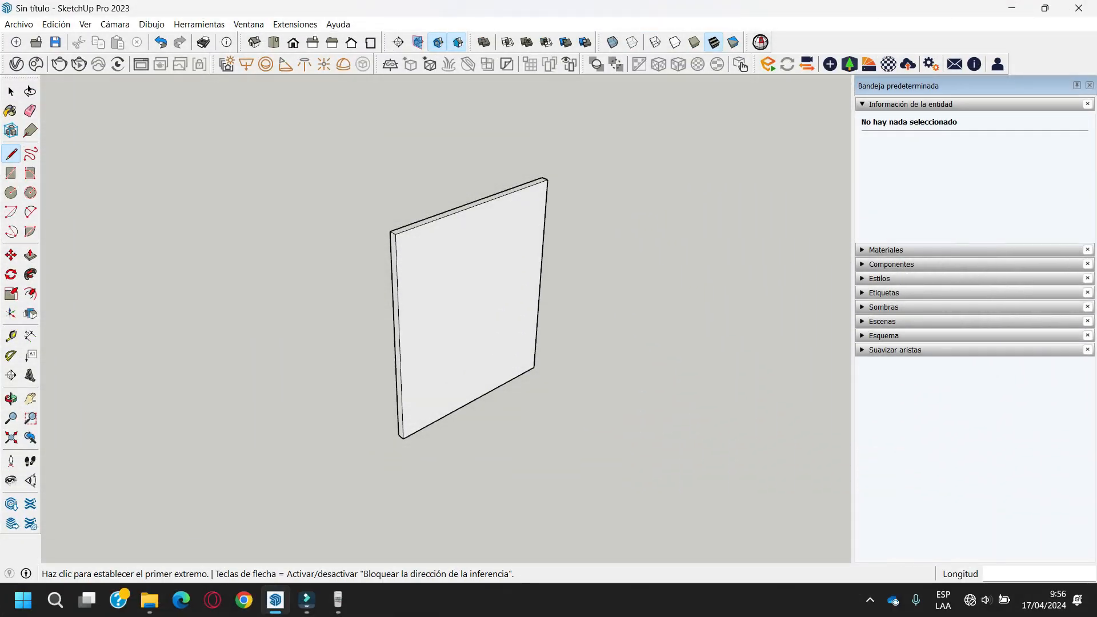
{"action": "key", "text": "space"}
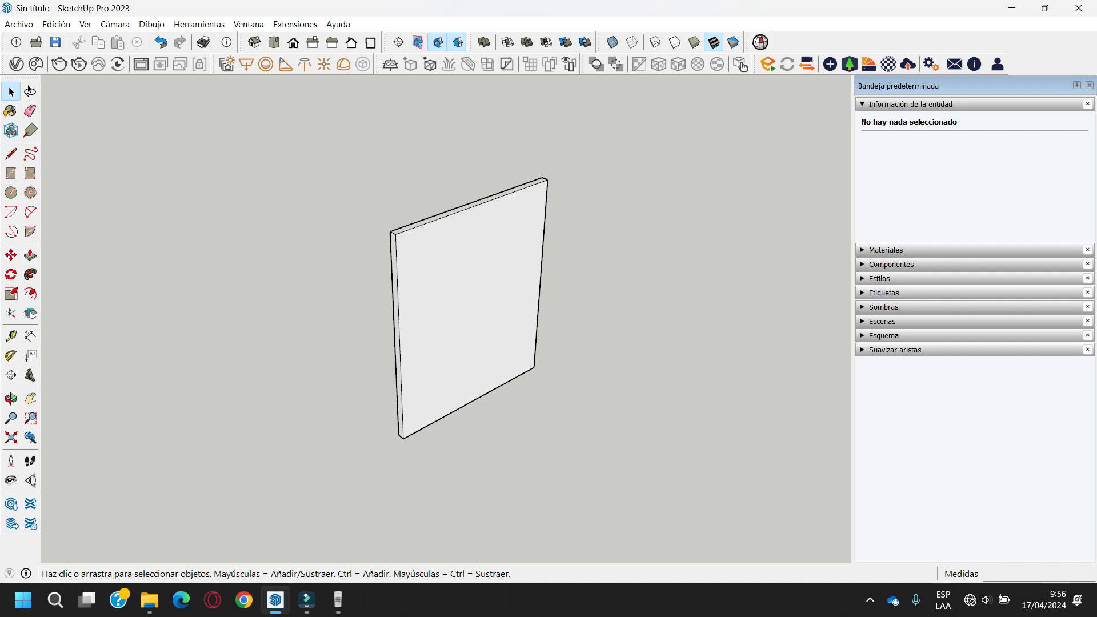
Select the scaled slab and set up a 3D model export in STereoLithography (*.stl) format with the file name MRUO EJEMPLO
{"action": "left_click", "coordinate": [470, 309]}
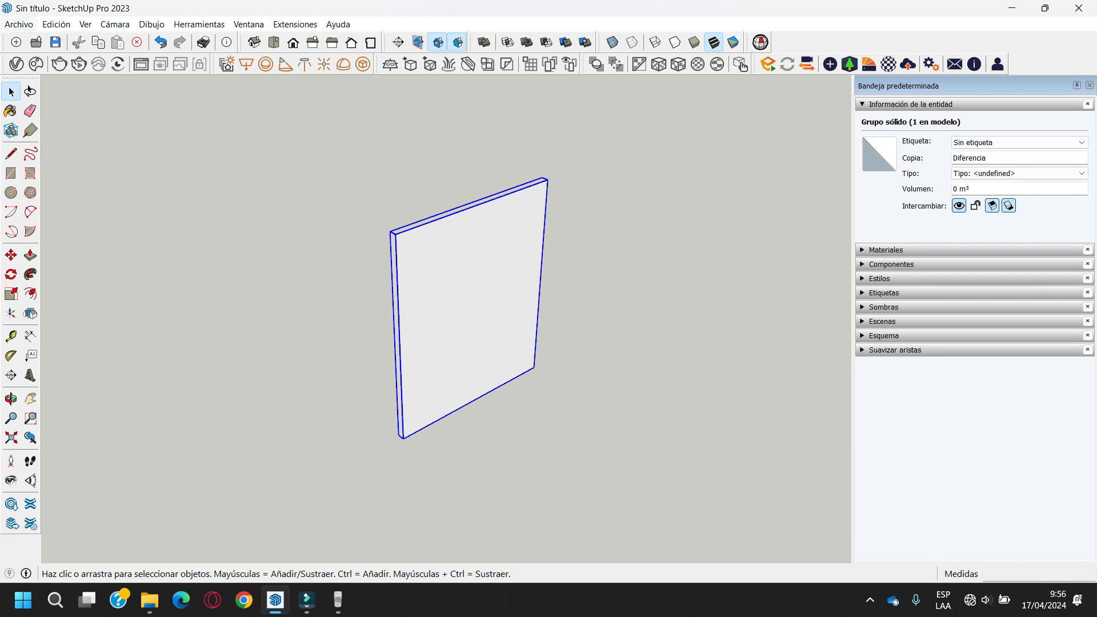
{"action": "left_click", "coordinate": [19, 24]}
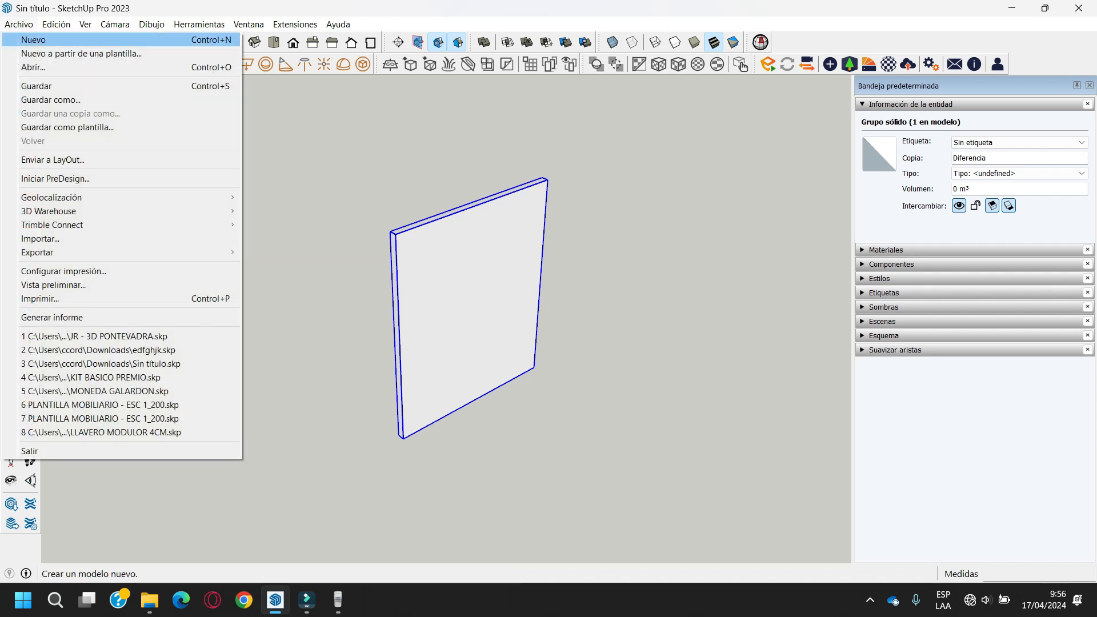
{"action": "mouse_move", "coordinate": [57, 252]}
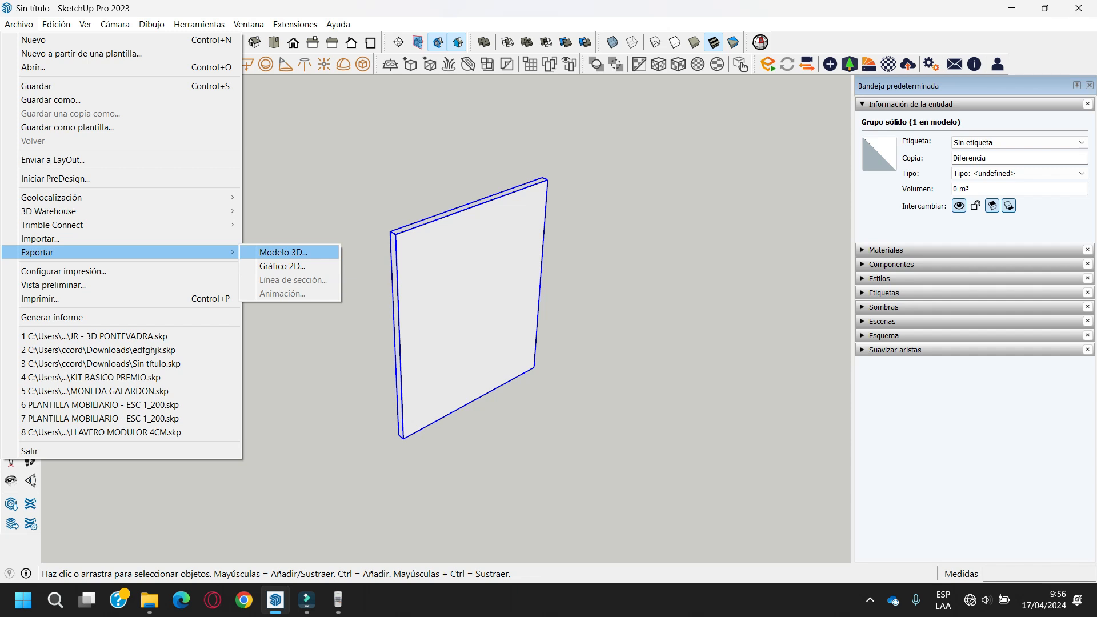
{"action": "left_click", "coordinate": [284, 252]}
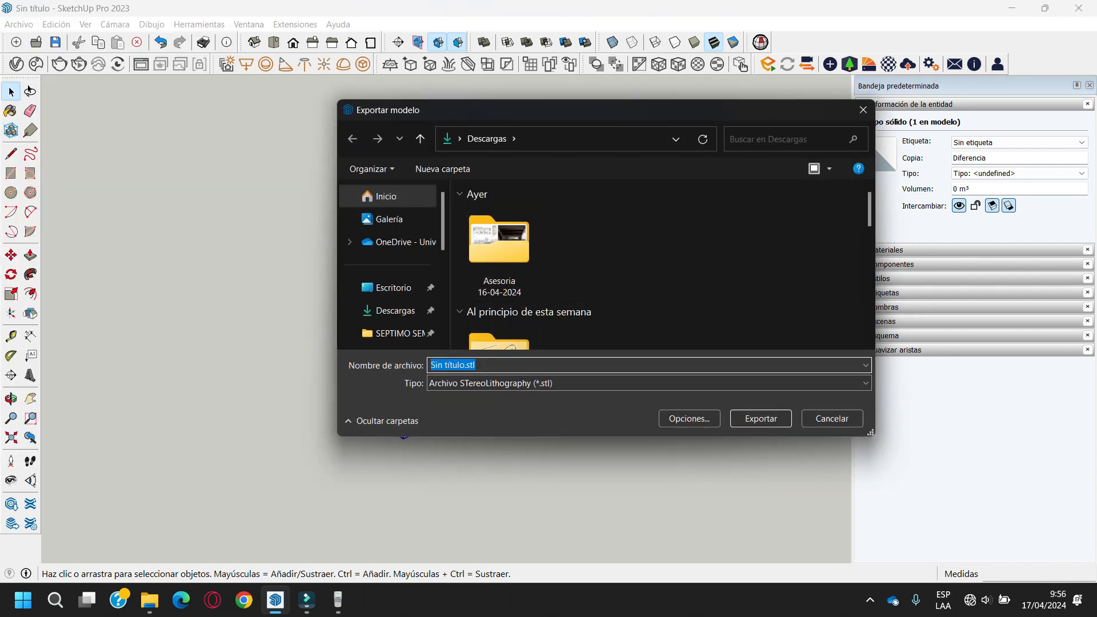
{"action": "left_click", "coordinate": [649, 383]}
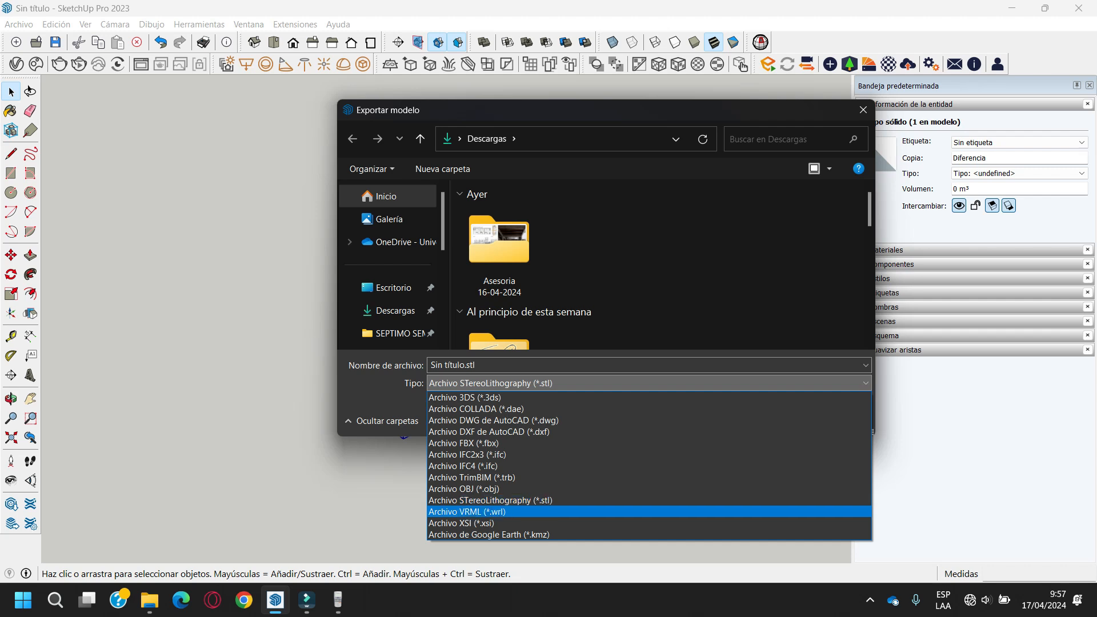
{"action": "left_click", "coordinate": [491, 500]}
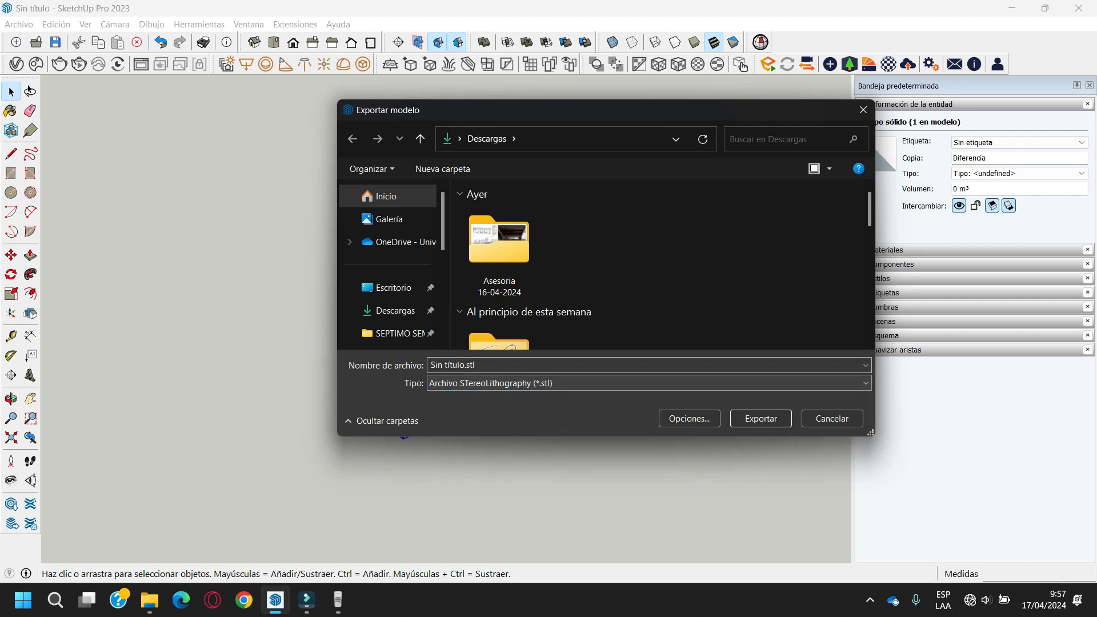
{"action": "left_click", "coordinate": [489, 365]}
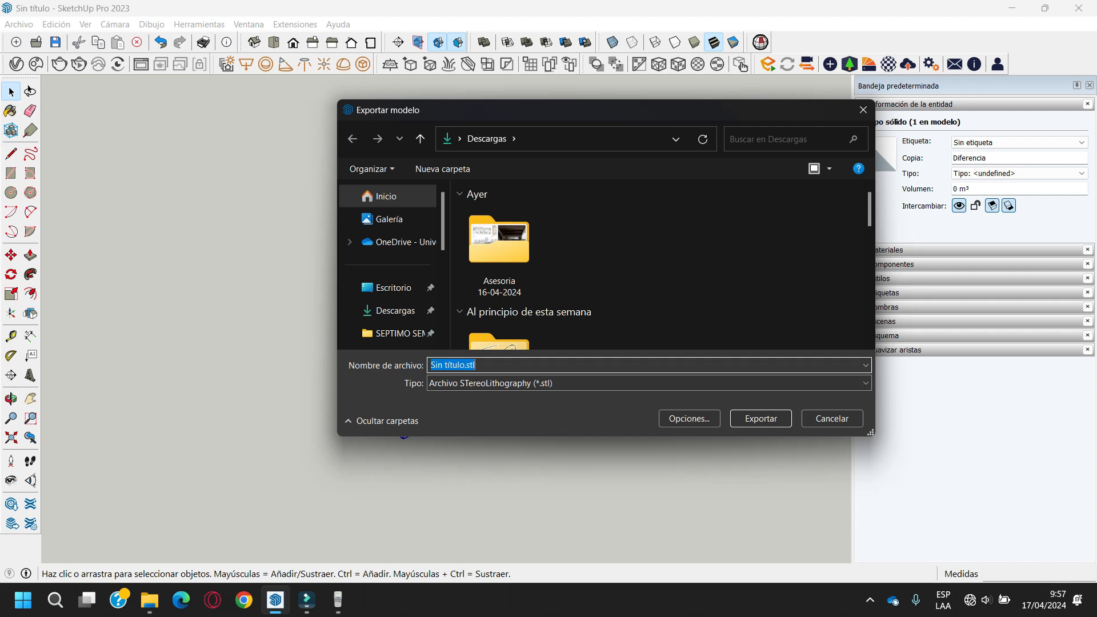
{"action": "type", "text": "M"}
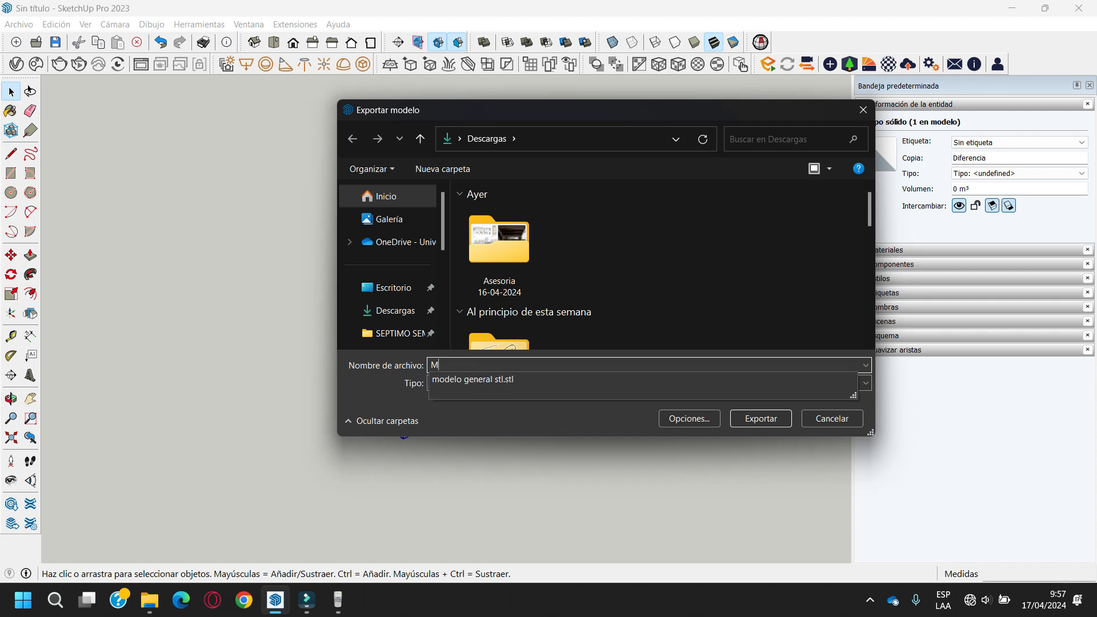
{"action": "type", "text": "RUO EJEMPLO"}
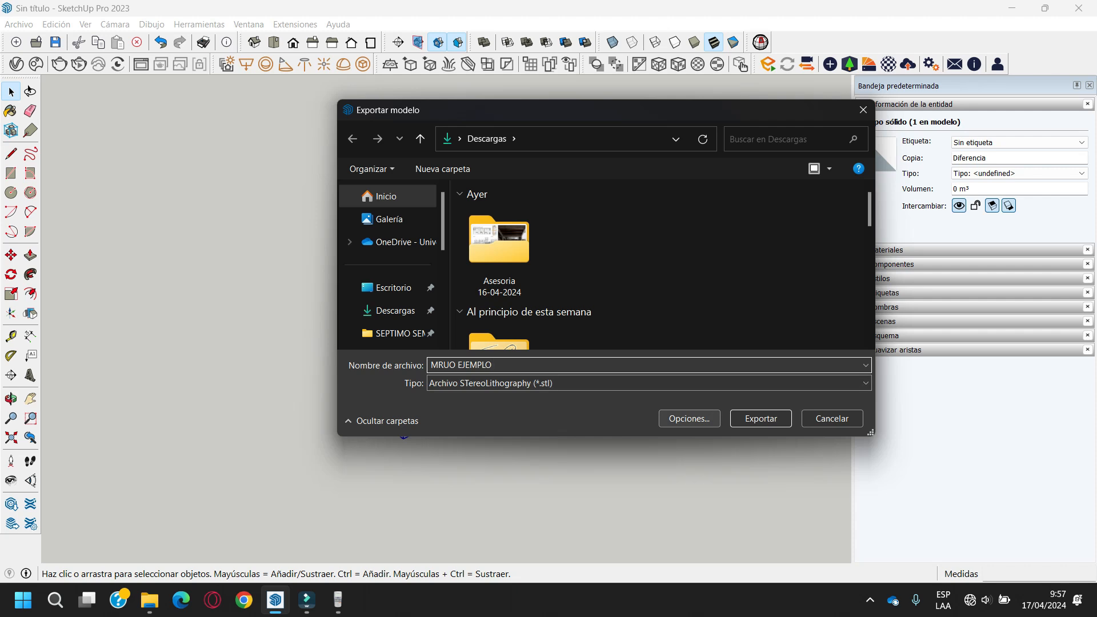
Set the STL export units to Milímetros in the export options and export the file
{"action": "left_click", "coordinate": [689, 419]}
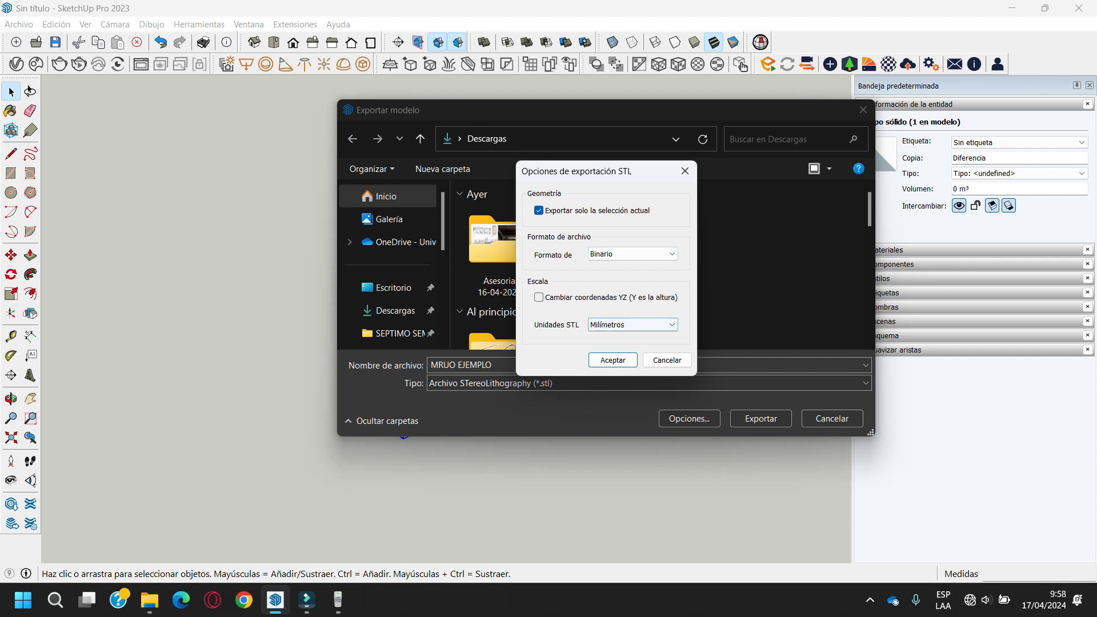
{"action": "left_click", "coordinate": [632, 324]}
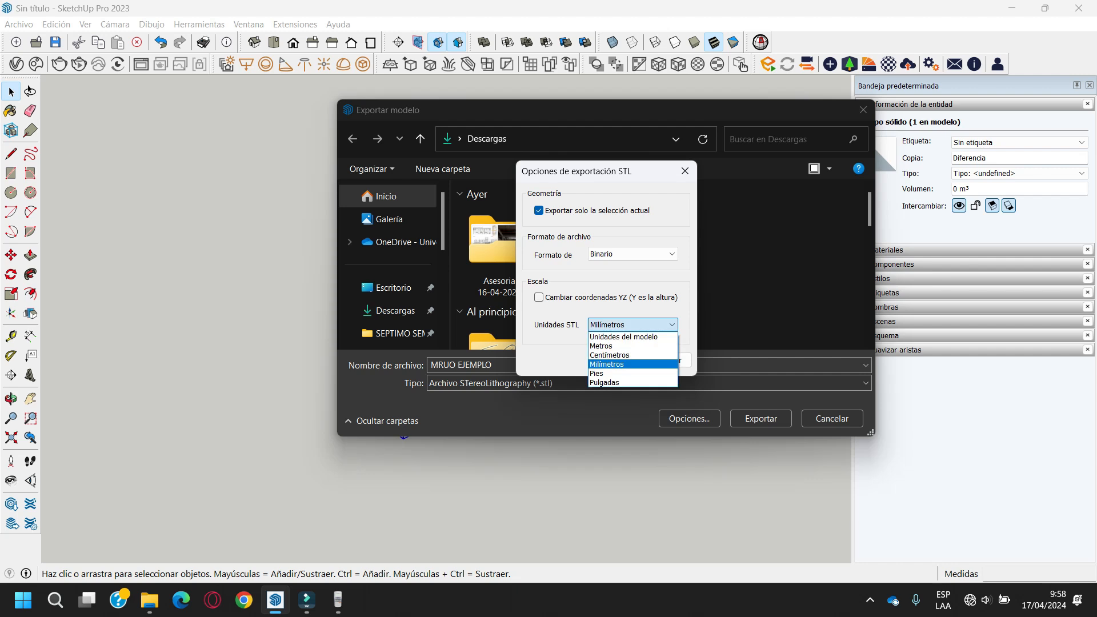
{"action": "left_click", "coordinate": [624, 337]}
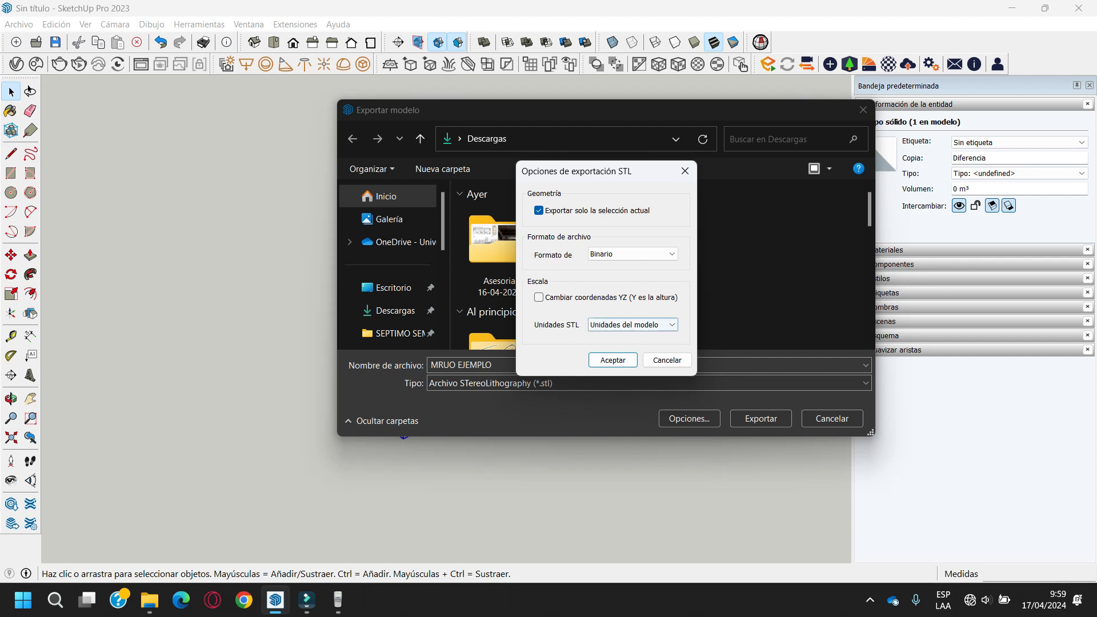
{"action": "left_click", "coordinate": [633, 325]}
{"action": "left_click", "coordinate": [634, 364]}
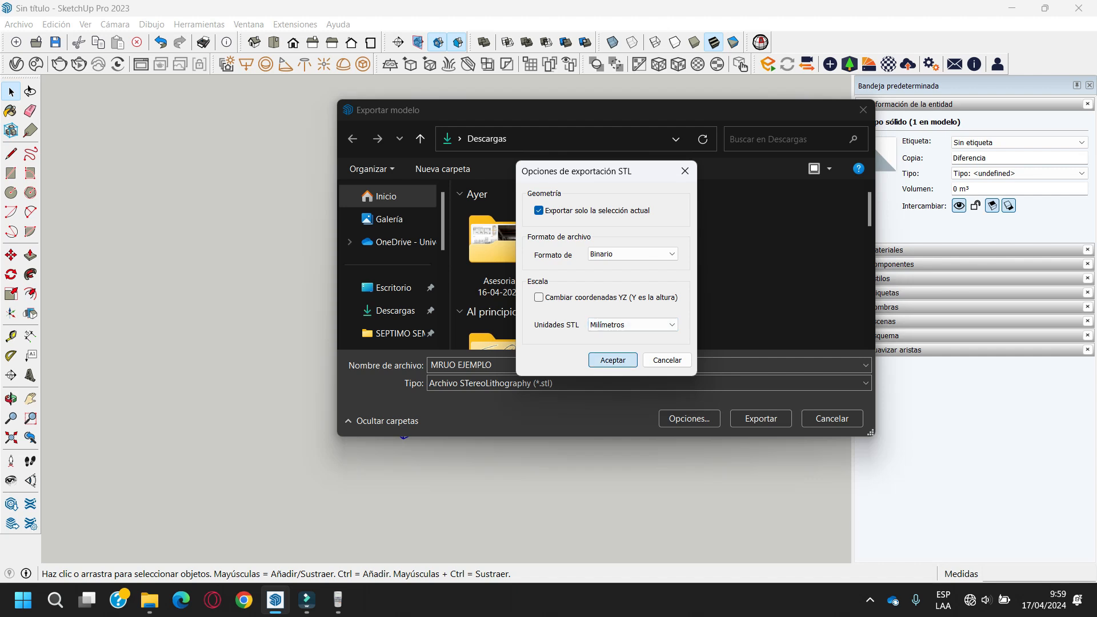
{"action": "left_click", "coordinate": [612, 360]}
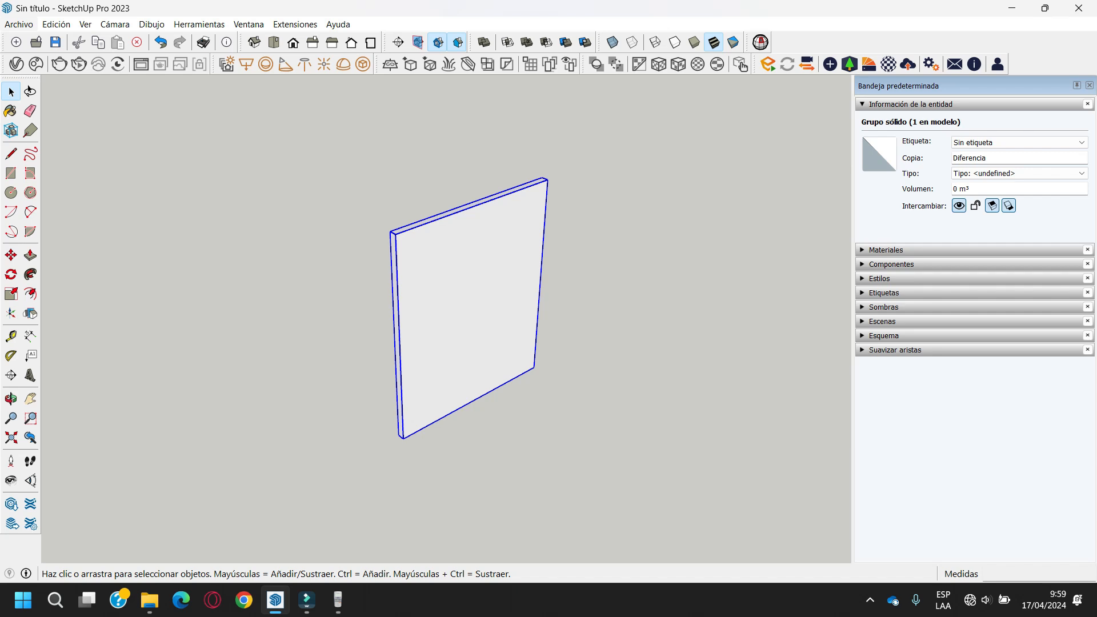
Start another 3D model export of the selected slab as an STL file named MURO MALO
{"action": "left_click", "coordinate": [19, 24]}
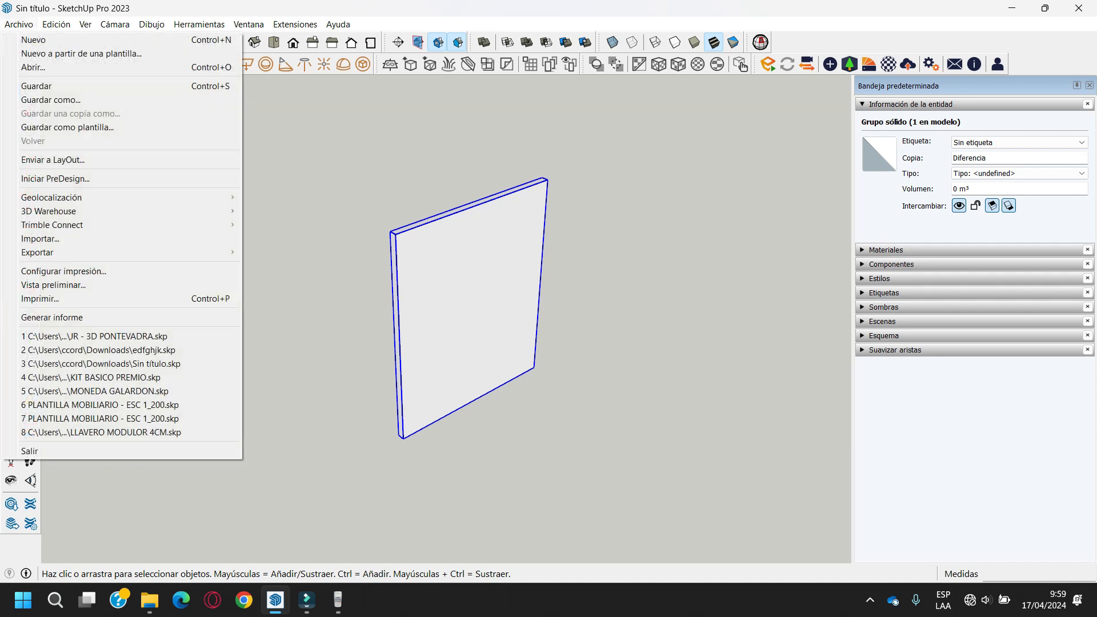
{"action": "mouse_move", "coordinate": [38, 253]}
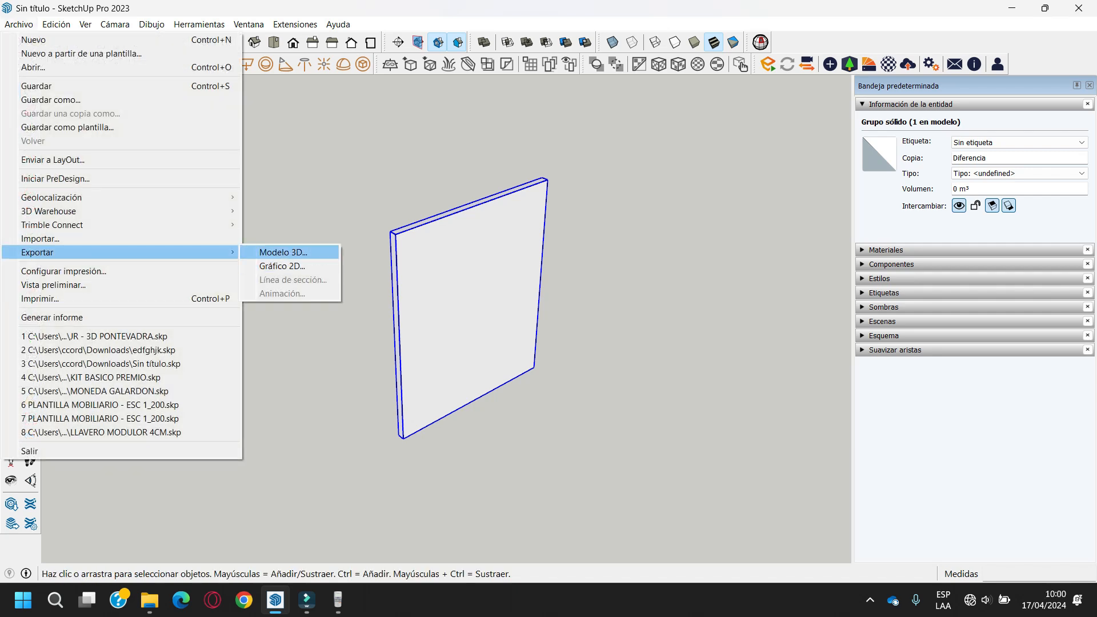
{"action": "left_click", "coordinate": [283, 252]}
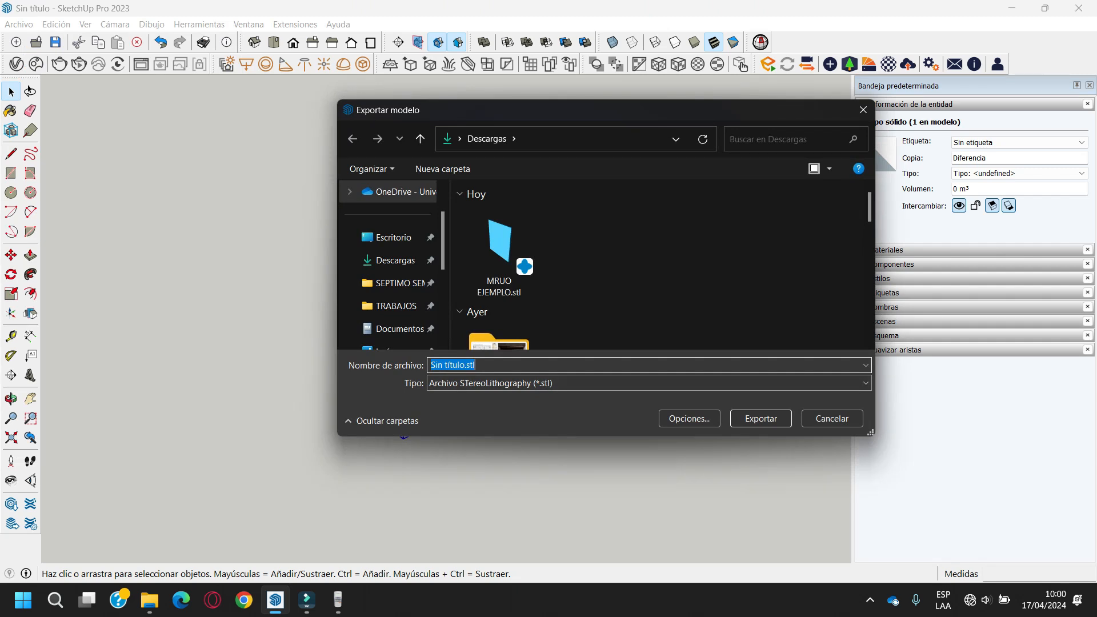
{"action": "type", "text": "MURO MALO"}
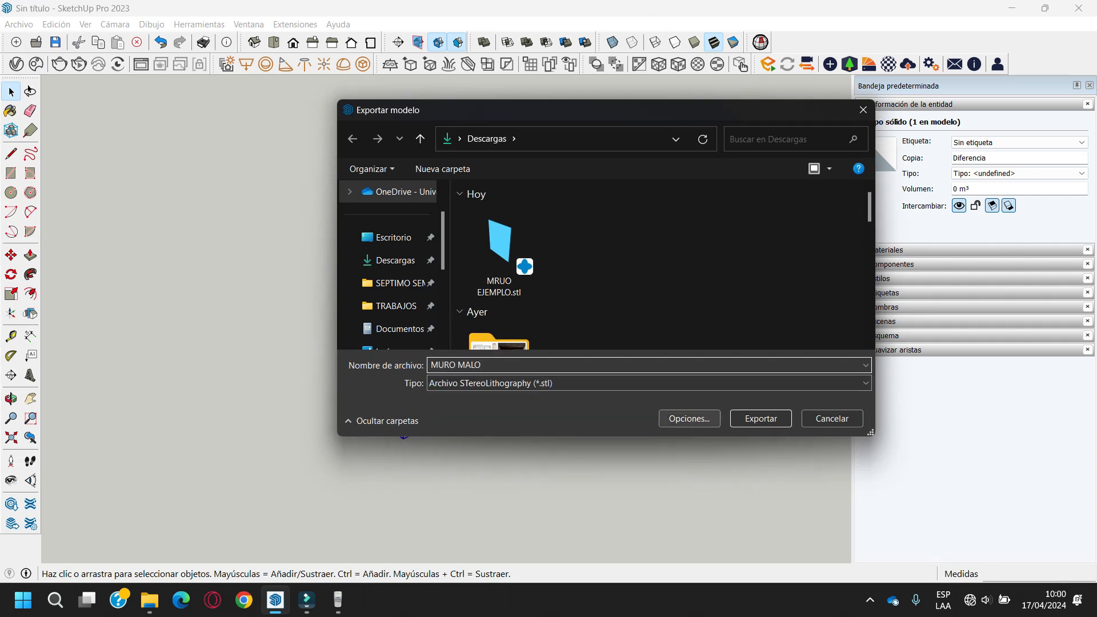
Set this export's STL units to Unidades del modelo and export the file
{"action": "left_click", "coordinate": [689, 418]}
{"action": "left_click", "coordinate": [633, 324]}
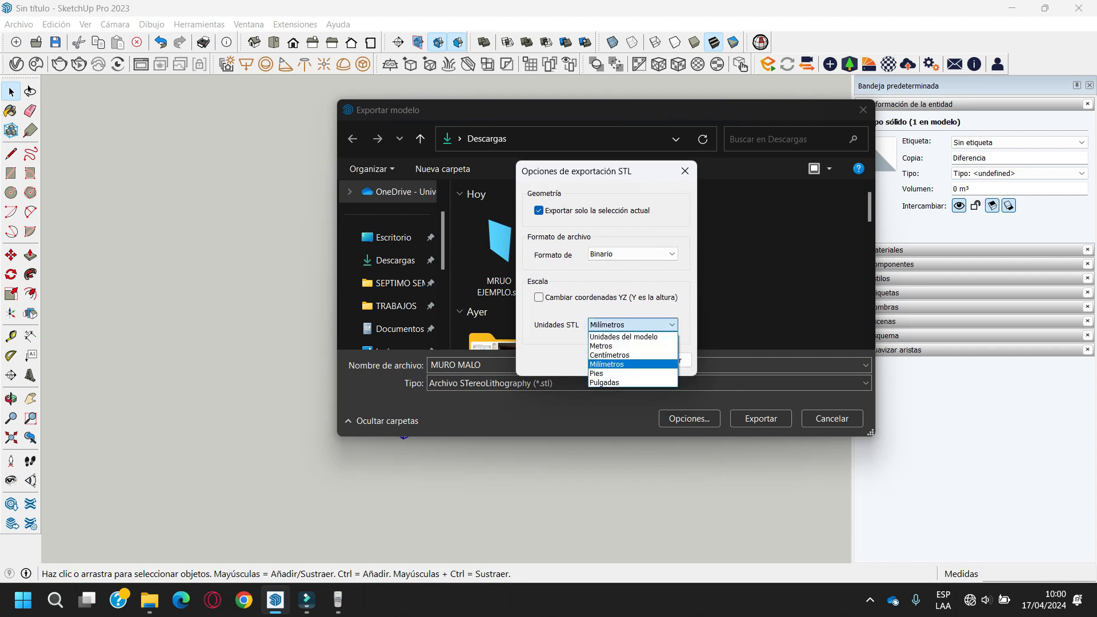
{"action": "left_click", "coordinate": [624, 336]}
{"action": "left_click", "coordinate": [613, 360]}
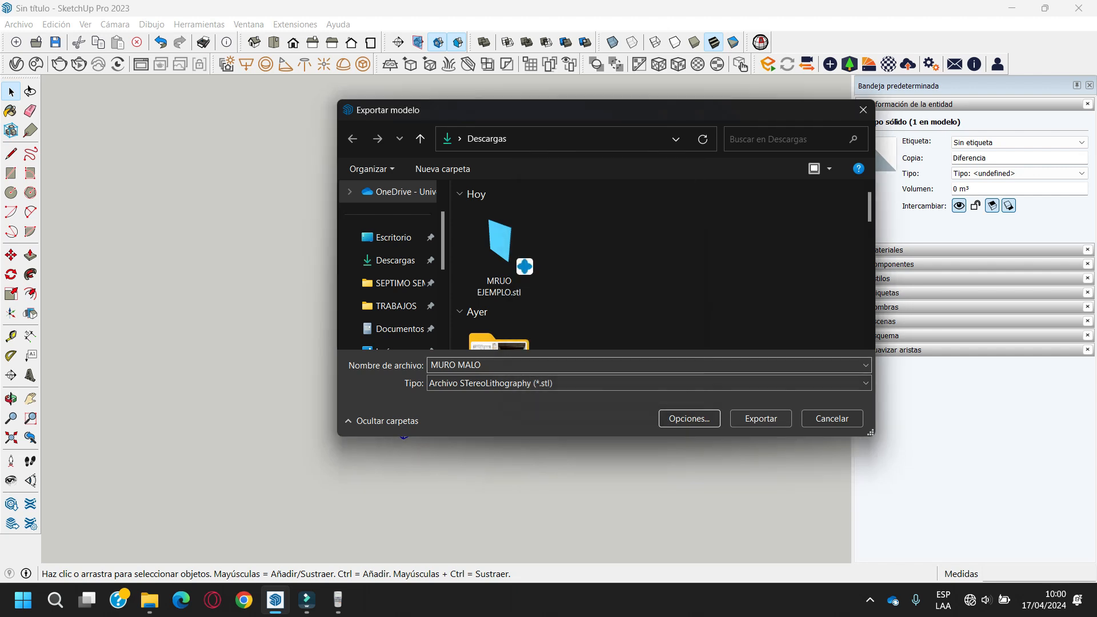
{"action": "left_click", "coordinate": [760, 418]}
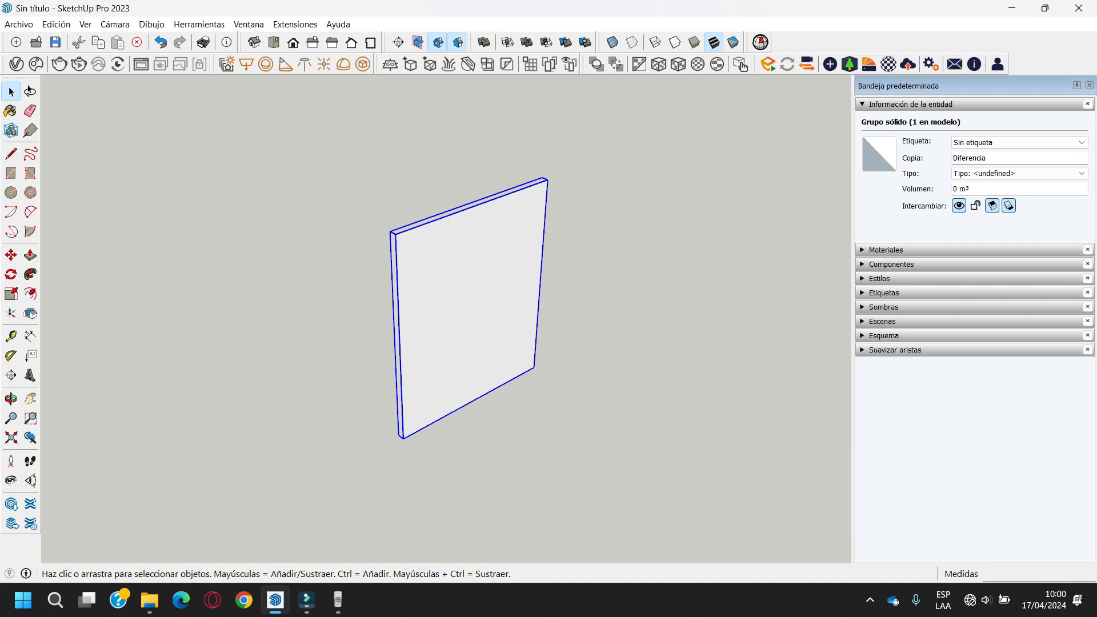
Launch CHITUBOX and open its Scale settings
{"action": "key", "text": "super"}
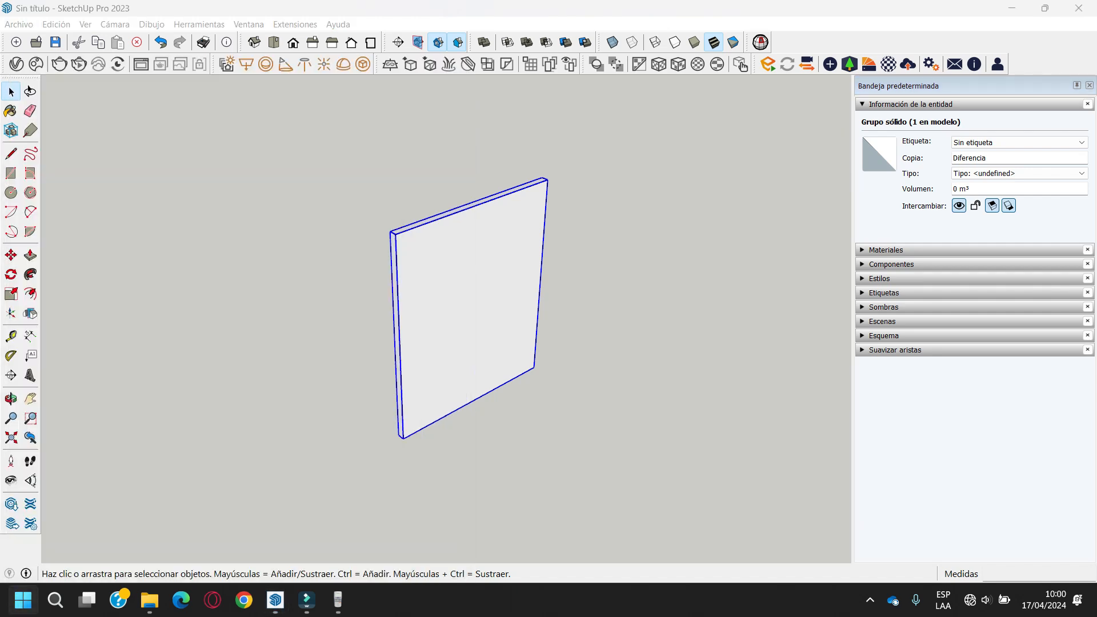
{"action": "type", "text": "CHITU"}
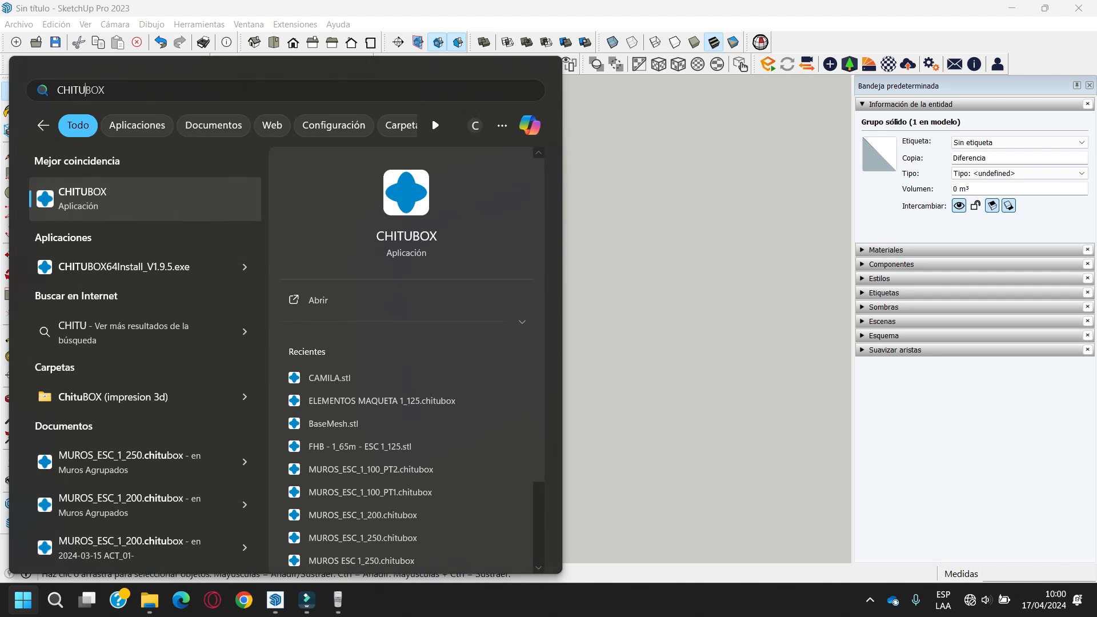
{"action": "key", "text": "Return"}
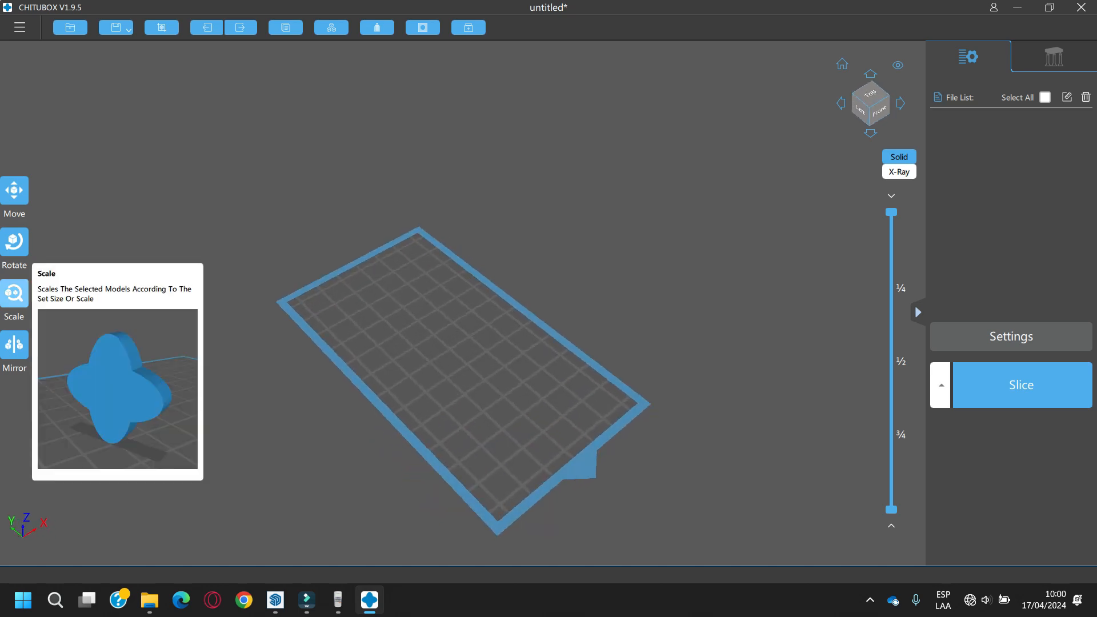
{"action": "left_click", "coordinate": [14, 293]}
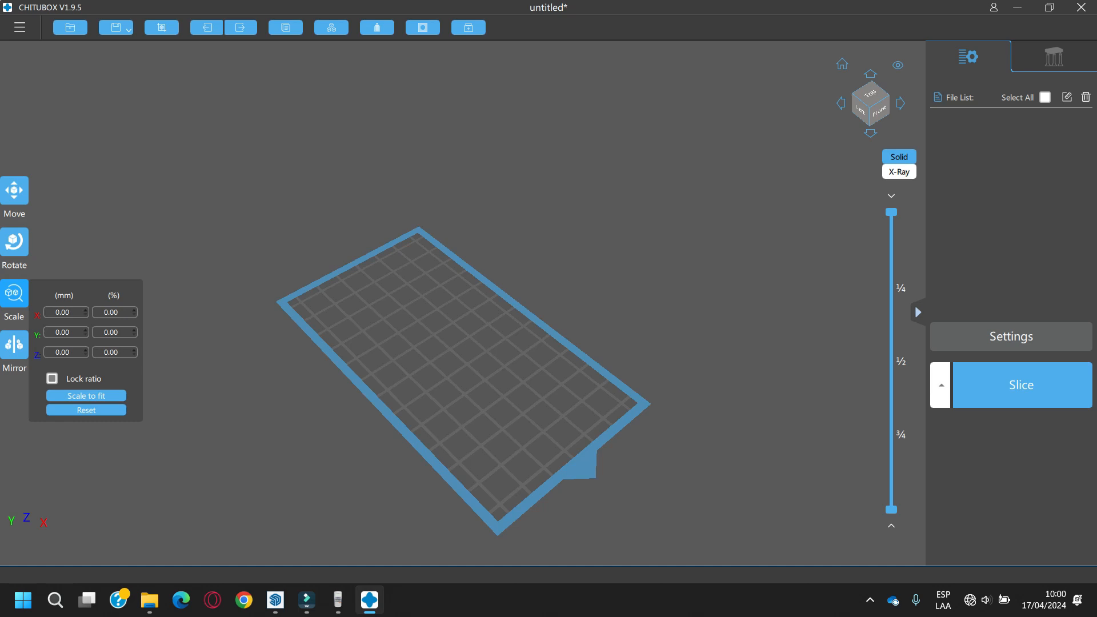
Load both MURO MALO.stl and MRUO EJEMPLO.stl from the Descargas folder into the scene
{"action": "left_click", "coordinate": [70, 28]}
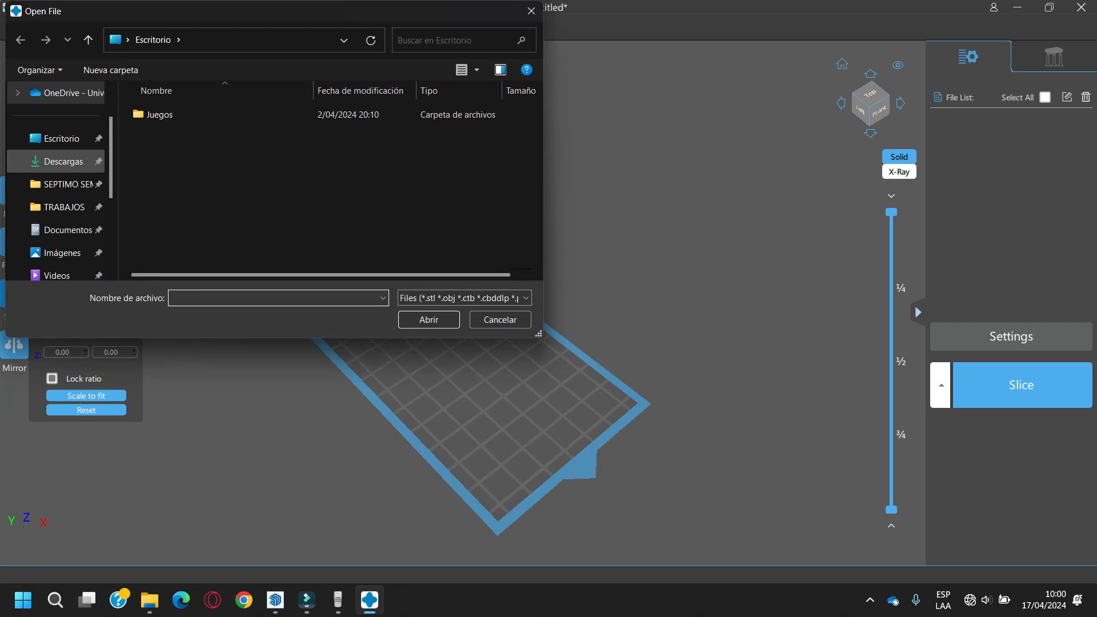
{"action": "left_click", "coordinate": [62, 162]}
{"action": "left_click", "coordinate": [167, 145]}
{"action": "left_click", "coordinate": [247, 151], "text": "ctrl"}
{"action": "left_click", "coordinate": [429, 320]}
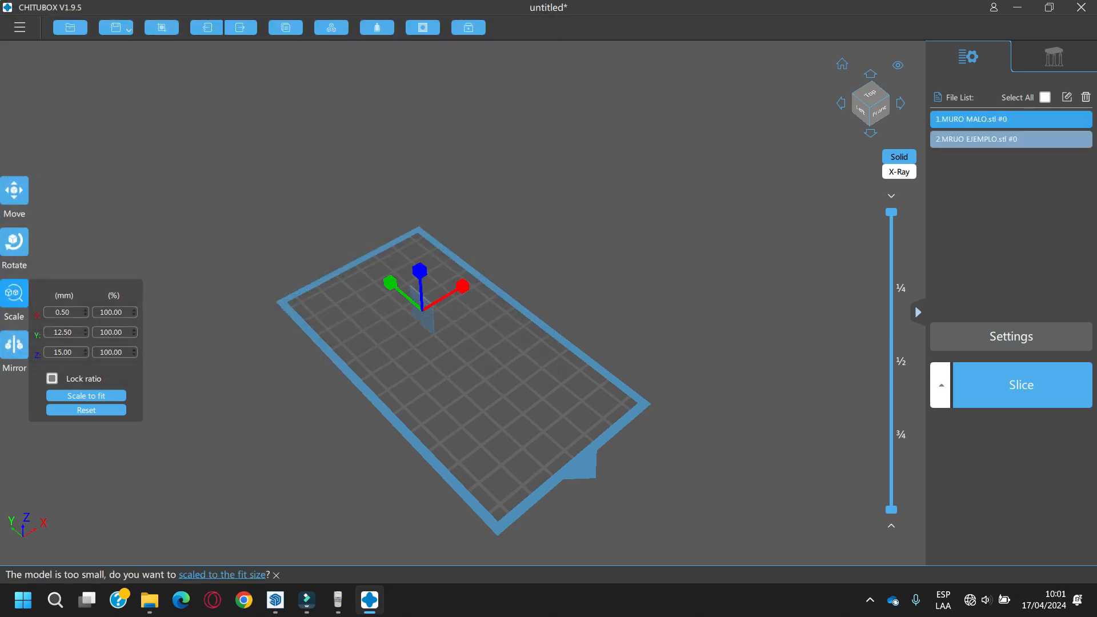
Examine the imported wall up close on the build plate and select the MRUO EJEMPLO.stl model
{"action": "scroll", "coordinate": [439, 320], "scroll_direction": "up", "scroll_amount": 4}
{"action": "left_click", "coordinate": [439, 320]}
{"action": "left_click", "coordinate": [410, 280]}
{"action": "scroll", "coordinate": [410, 280], "scroll_direction": "up", "scroll_amount": 6}
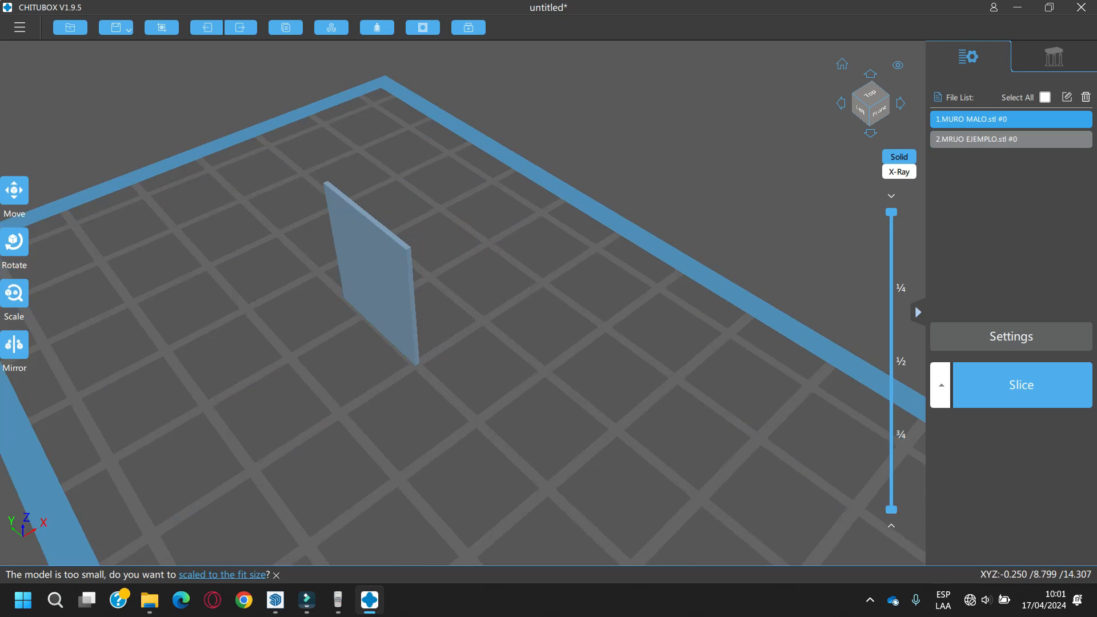
{"action": "left_click", "coordinate": [357, 258]}
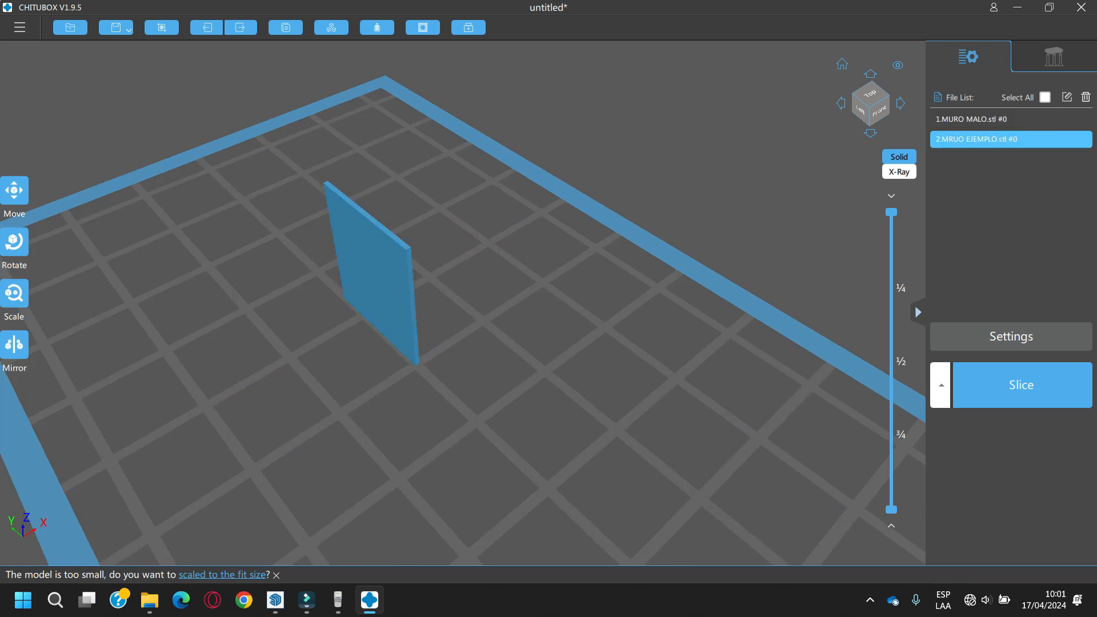
Check the Scale dimensions of MURO MALO.stl up close, then delete that model from the file list
{"action": "left_click", "coordinate": [1011, 119]}
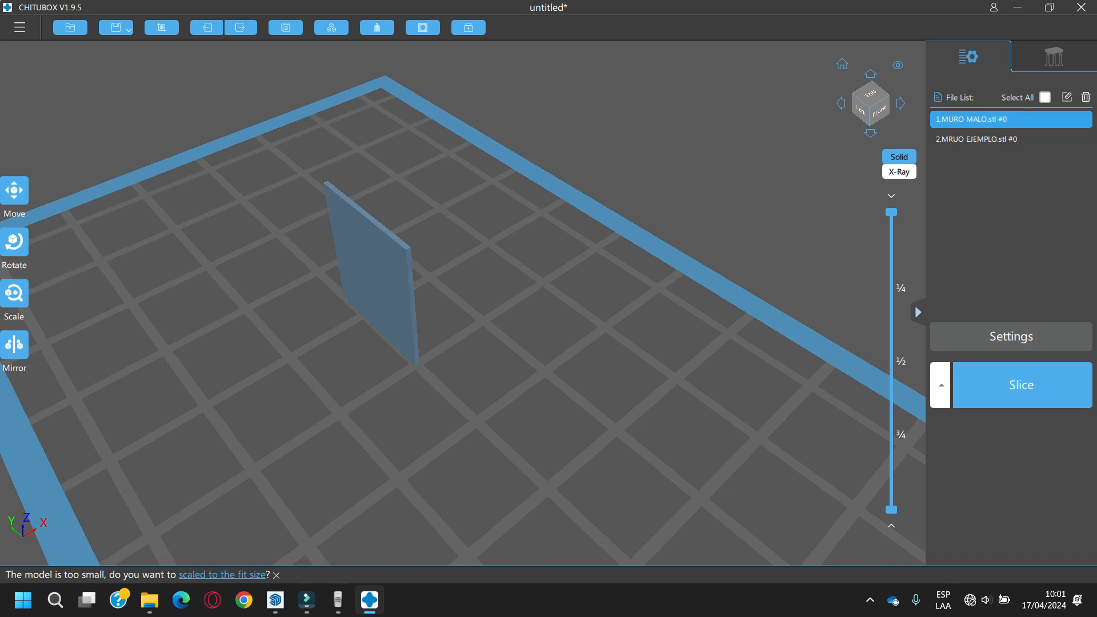
{"action": "left_click", "coordinate": [15, 293]}
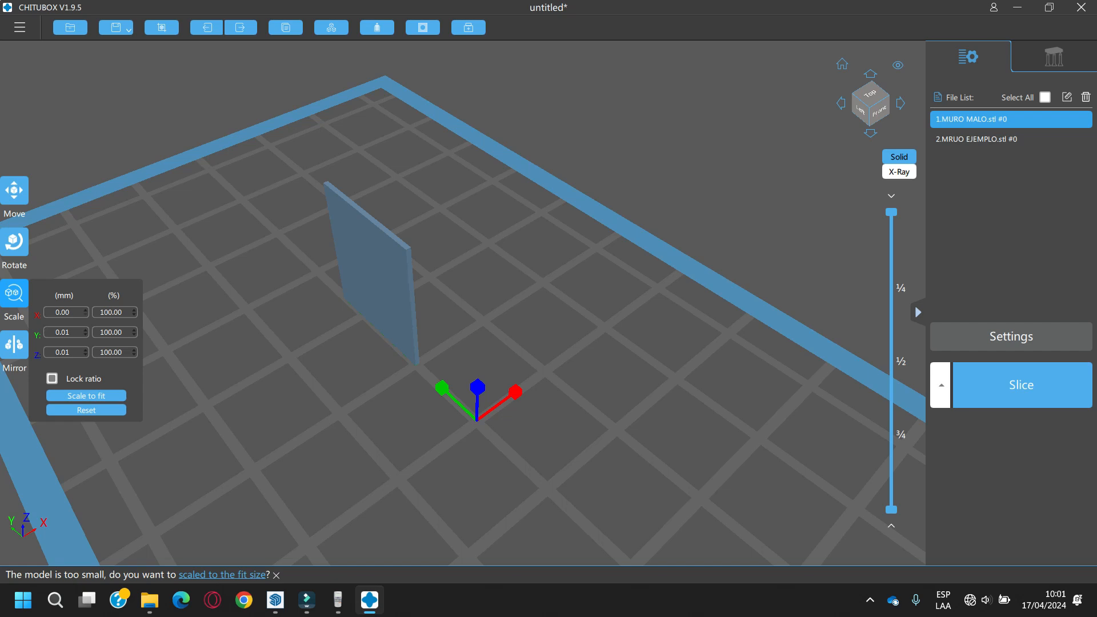
{"action": "scroll", "coordinate": [477, 400], "scroll_direction": "up", "scroll_amount": 5}
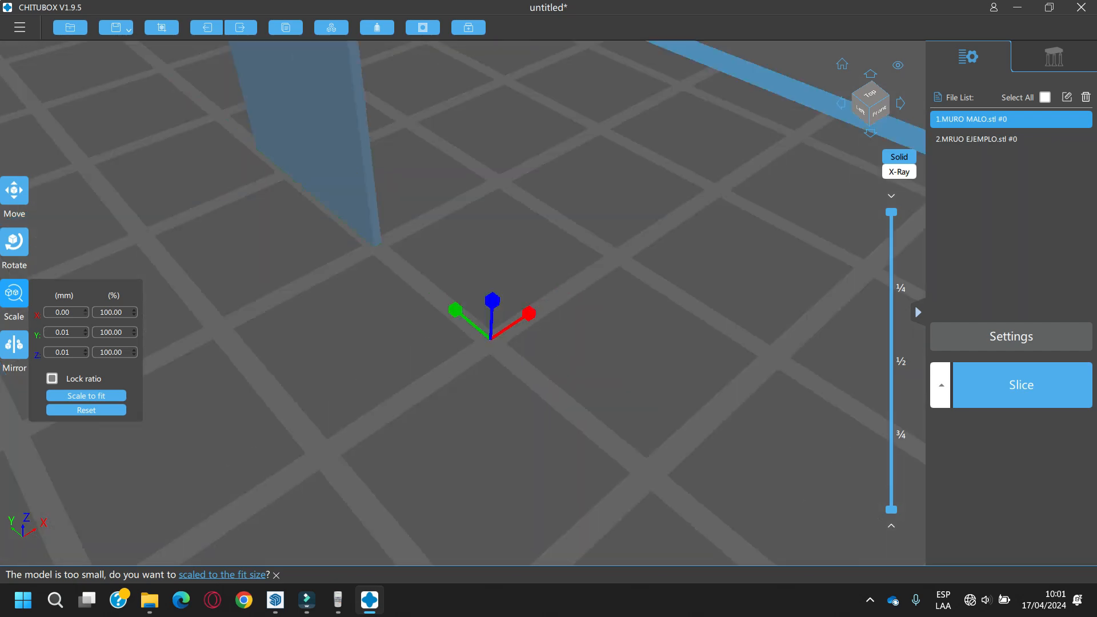
{"action": "scroll", "coordinate": [491, 343], "scroll_direction": "up", "scroll_amount": 5}
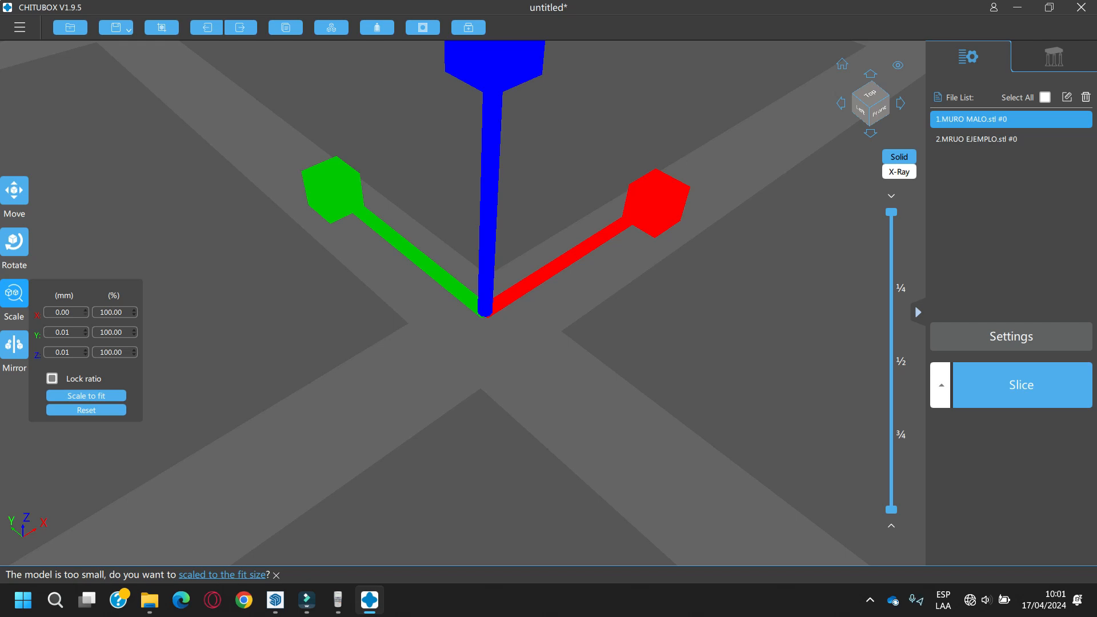
{"action": "scroll", "coordinate": [483, 314], "scroll_direction": "down", "scroll_amount": 10}
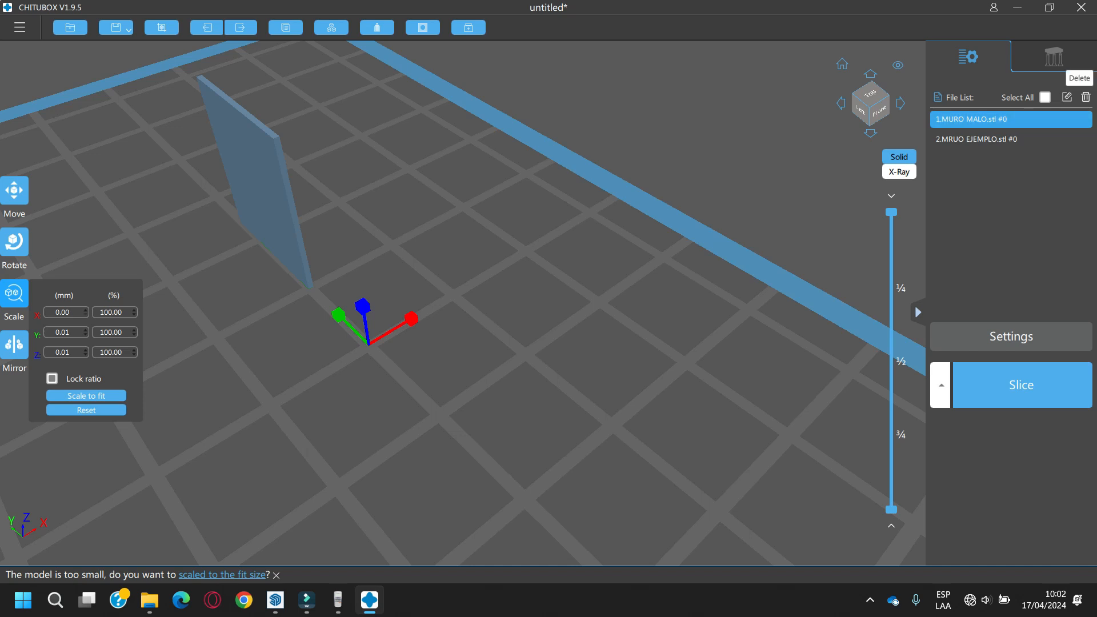
{"action": "left_click", "coordinate": [1086, 97]}
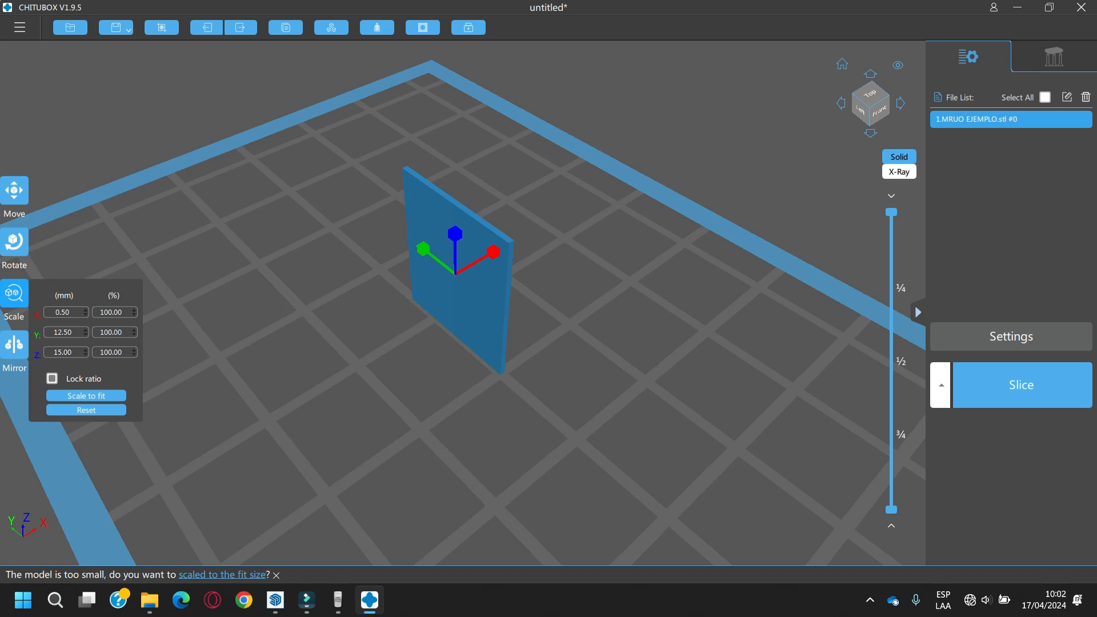
Open the Windows Calculator, divide 3 by 200, multiply the result by 1000, and close the calculator
{"action": "key", "text": "XF86Calculator"}
{"action": "type", "text": "3/20"}
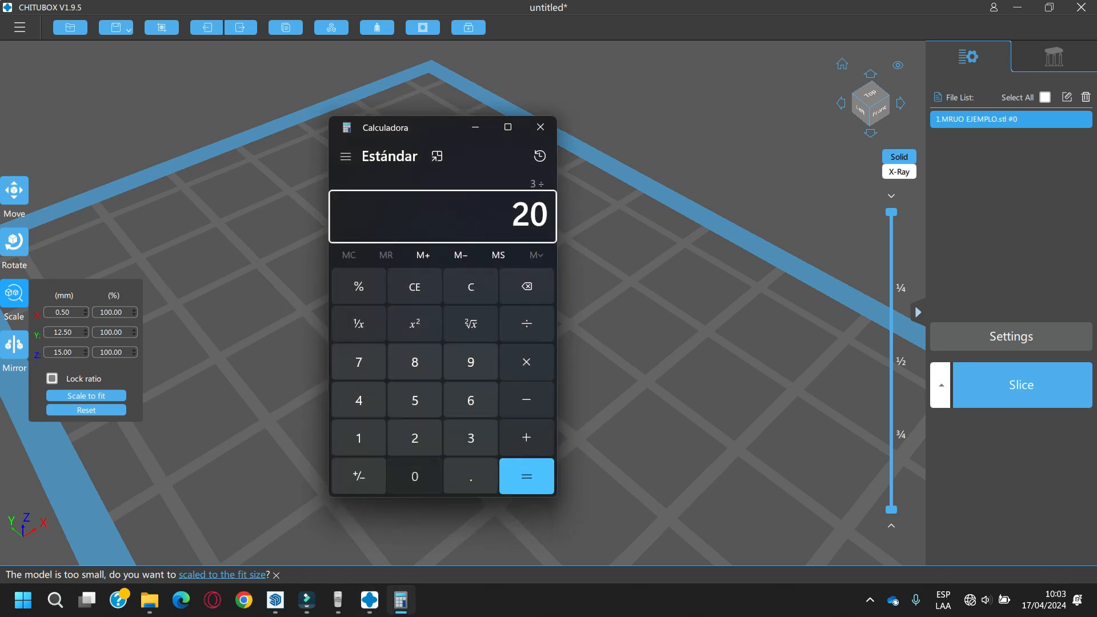
{"action": "type", "text": "0"}
{"action": "key", "text": "Return"}
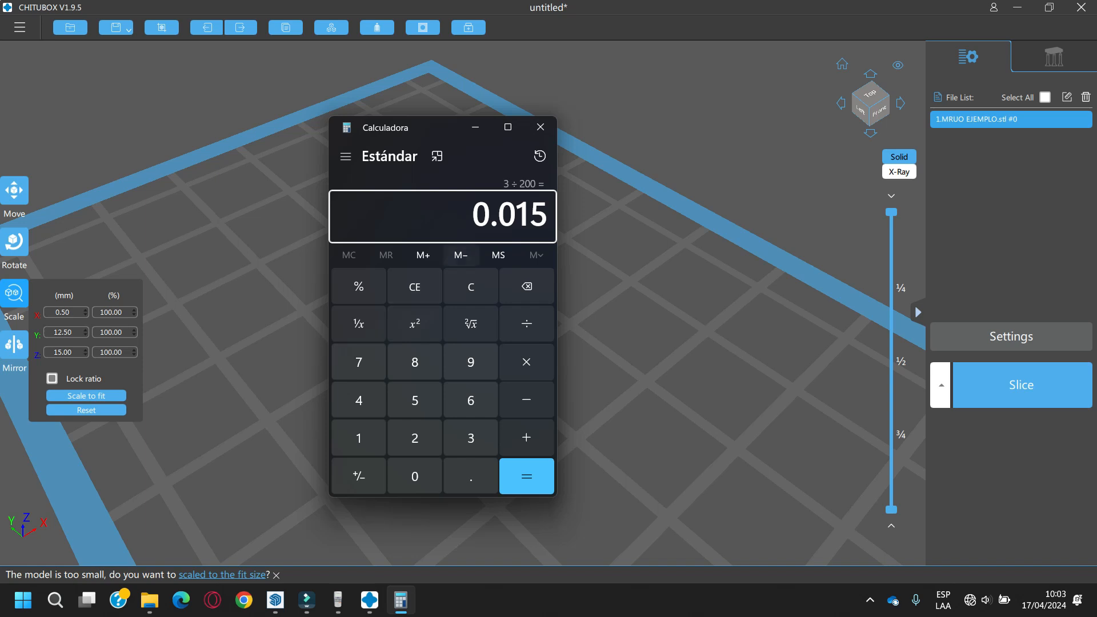
{"action": "type", "text": "*1000"}
{"action": "key", "text": "Return"}
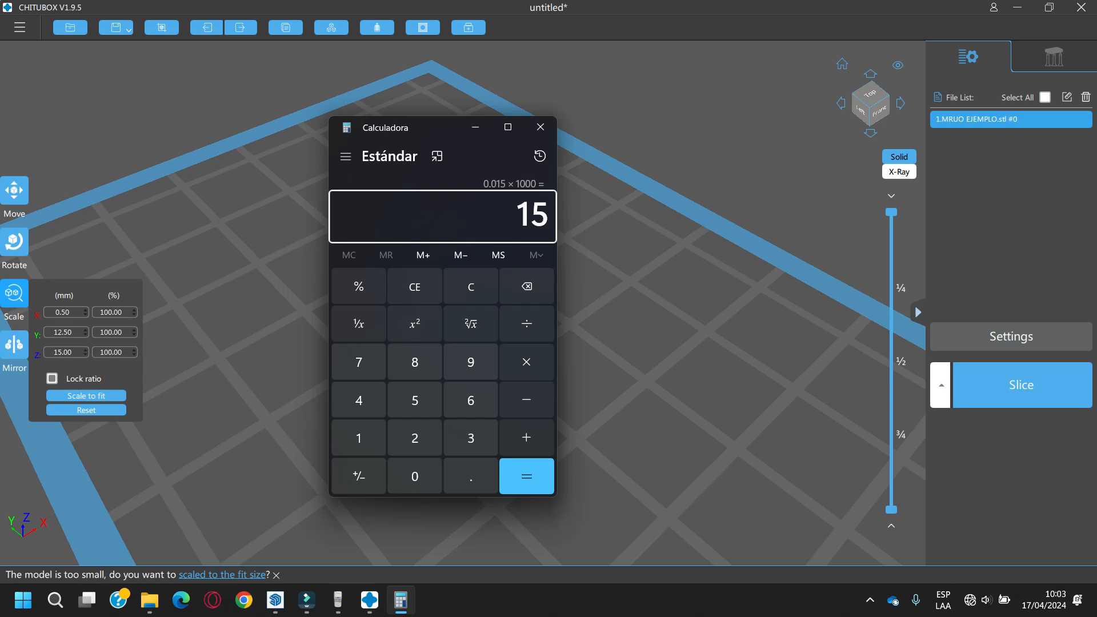
{"action": "left_click", "coordinate": [541, 127]}
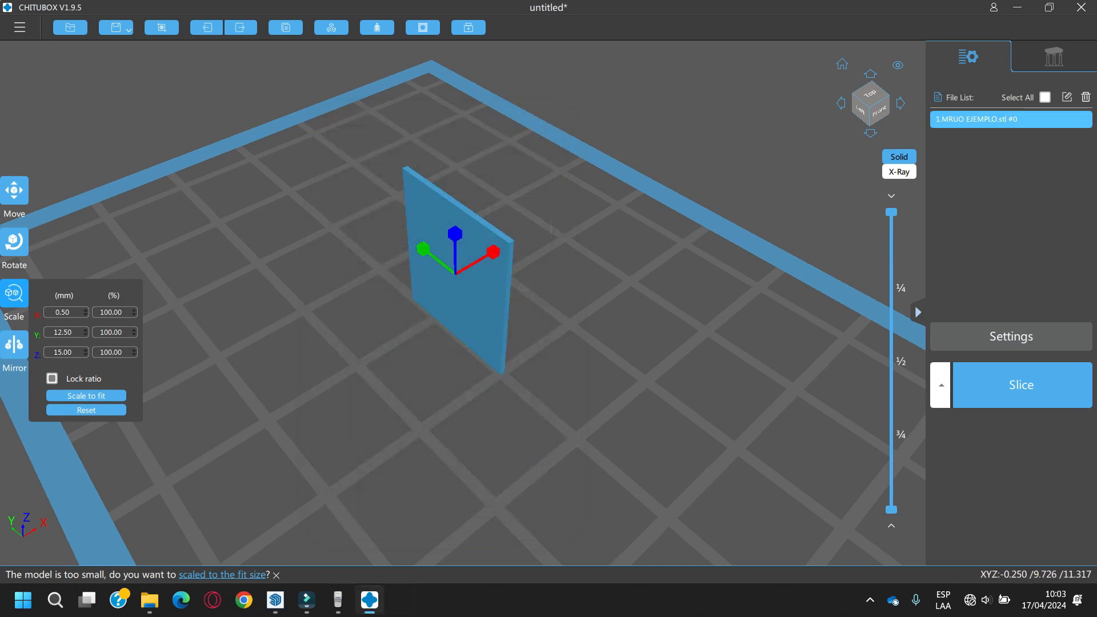
Dismiss the Scale settings and inspect the MRUO EJEMPLO.stl wall on the build plate from near and far
{"action": "left_click", "coordinate": [446, 258]}
{"action": "scroll", "coordinate": [446, 257], "scroll_direction": "up", "scroll_amount": 8}
{"action": "scroll", "coordinate": [445, 257], "scroll_direction": "down", "scroll_amount": 8}
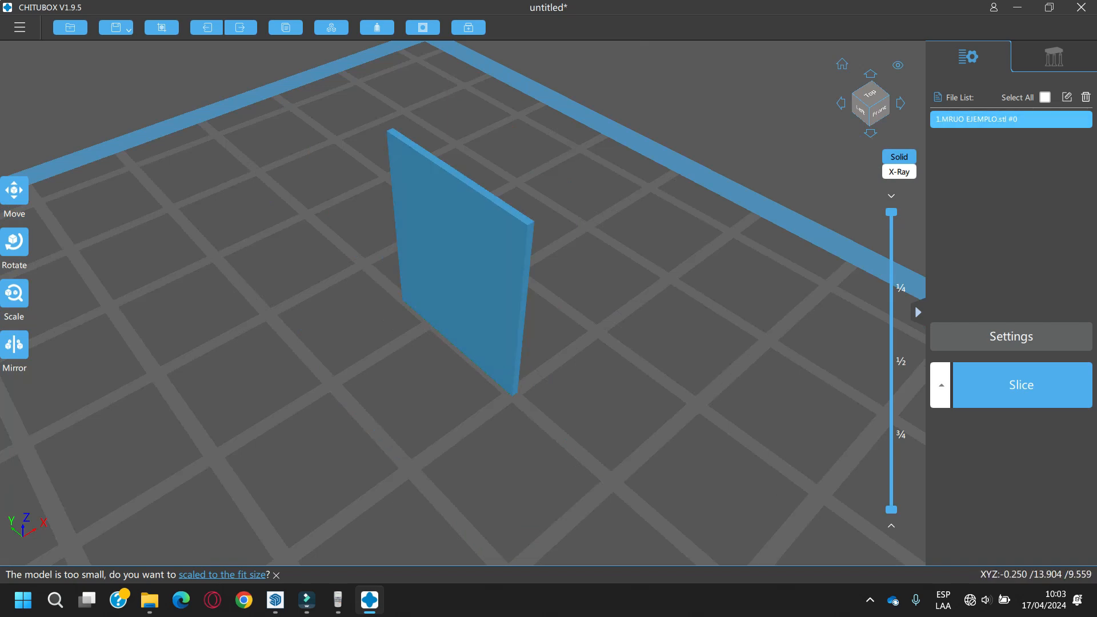
{"action": "scroll", "coordinate": [448, 308], "scroll_direction": "down", "scroll_amount": 5}
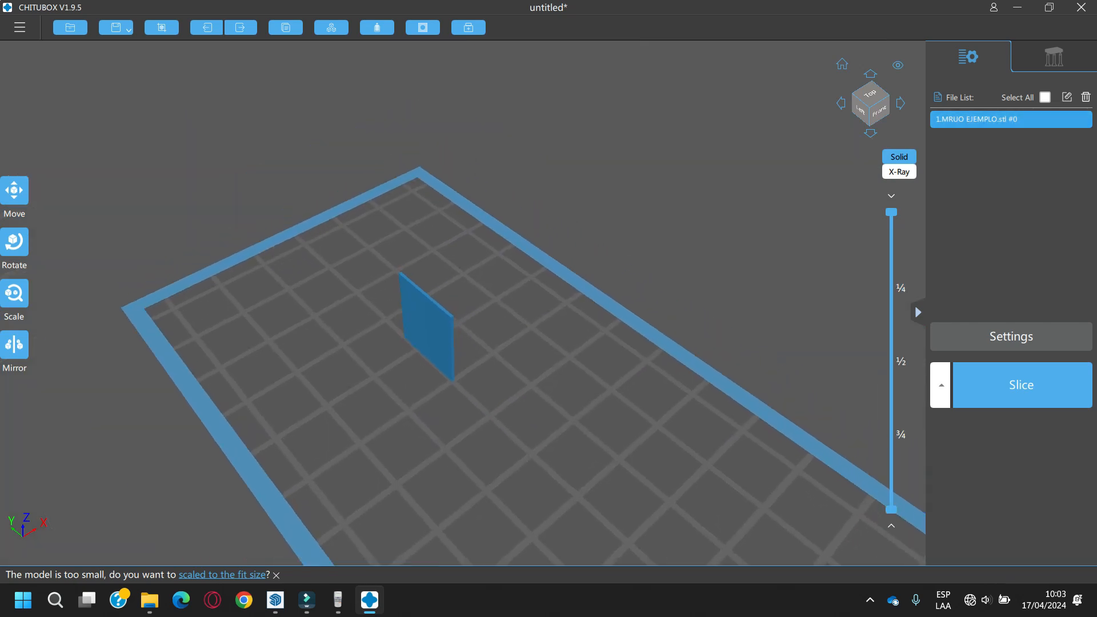